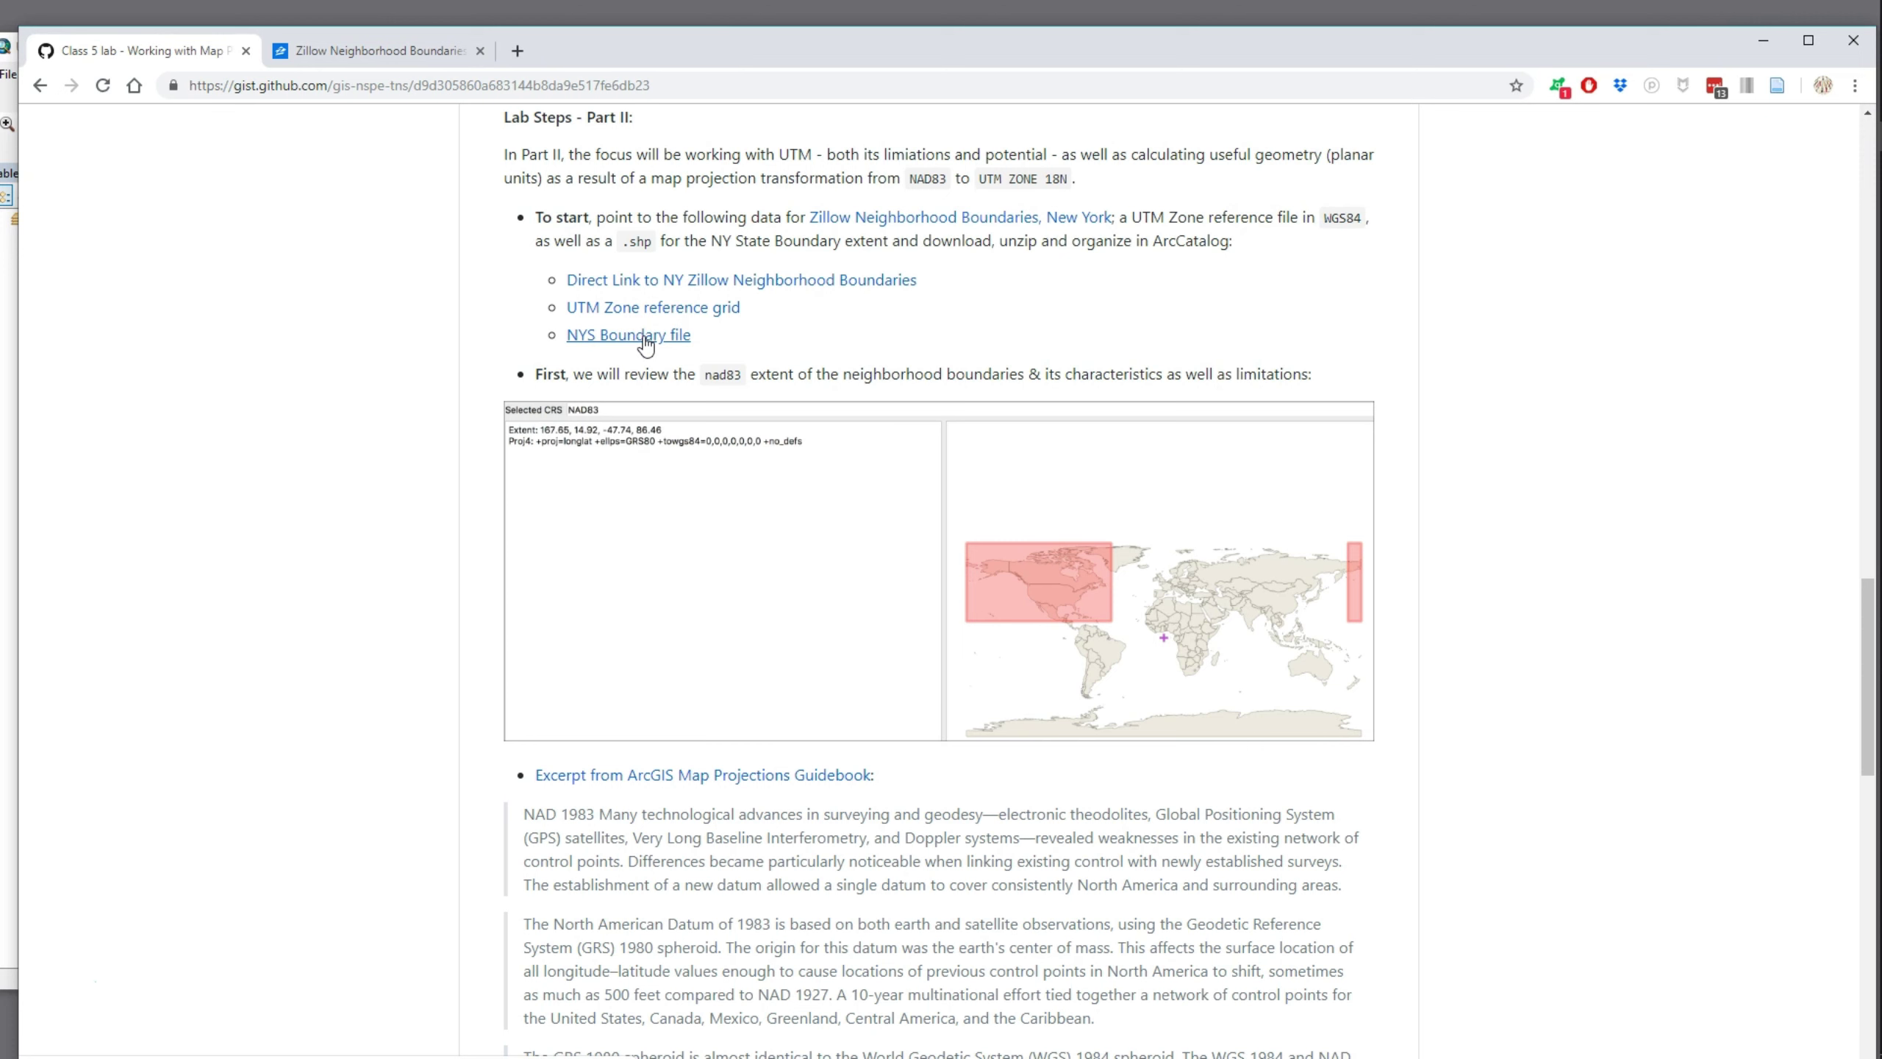
# Read the Part II lab instructions on transforming the Zillow Neighborhood Boundaries from NAD83 to UTM Zone 18N and calculating geometry
pyautogui.scroll(-6, 415, 437)
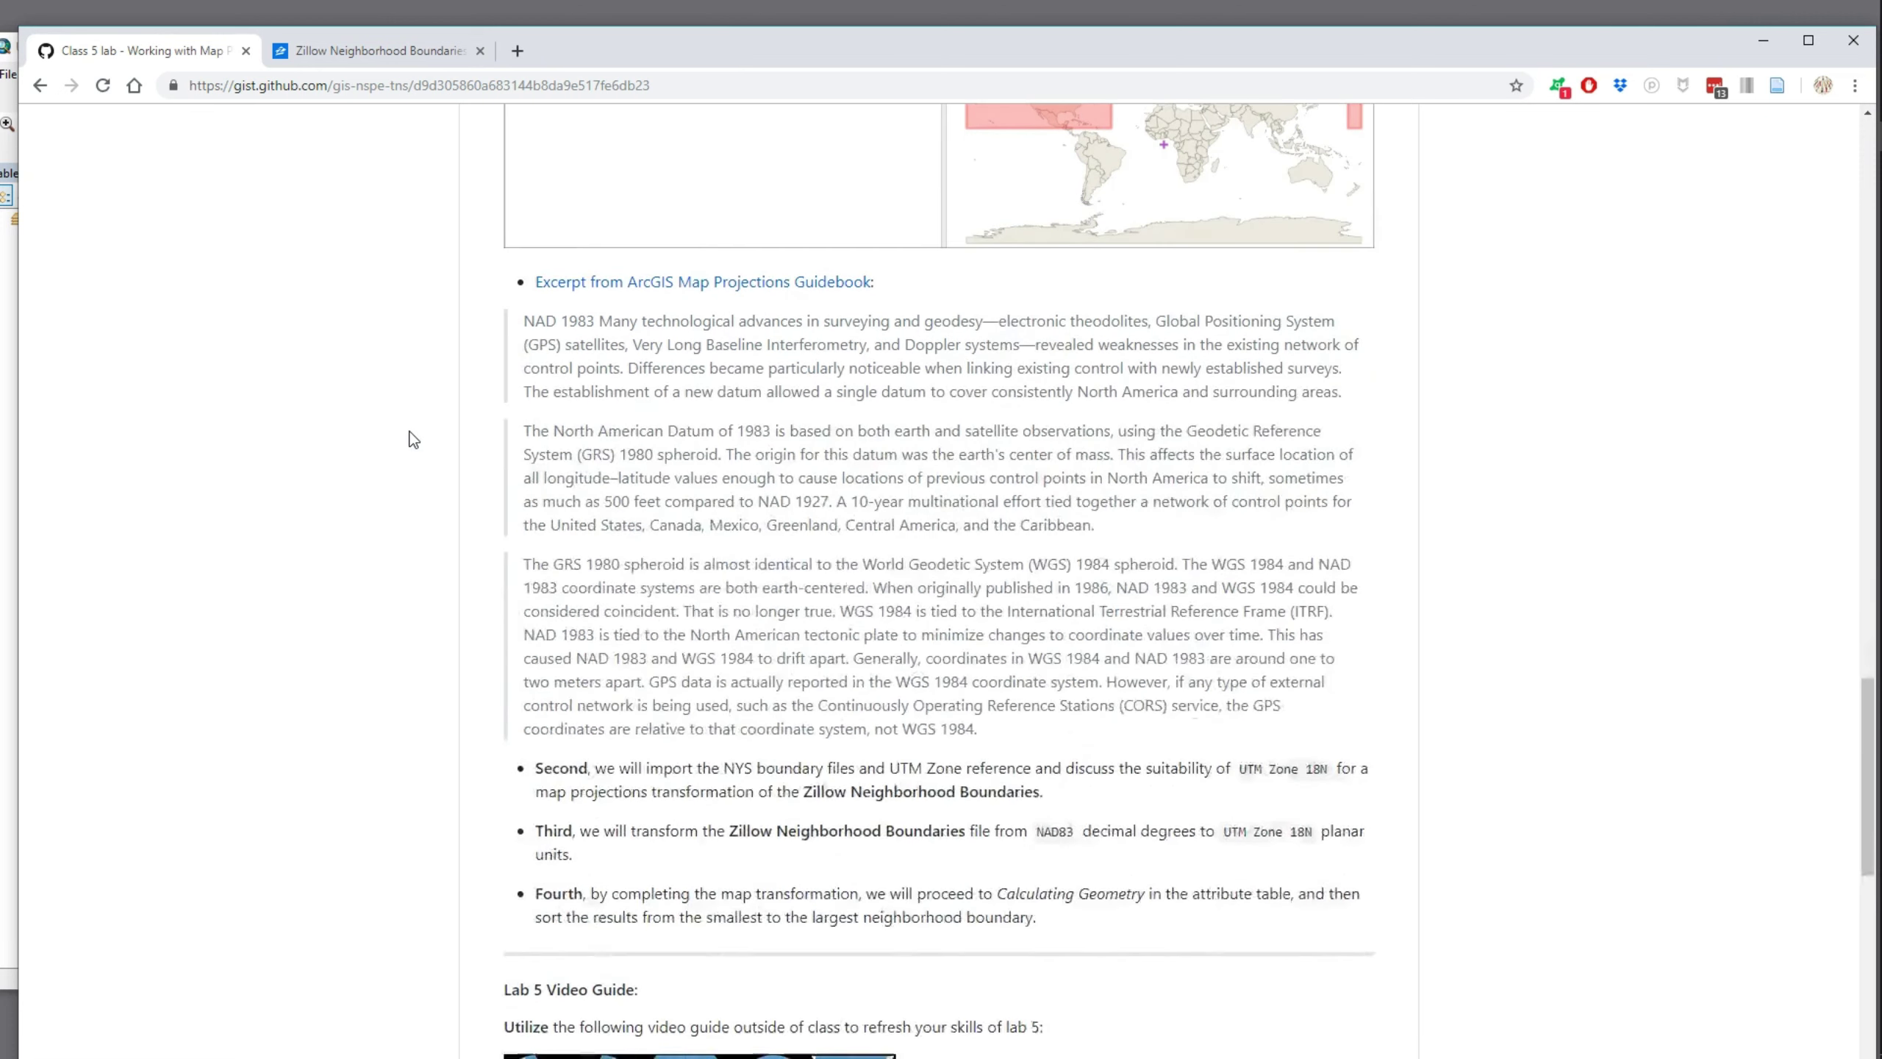
pyautogui.scroll(1, 432, 445)
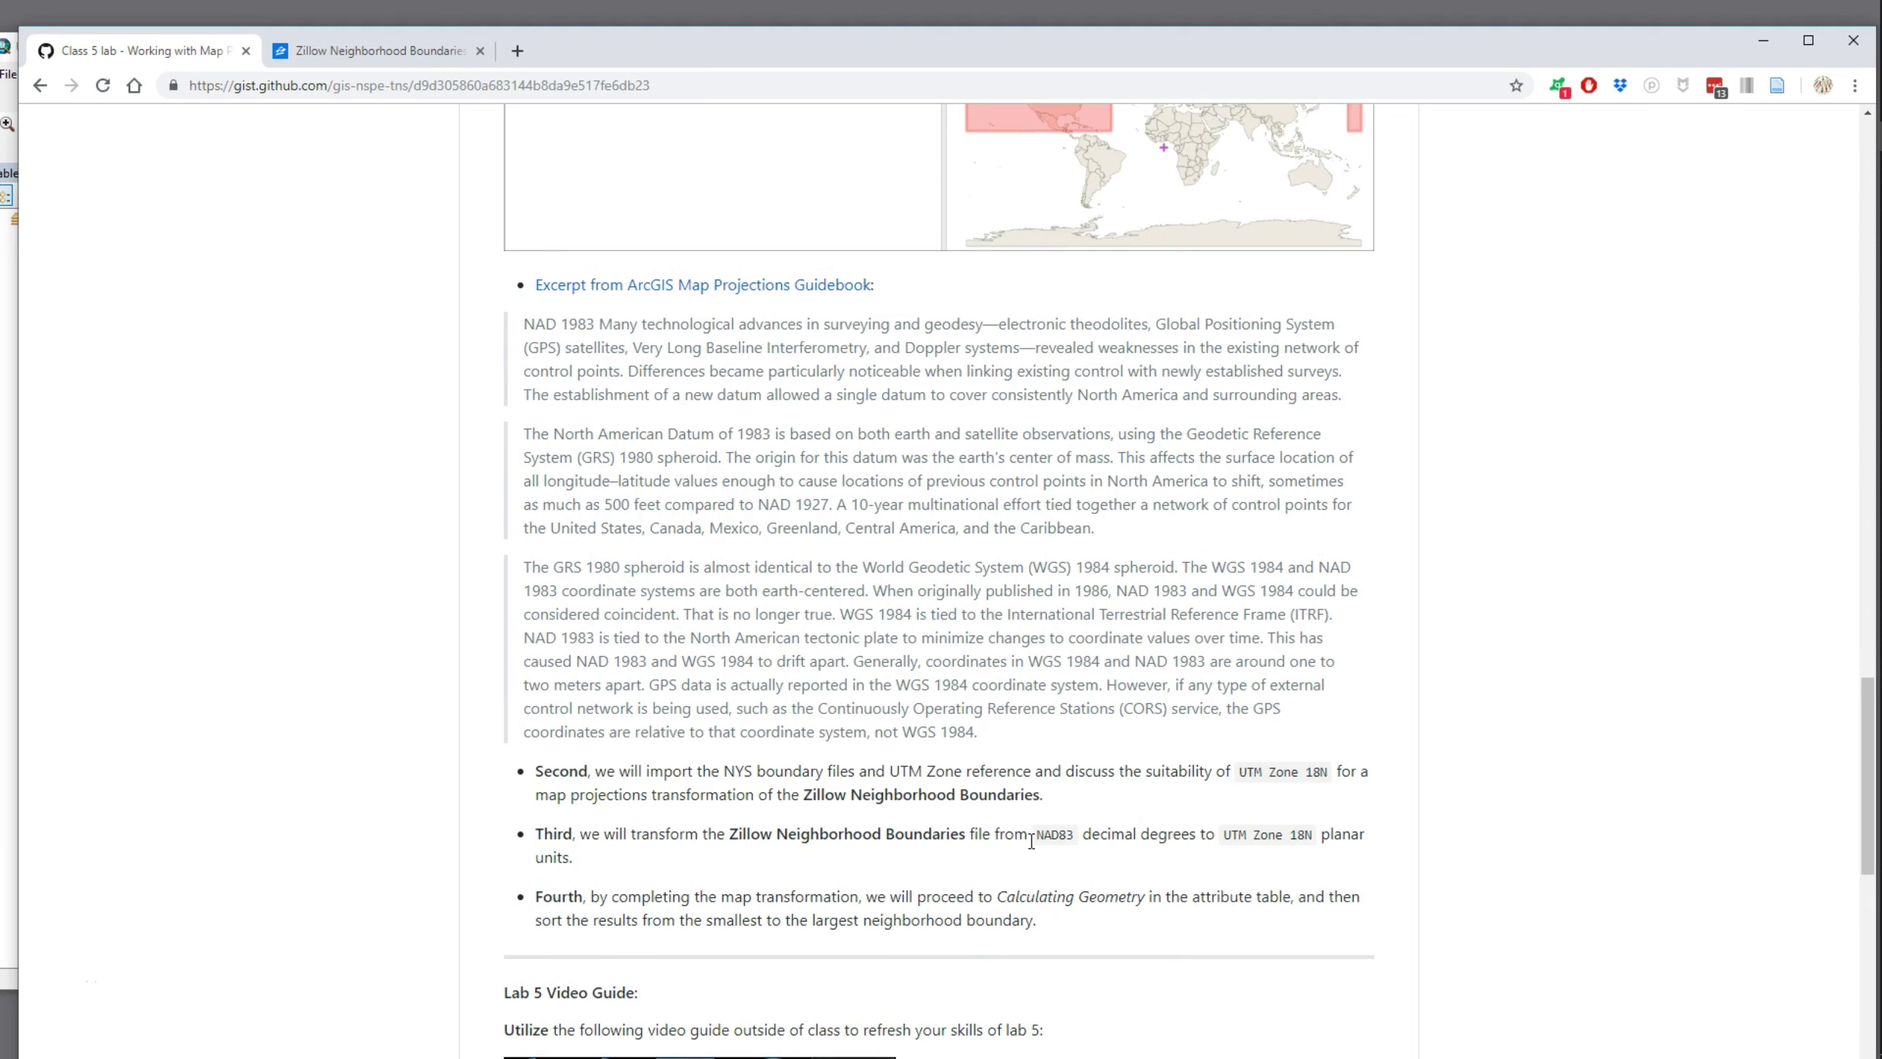
pyautogui.moveTo(1034, 835); pyautogui.dragTo(1076, 835)
pyautogui.moveTo(1223, 835); pyautogui.dragTo(1313, 836)
pyautogui.moveTo(997, 896); pyautogui.dragTo(1294, 895)
pyautogui.scroll(9, 306, 595)
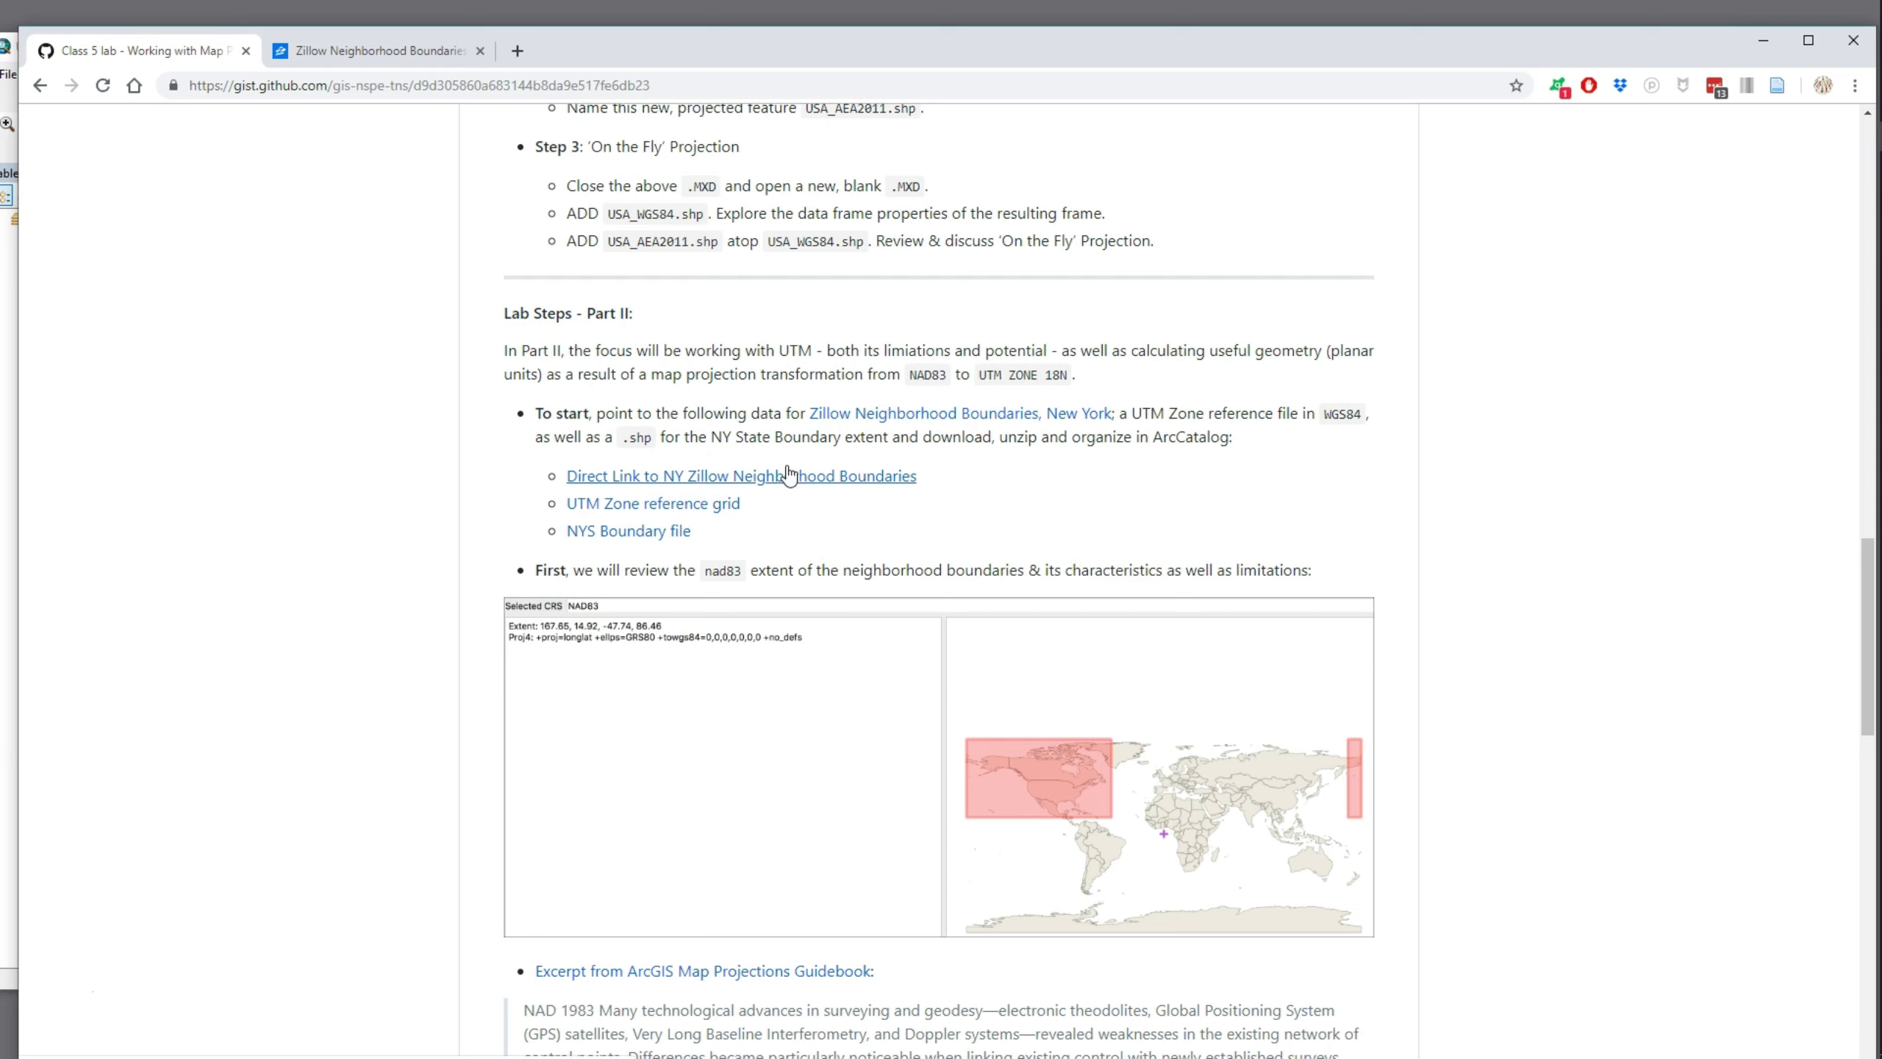
# Find the New York Neighborhood Boundaries shapefile link on the Zillow page, then return to the lab instructions
pyautogui.rightClick(889, 421)
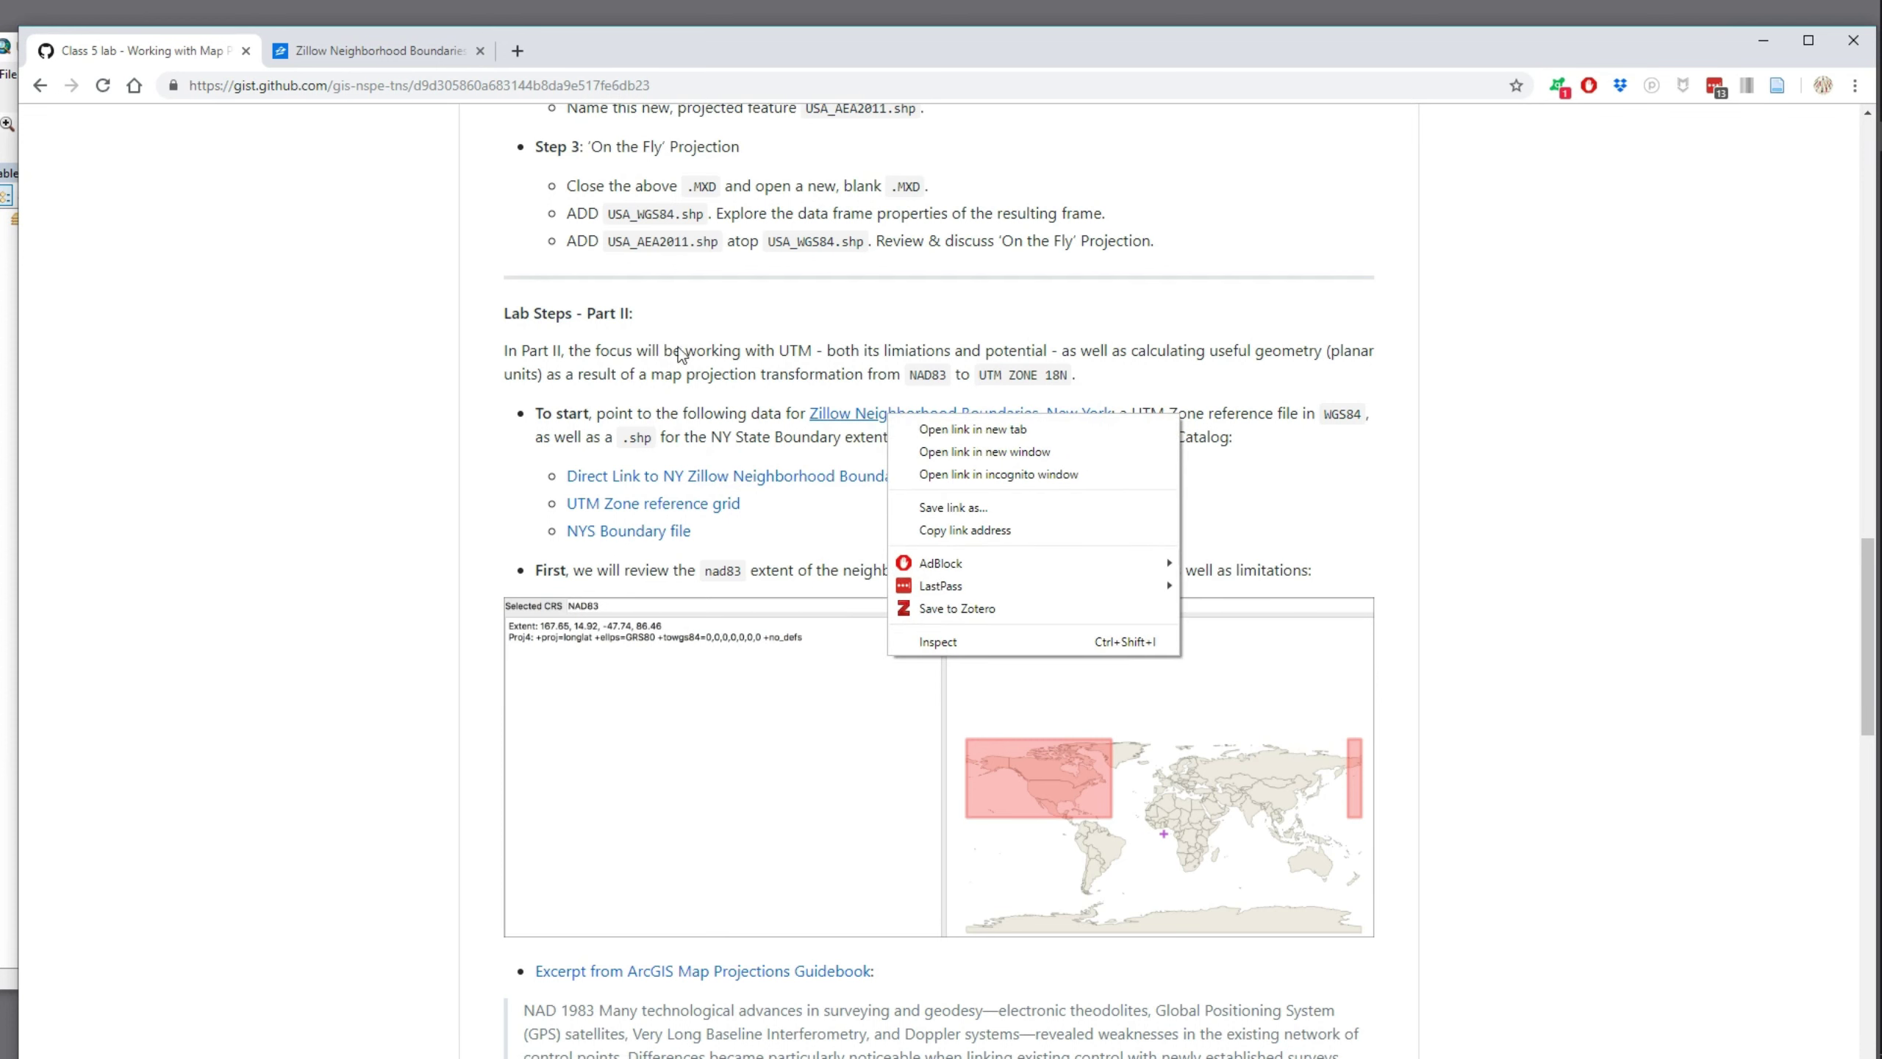
pyautogui.click(252, 294)
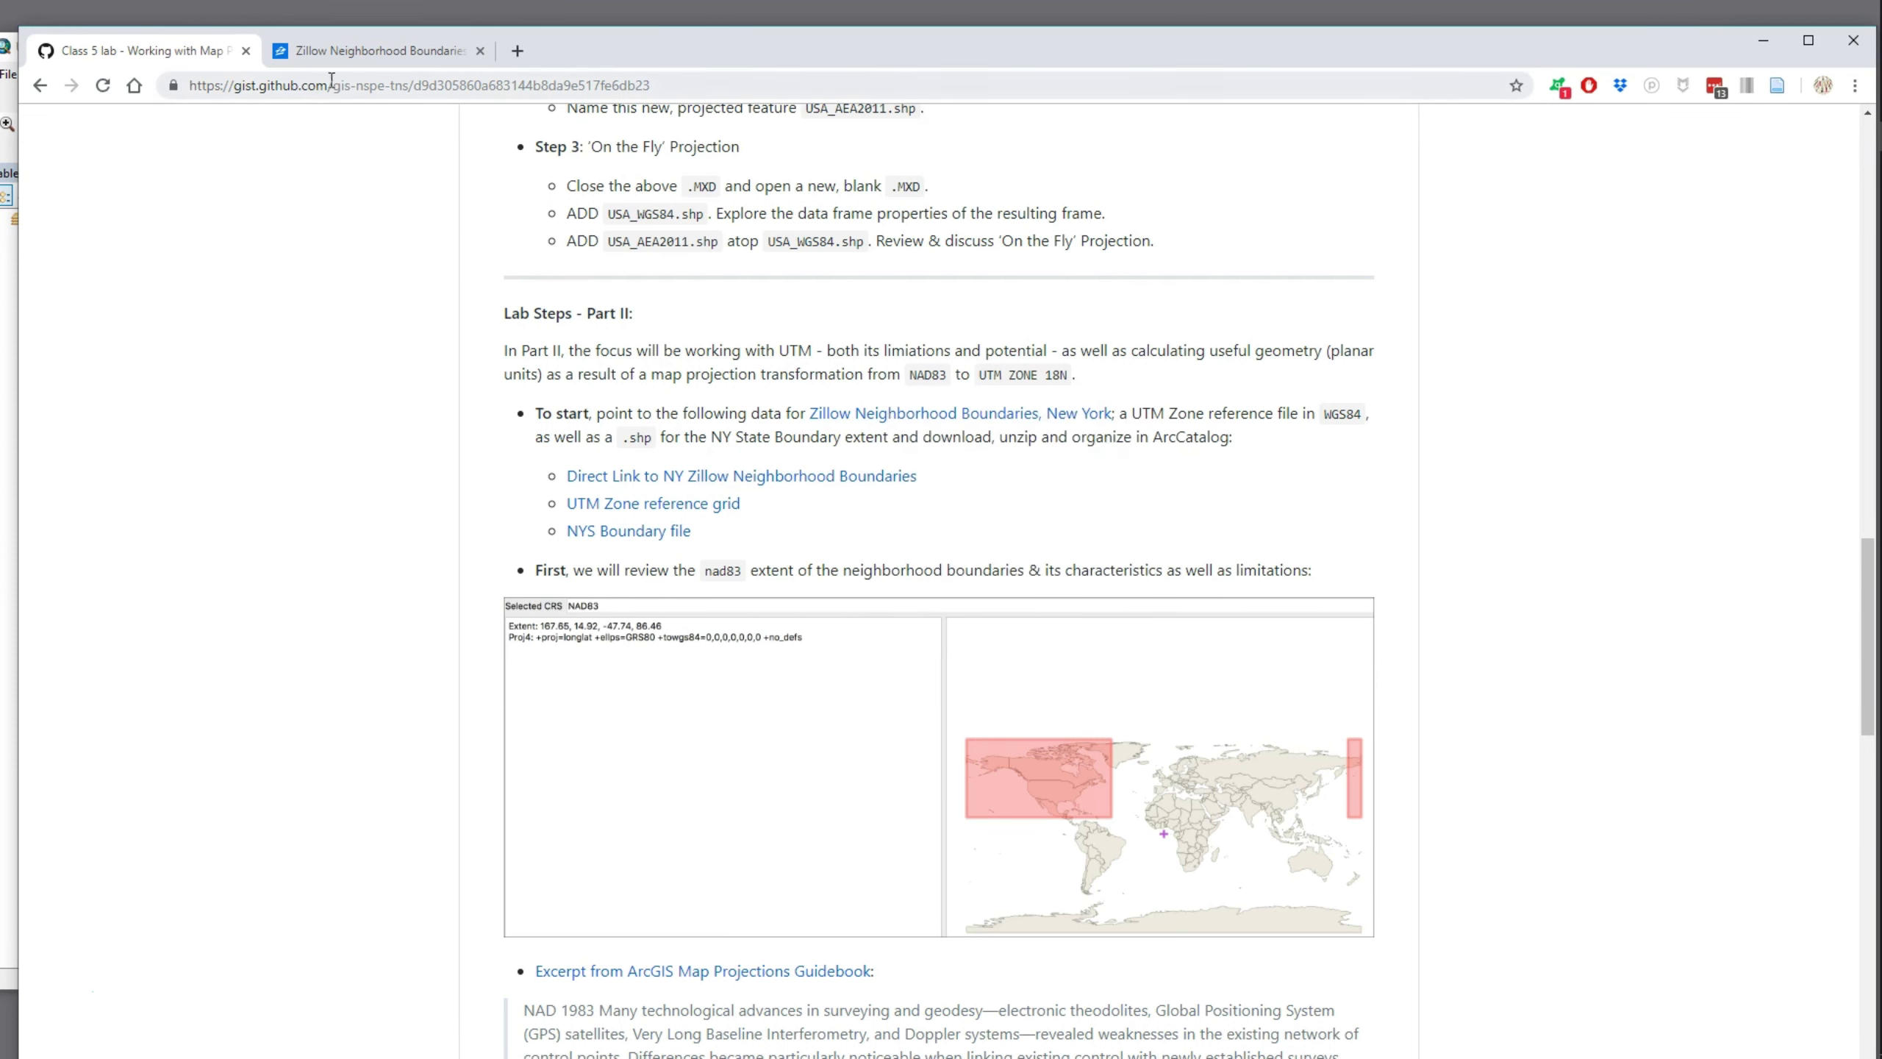
pyautogui.click(357, 50)
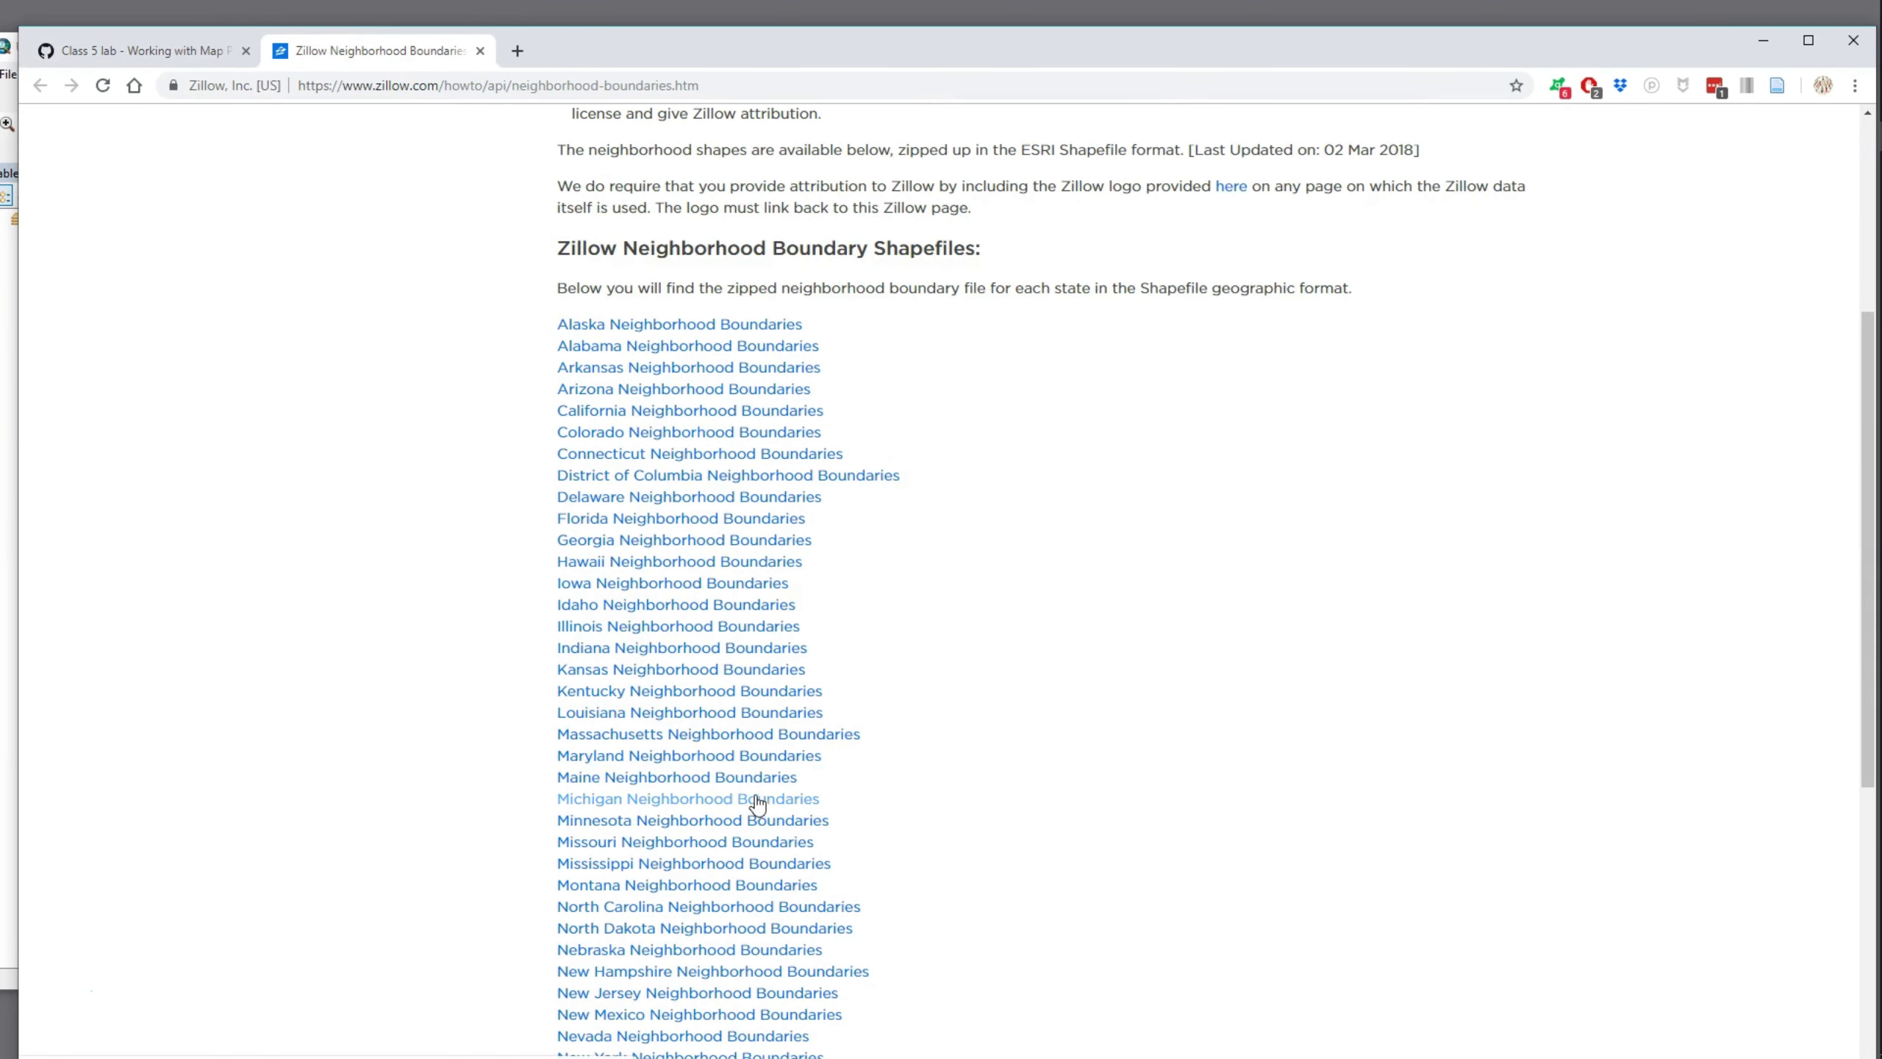
pyautogui.scroll(-4, 752, 800)
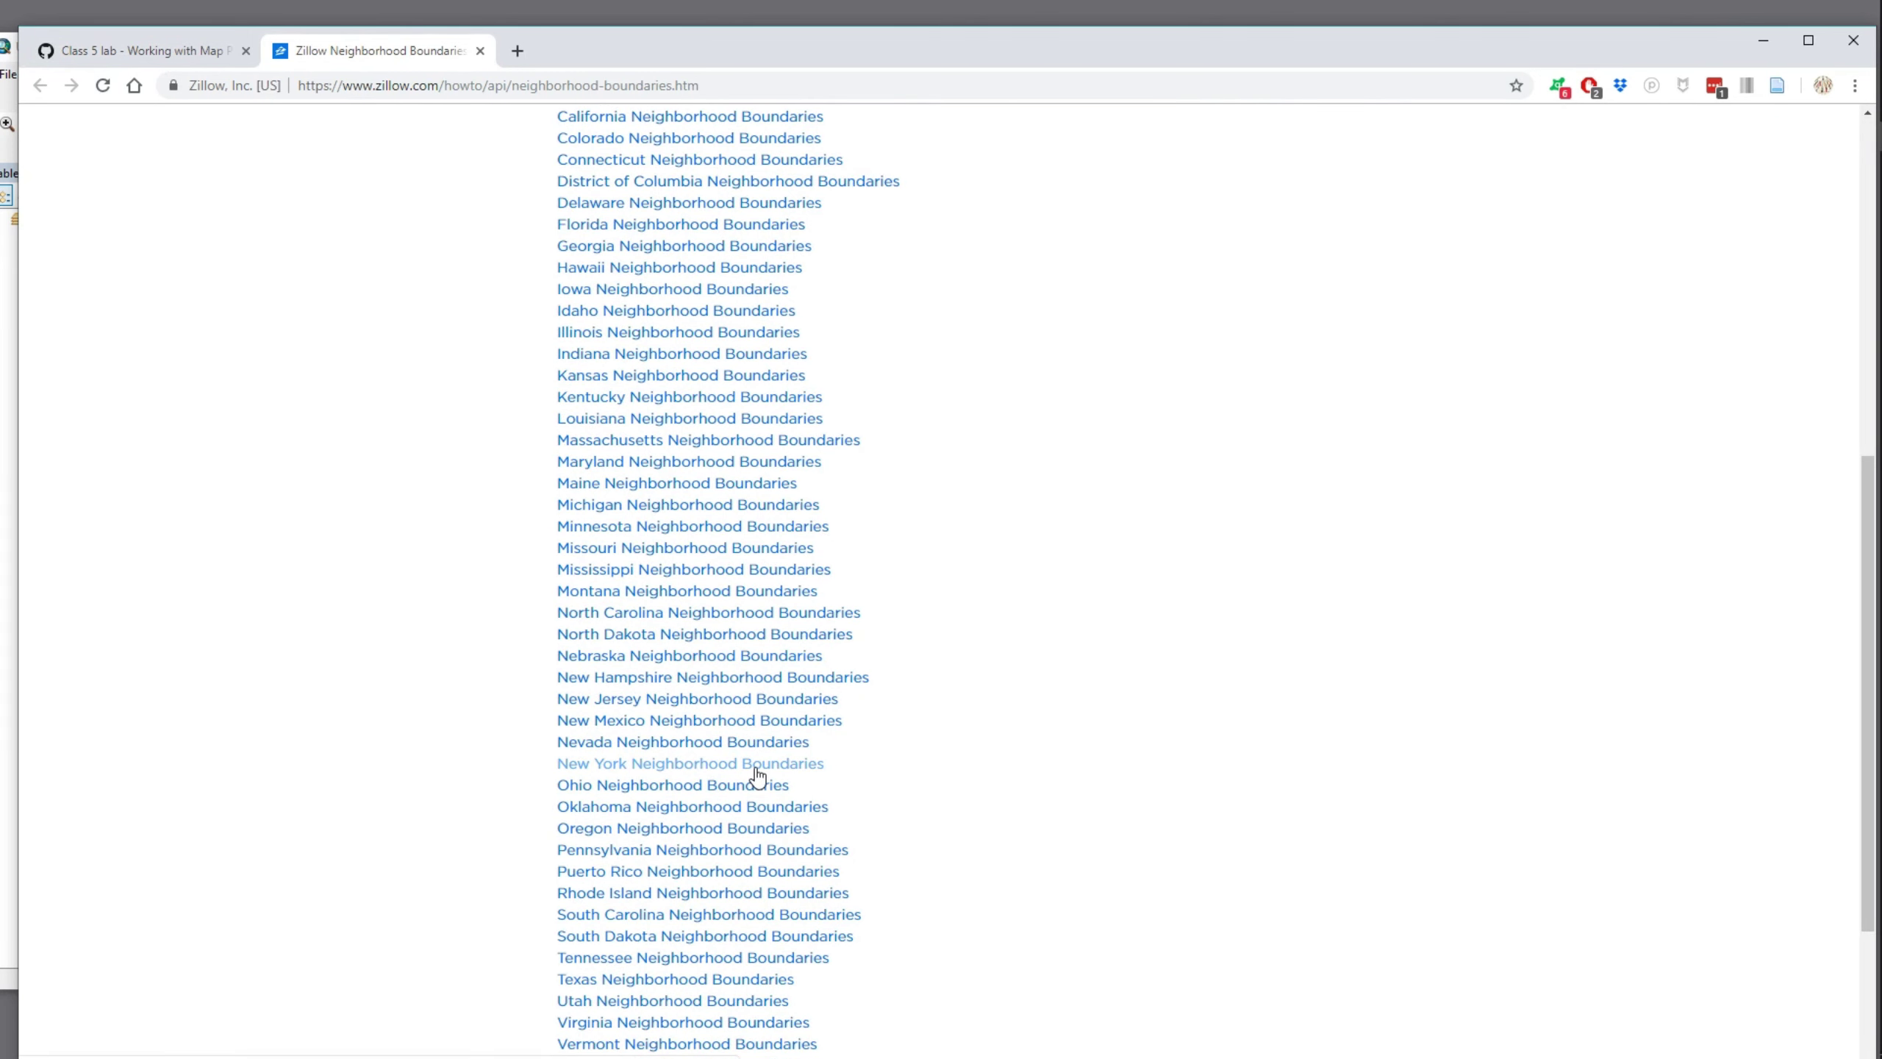
pyautogui.click(140, 51)
# Switch to ArcMap by minimizing the browser, and reposition the ArcMap and Catalog windows
pyautogui.moveTo(703, 47); pyautogui.dragTo(657, 616)
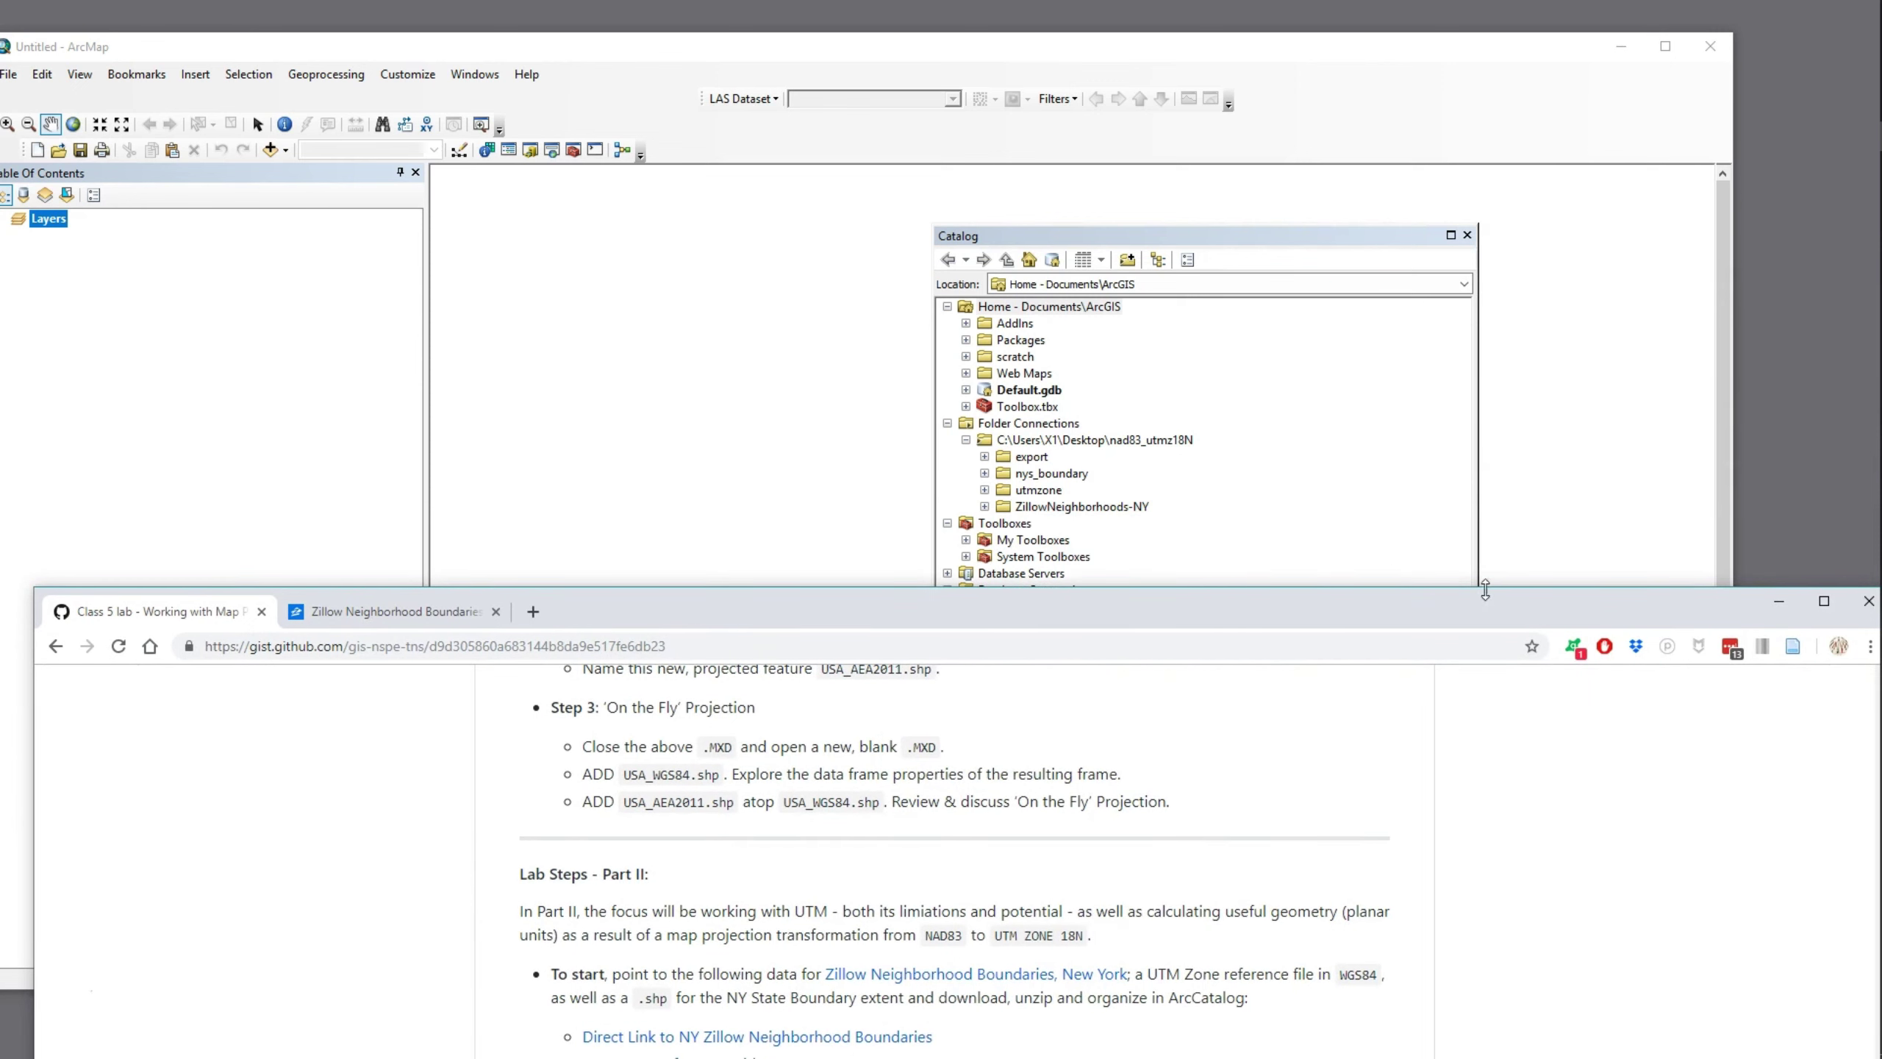
pyautogui.click(1779, 603)
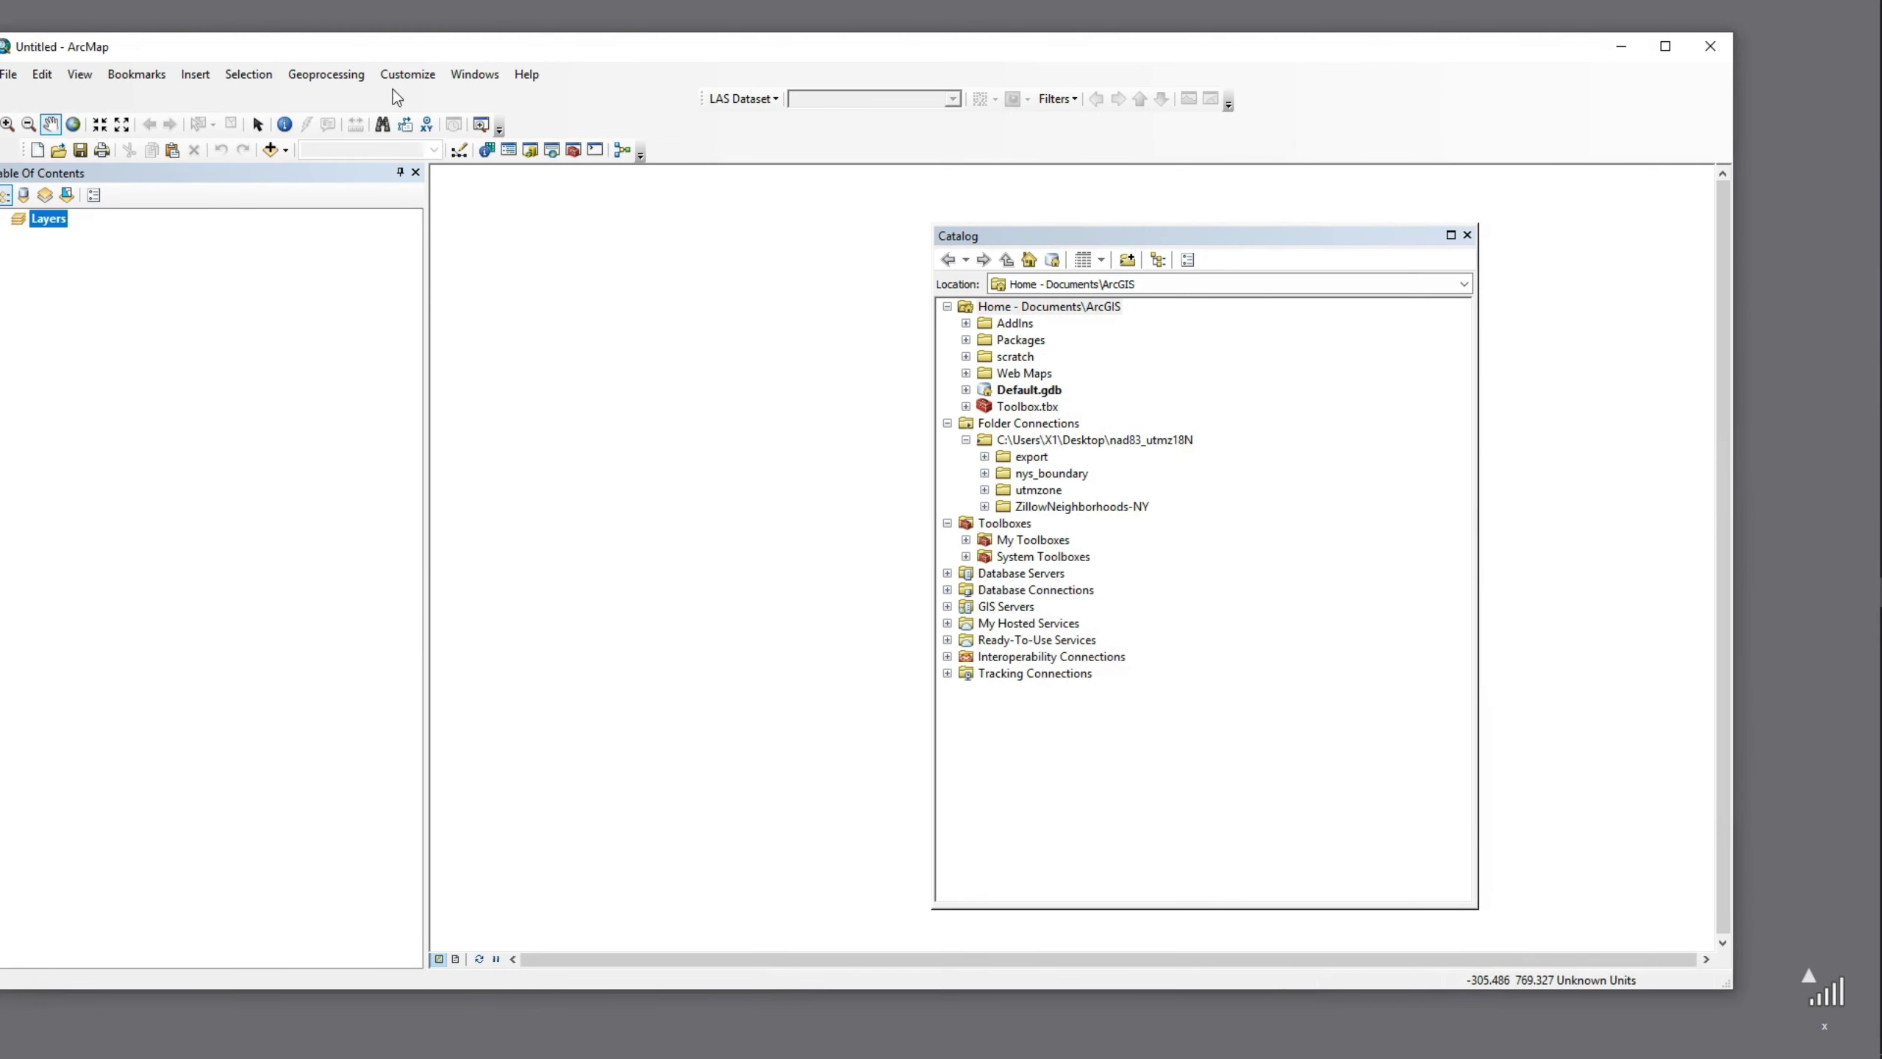
pyautogui.moveTo(403, 46); pyautogui.dragTo(437, 30)
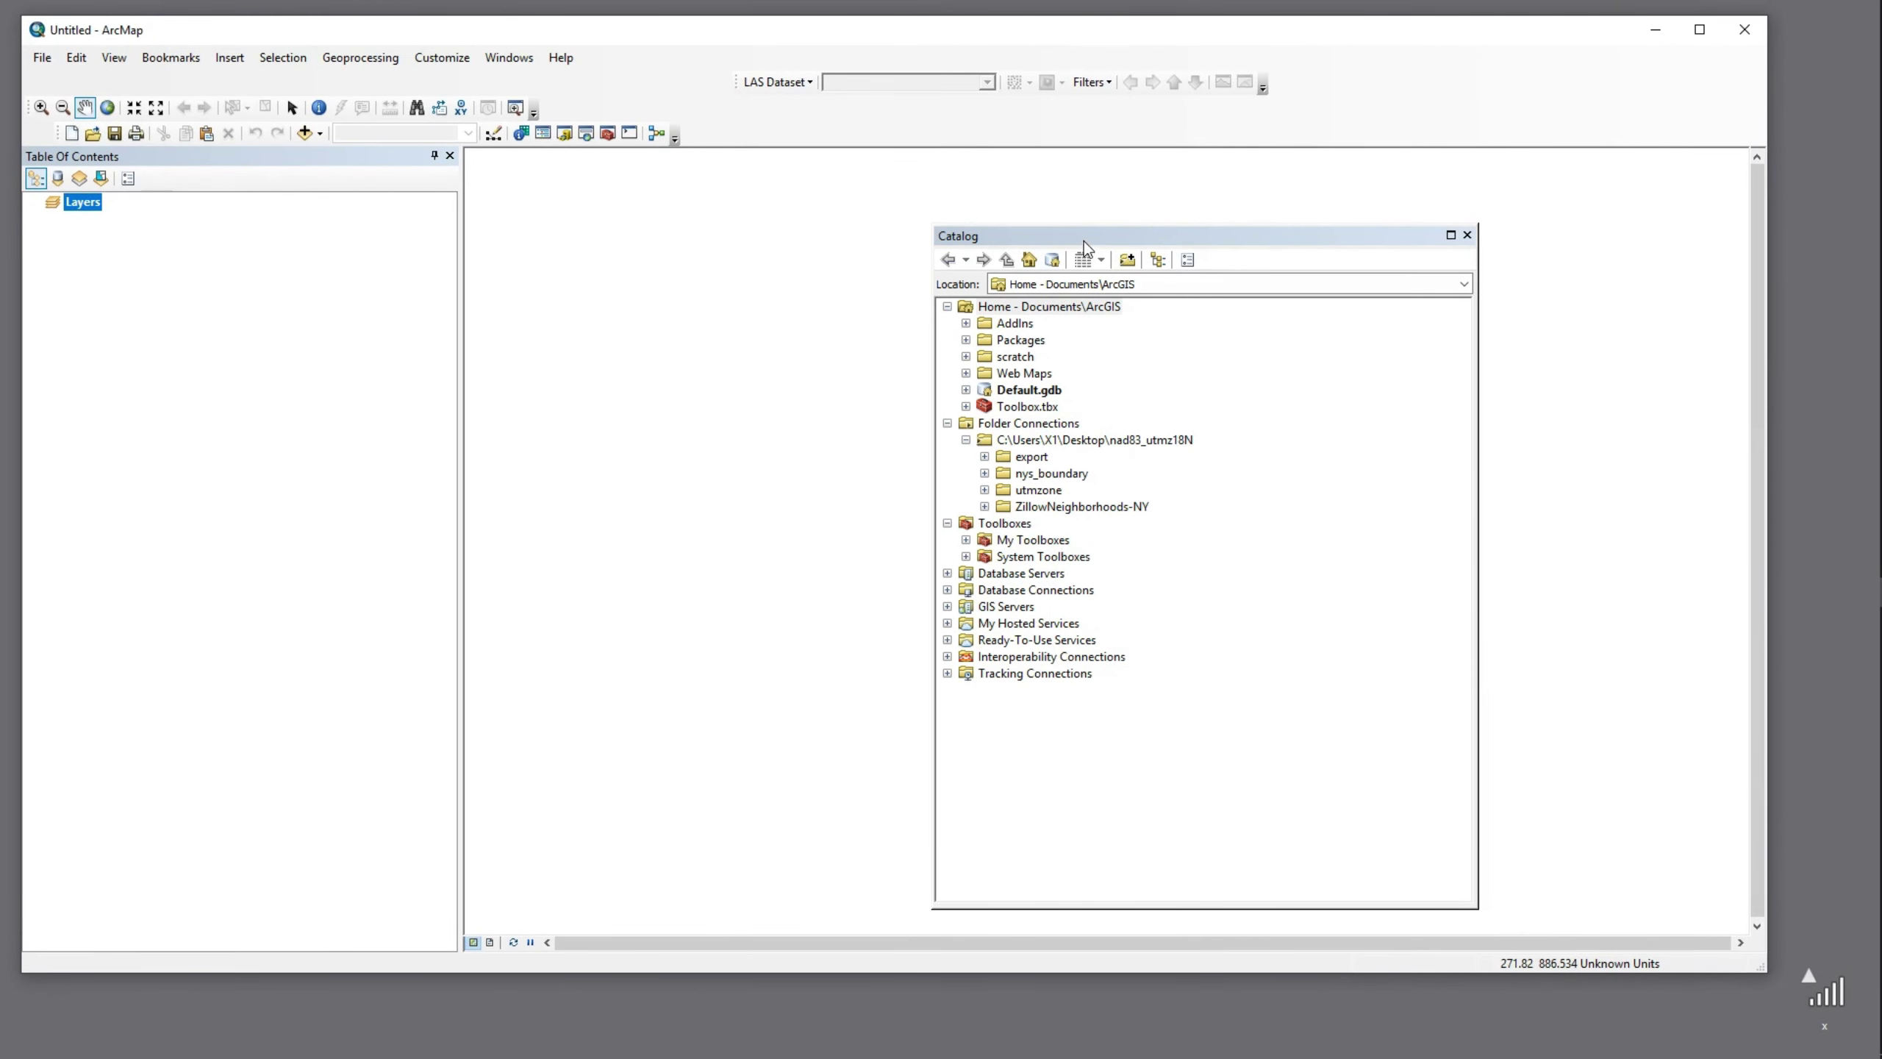
pyautogui.moveTo(1083, 243); pyautogui.dragTo(1261, 209)
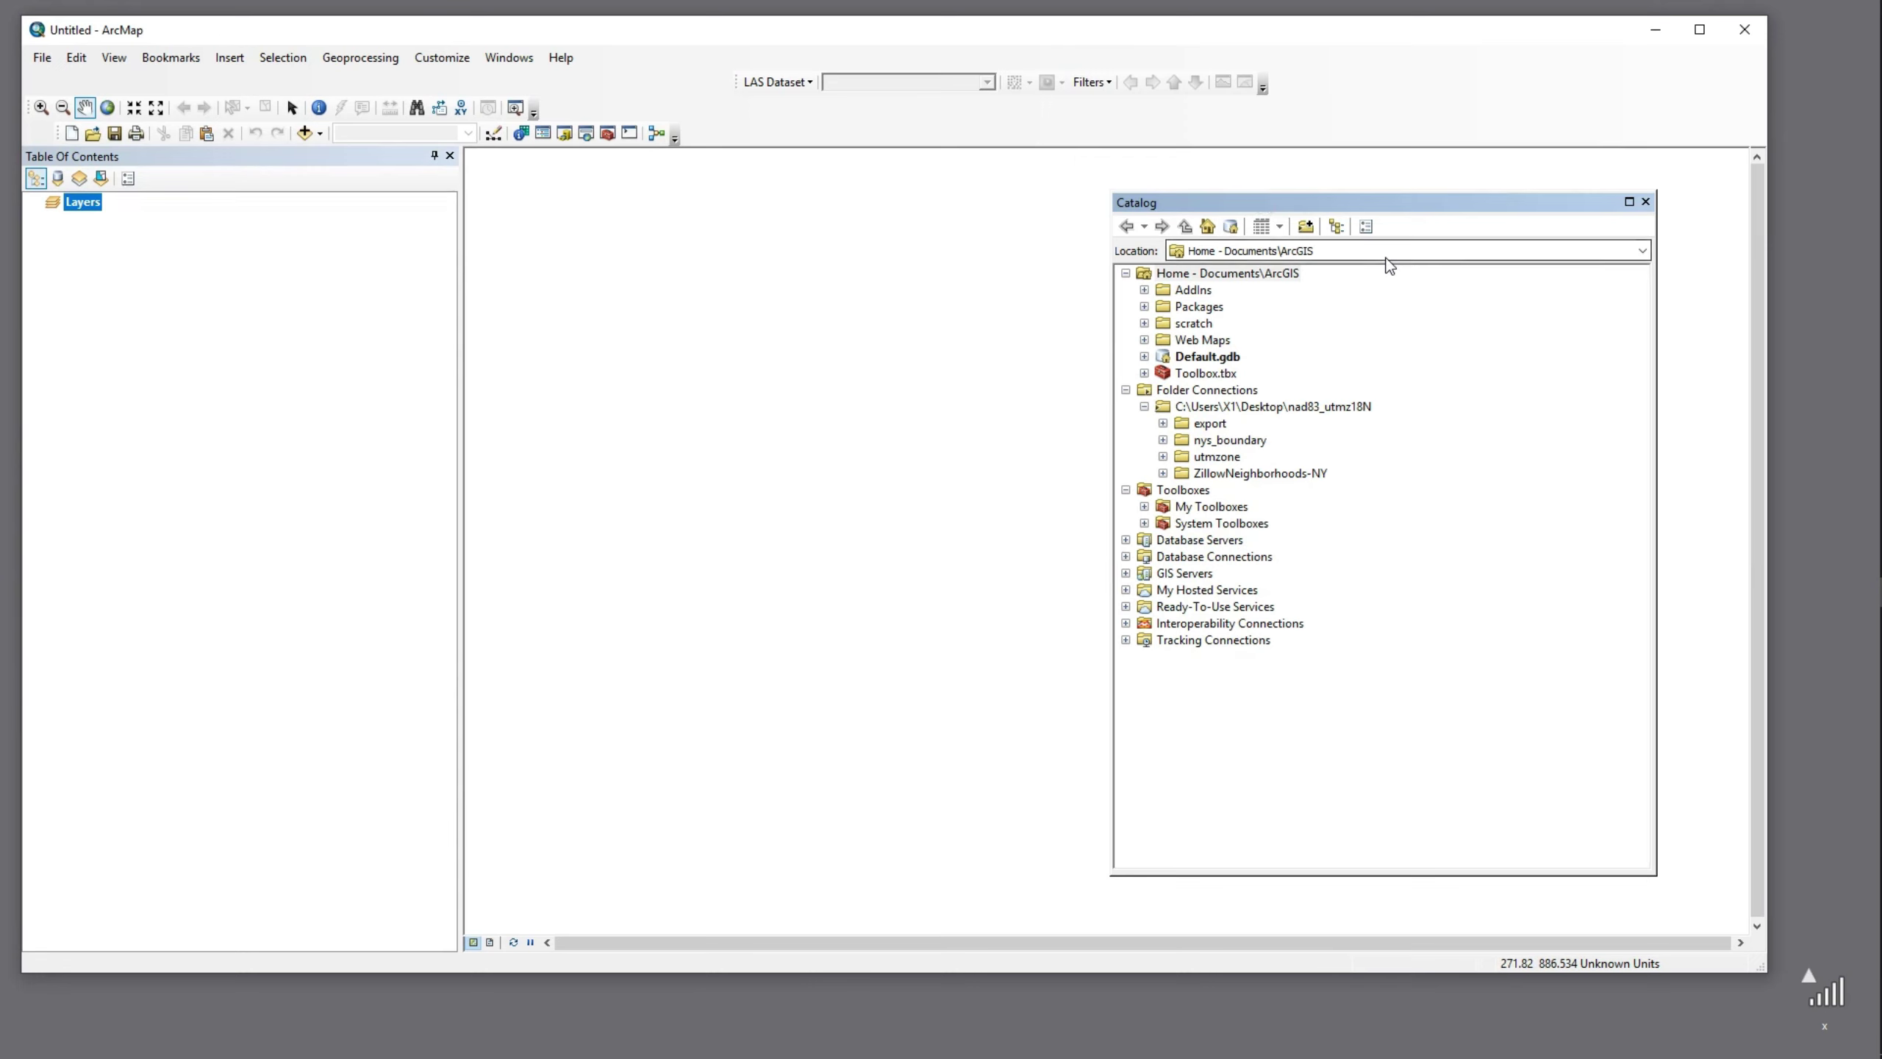
# Add ZillowNeighborhoods-NY.shp from the nad83_utmz18N folder connection to the map
pyautogui.click(1307, 407)
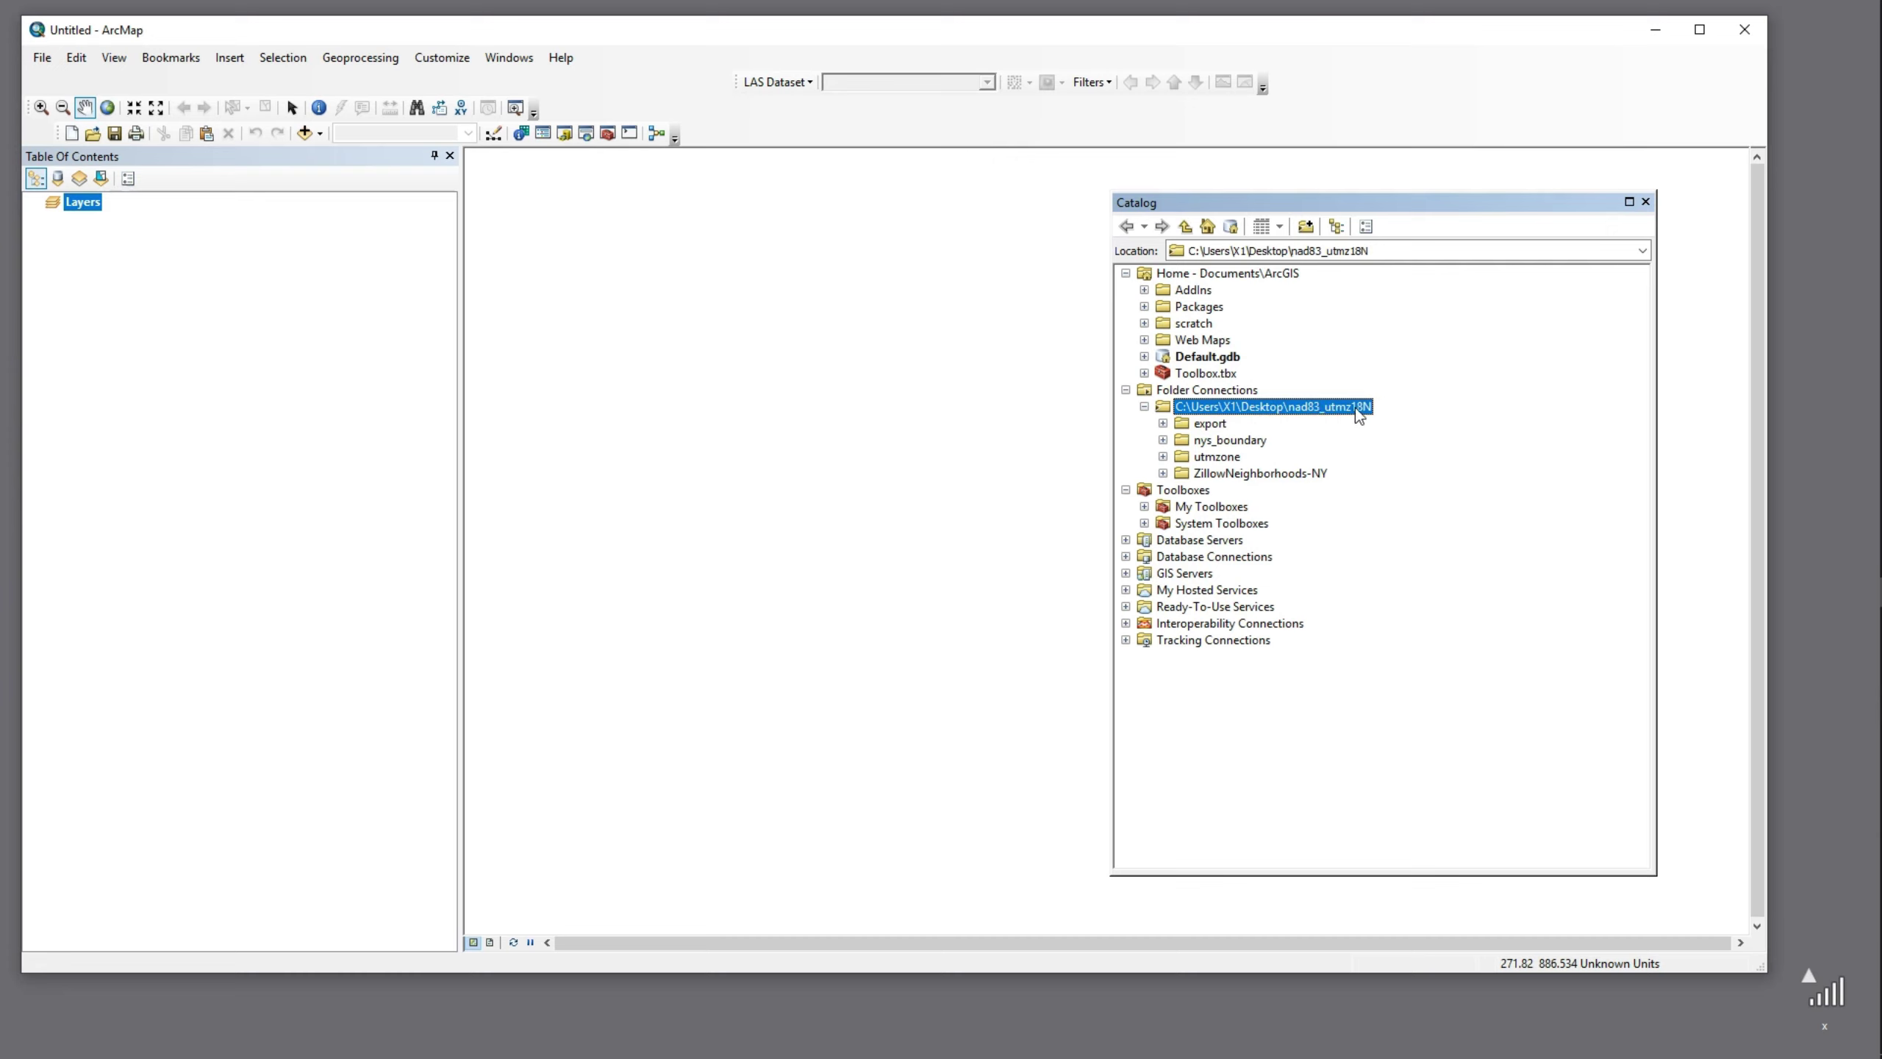
pyautogui.click(1163, 423)
pyautogui.click(1162, 473)
pyautogui.moveTo(1223, 491); pyautogui.dragTo(921, 463)
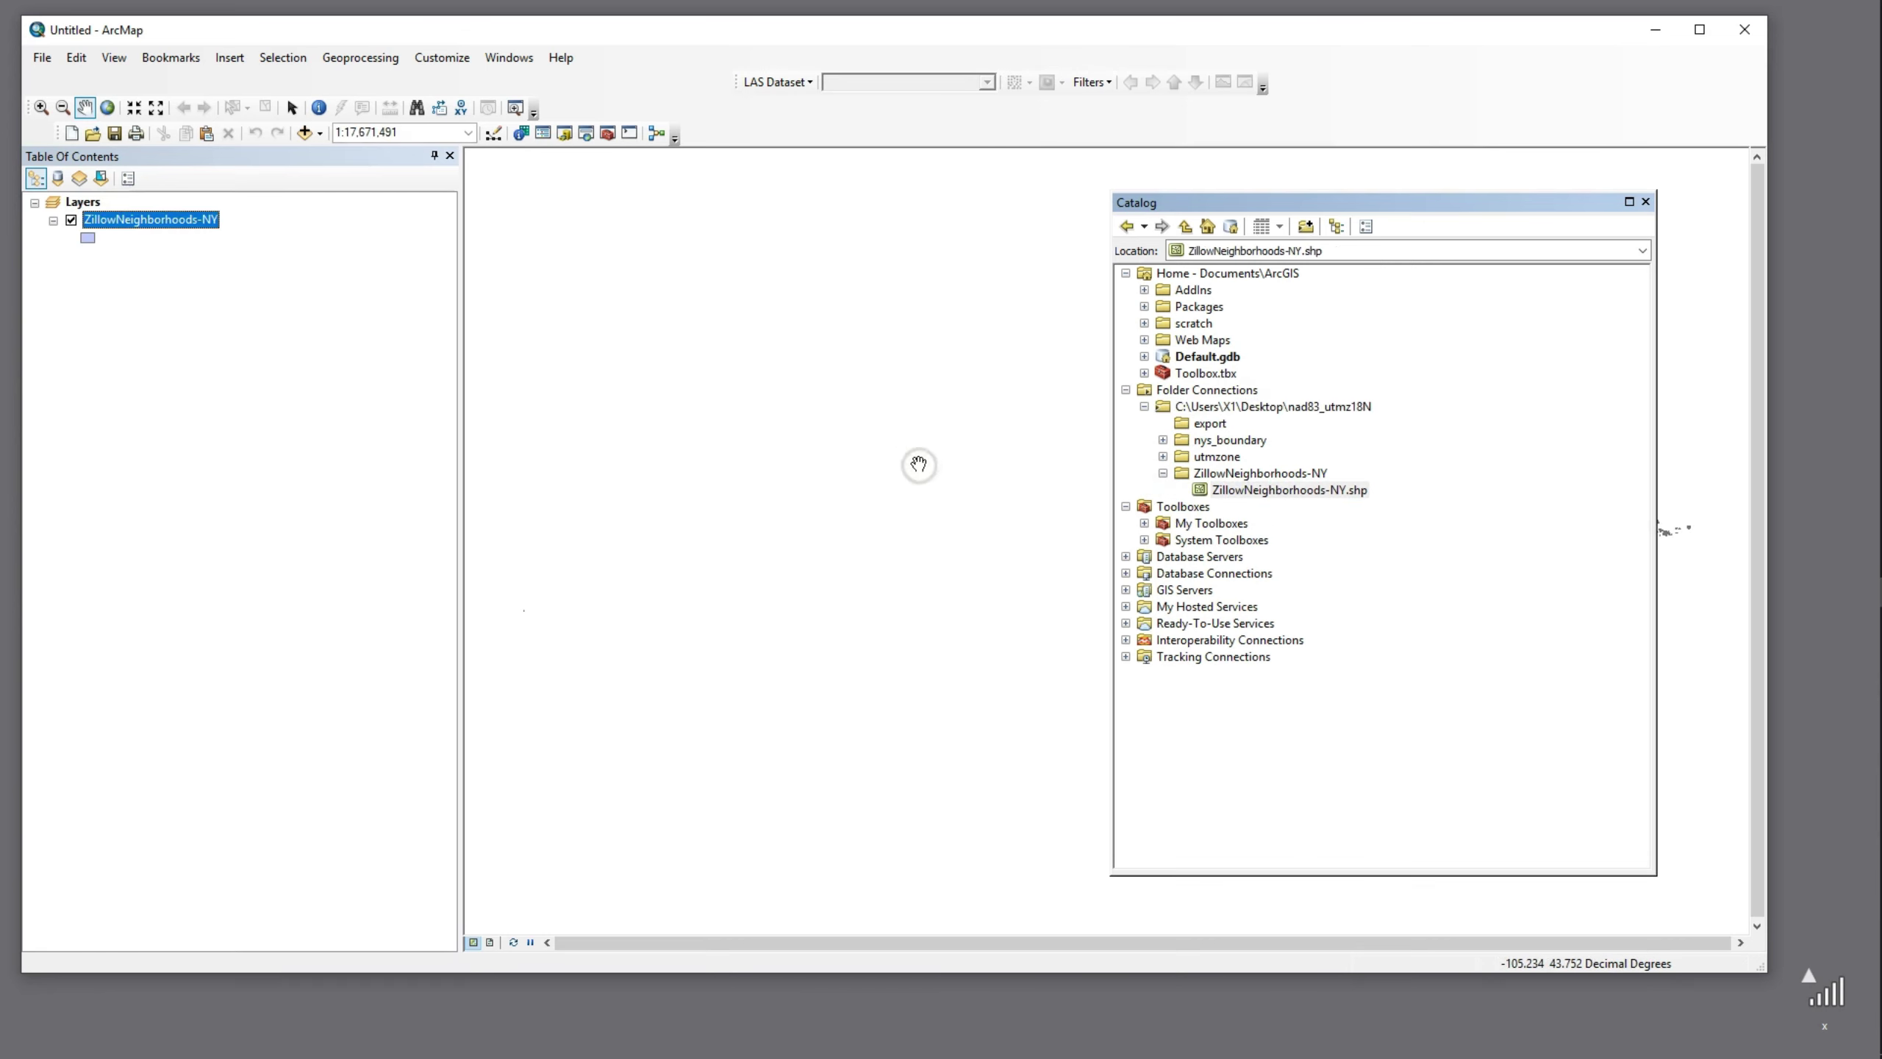
# Uncover the map from the Catalog window and zoom in on the New York neighborhood polygons
pyautogui.moveTo(1334, 202); pyautogui.dragTo(264, 483)
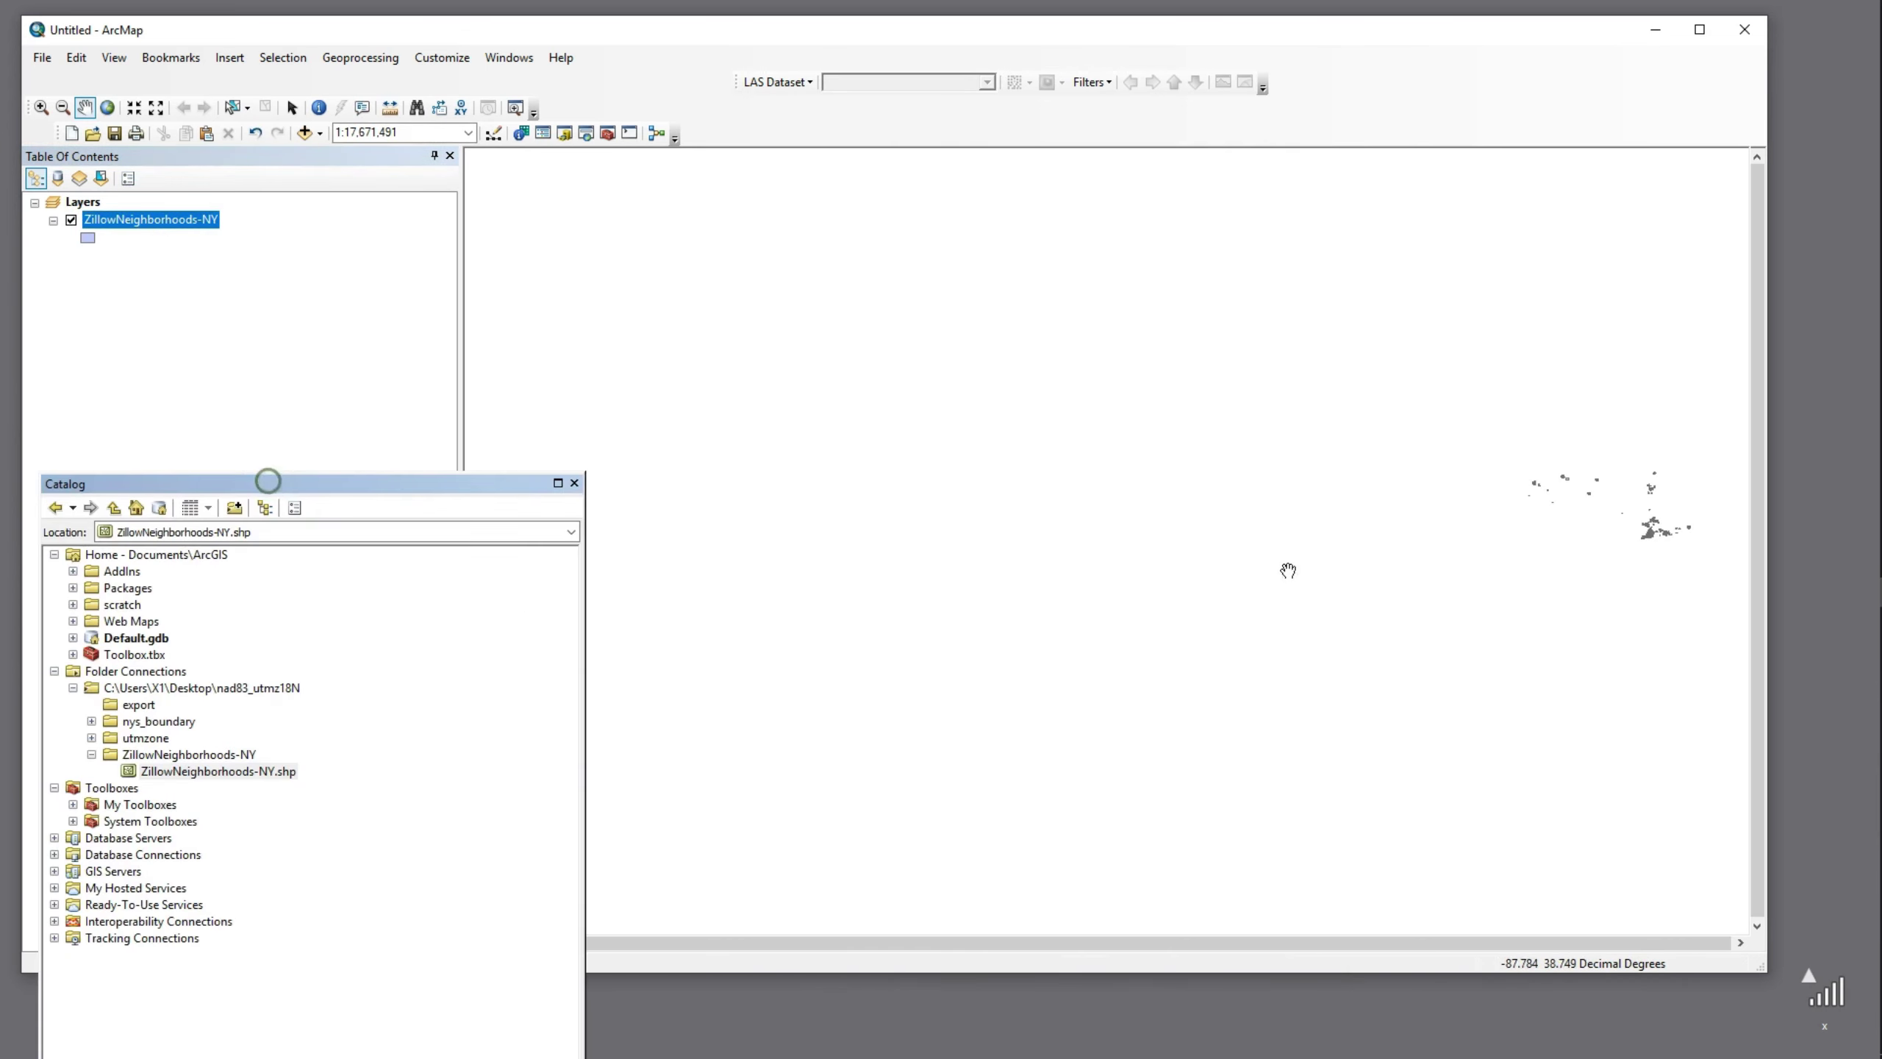
pyautogui.moveTo(1657, 519); pyautogui.dragTo(1050, 511)
pyautogui.click(40, 107)
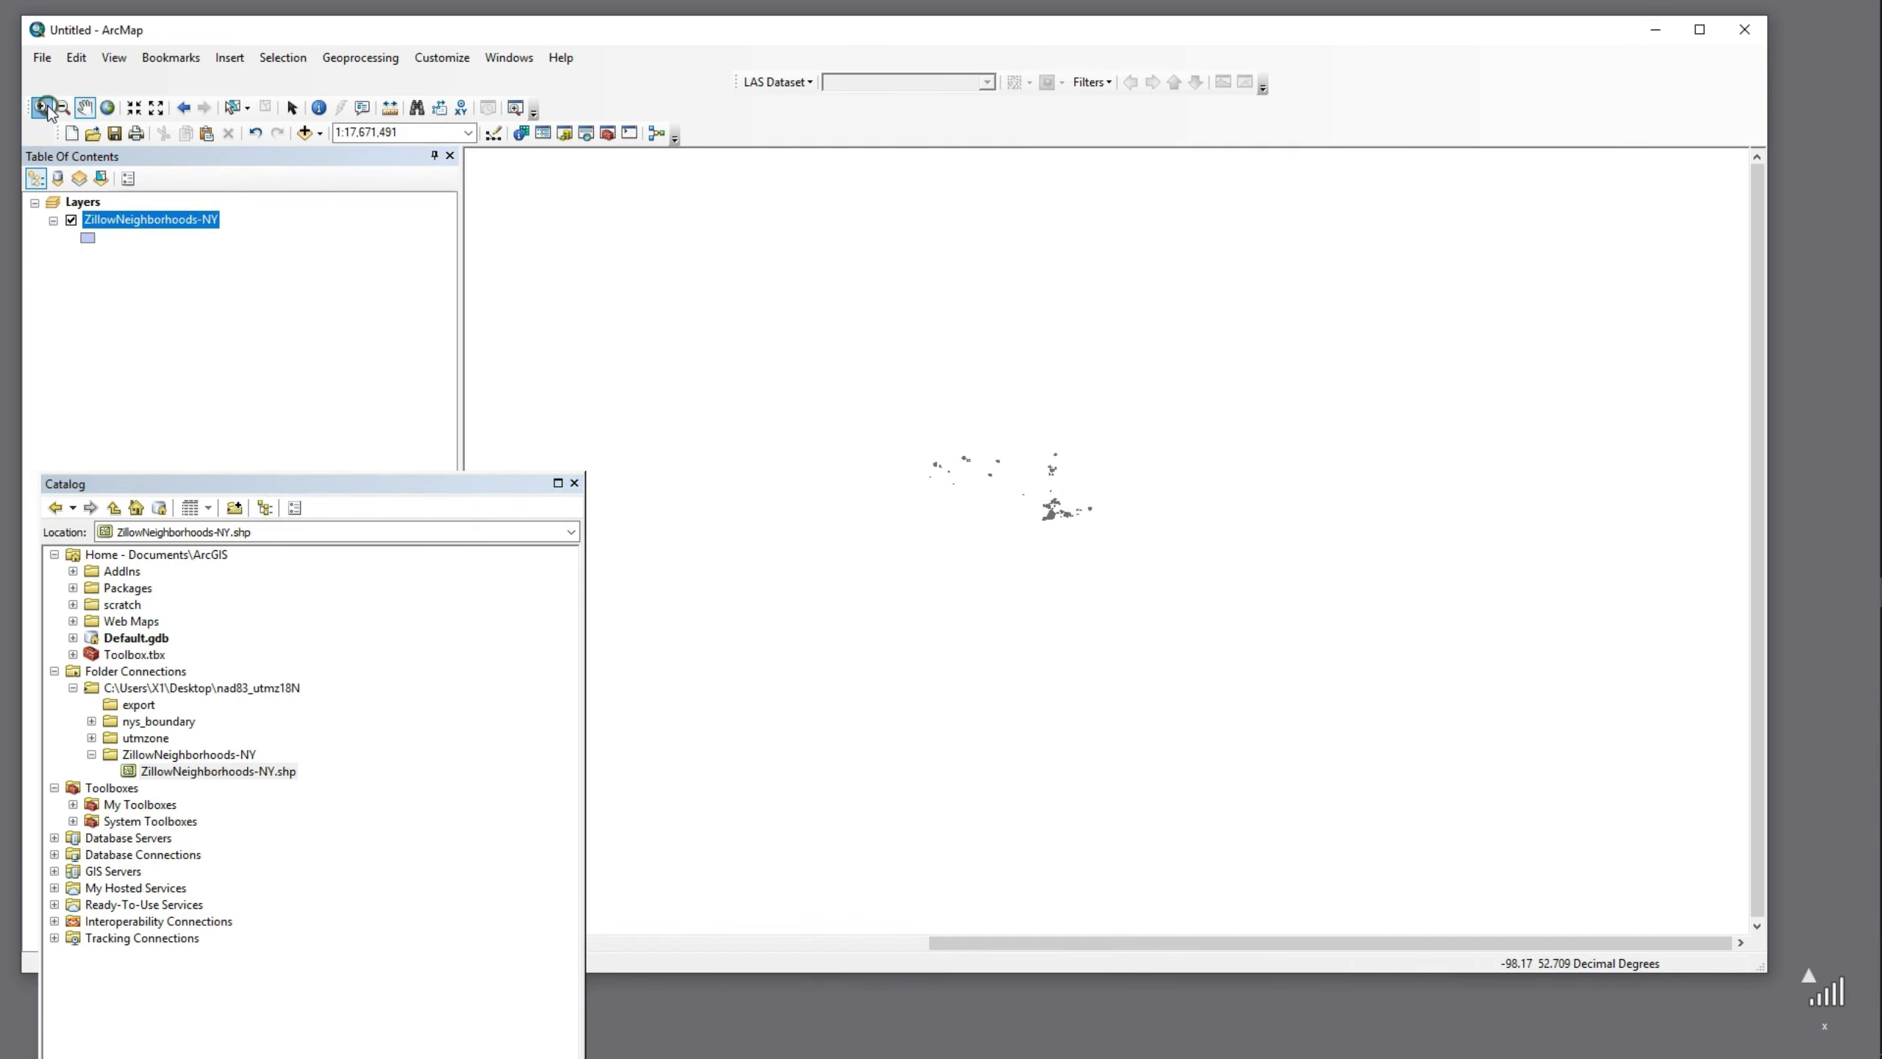
pyautogui.moveTo(888, 399); pyautogui.dragTo(1266, 593)
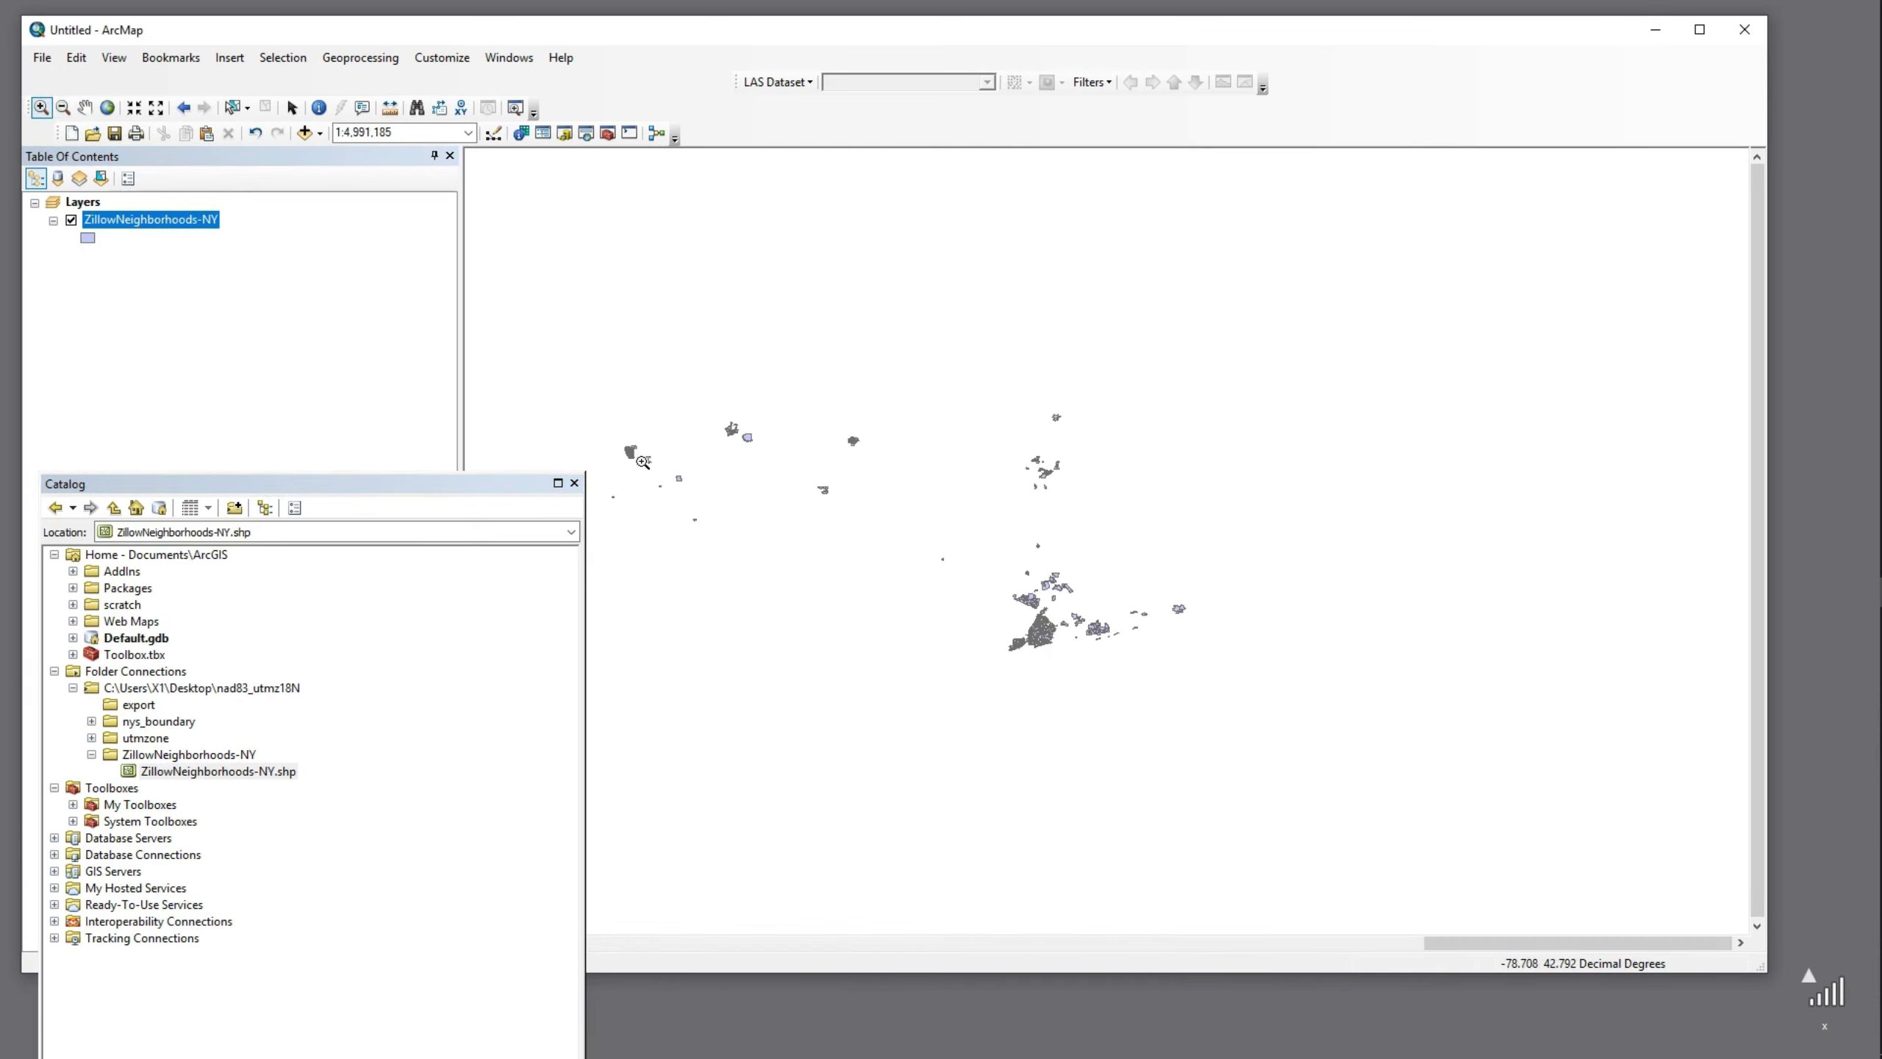
pyautogui.moveTo(1300, 731); pyautogui.dragTo(1321, 740)
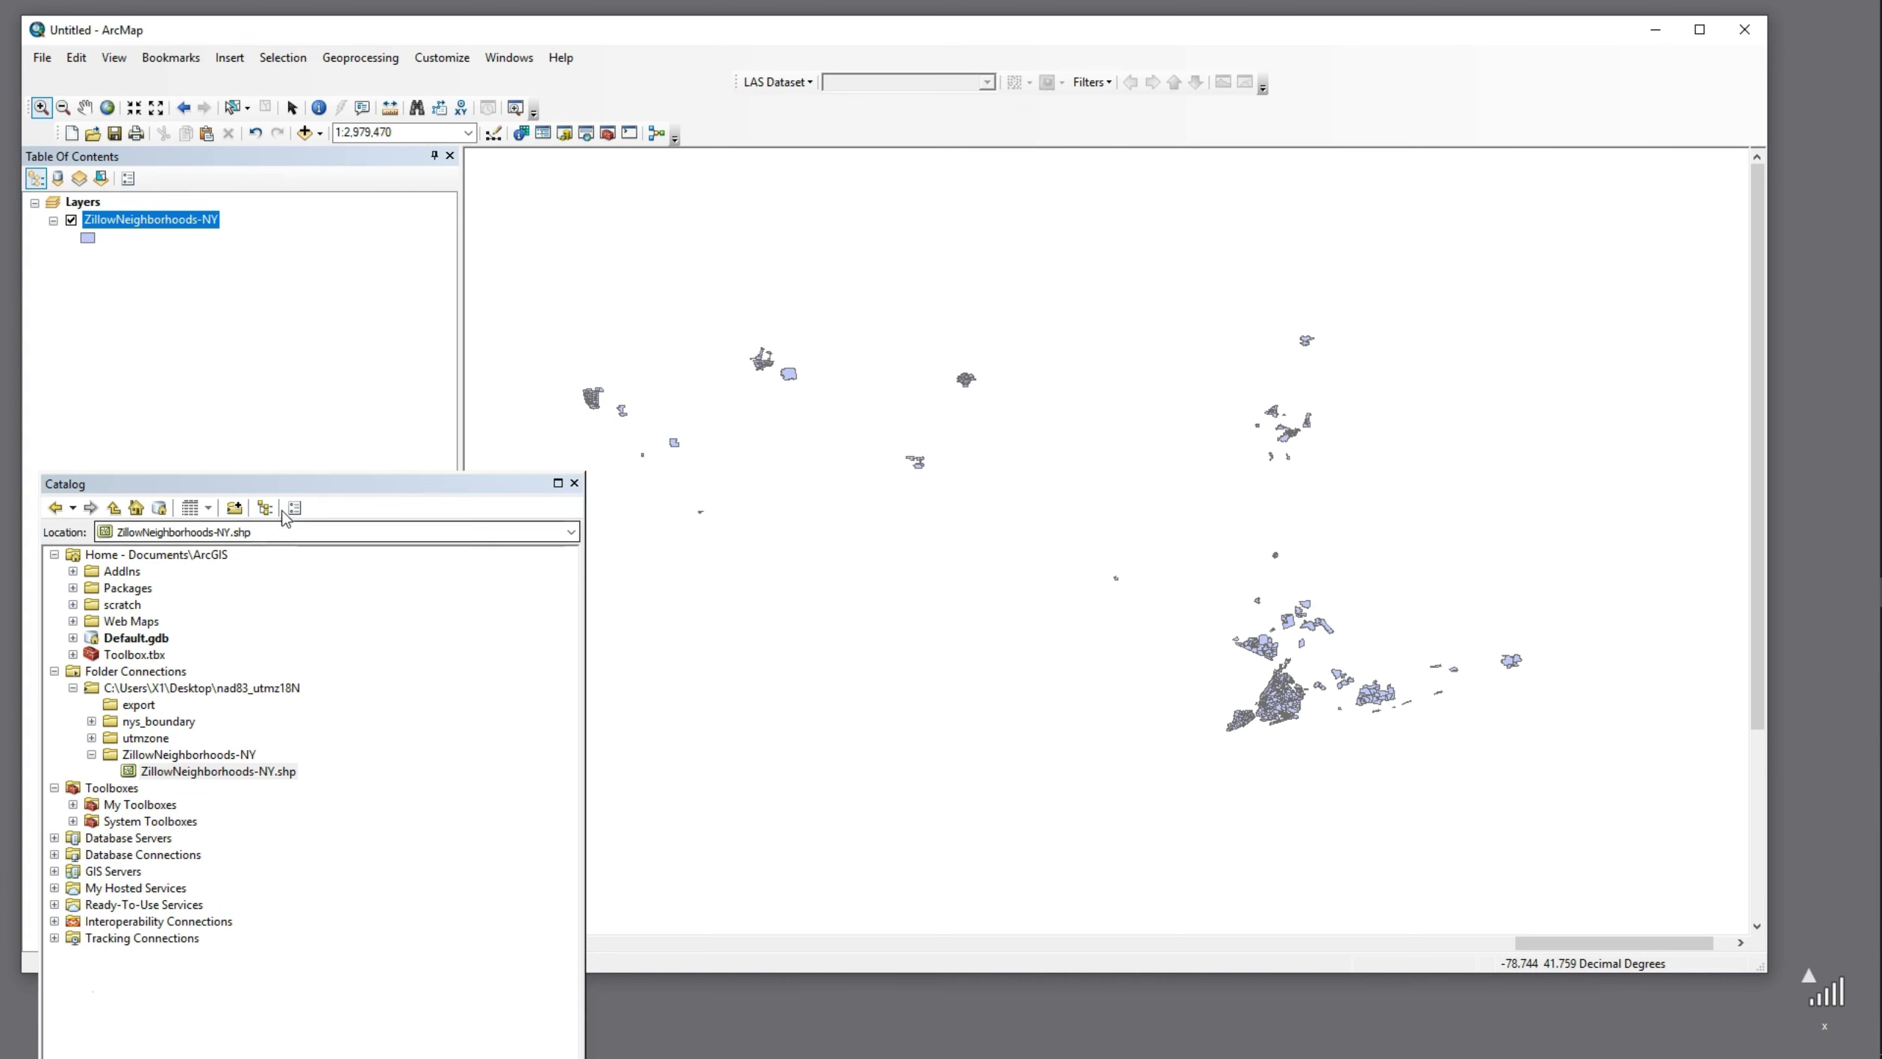
# Add State.shp from the nested nys_boundary folder as a layer beneath ZillowNeighborhoods-NY
pyautogui.moveTo(273, 483); pyautogui.dragTo(539, 552)
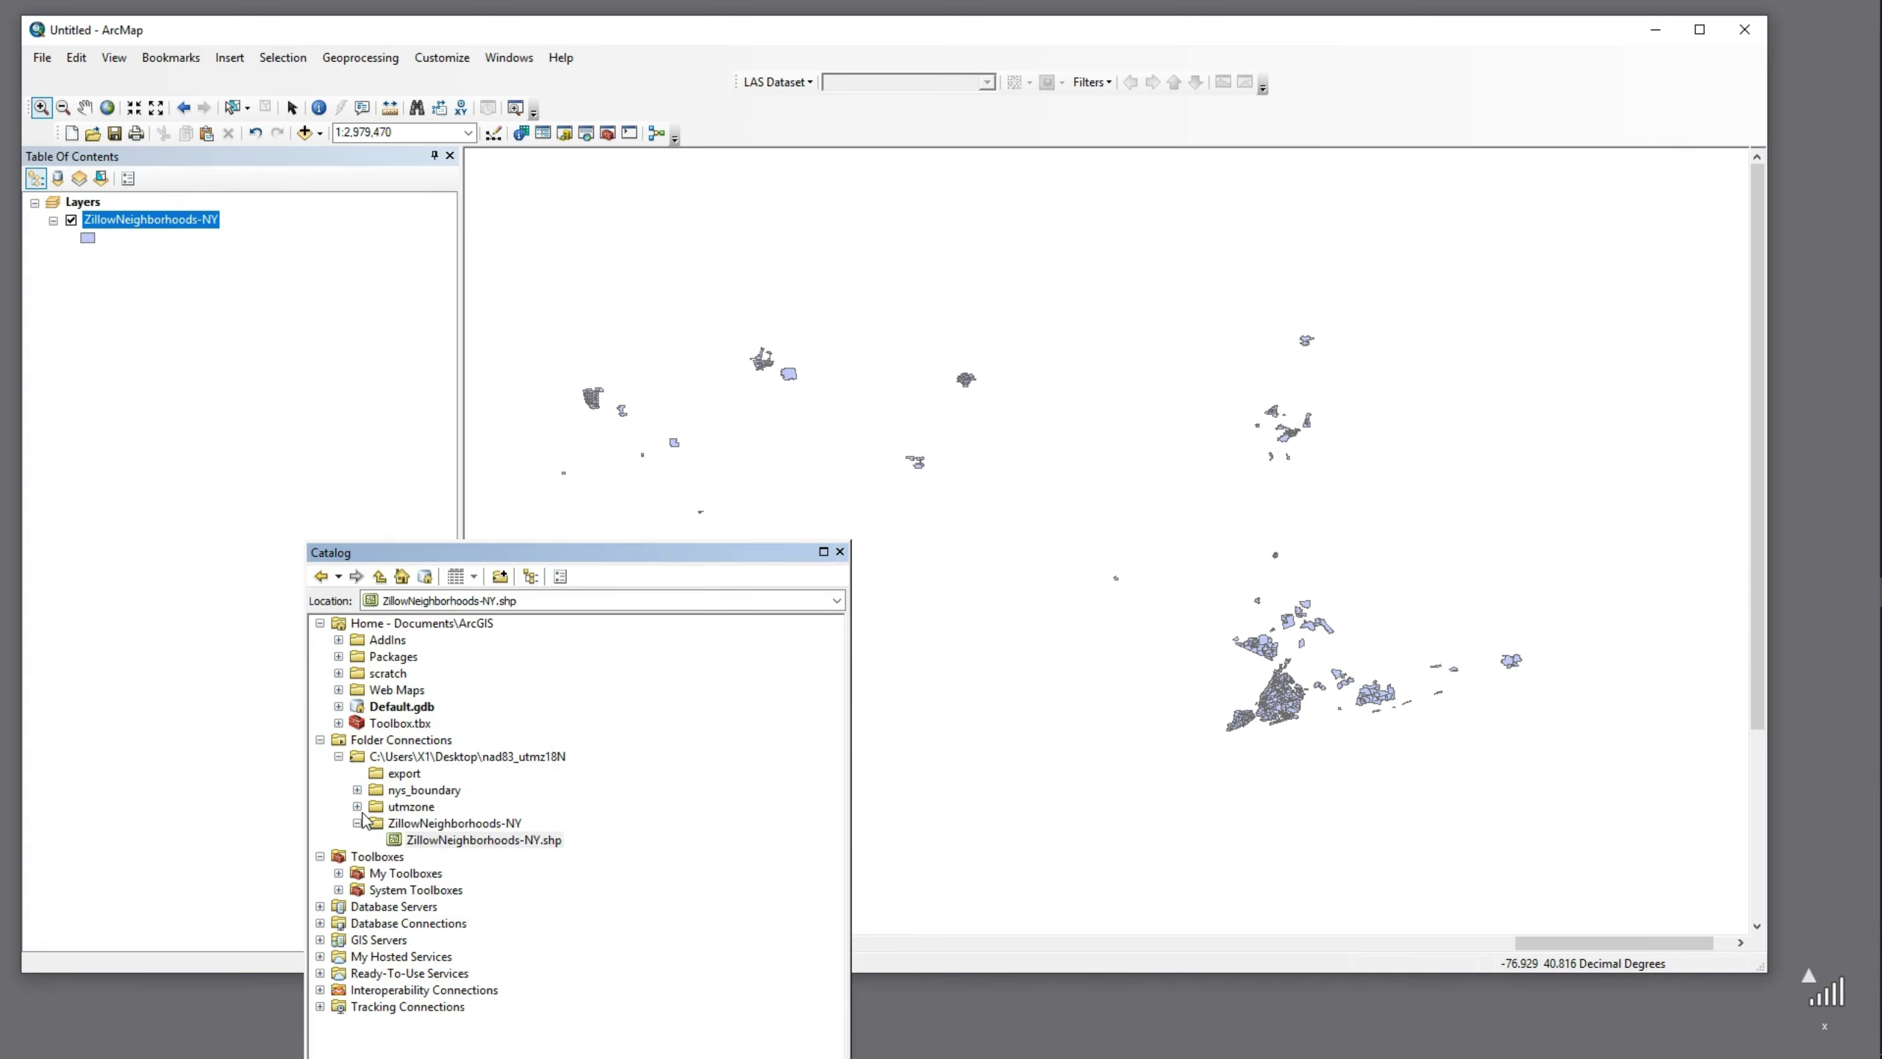
pyautogui.click(358, 789)
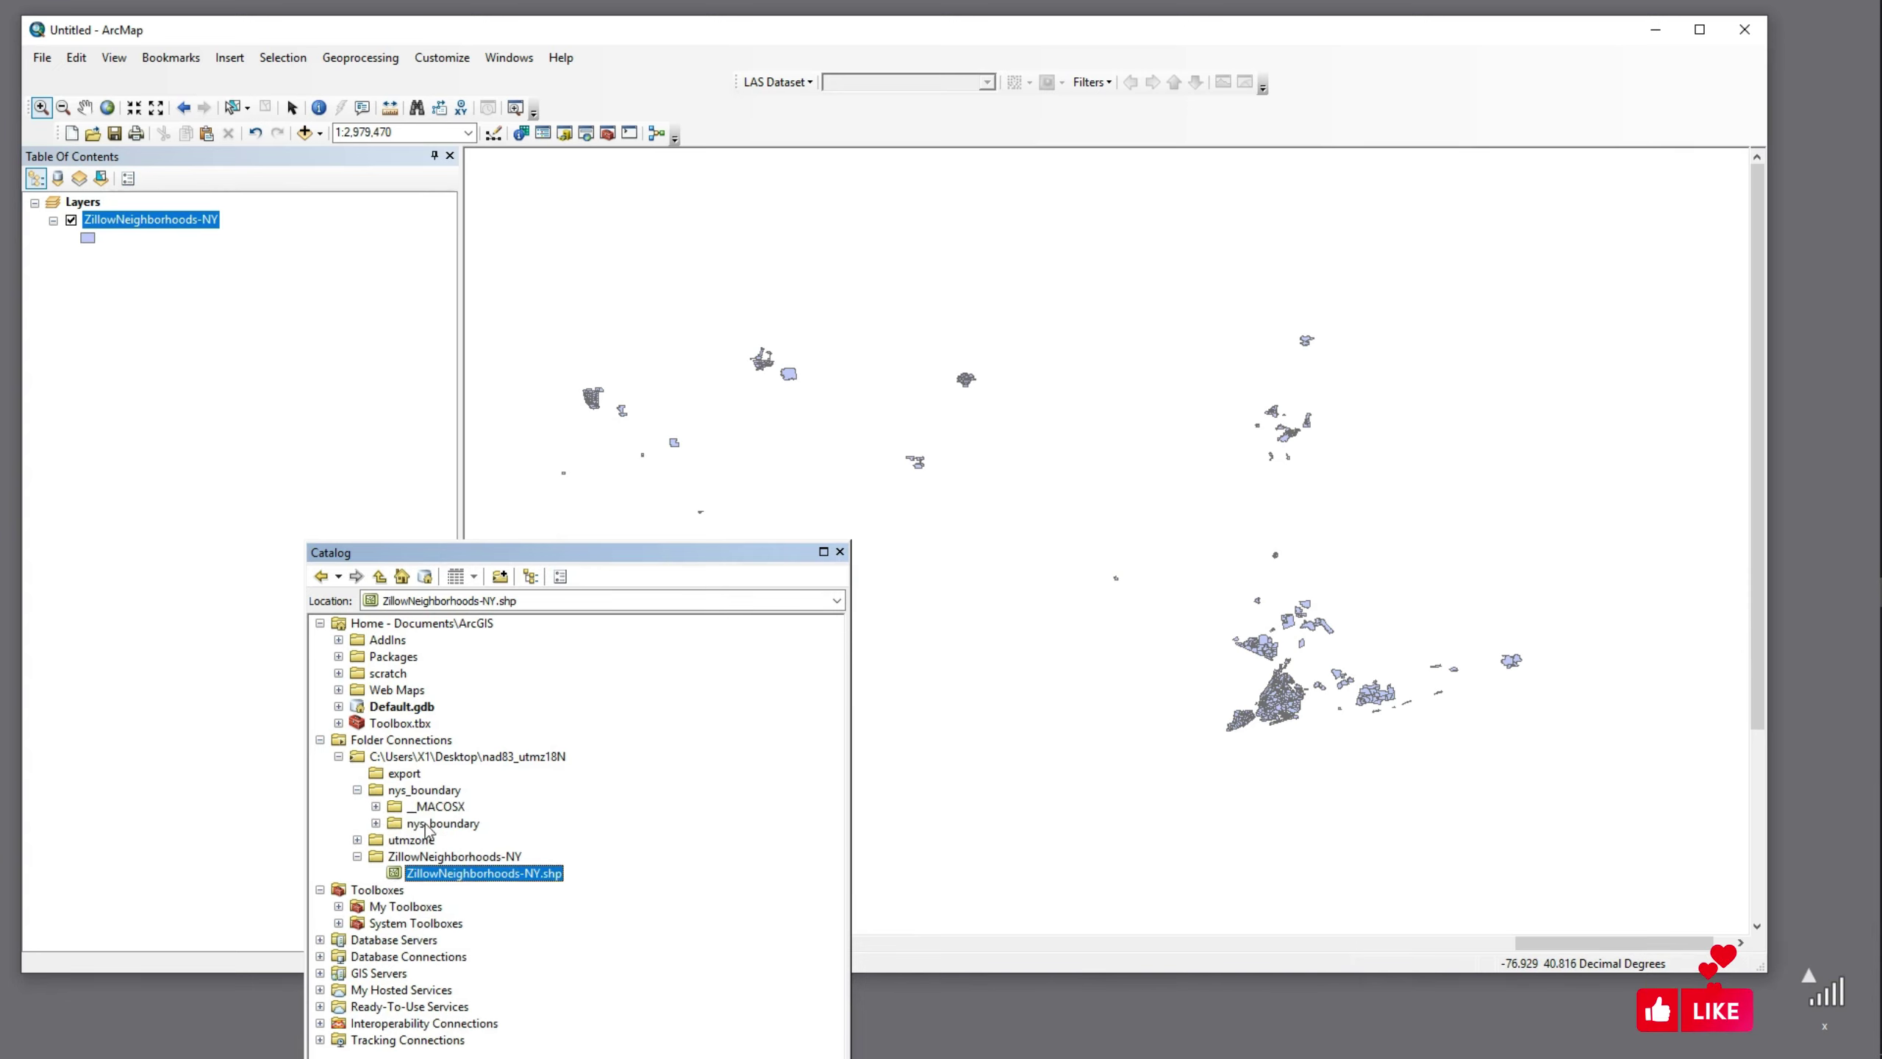
pyautogui.click(376, 823)
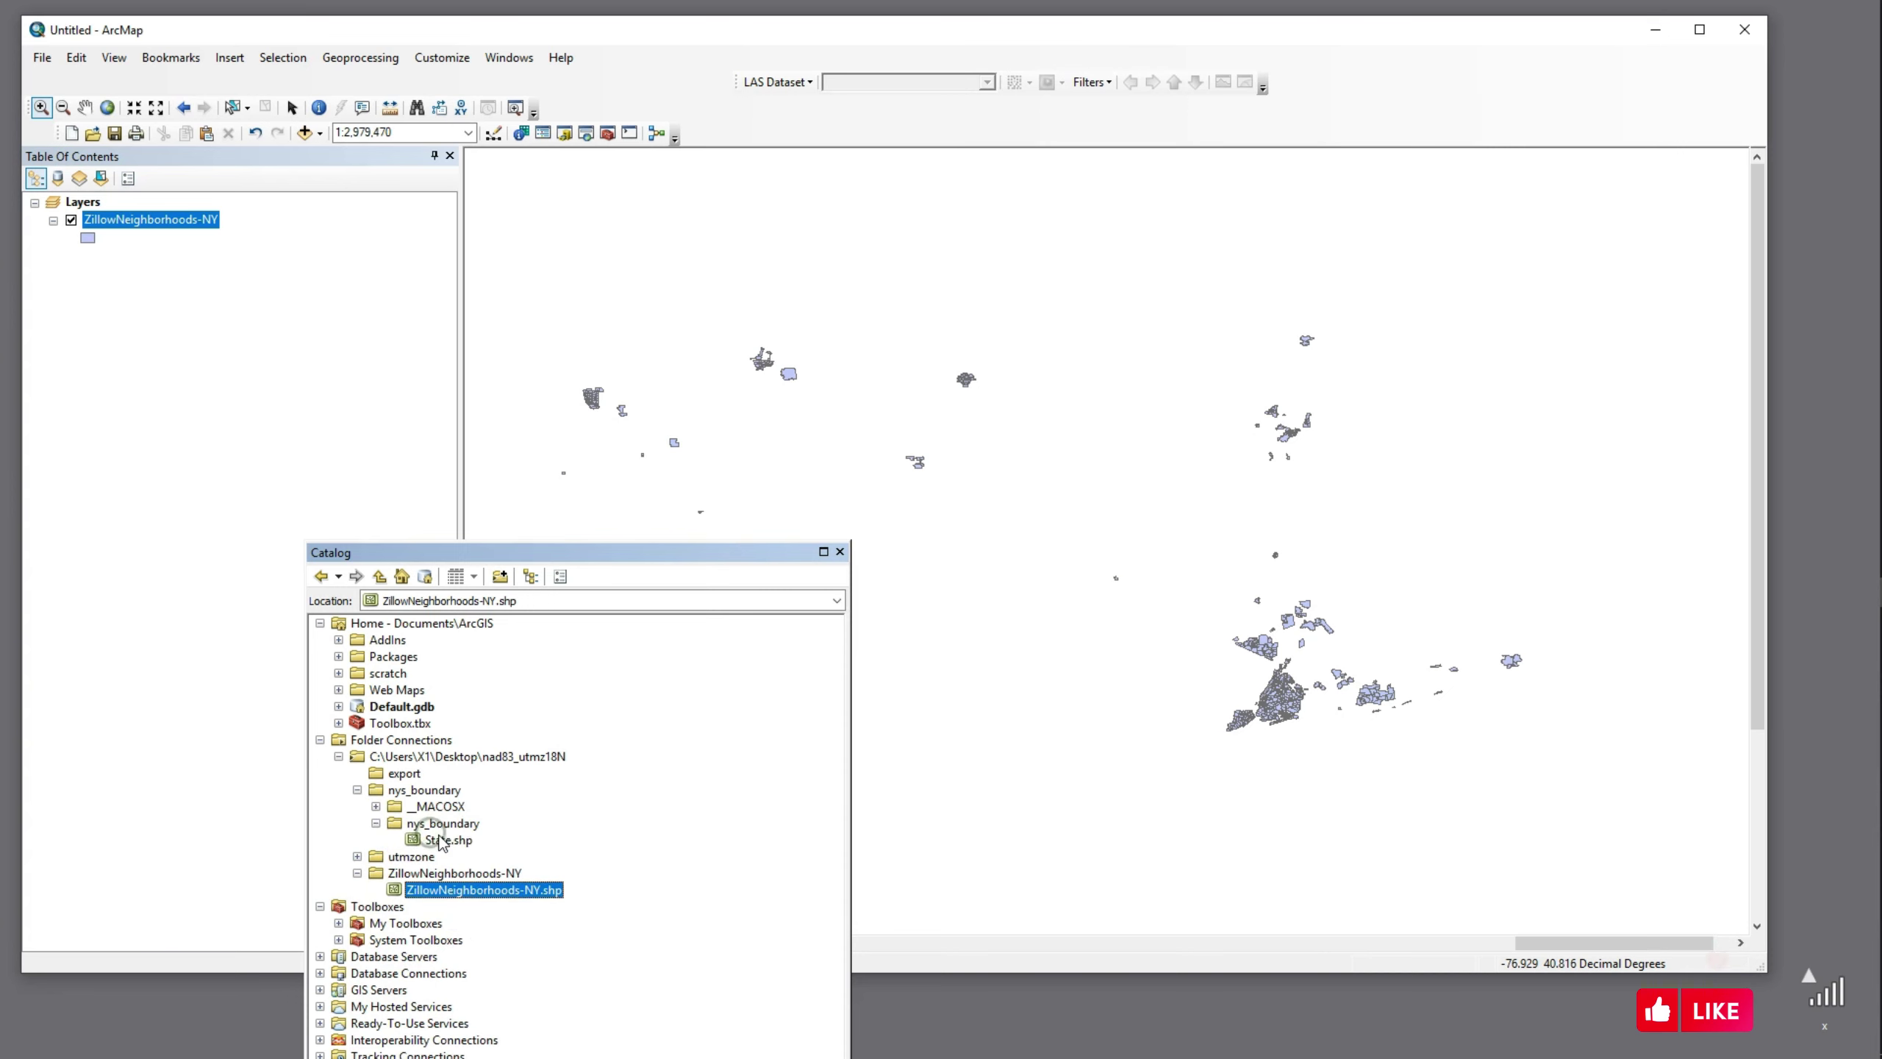
pyautogui.moveTo(438, 840); pyautogui.dragTo(307, 252)
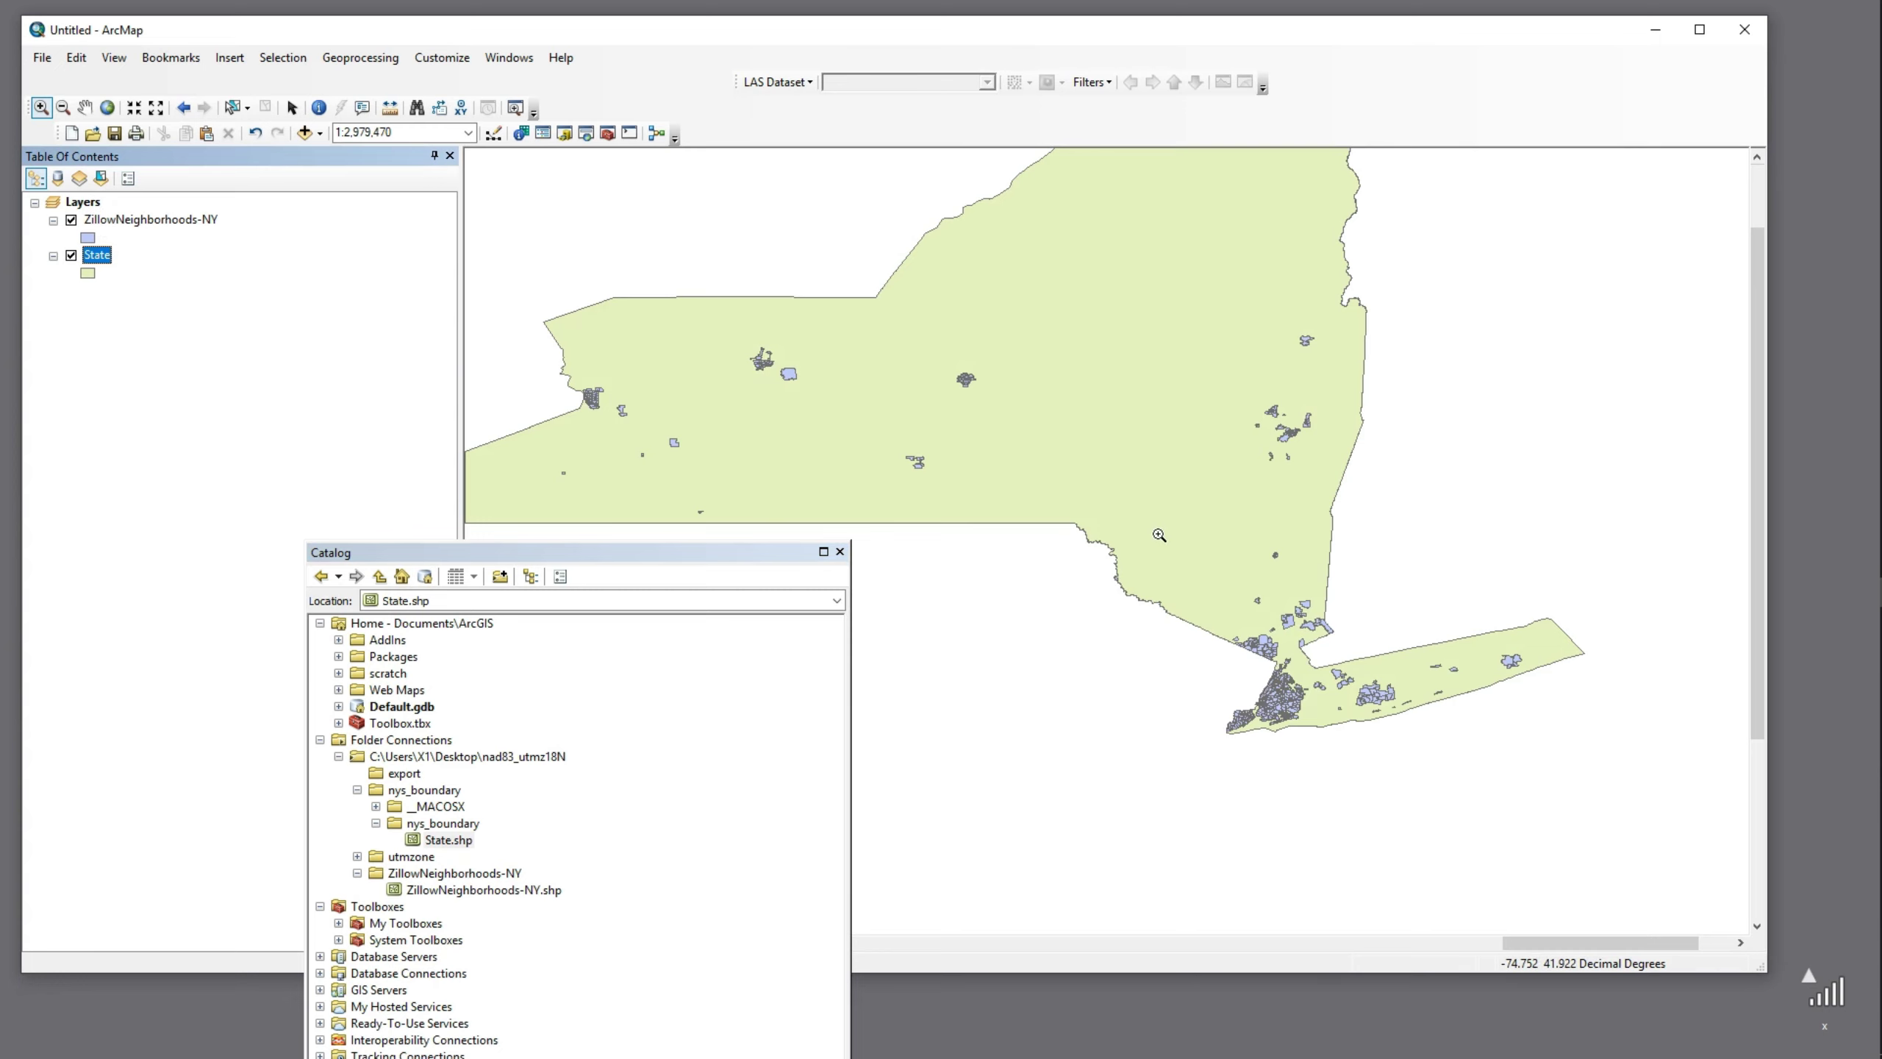
# Examine the ZillowNeighborhoods-NY layer's source properties for its geographic coordinate system, datum and angular unit
pyautogui.rightClick(116, 221)
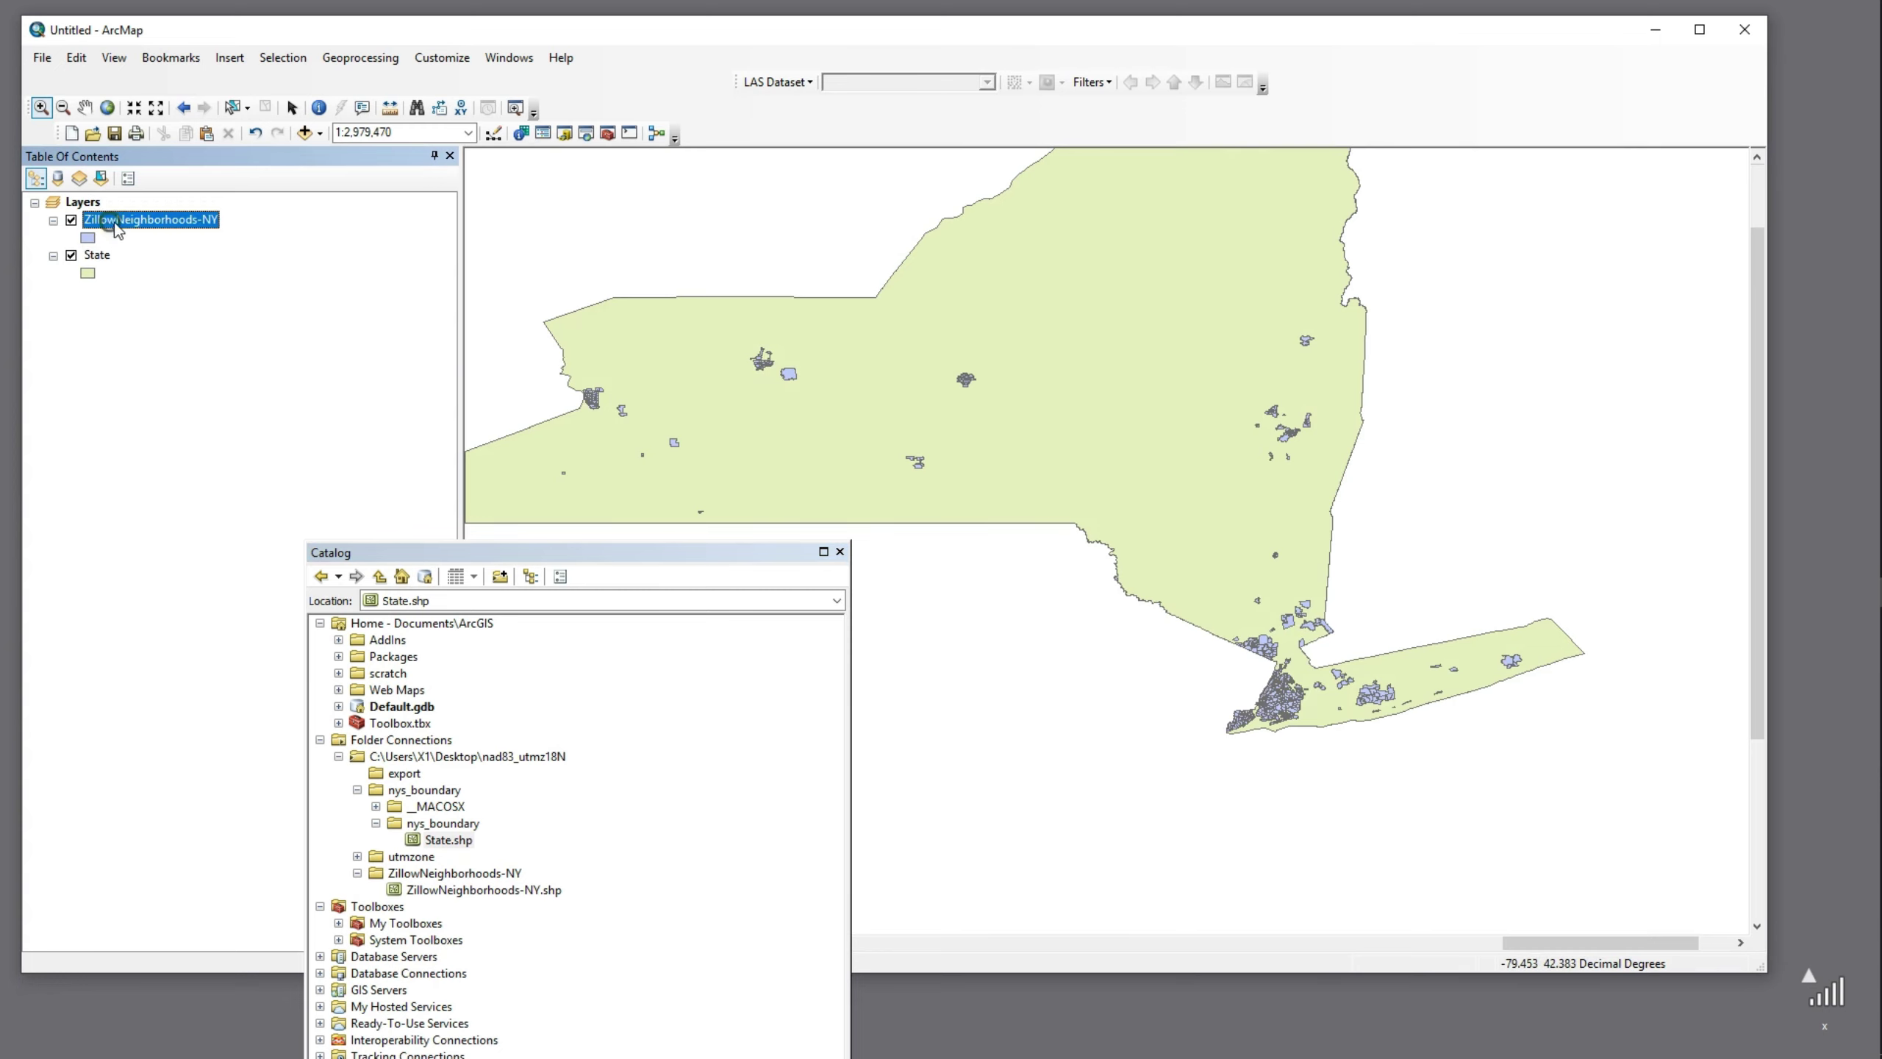
pyautogui.click(220, 631)
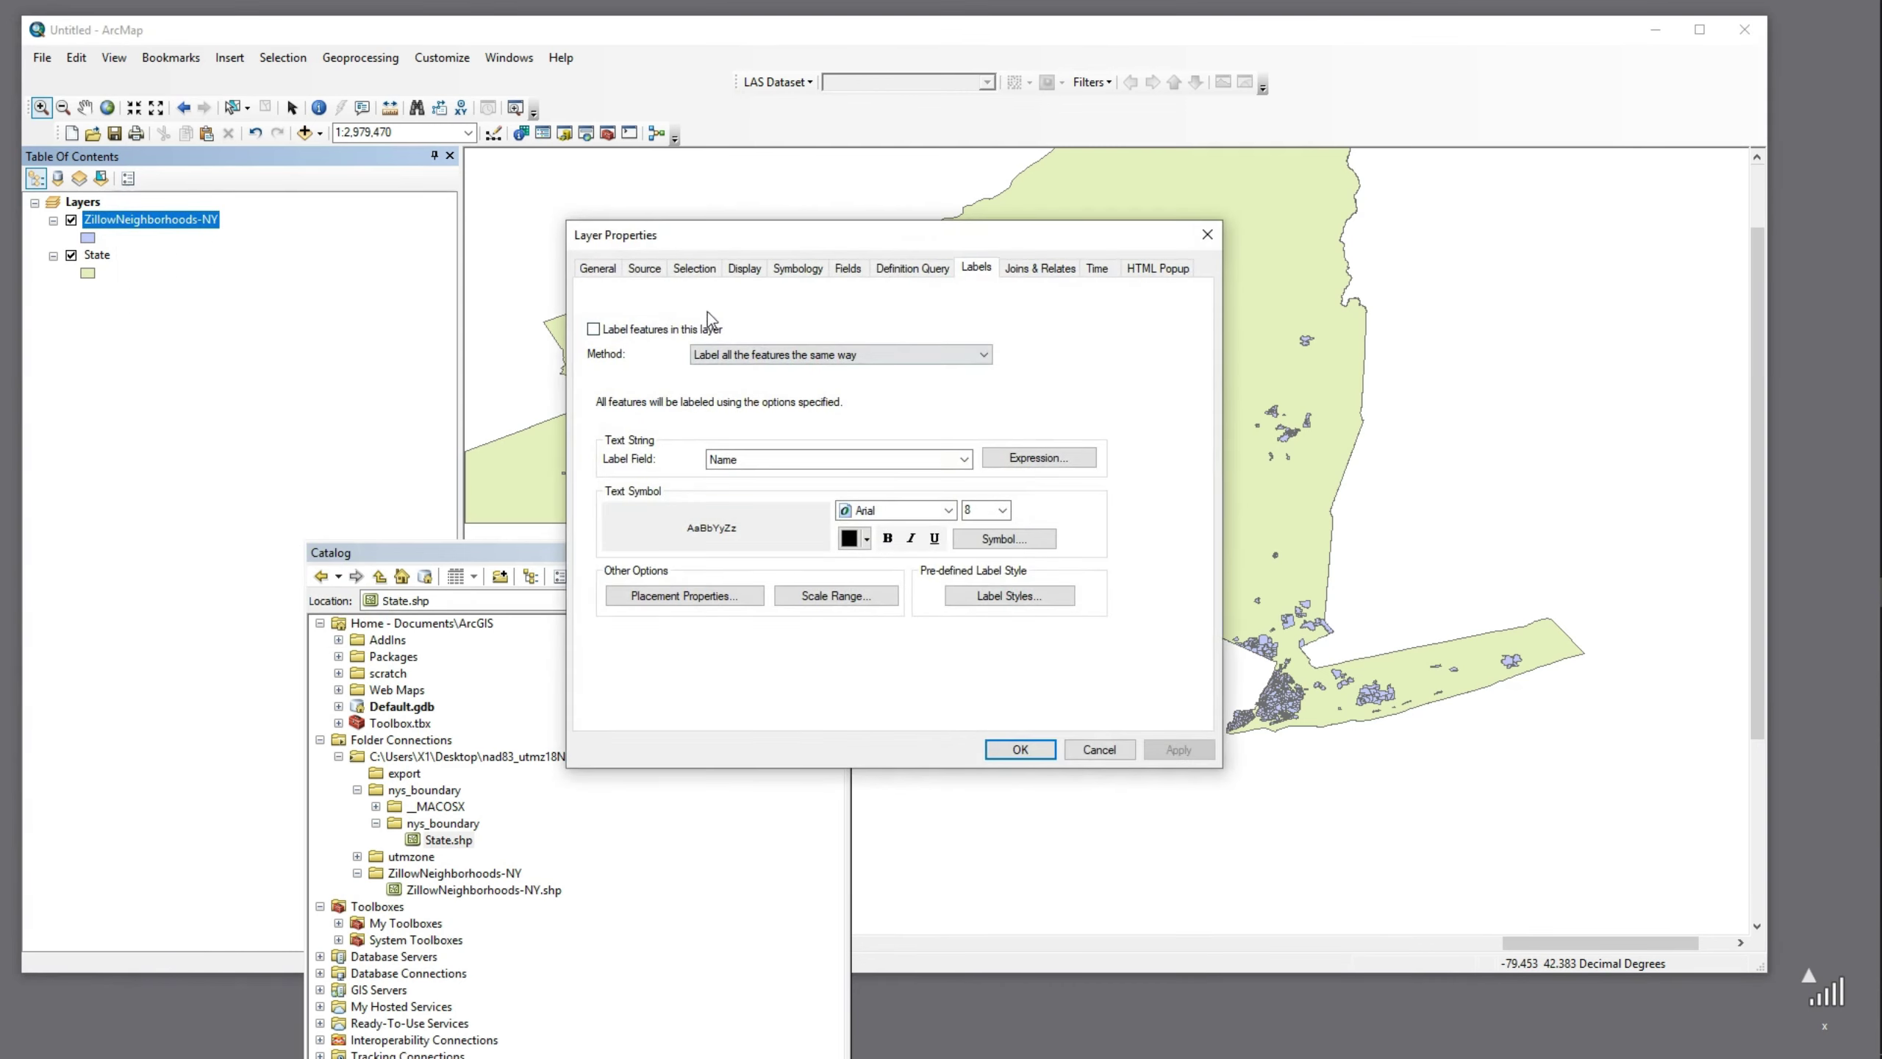
pyautogui.click(644, 267)
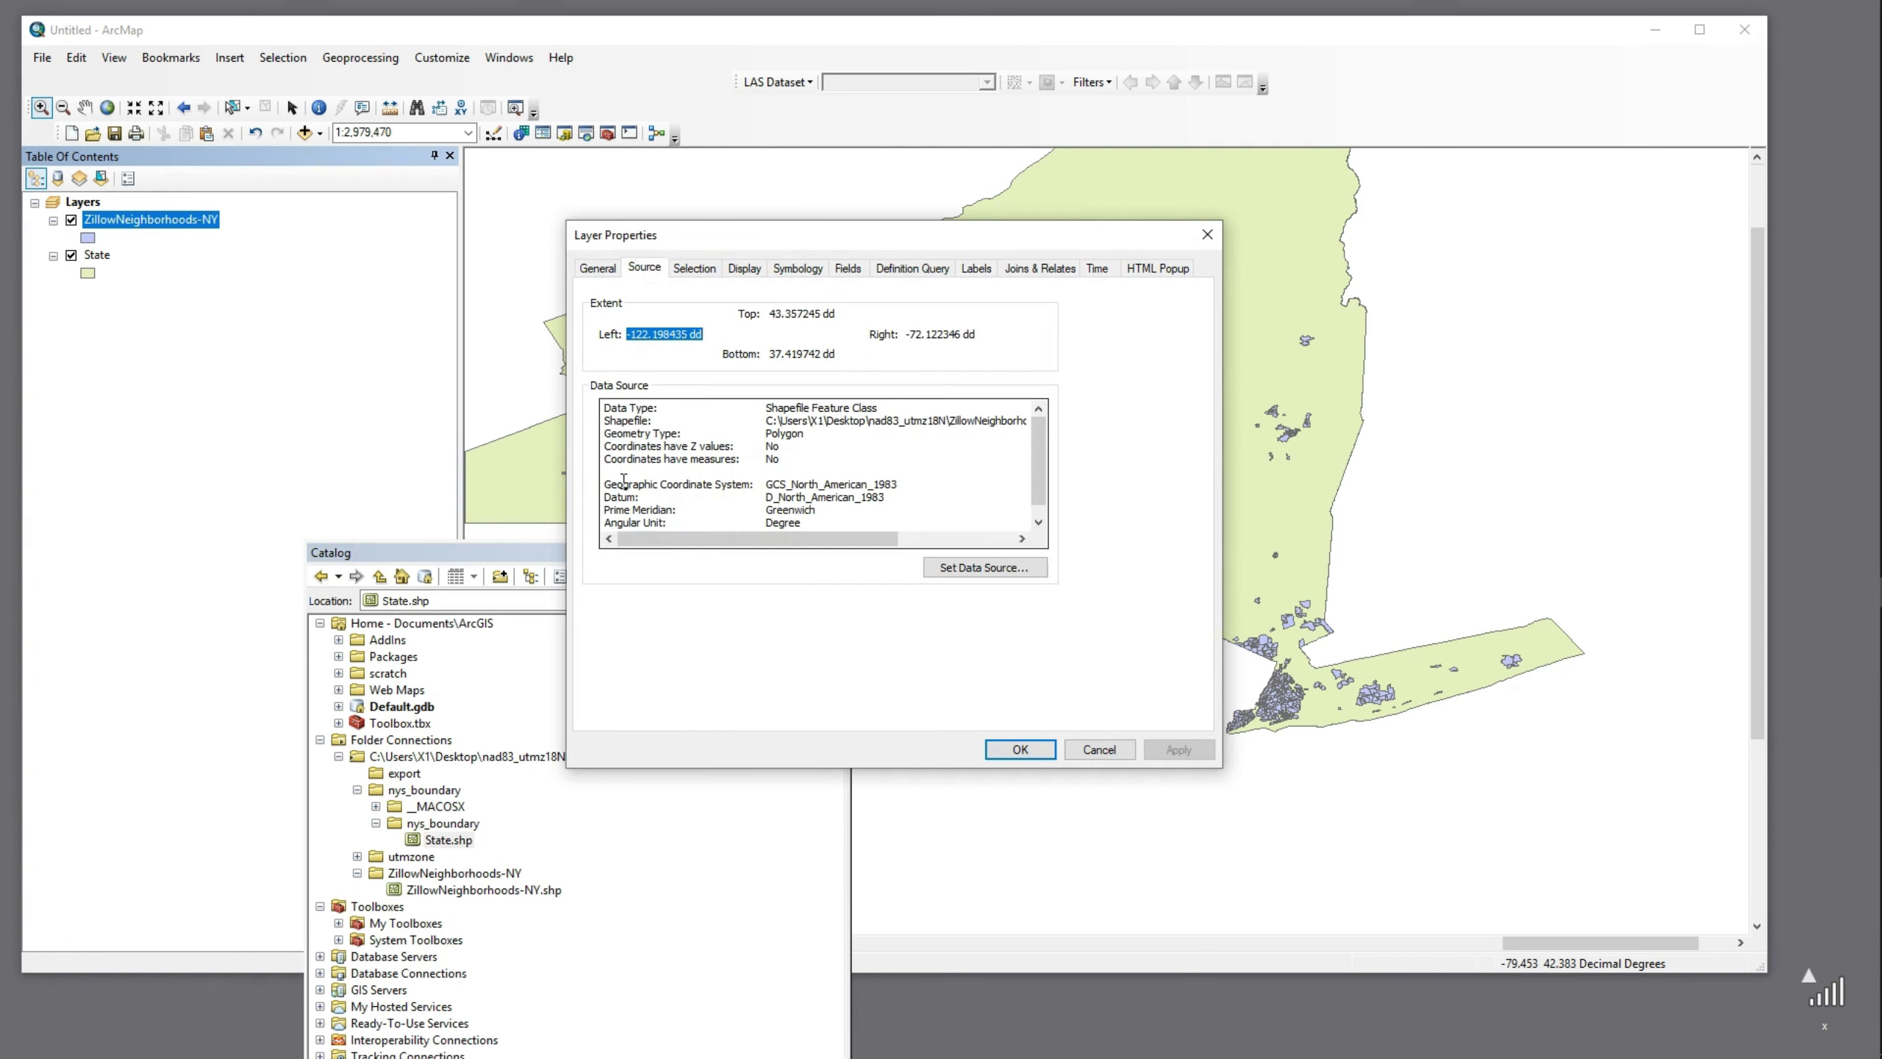
pyautogui.scroll(-1, 748, 490)
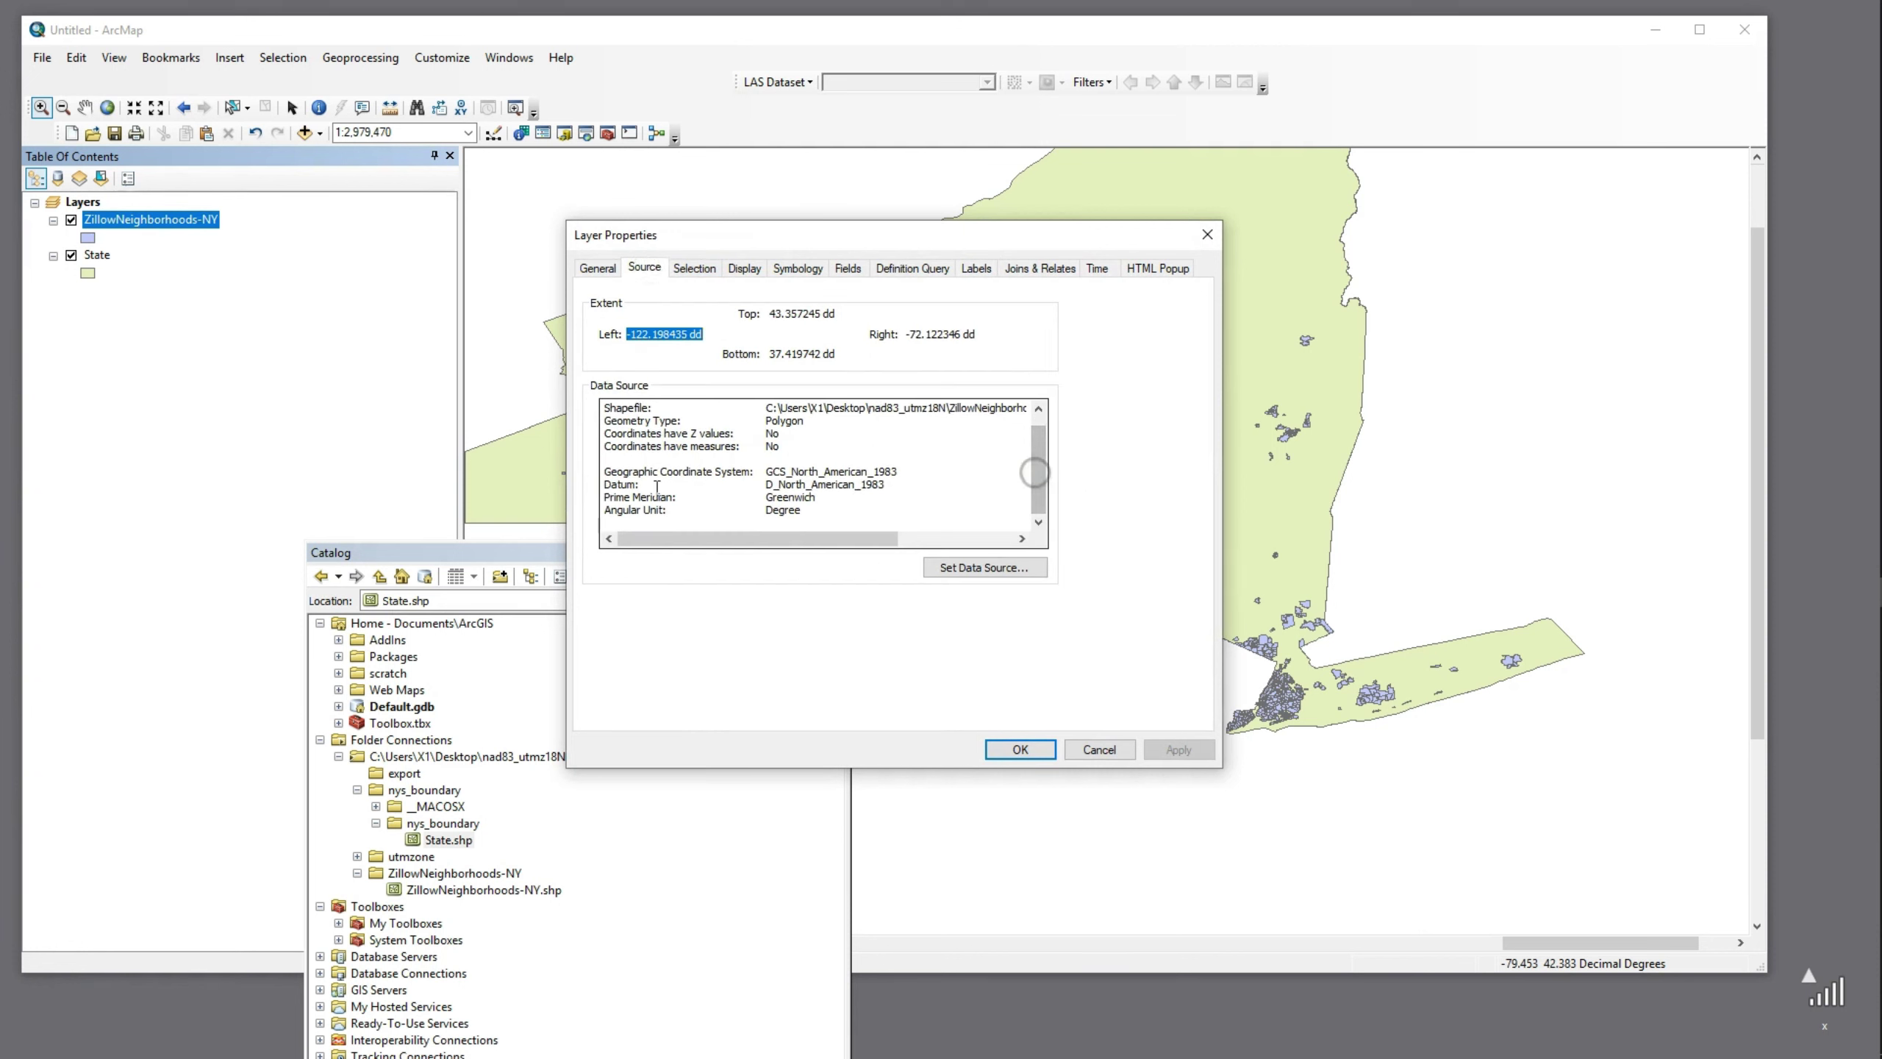
pyautogui.moveTo(765, 471); pyautogui.dragTo(923, 472)
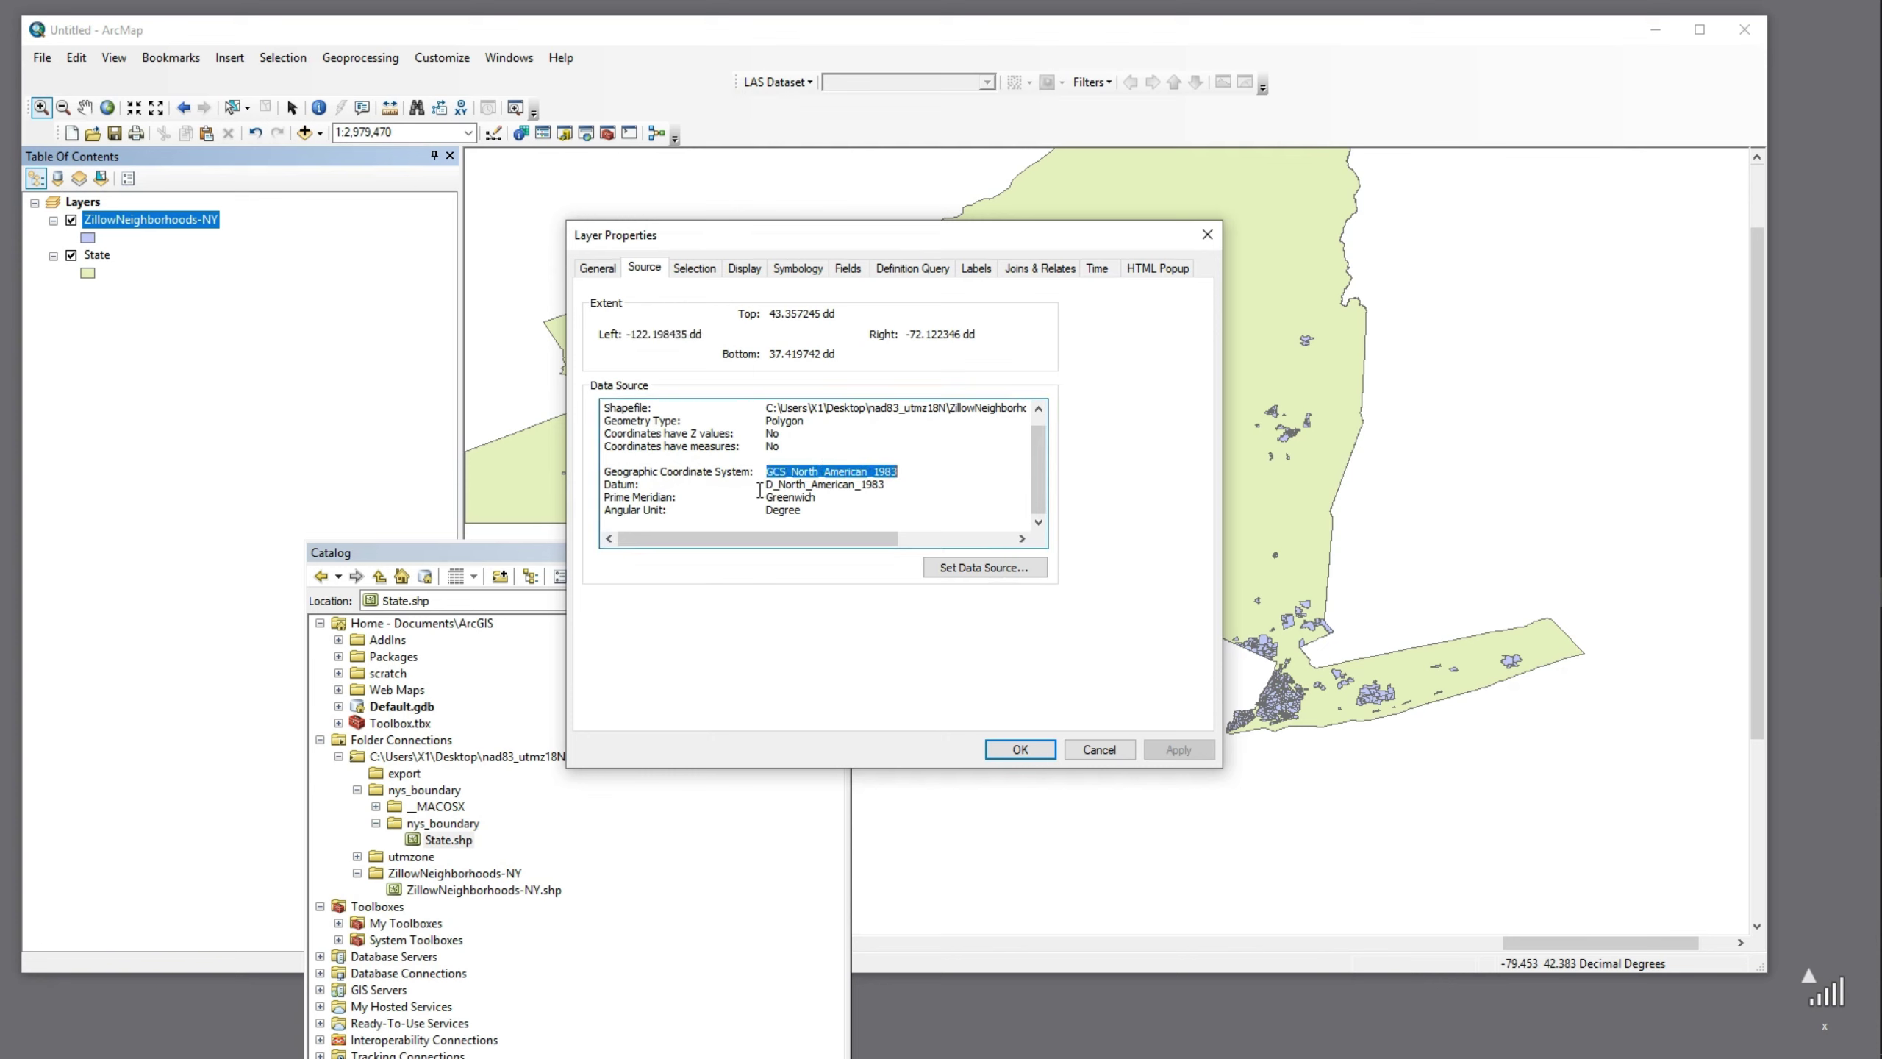
pyautogui.moveTo(644, 484); pyautogui.dragTo(600, 483)
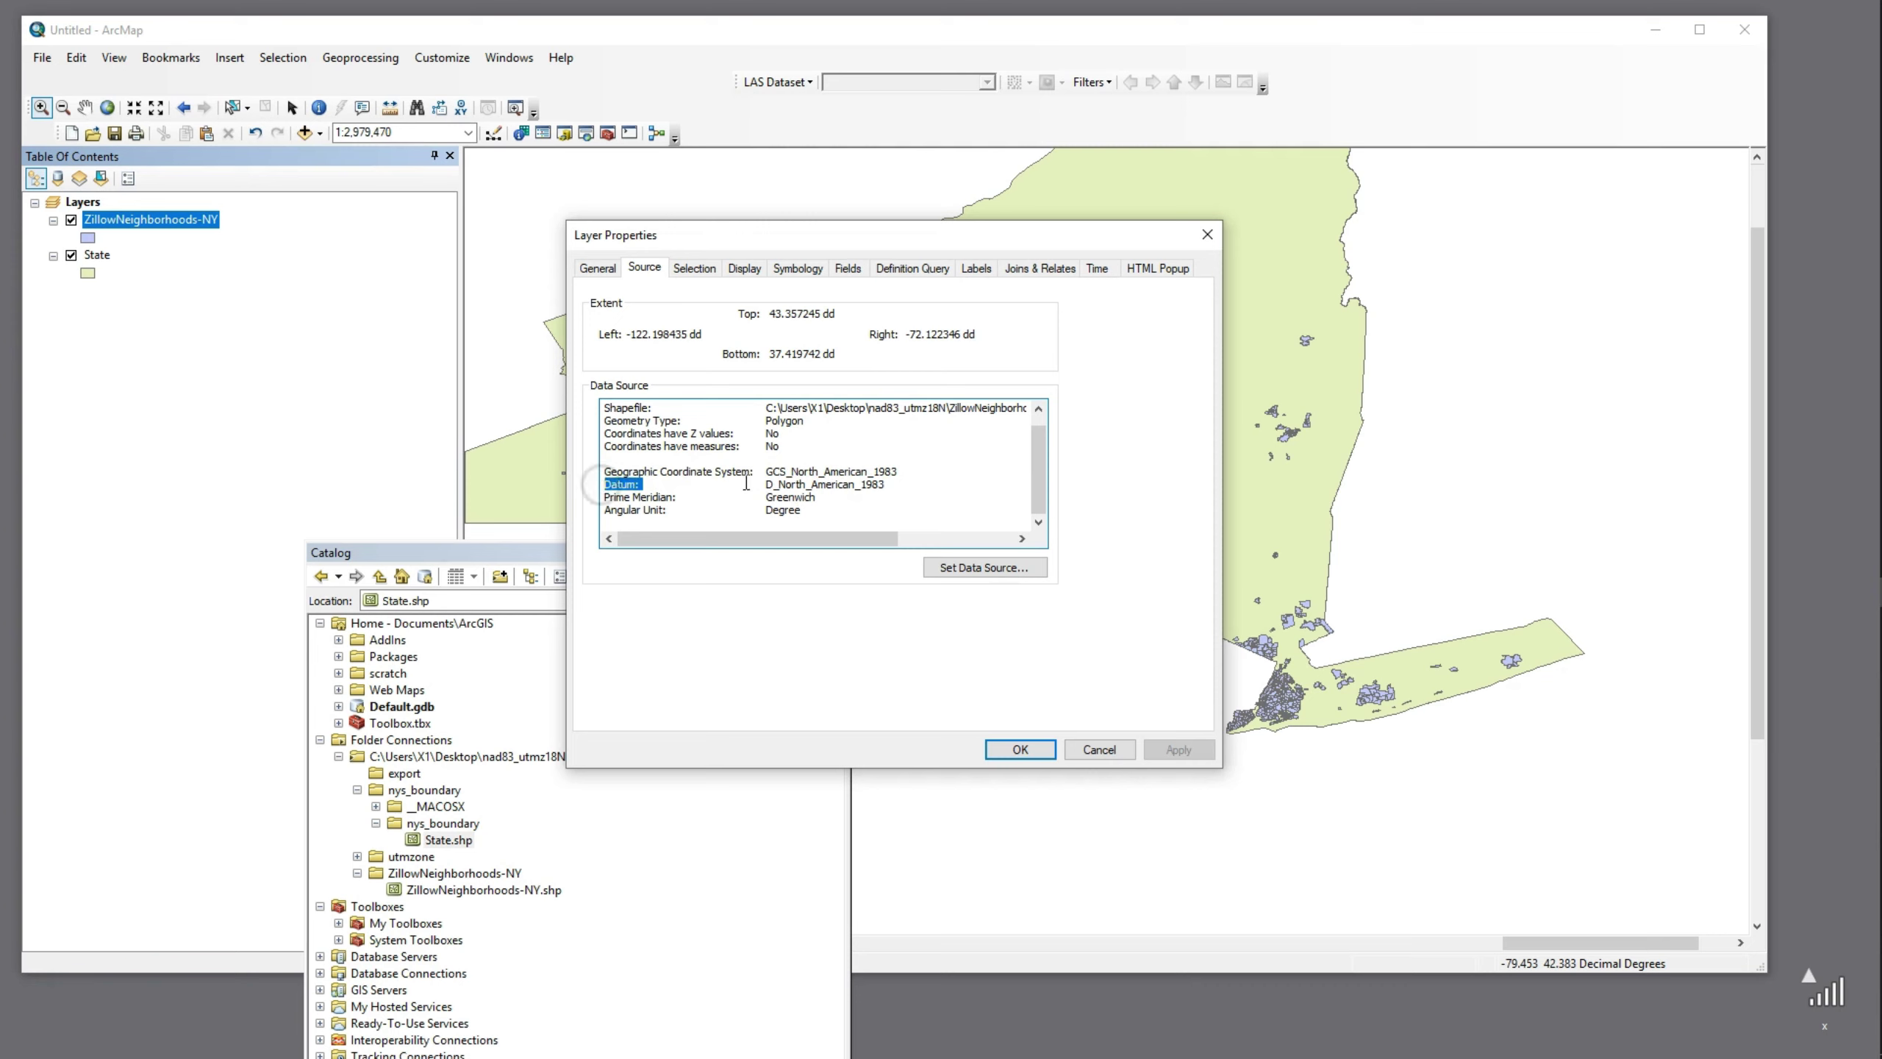
pyautogui.moveTo(766, 484); pyautogui.dragTo(801, 486)
pyautogui.moveTo(824, 488); pyautogui.dragTo(891, 486)
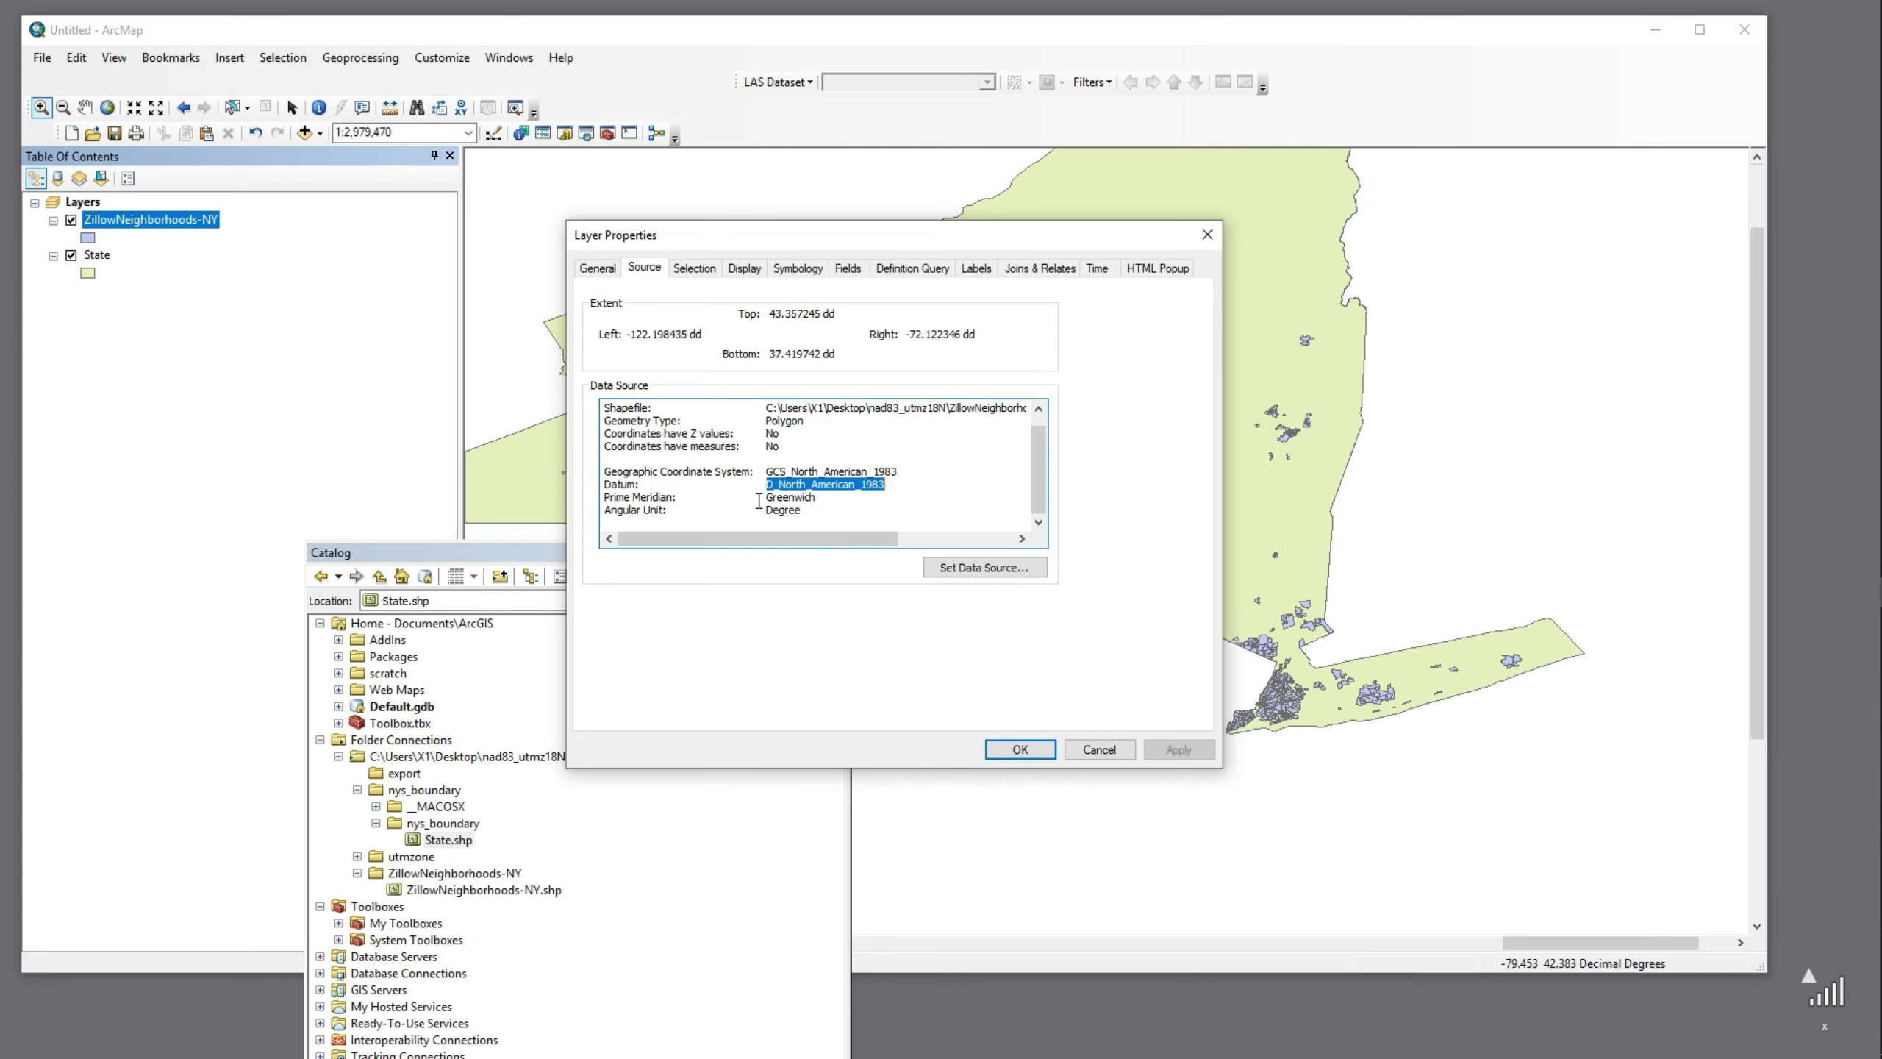
pyautogui.moveTo(767, 512); pyautogui.dragTo(844, 511)
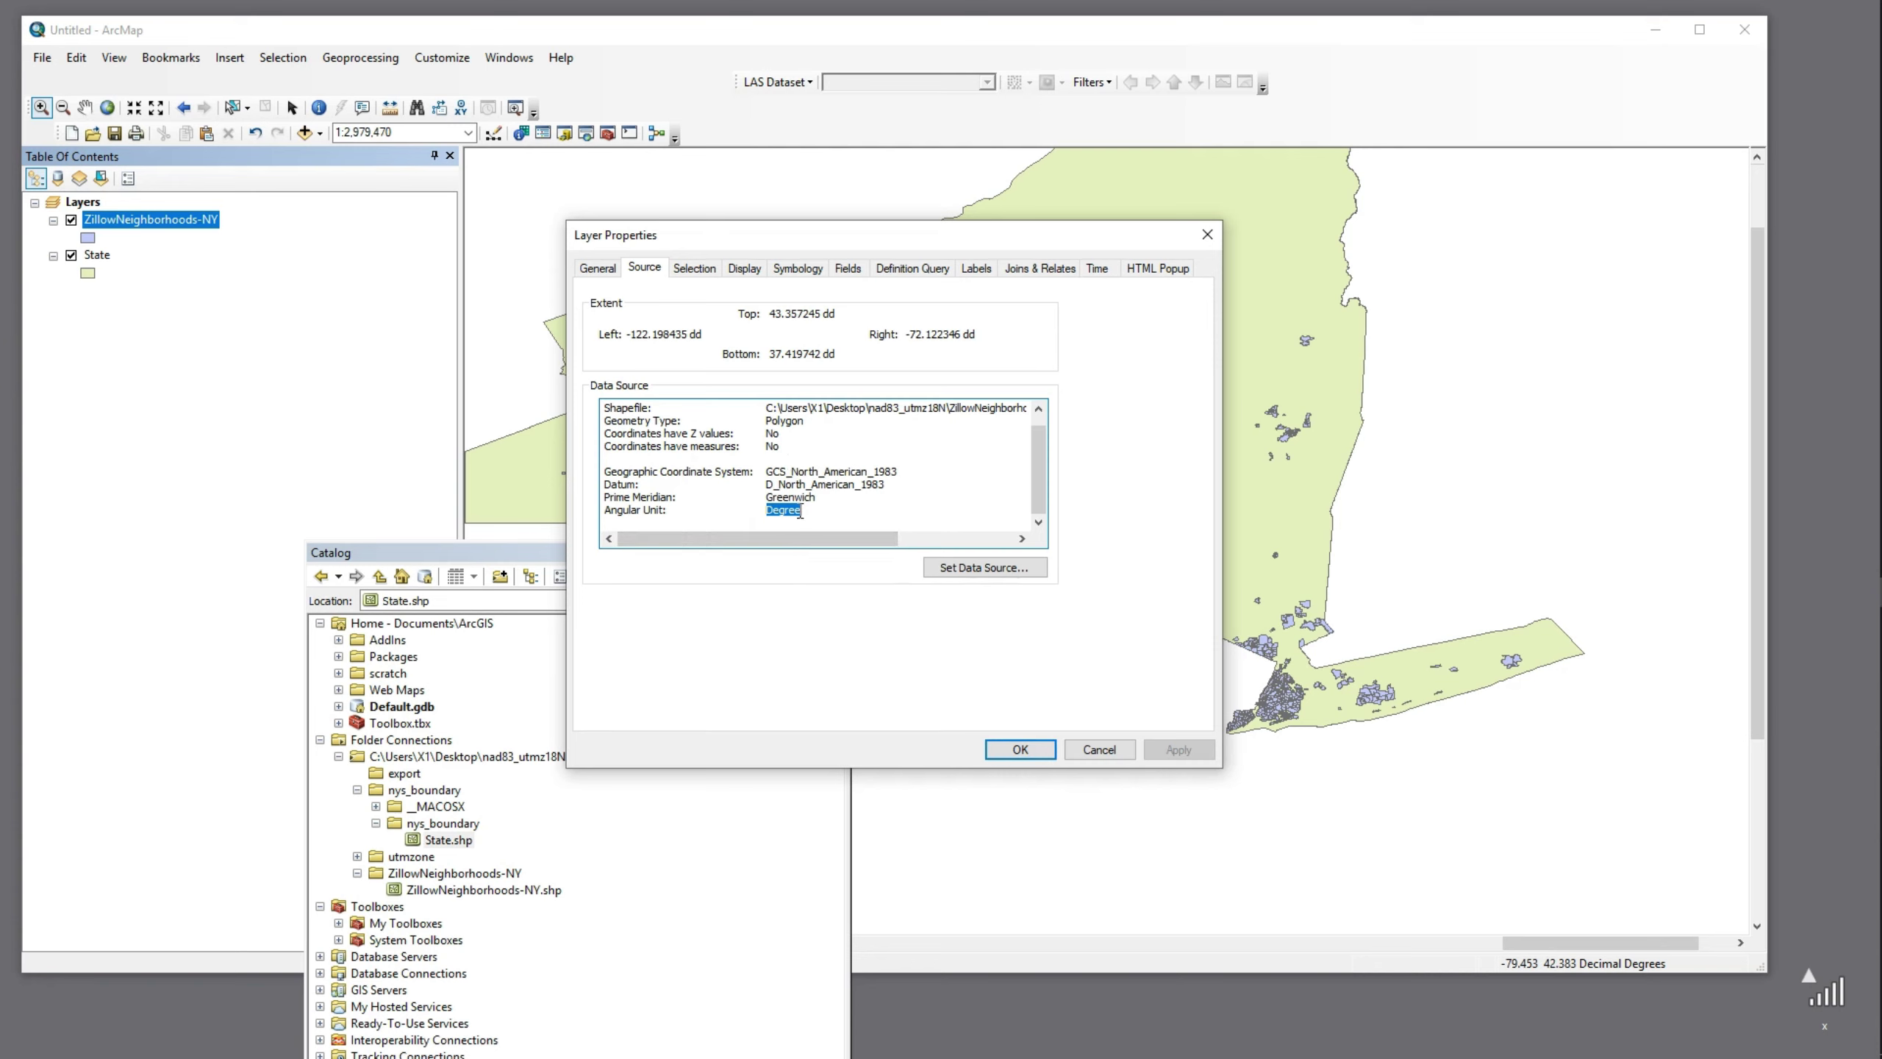
pyautogui.click(1020, 749)
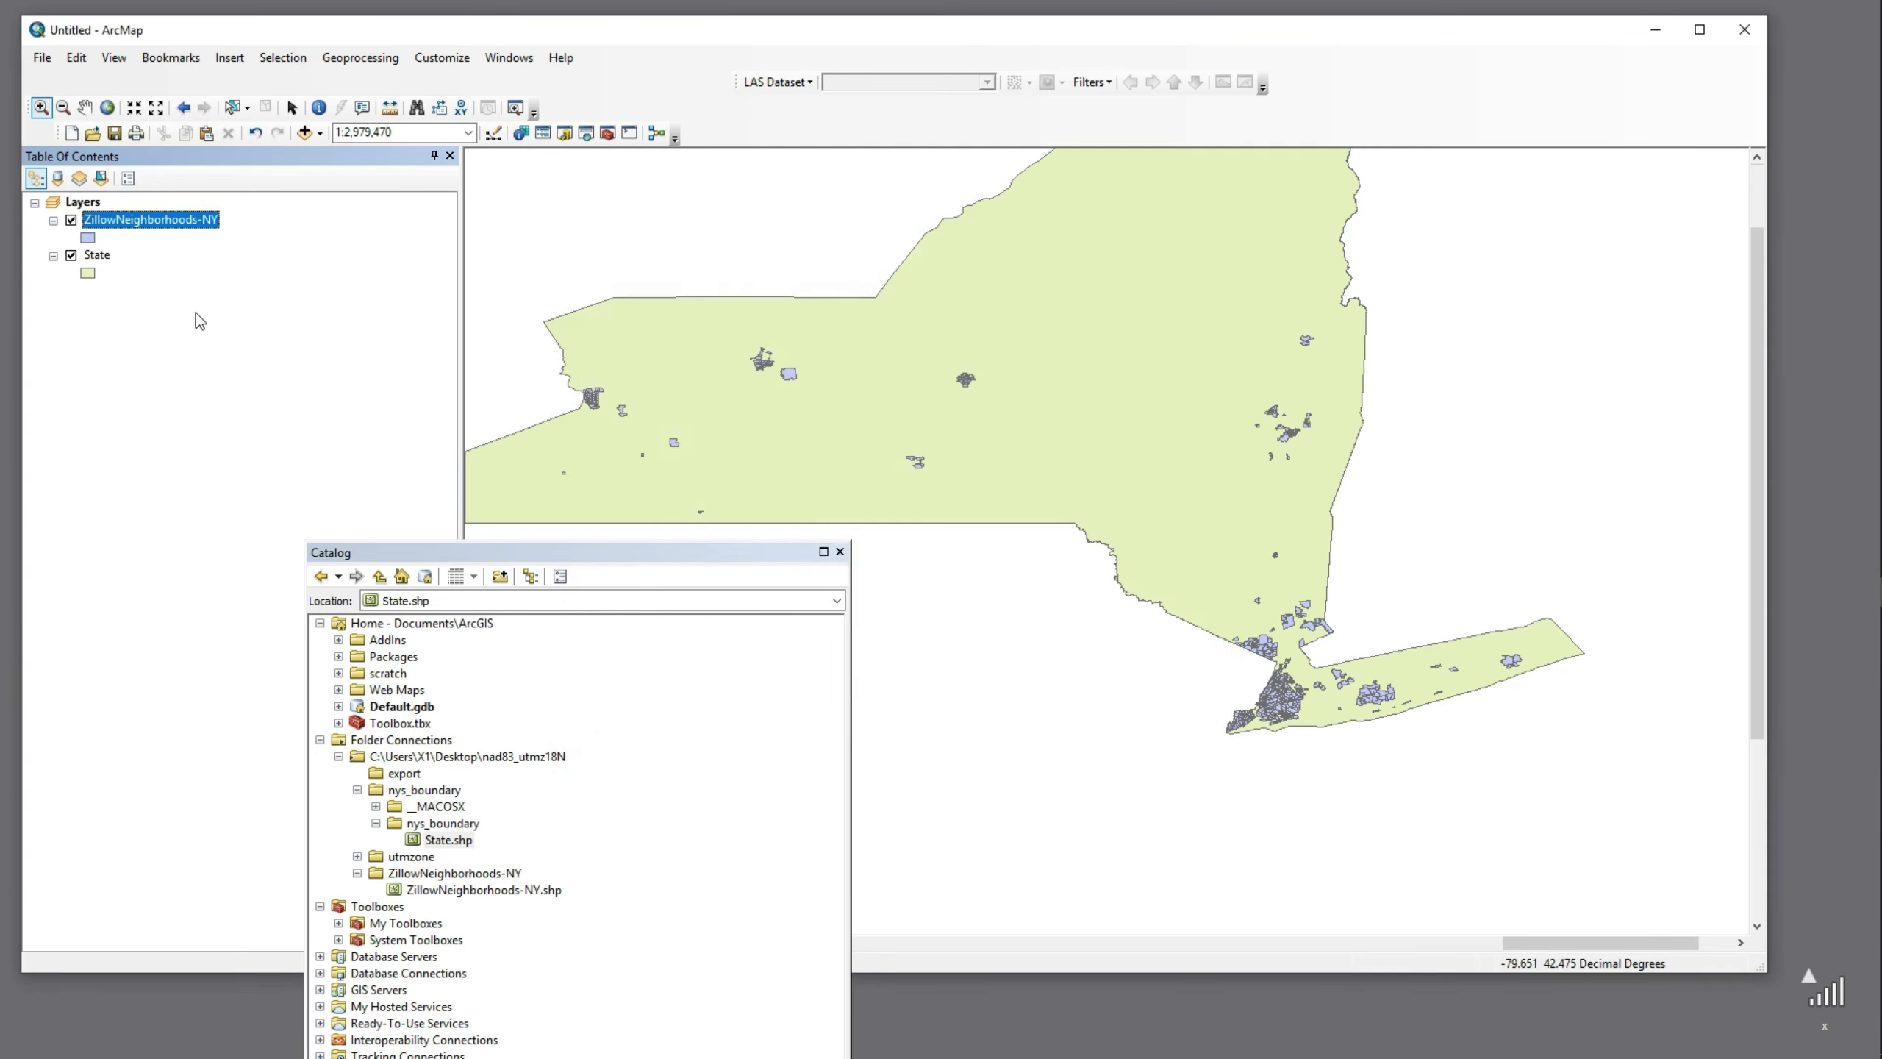
# Examine the State layer's source properties for its projected coordinate system, projection, linear unit and central meridian
pyautogui.click(98, 256)
pyautogui.rightClick(98, 260)
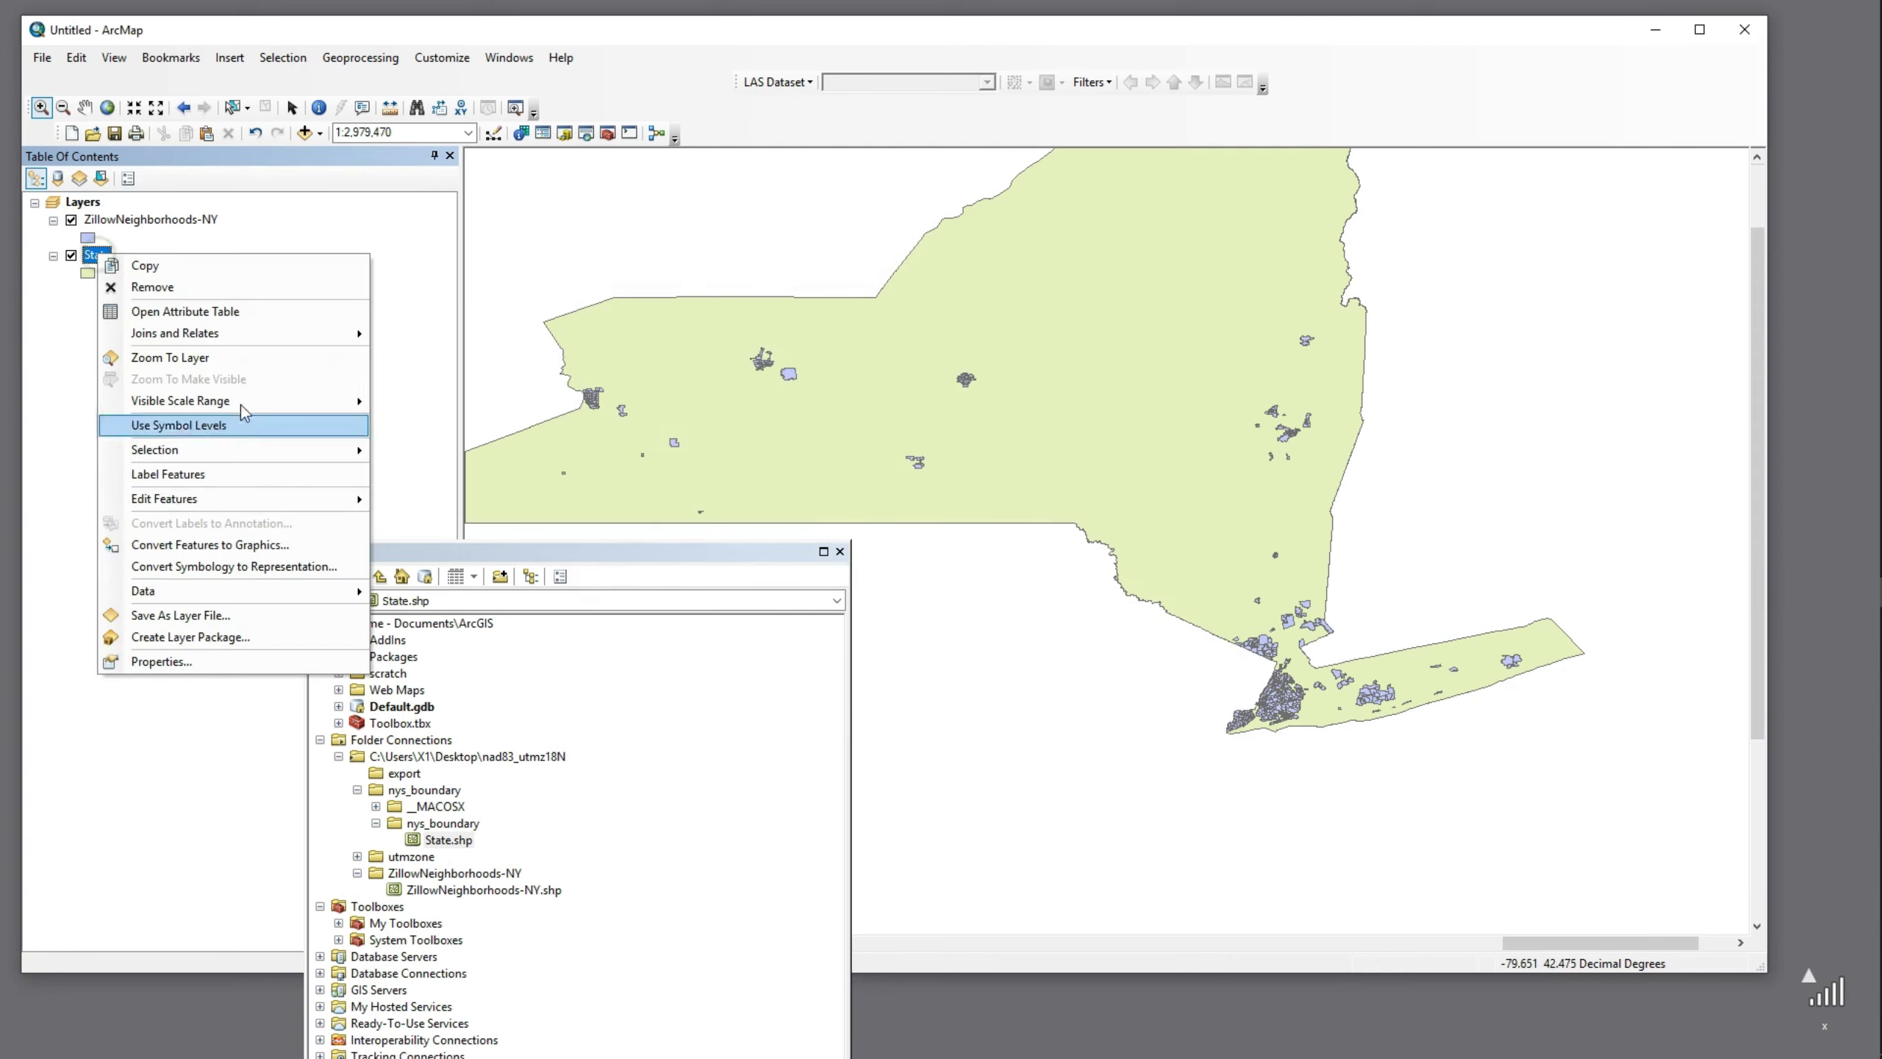
pyautogui.click(215, 662)
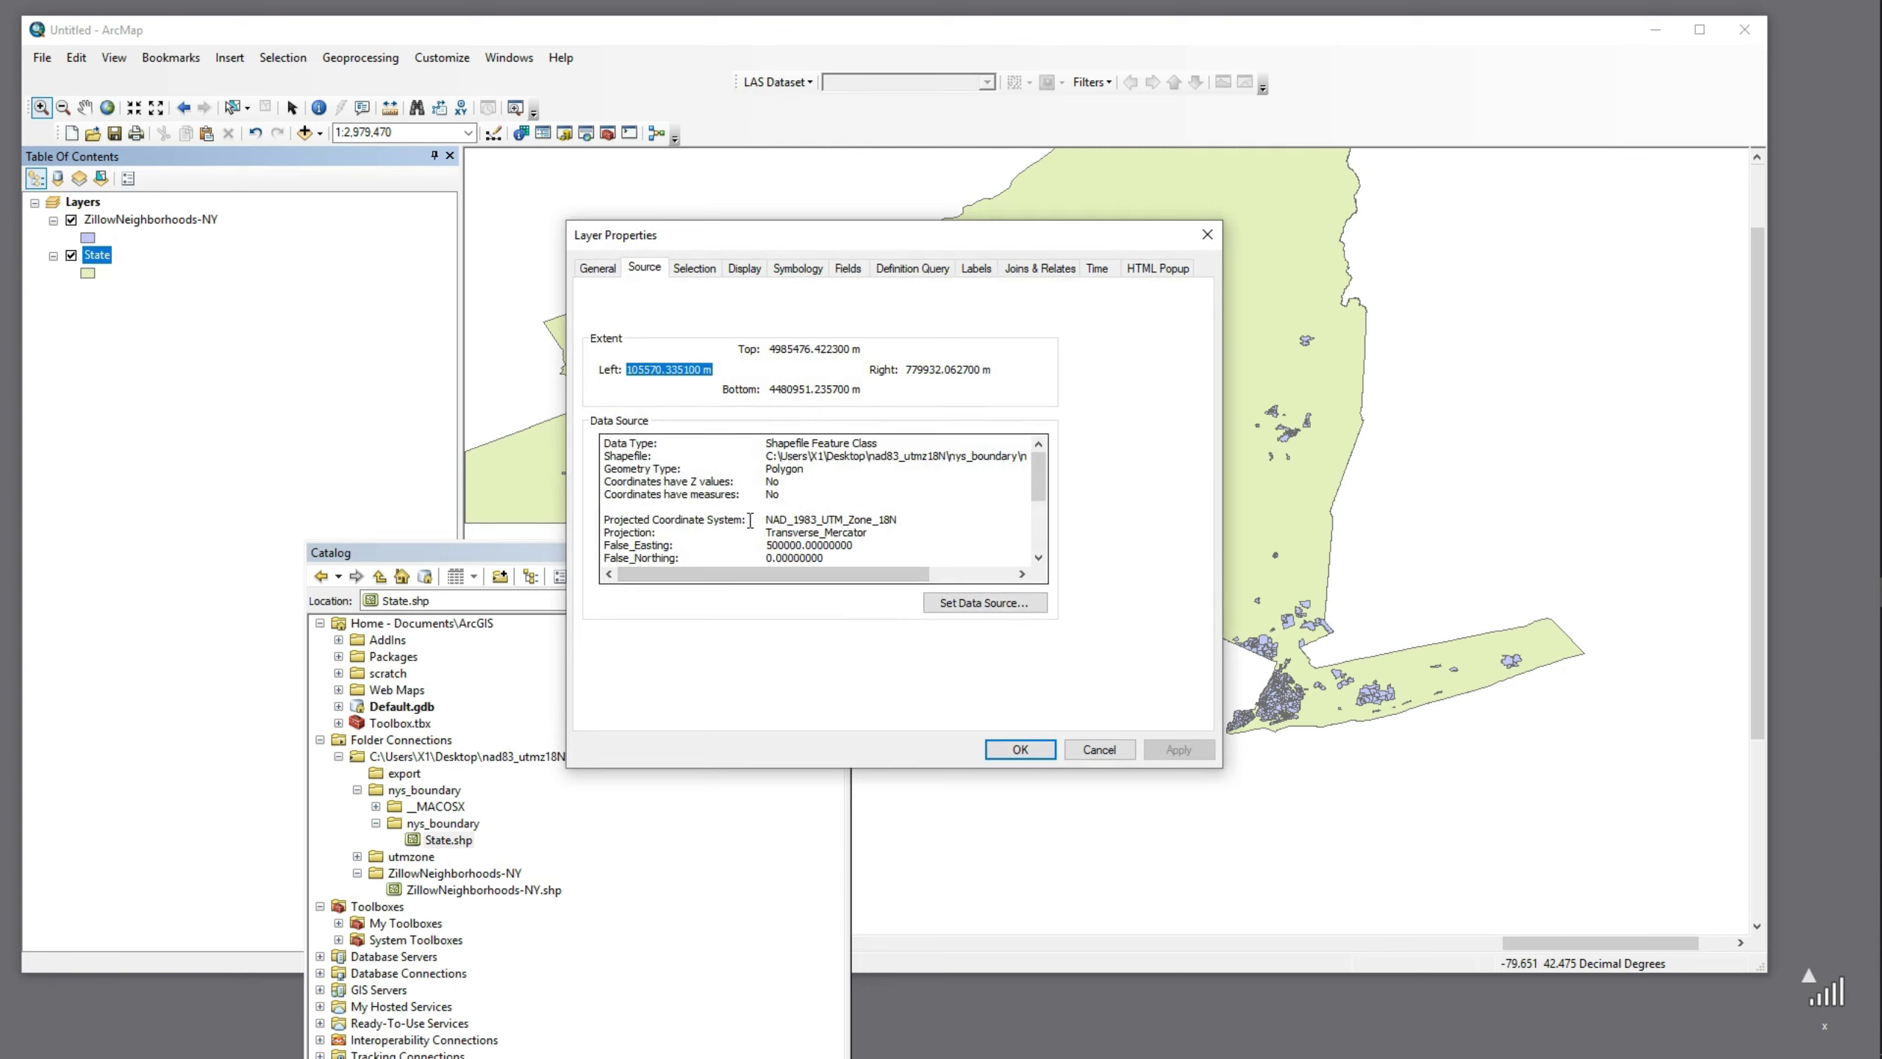
pyautogui.moveTo(746, 520); pyautogui.dragTo(599, 519)
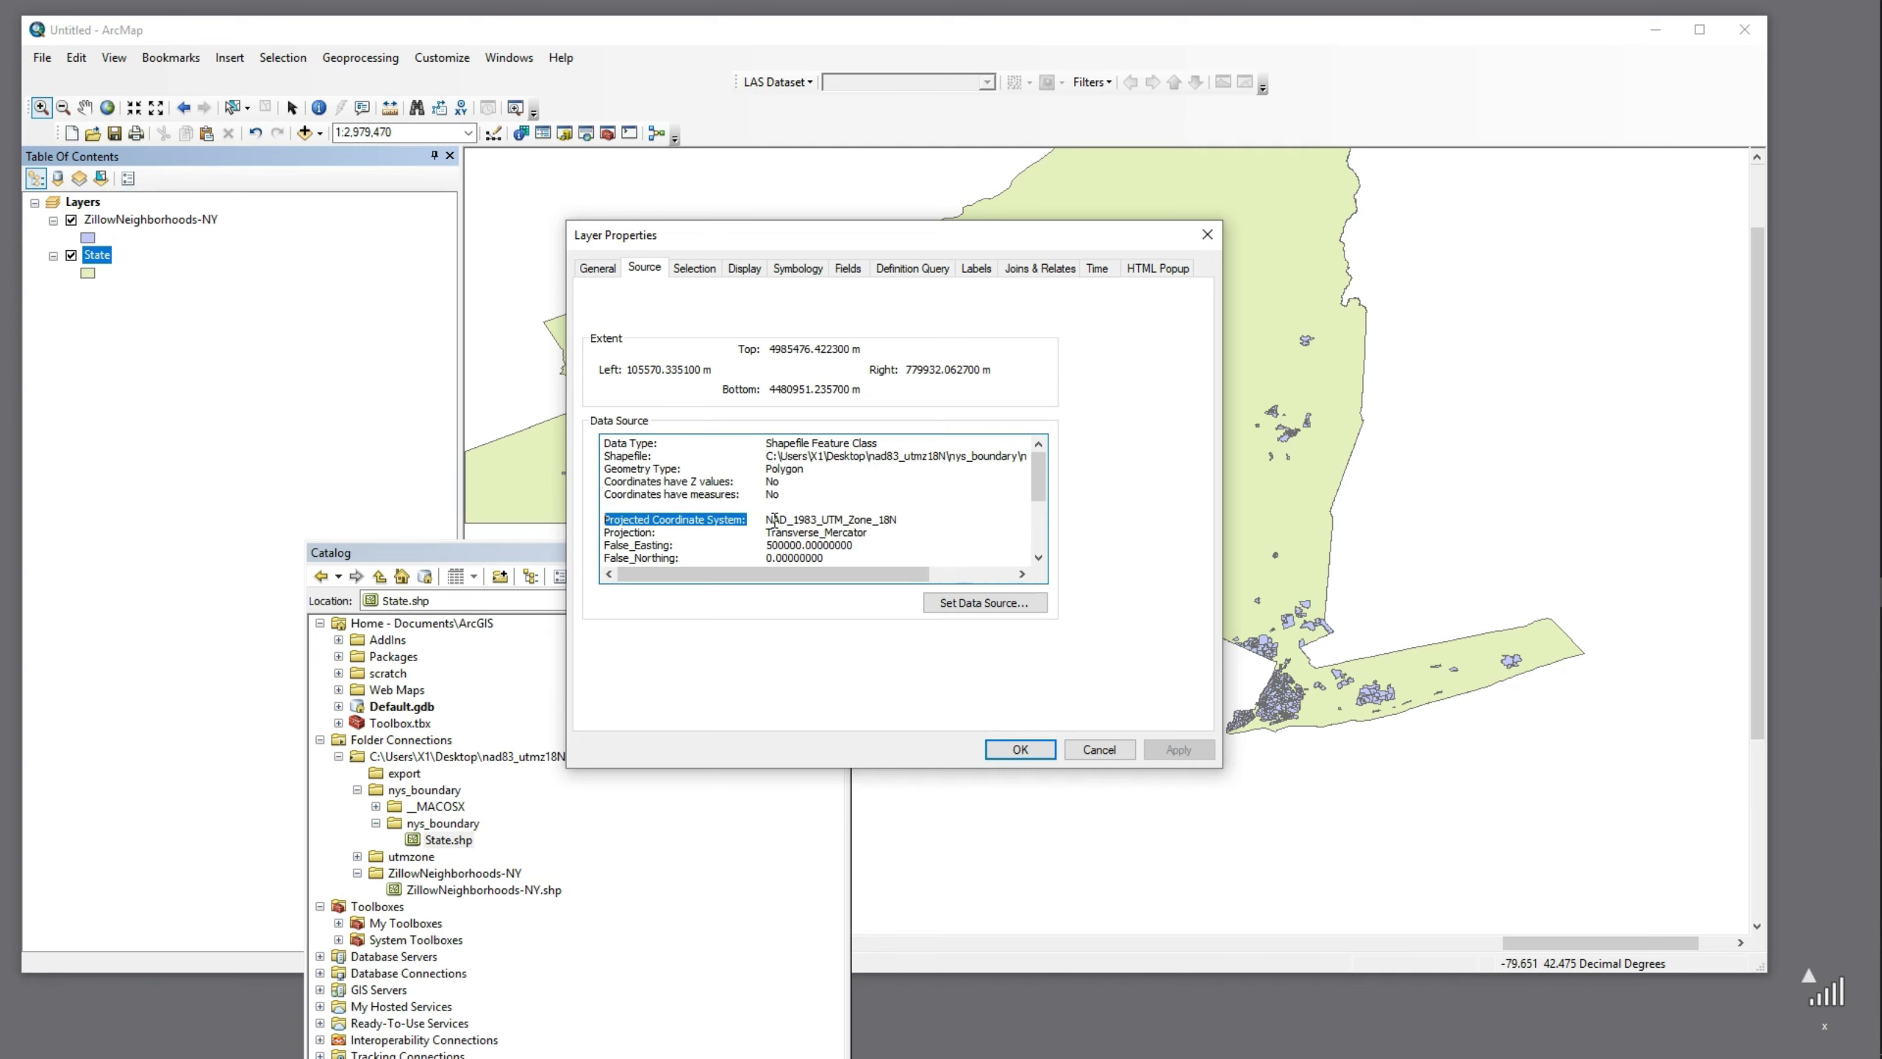
pyautogui.moveTo(766, 520); pyautogui.dragTo(898, 515)
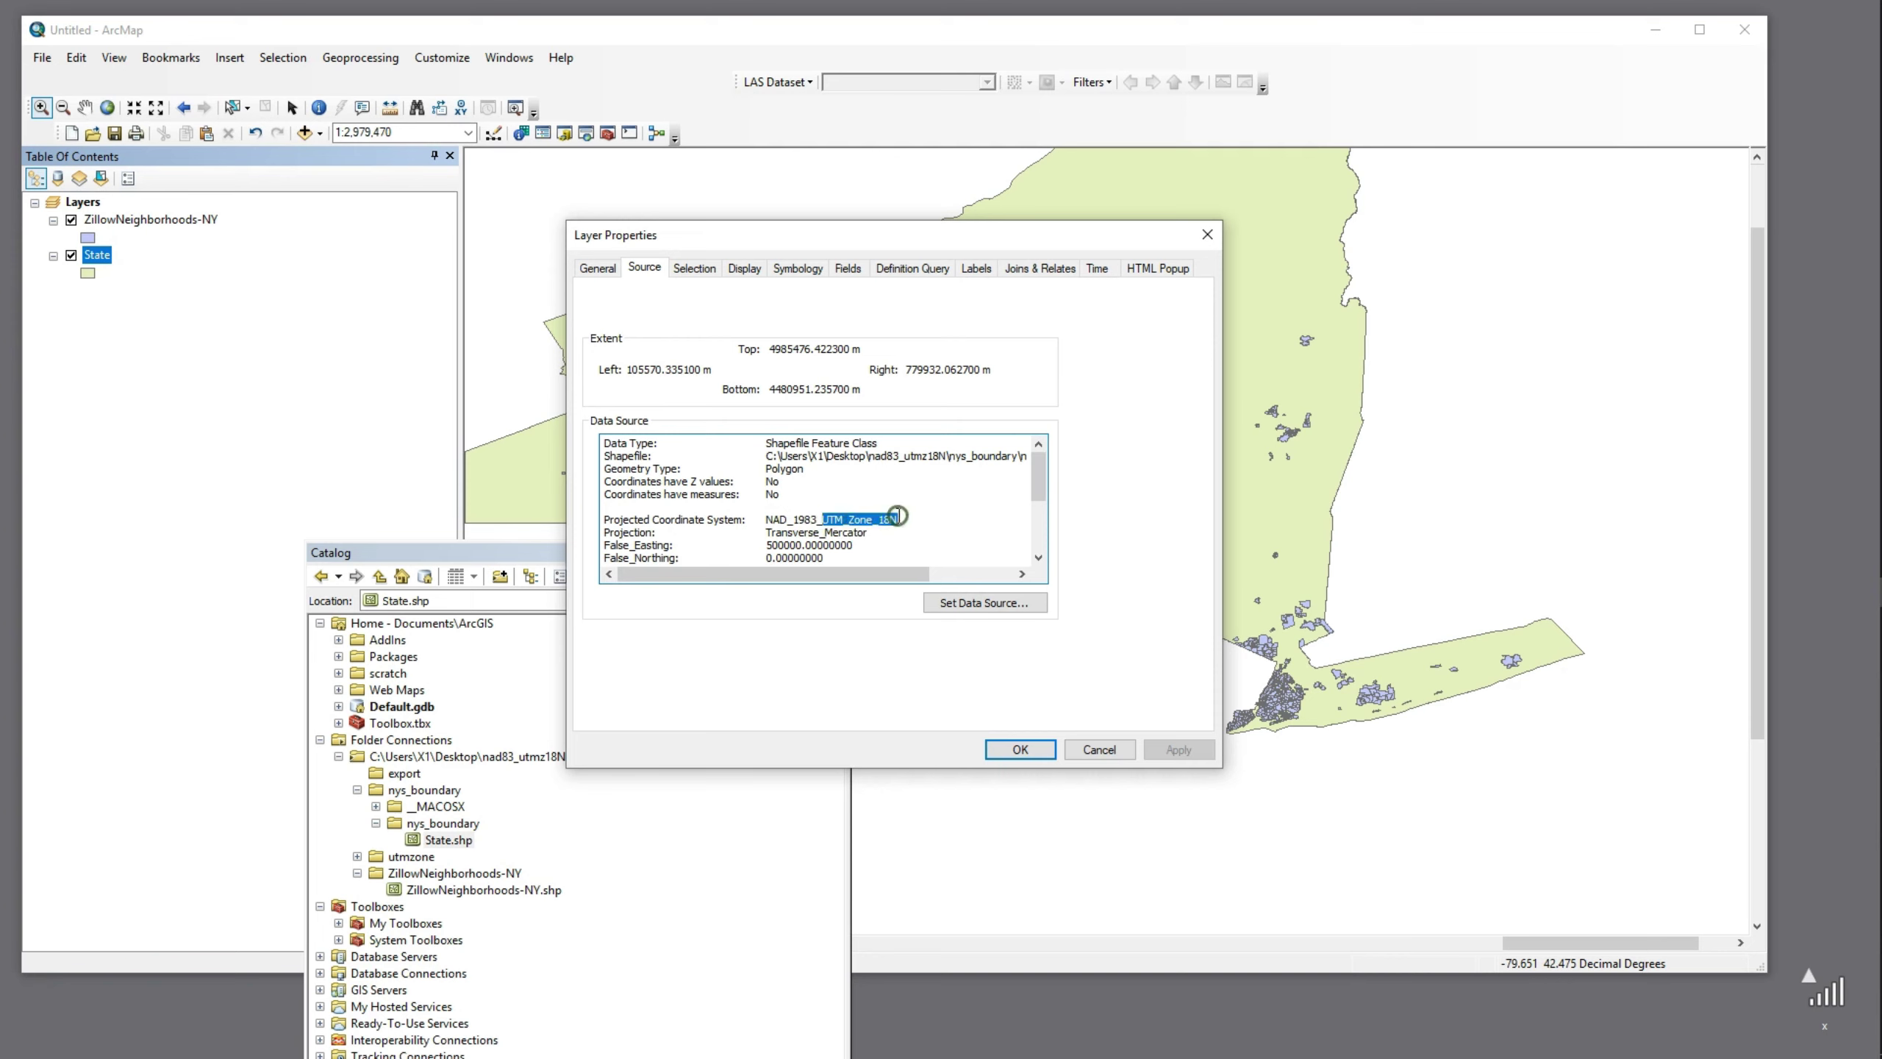
pyautogui.scroll(-1, 745, 530)
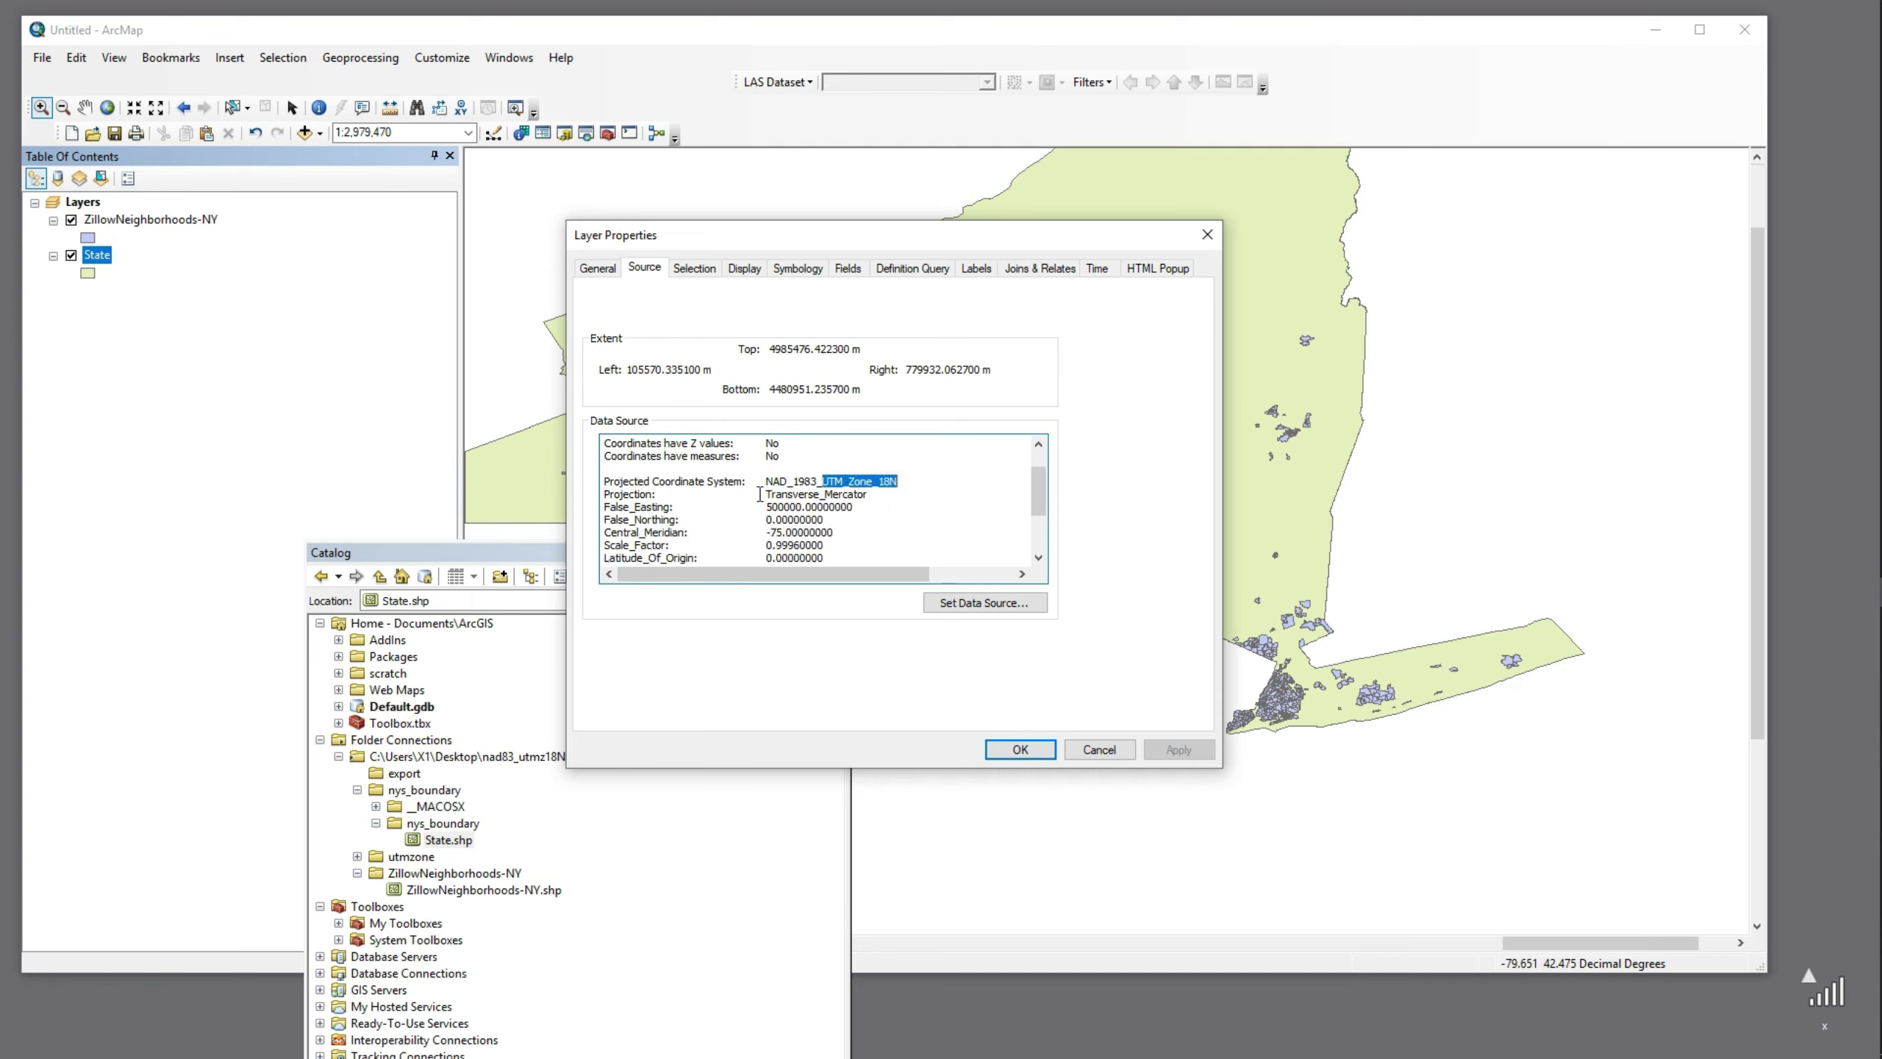
pyautogui.moveTo(763, 494); pyautogui.dragTo(868, 496)
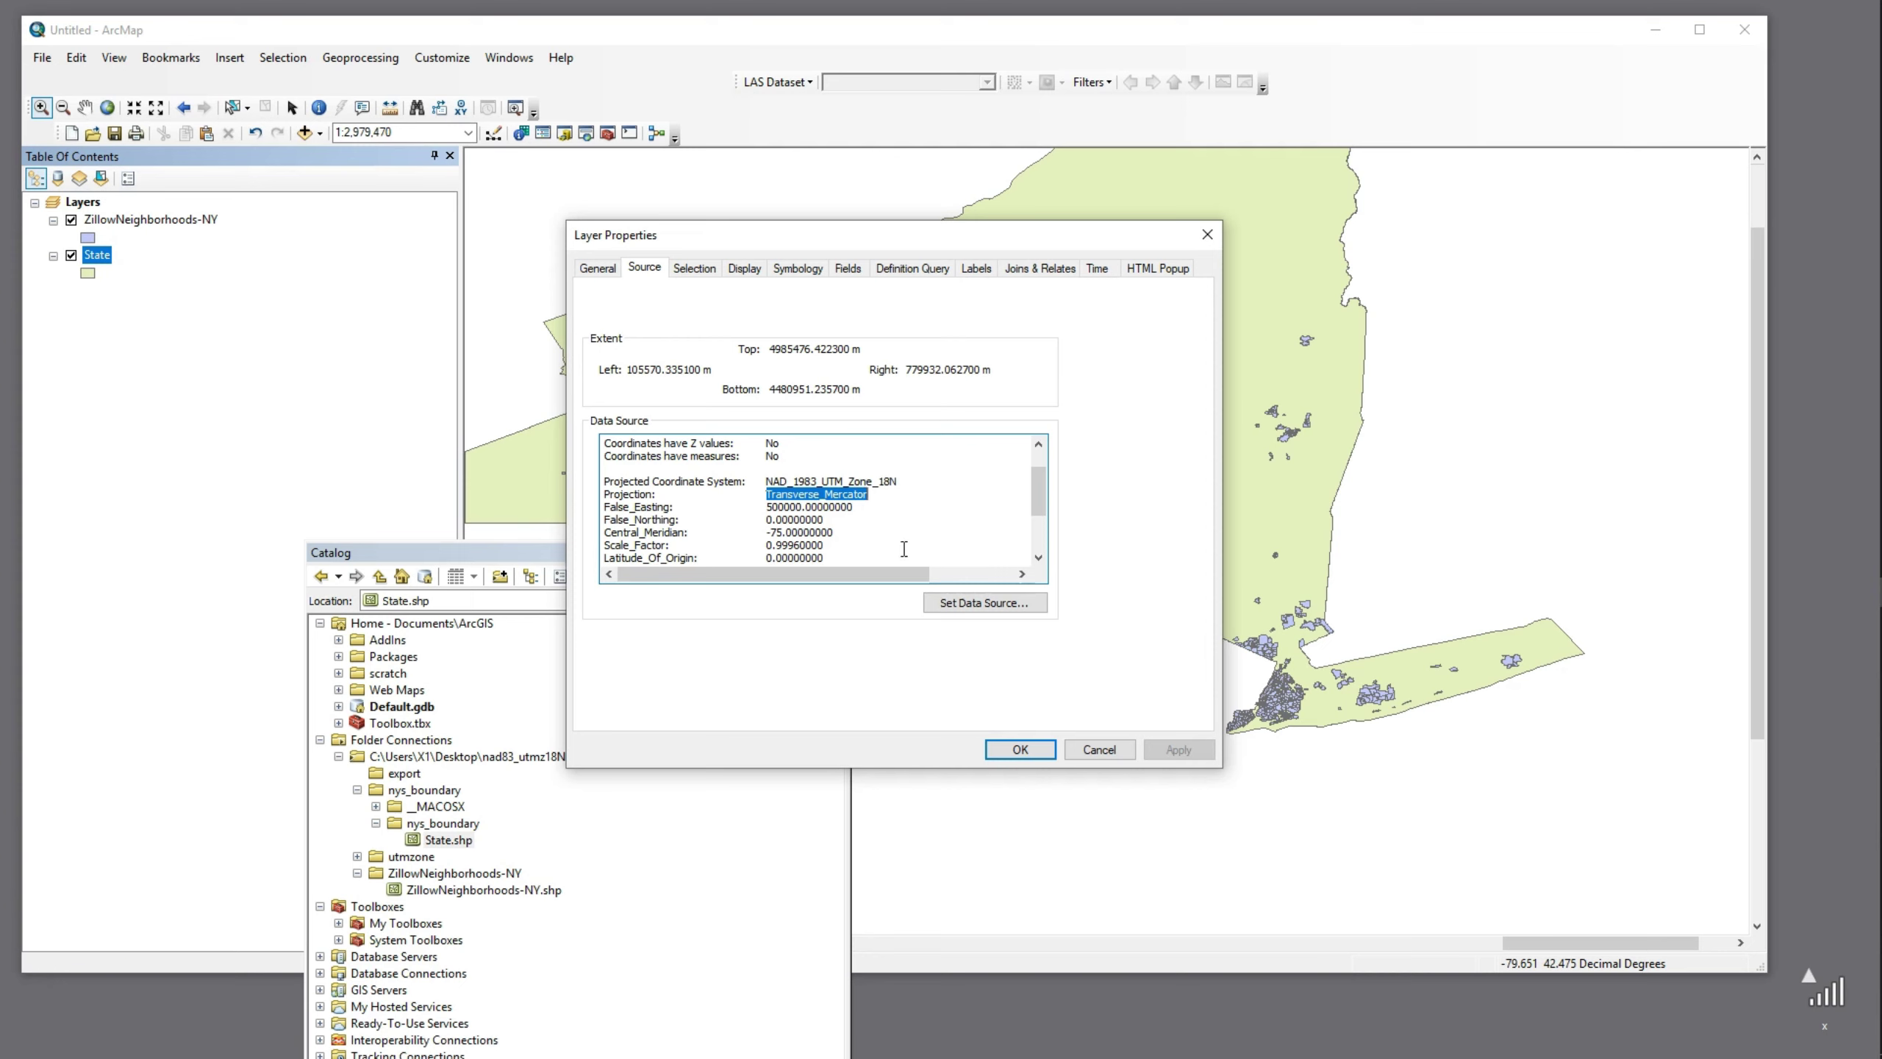
pyautogui.scroll(-1, 851, 538)
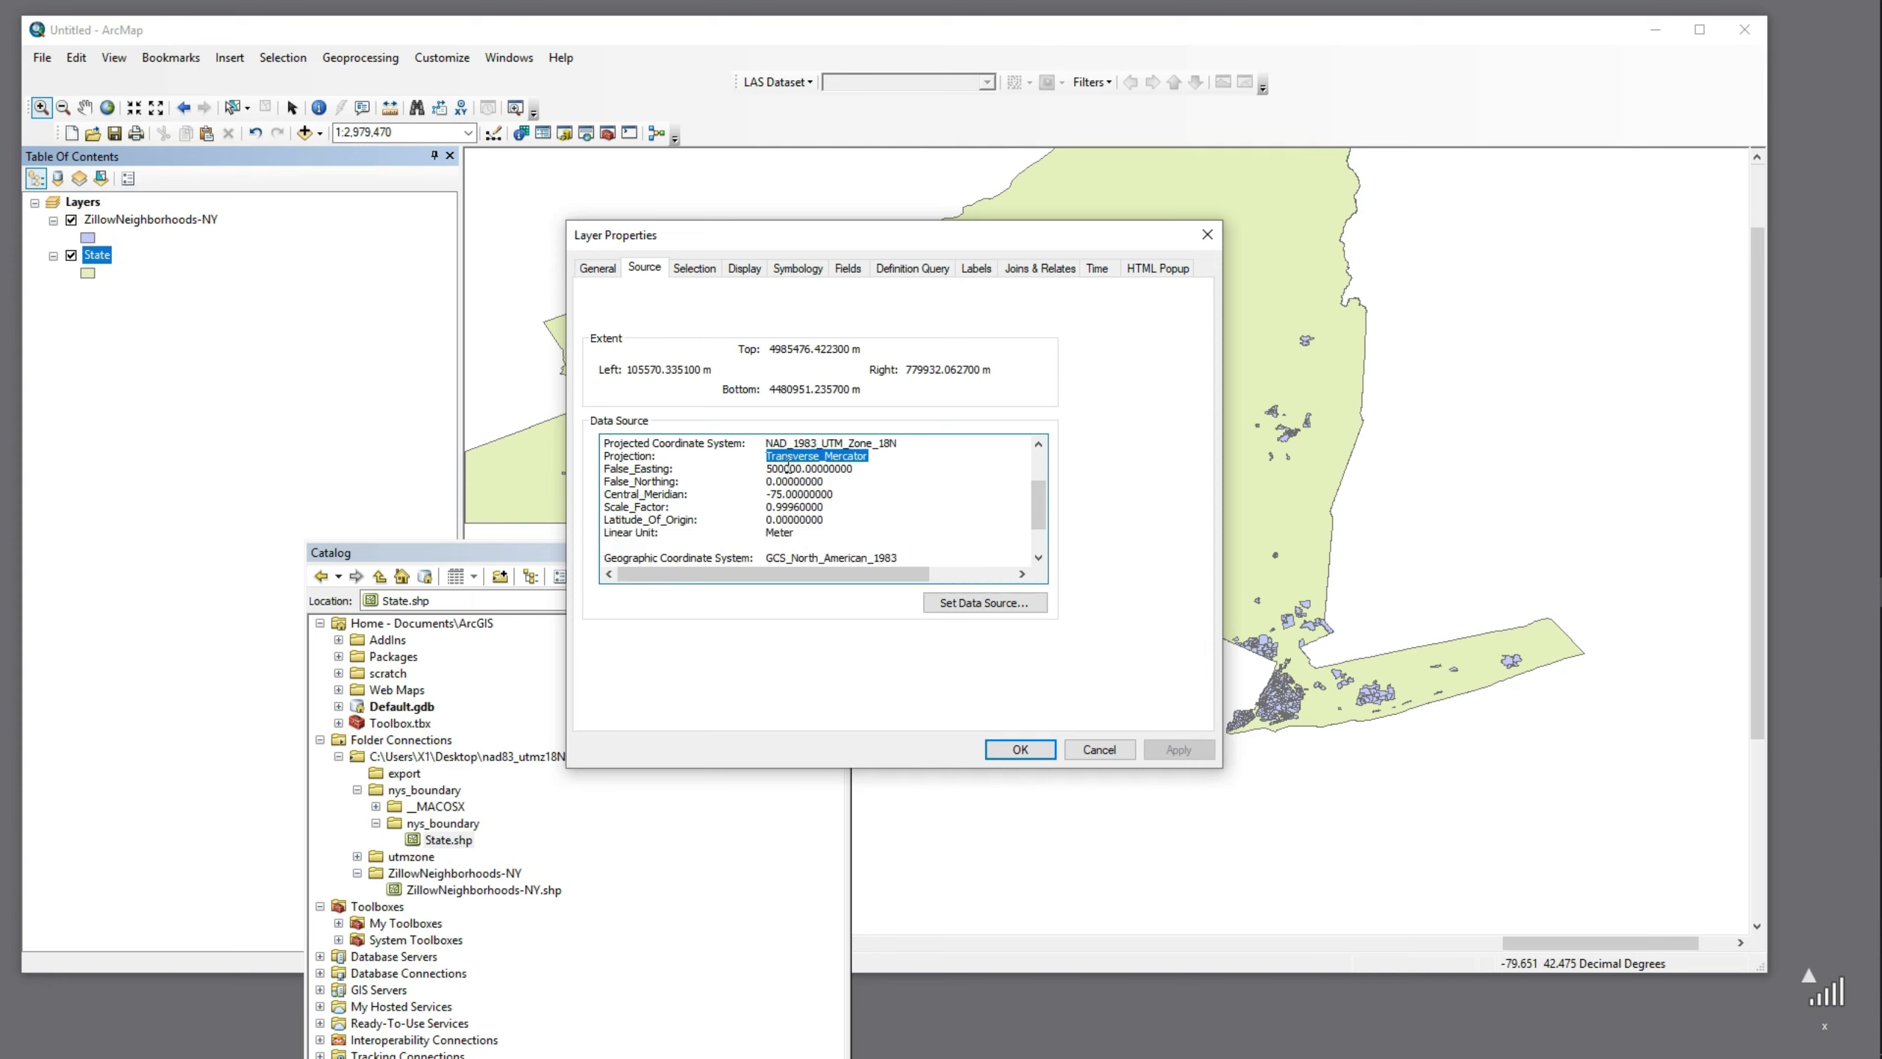
pyautogui.moveTo(765, 532); pyautogui.dragTo(795, 531)
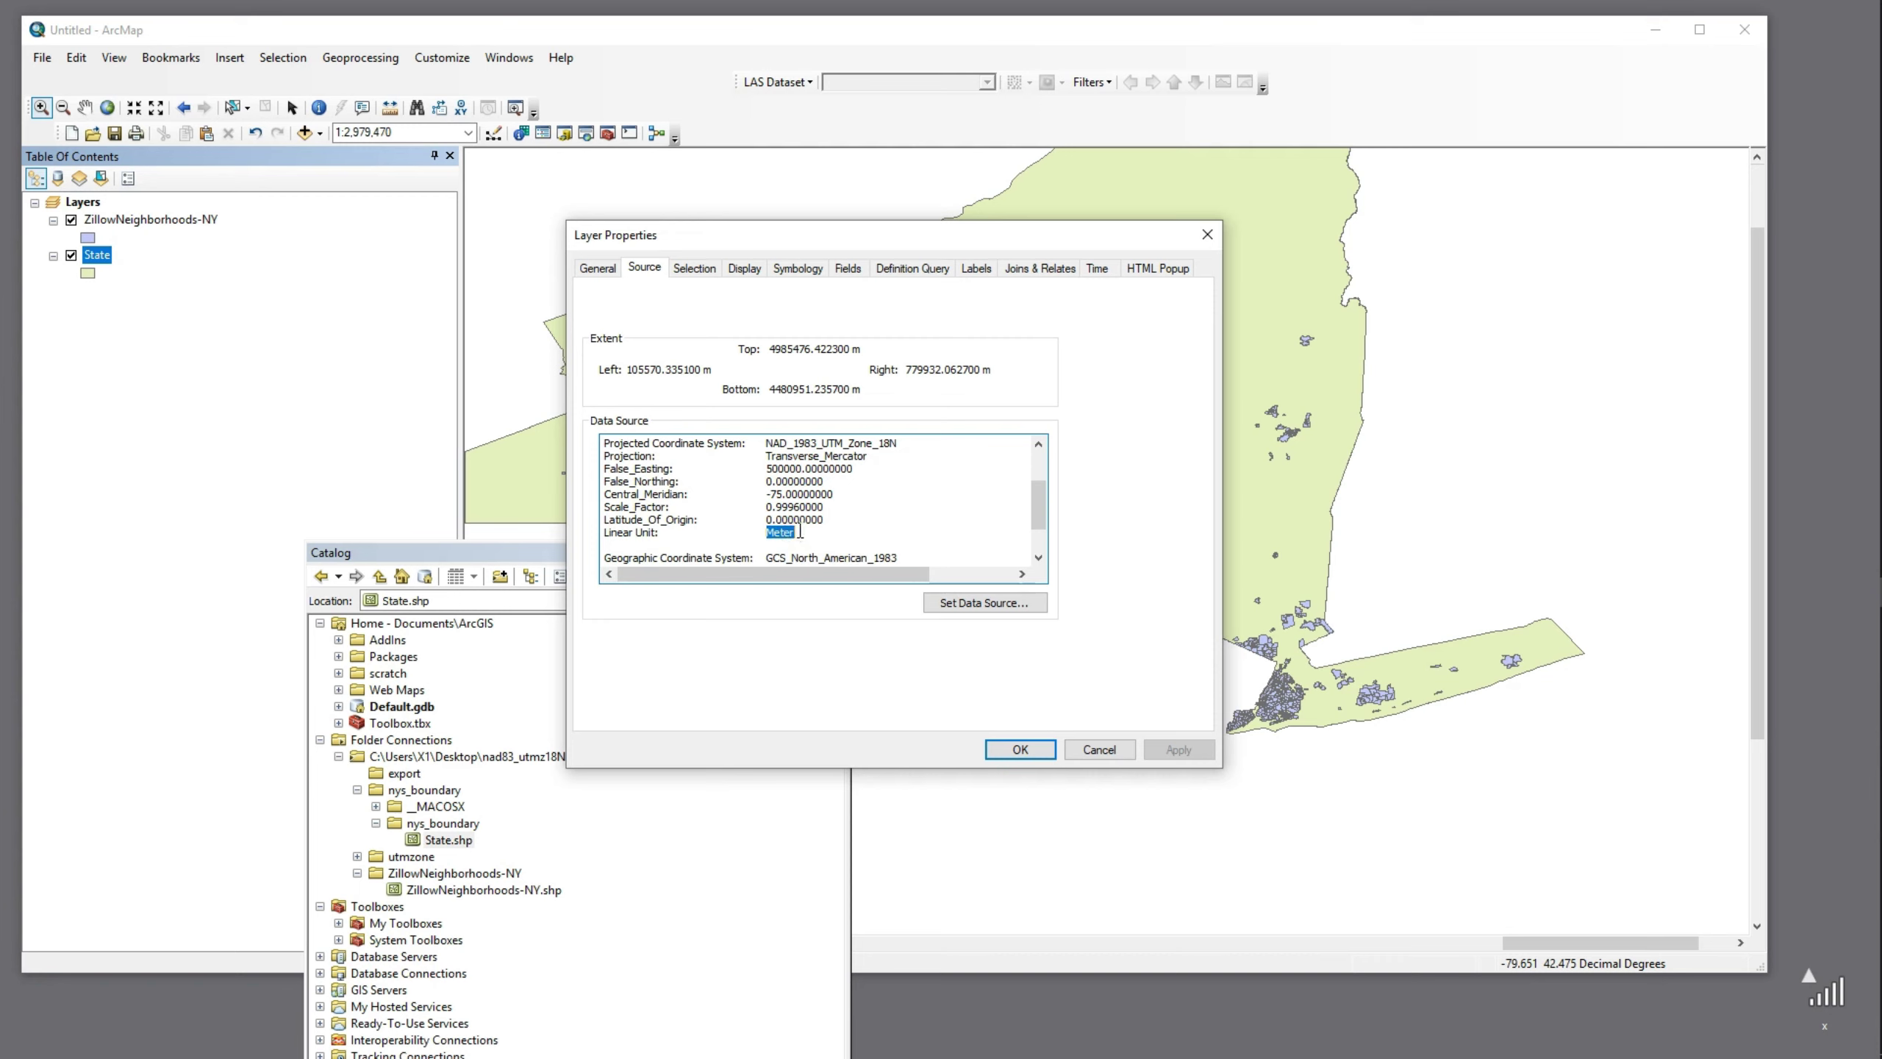
pyautogui.moveTo(766, 494); pyautogui.dragTo(840, 495)
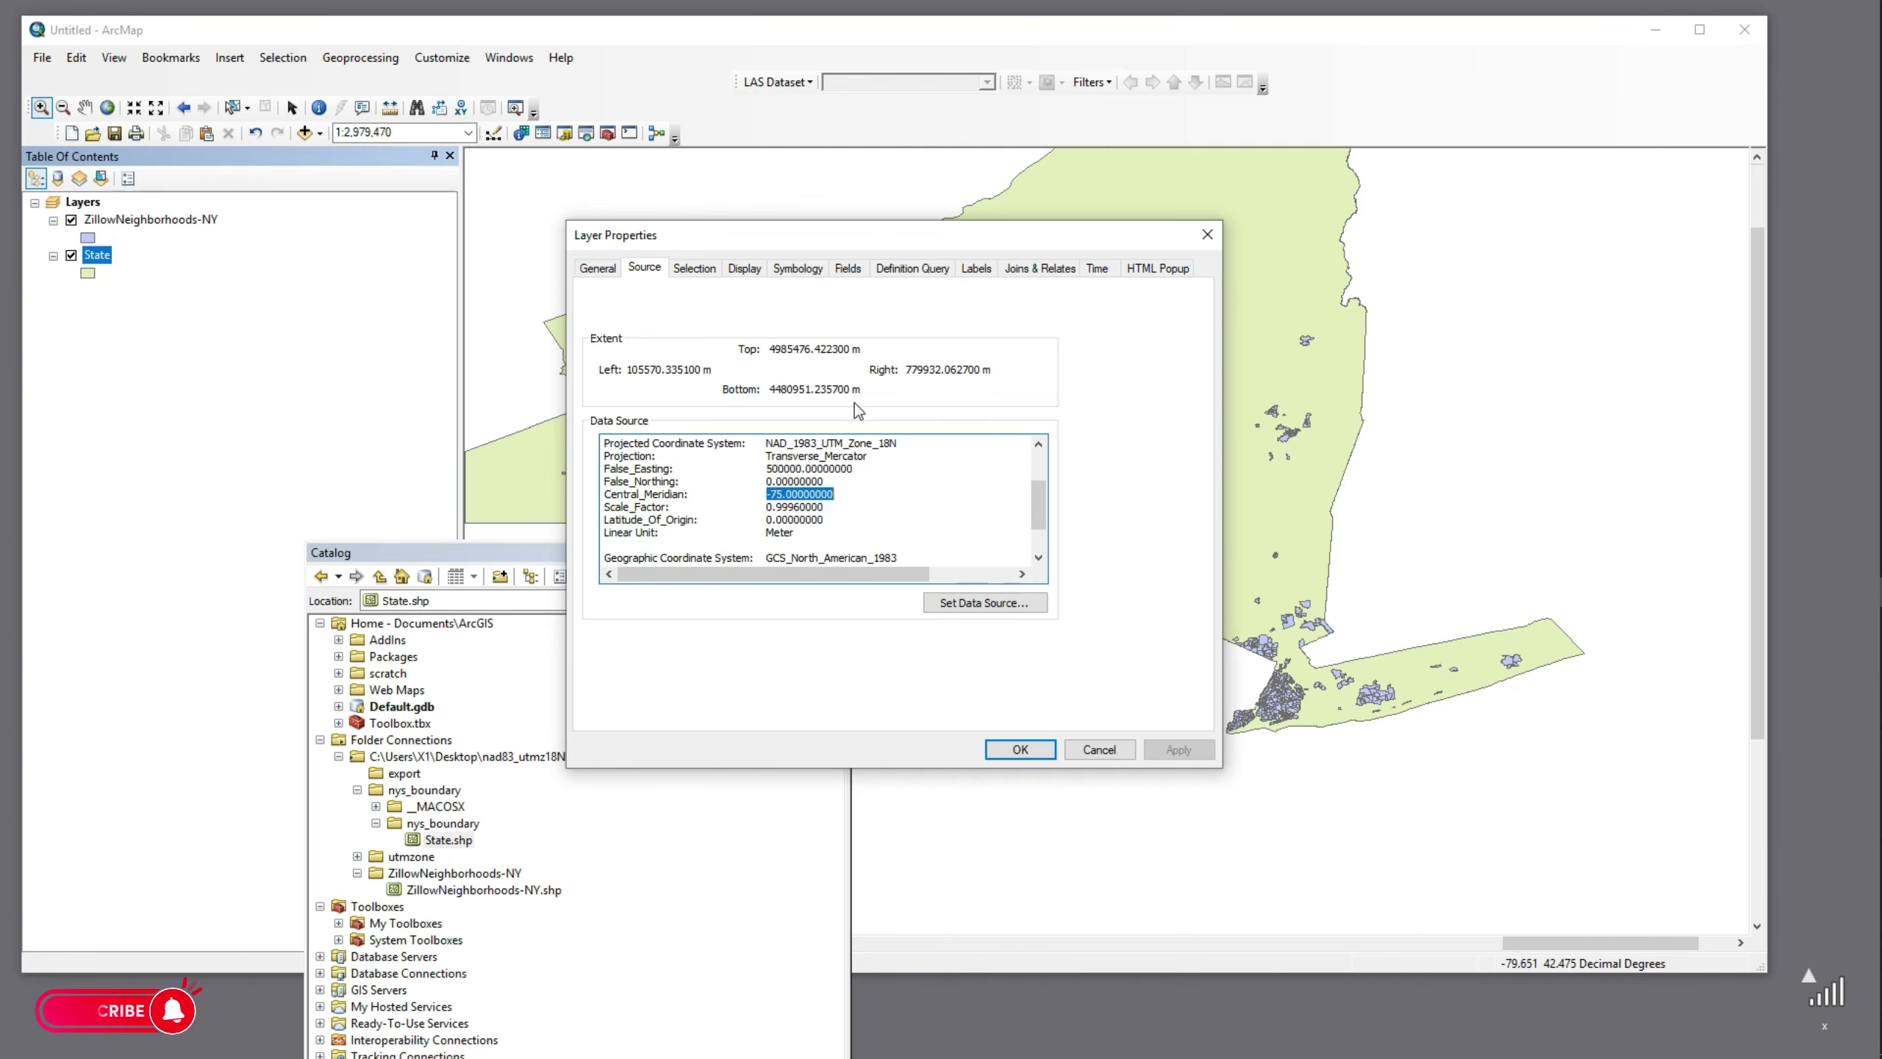
pyautogui.moveTo(925, 243); pyautogui.dragTo(473, 303)
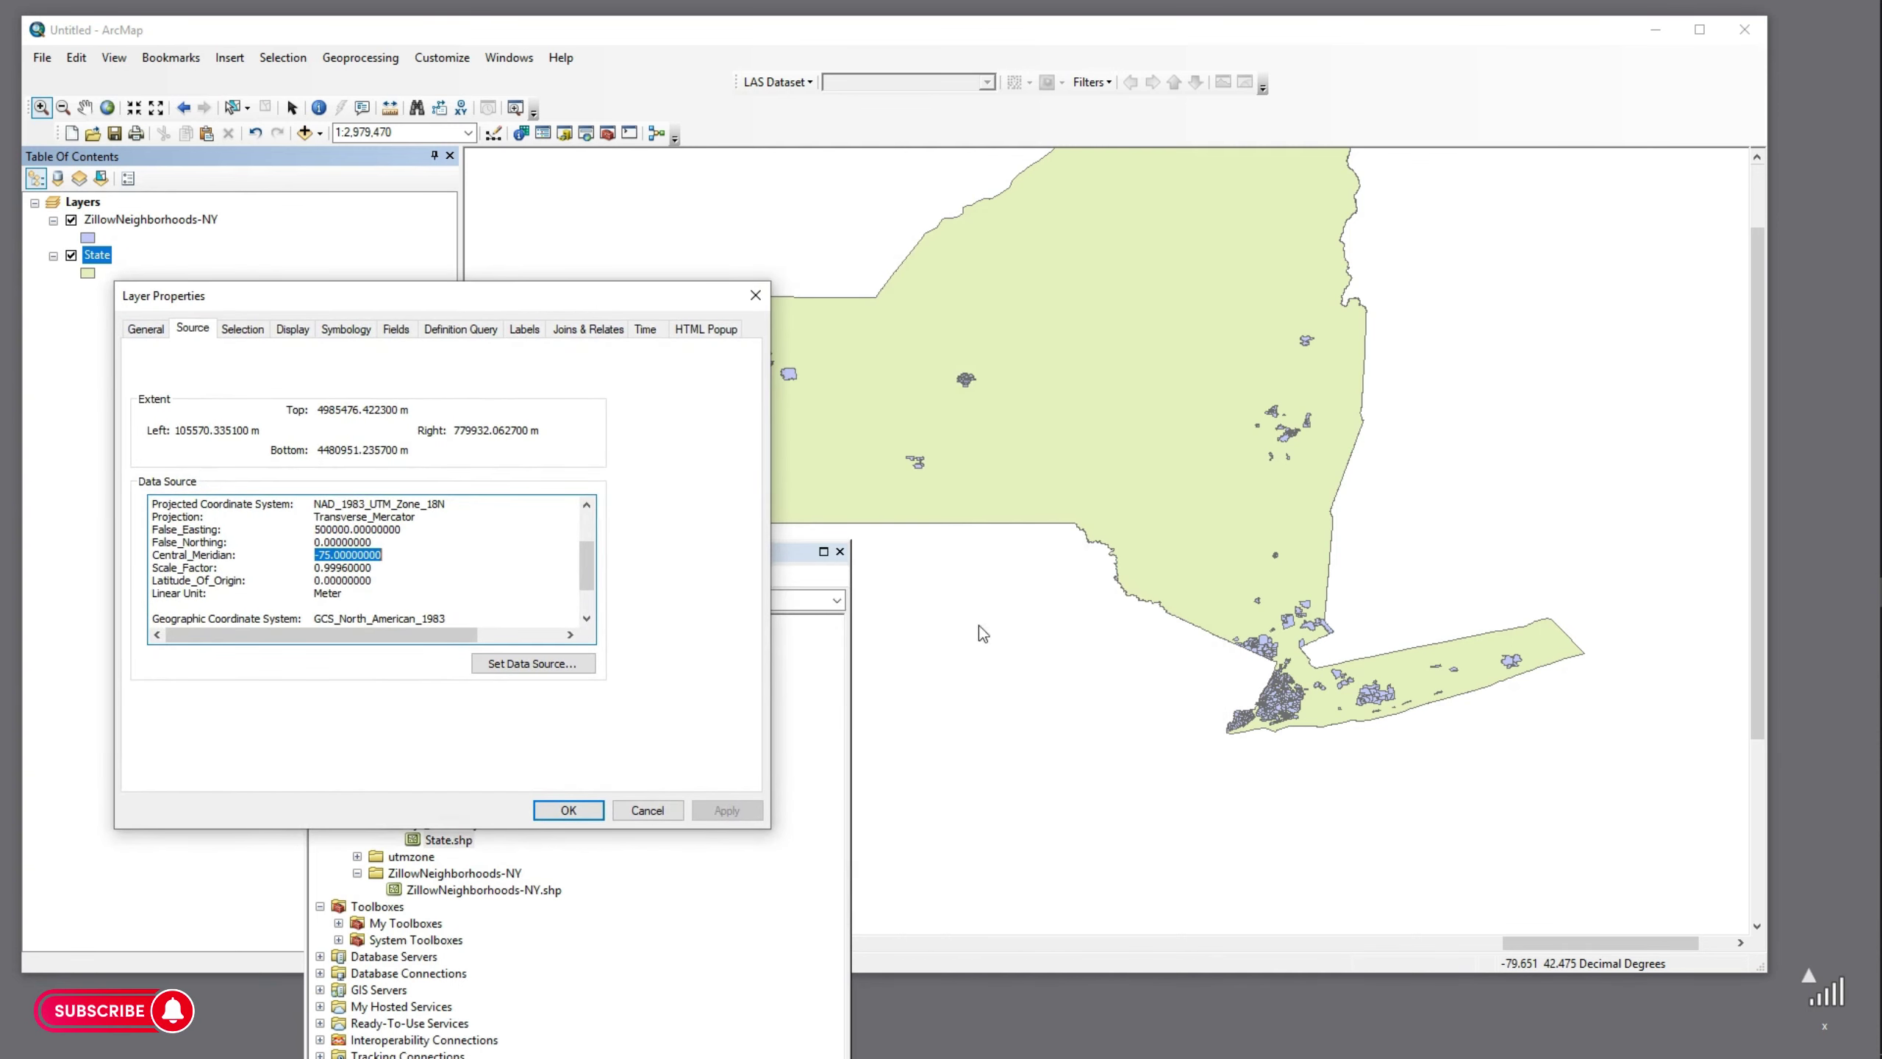
pyautogui.click(646, 810)
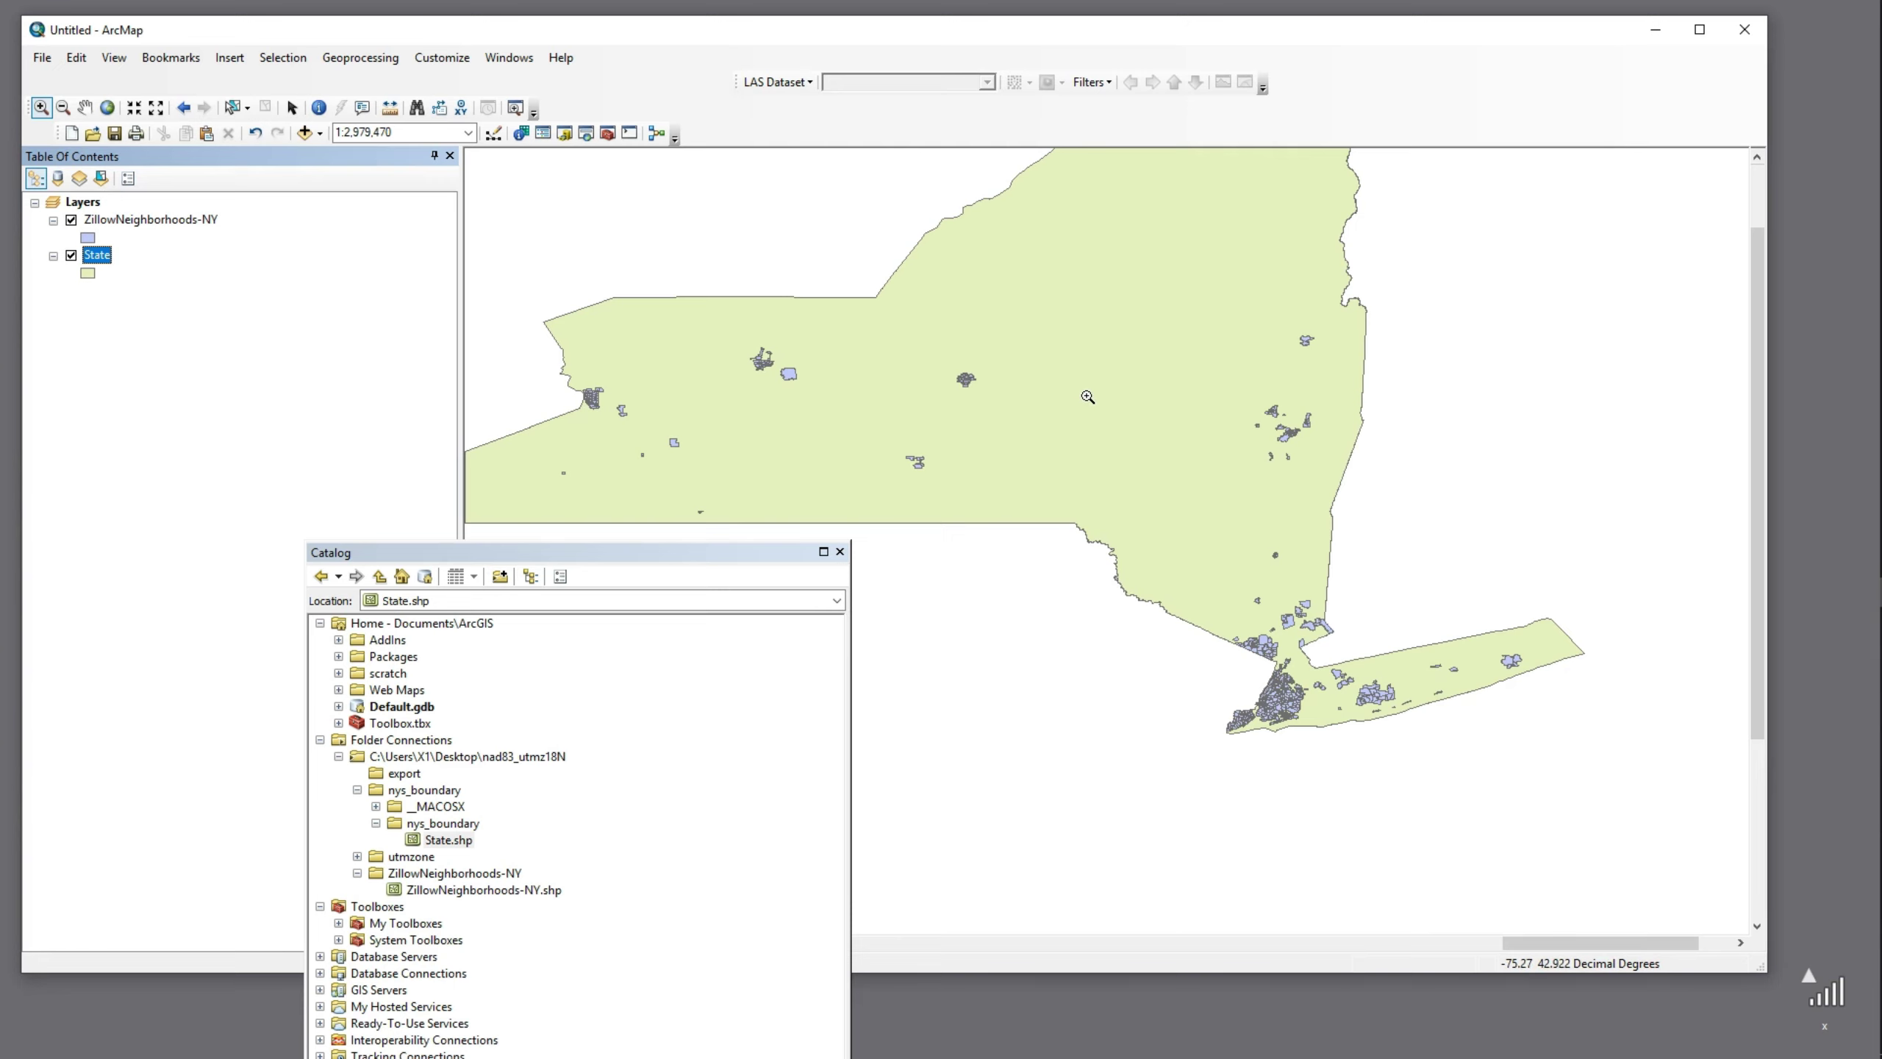
# Add utmzone.shp from the utmzone folder to the Layers data frame without setting a geographic transformation
pyautogui.click(80, 202)
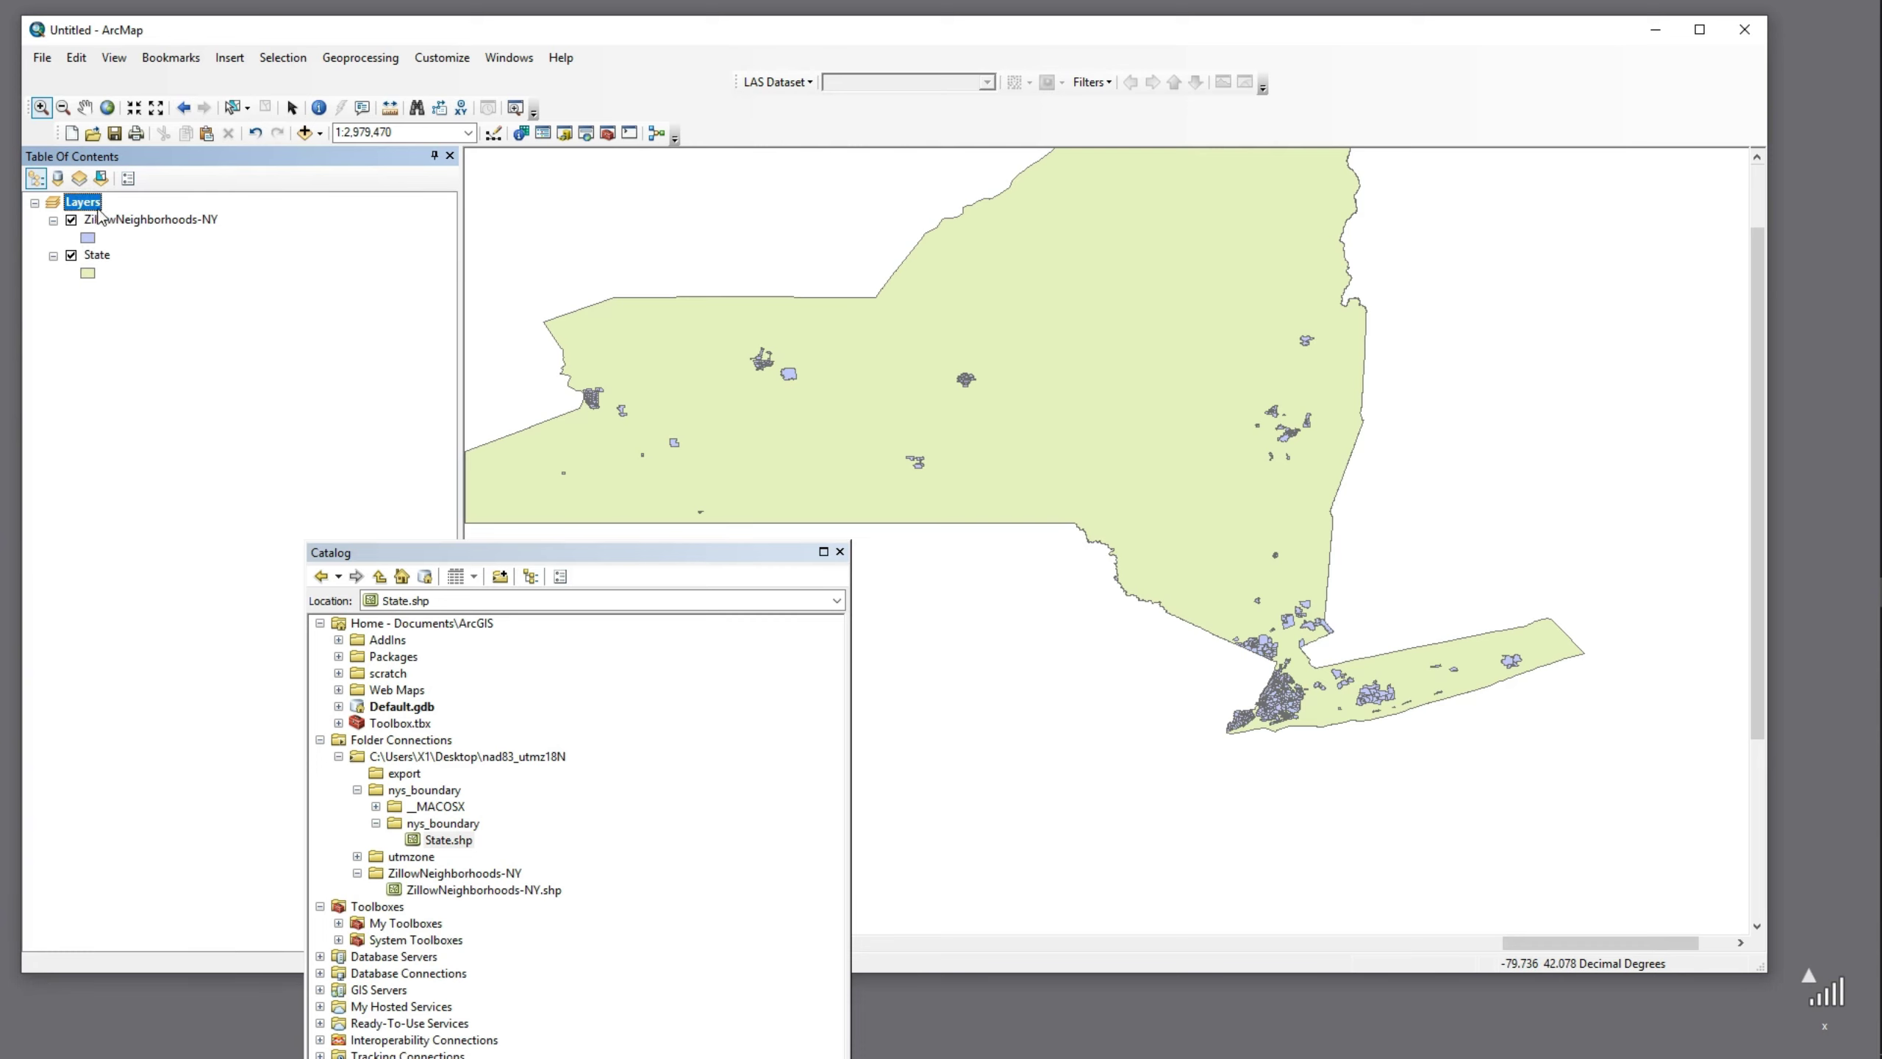
pyautogui.rightClick(86, 207)
pyautogui.click(122, 214)
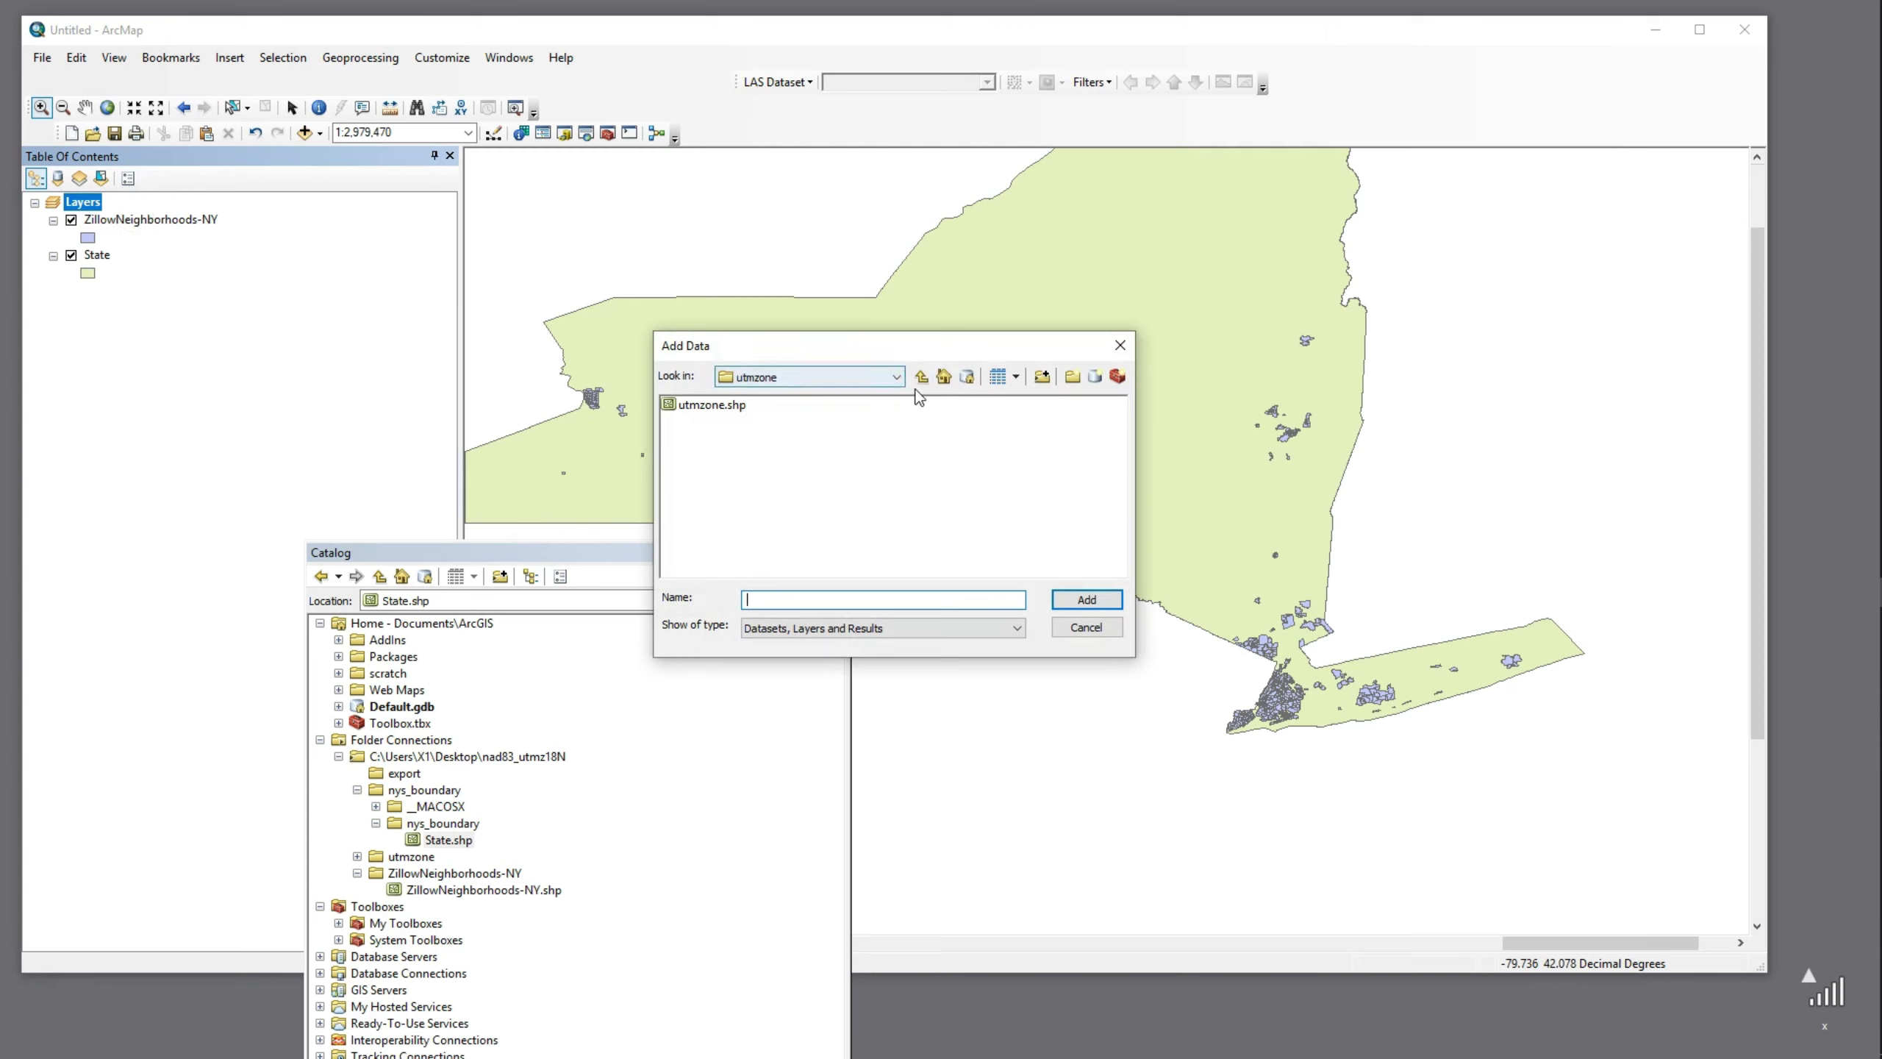
pyautogui.click(918, 376)
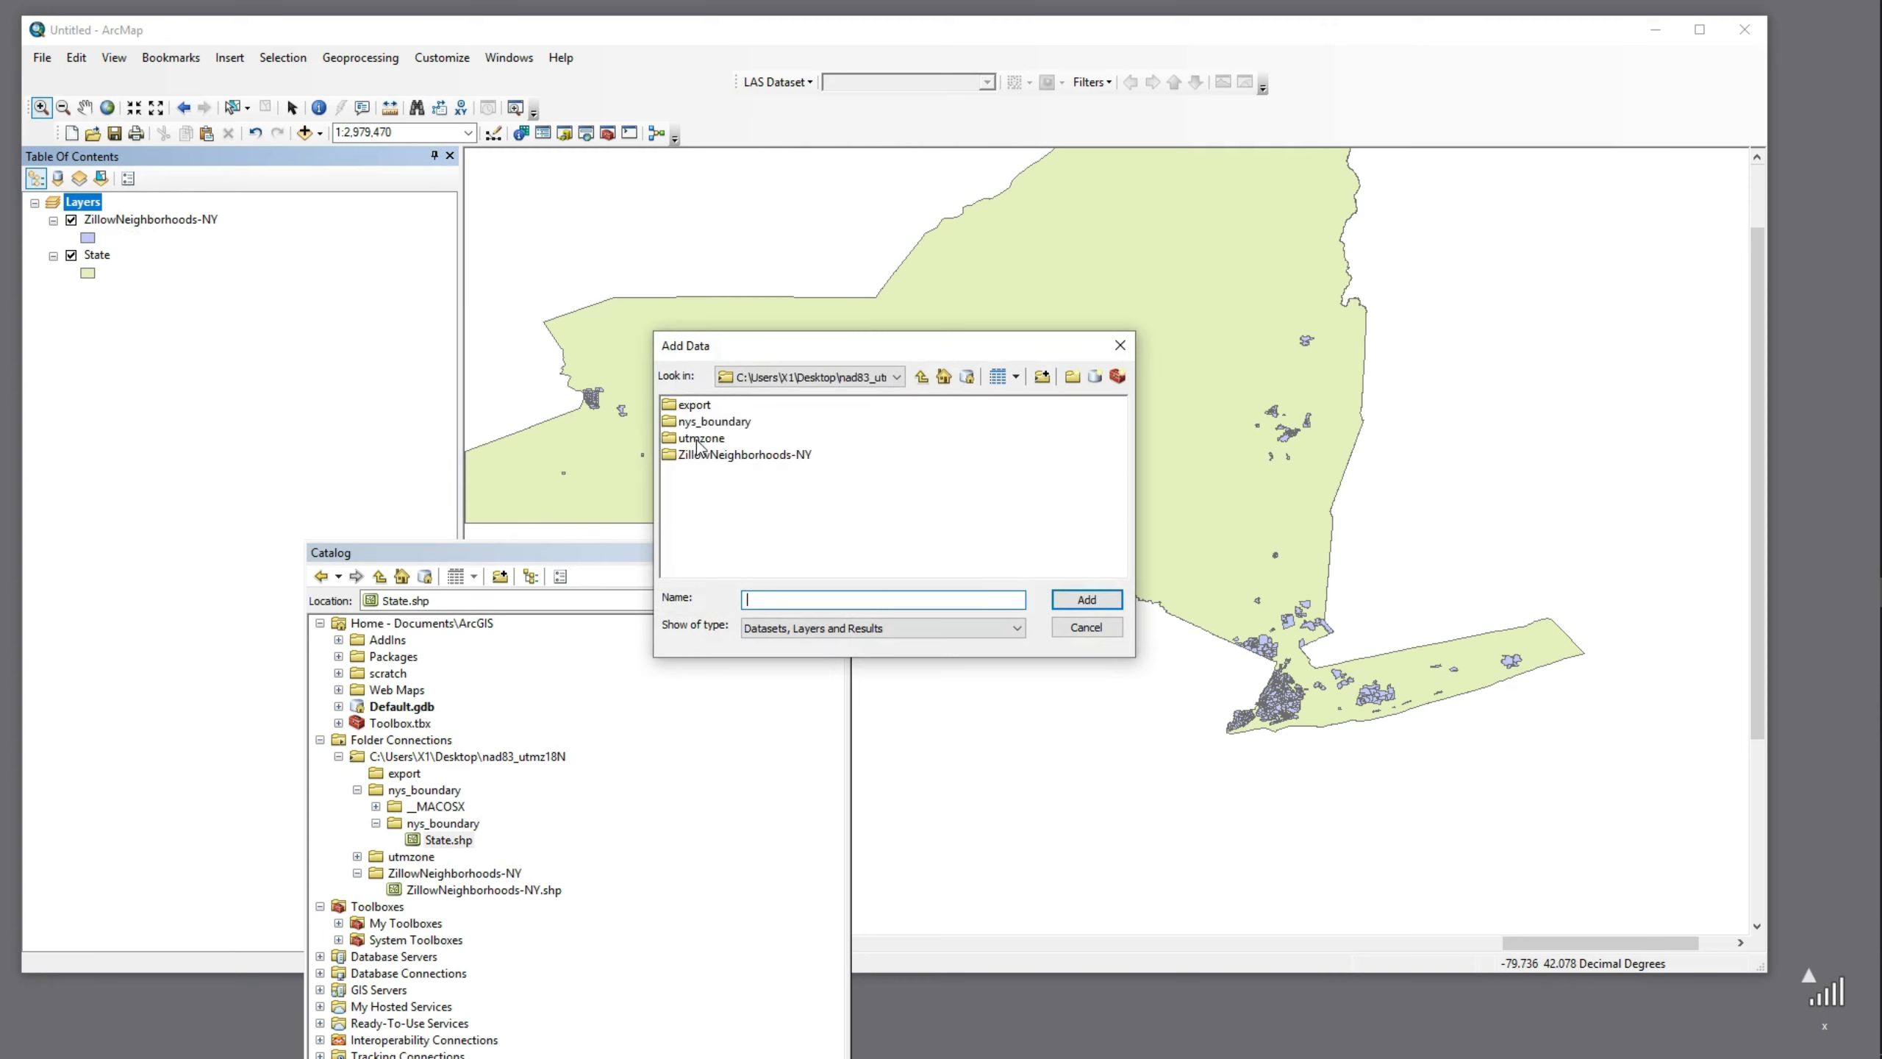
pyautogui.click(696, 440)
pyautogui.doubleClick(696, 439)
pyautogui.click(704, 406)
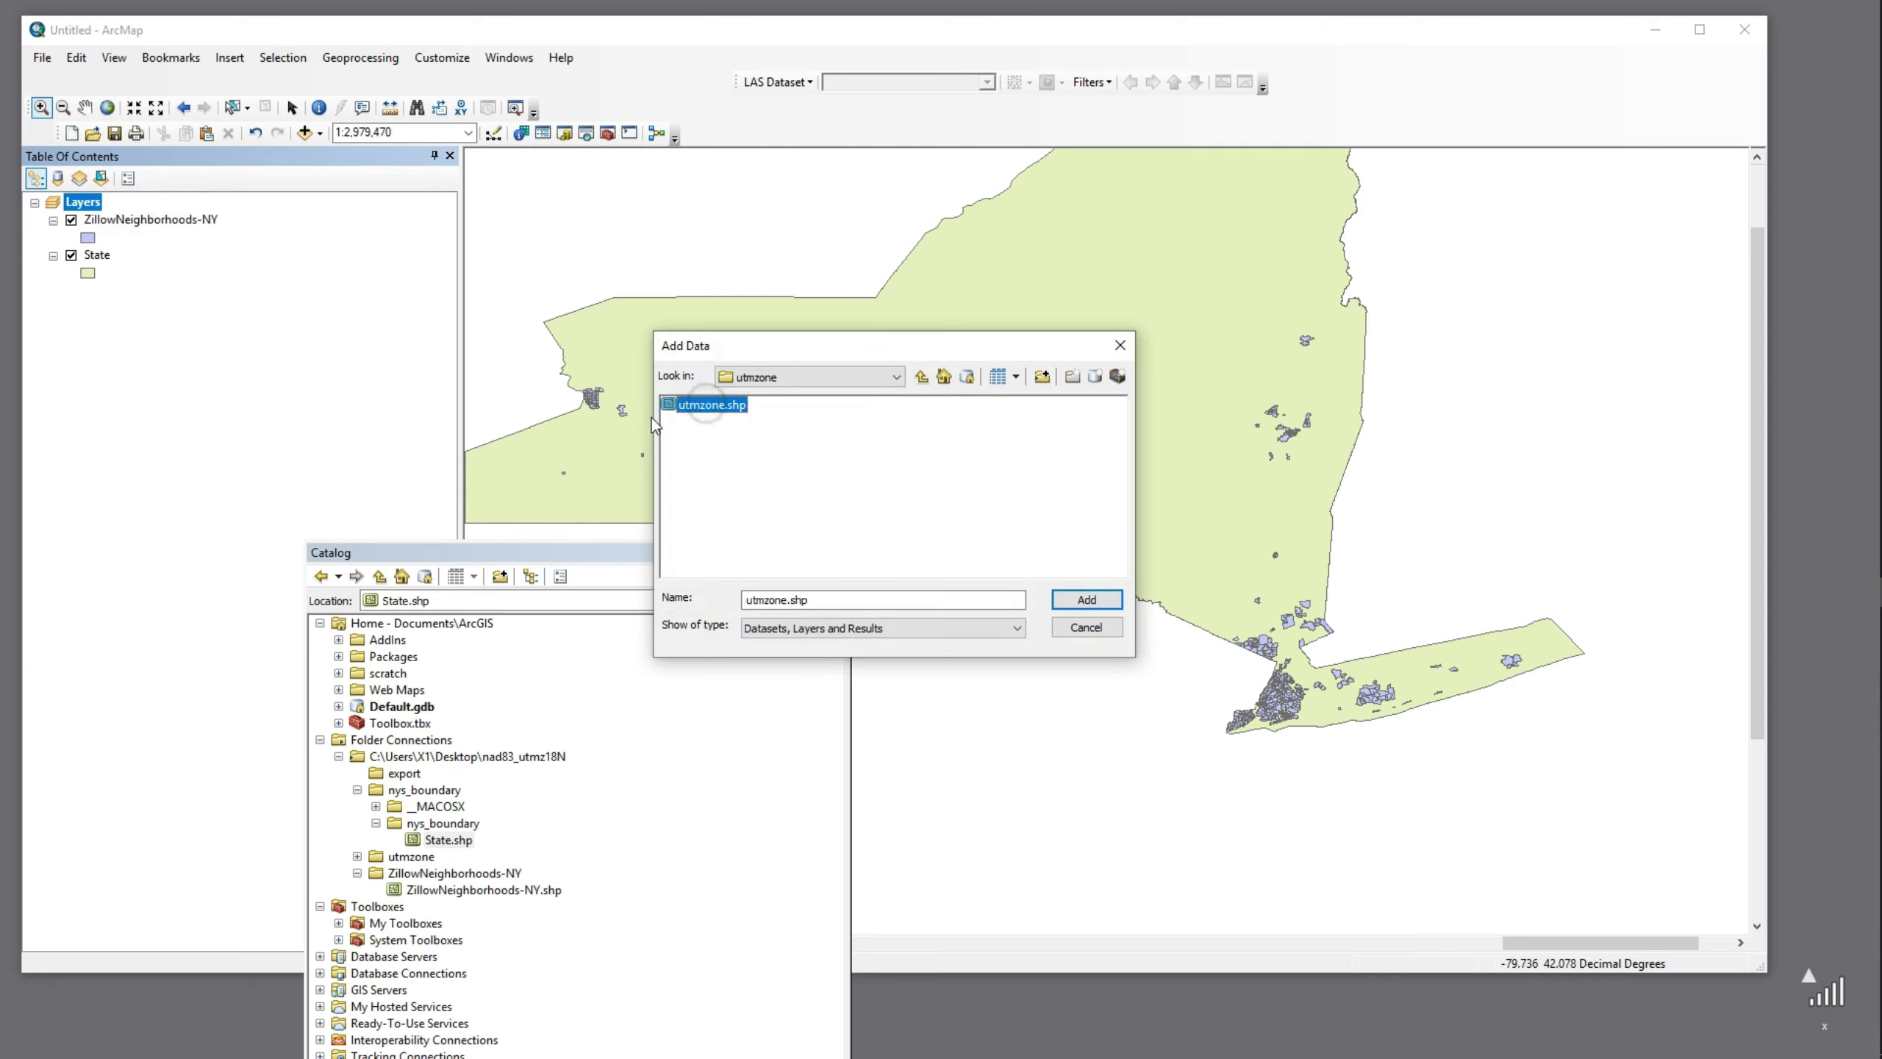
pyautogui.click(1084, 602)
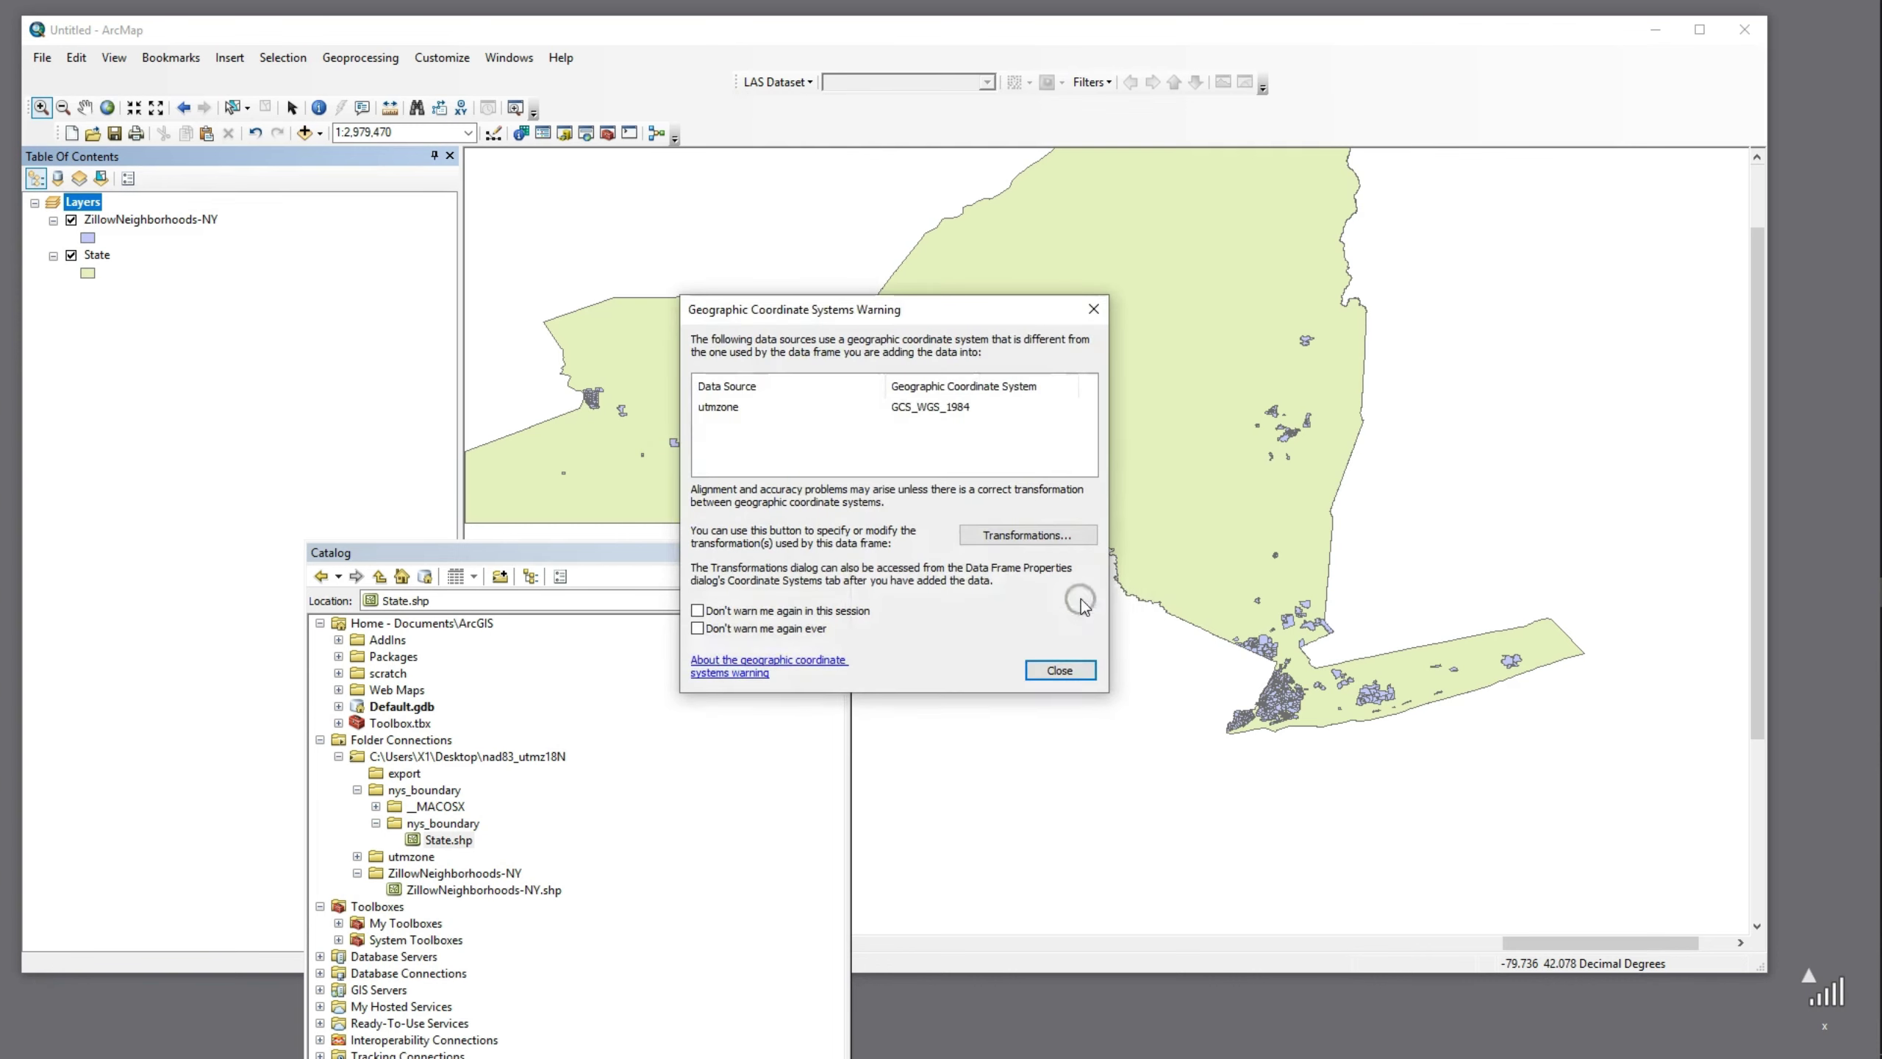
pyautogui.moveTo(848, 317); pyautogui.dragTo(605, 244)
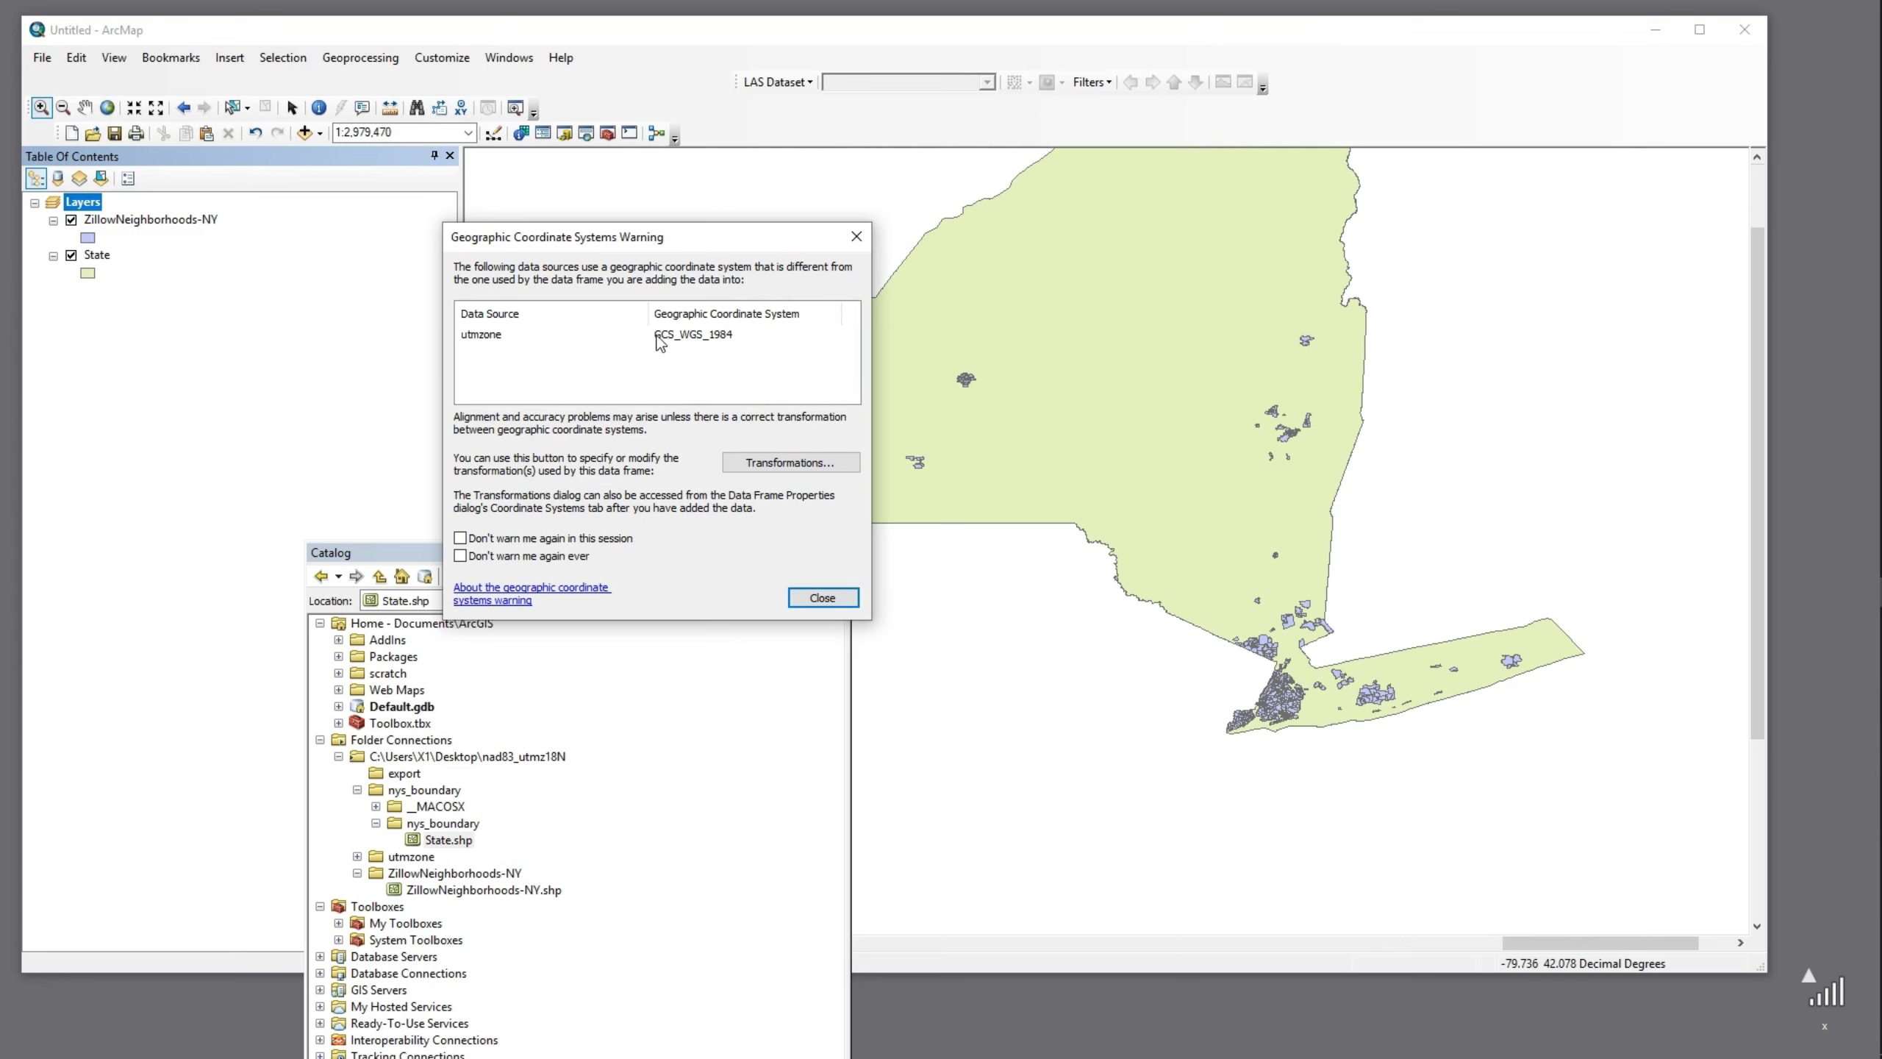
pyautogui.moveTo(661, 334); pyautogui.dragTo(686, 332)
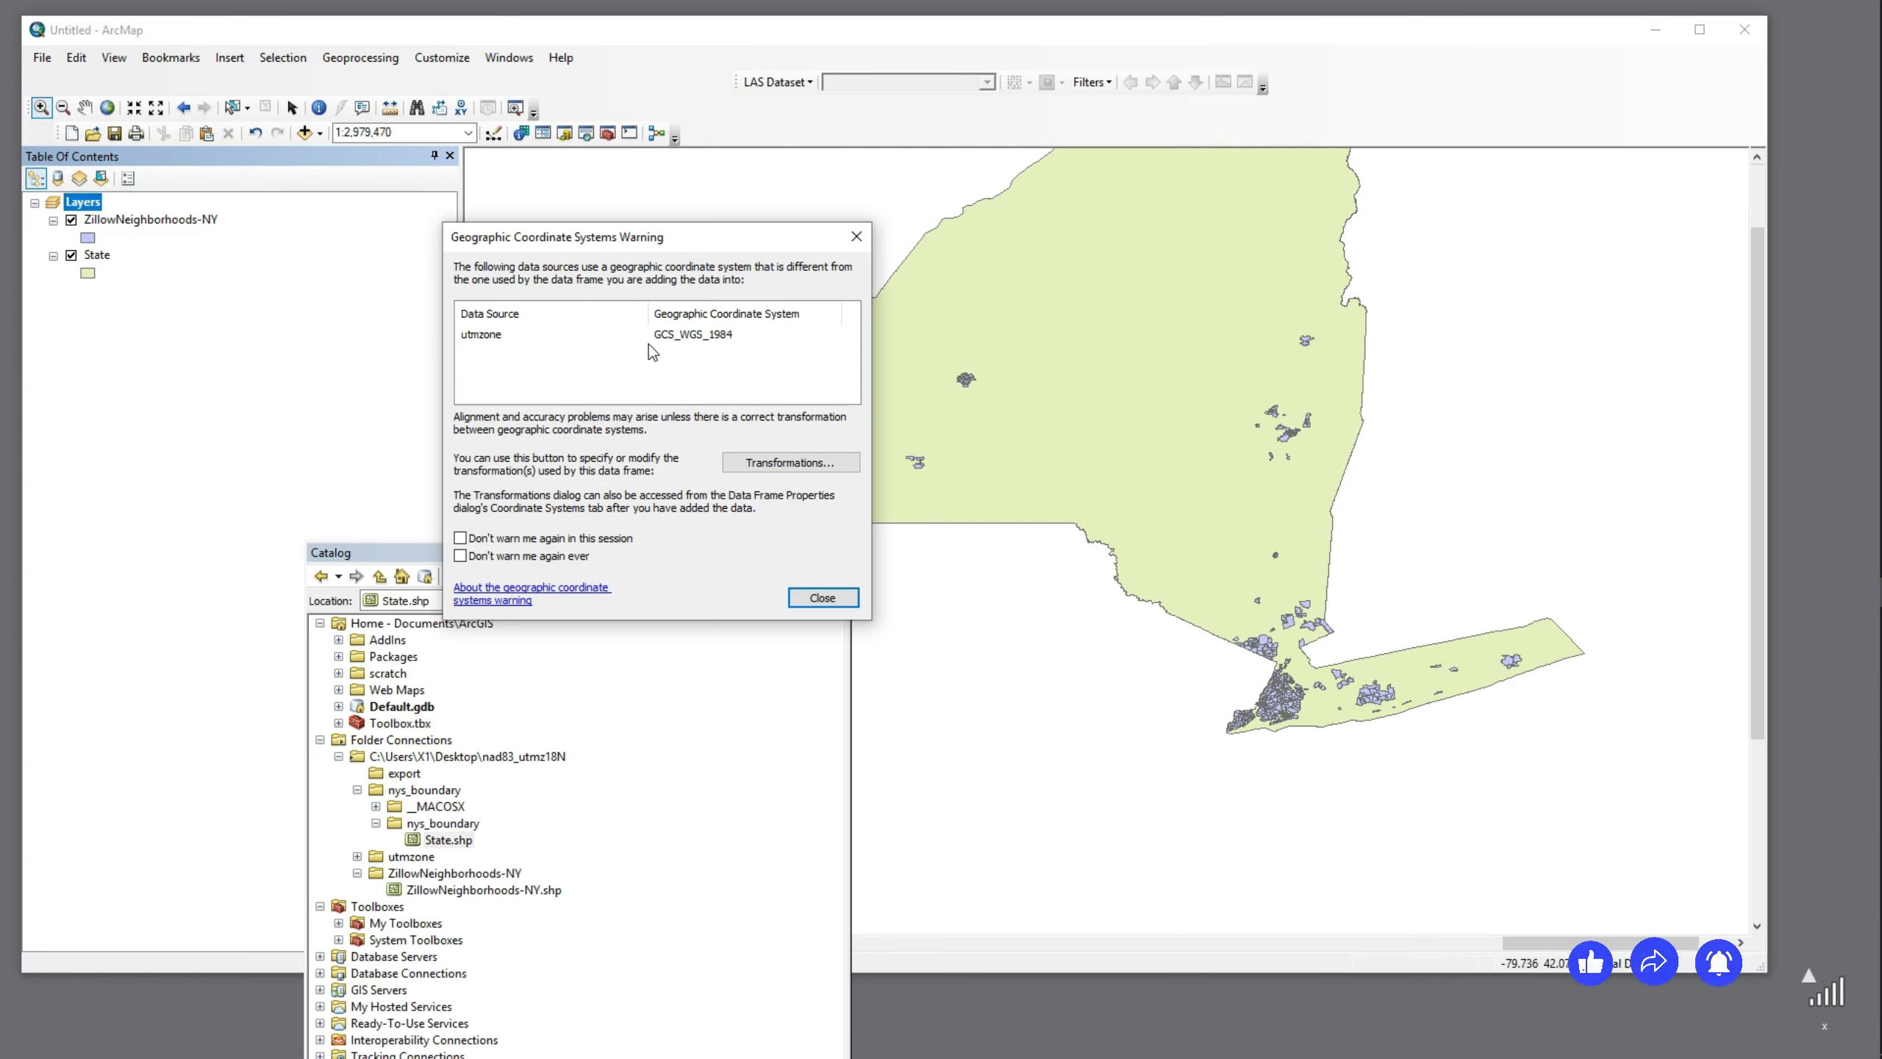
pyautogui.click(822, 598)
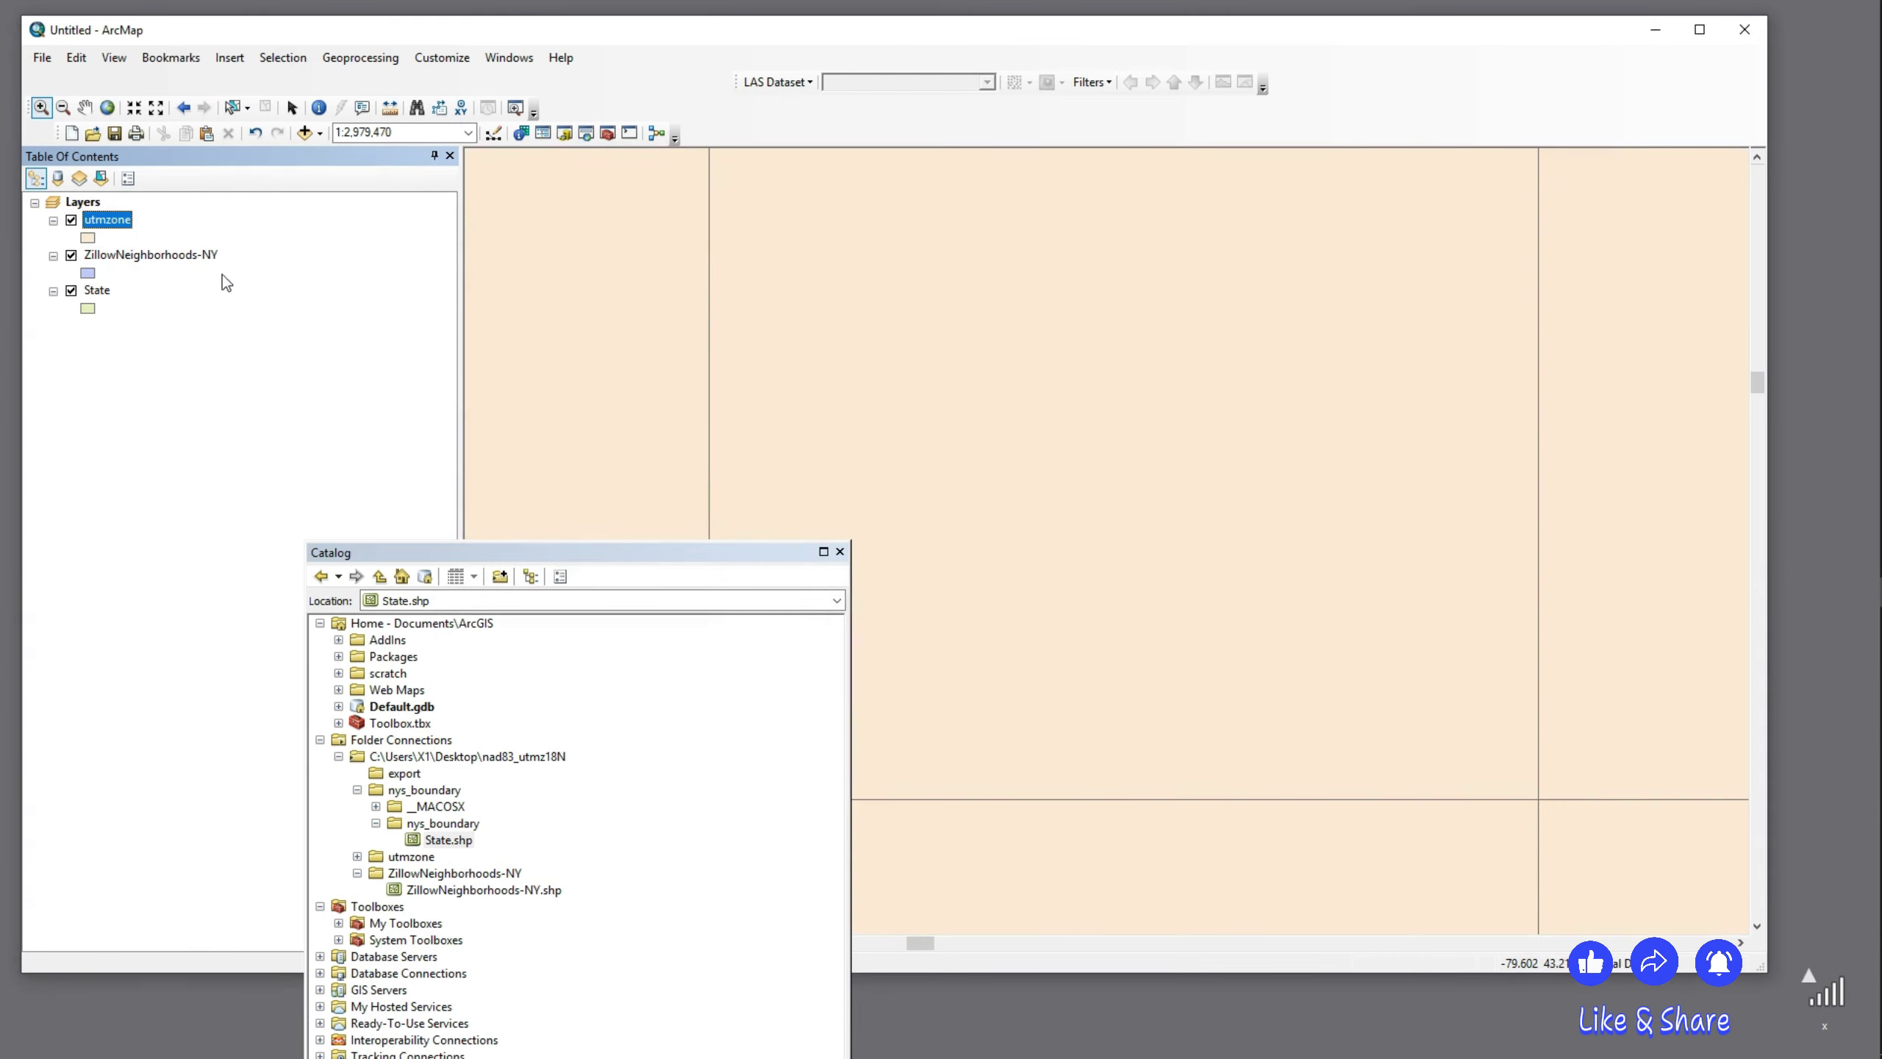
# Zoom the map to the full utmzone layer and move the Catalog window off the map
pyautogui.rightClick(110, 221)
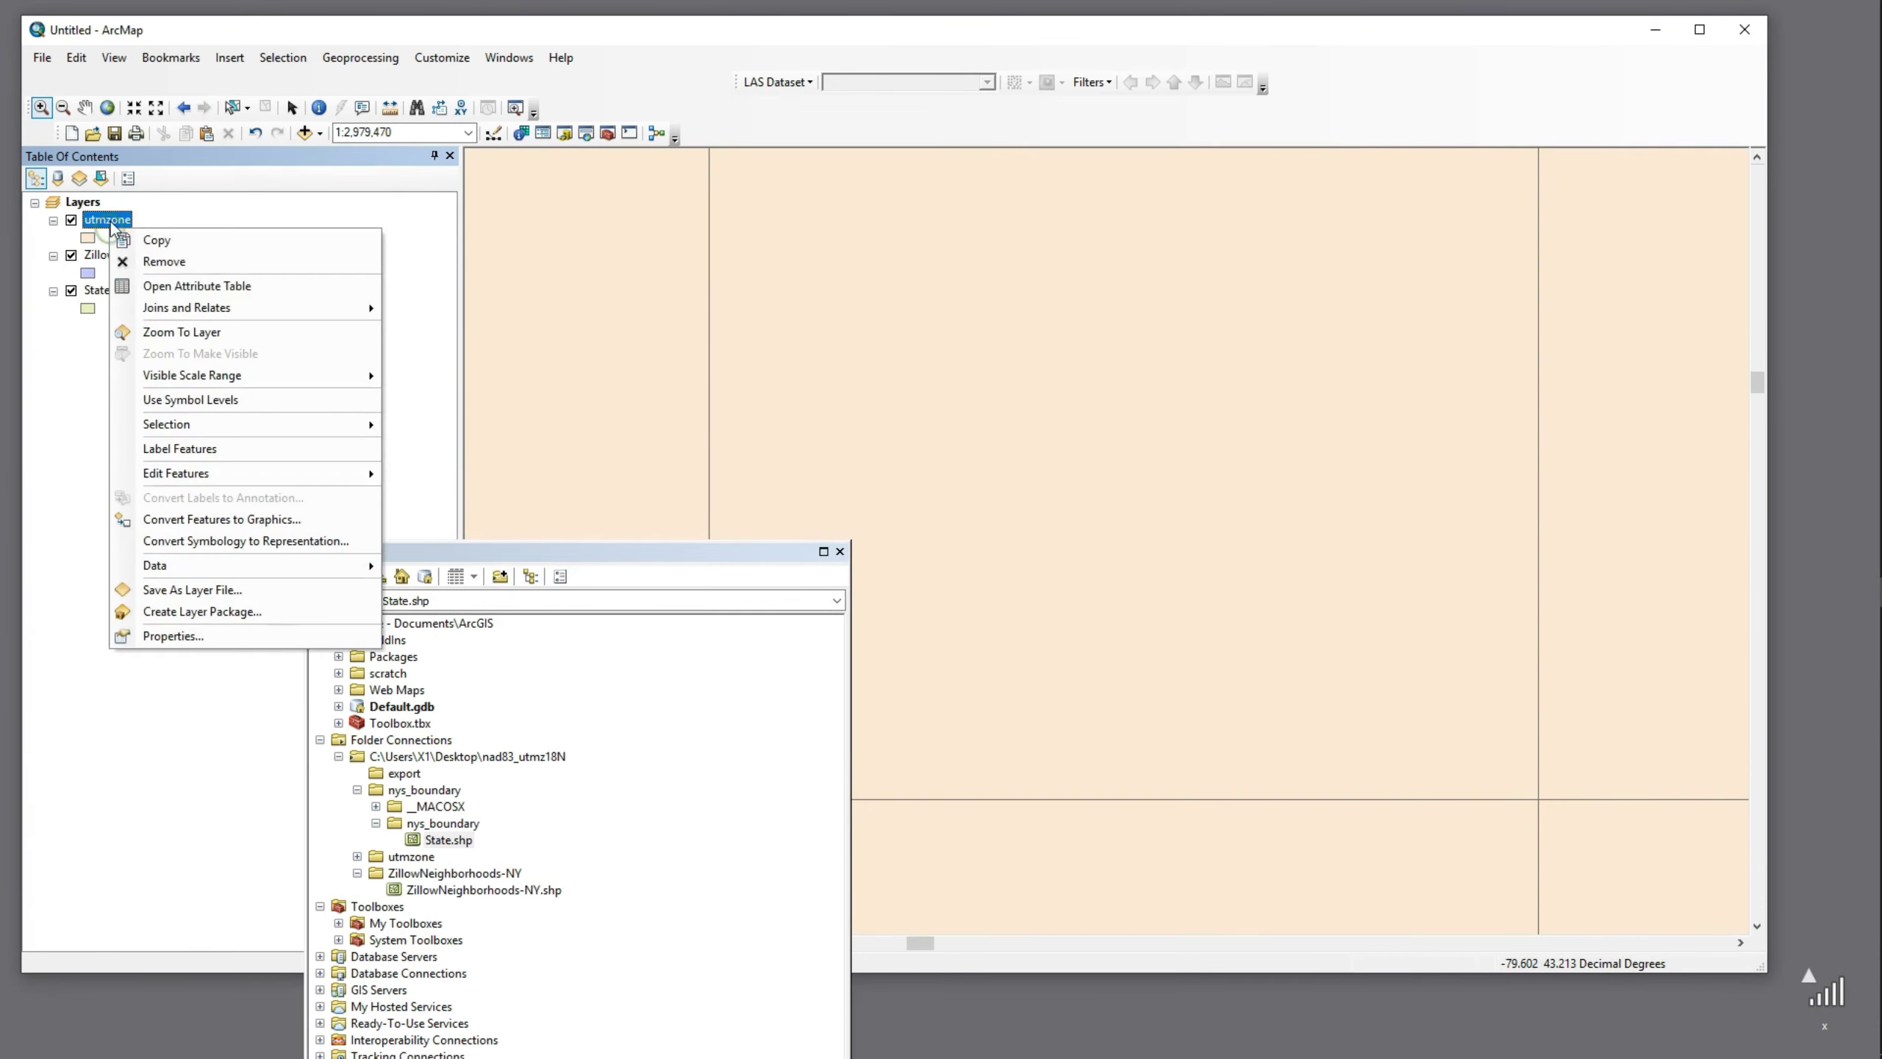
pyautogui.click(181, 333)
pyautogui.moveTo(644, 552); pyautogui.dragTo(320, 720)
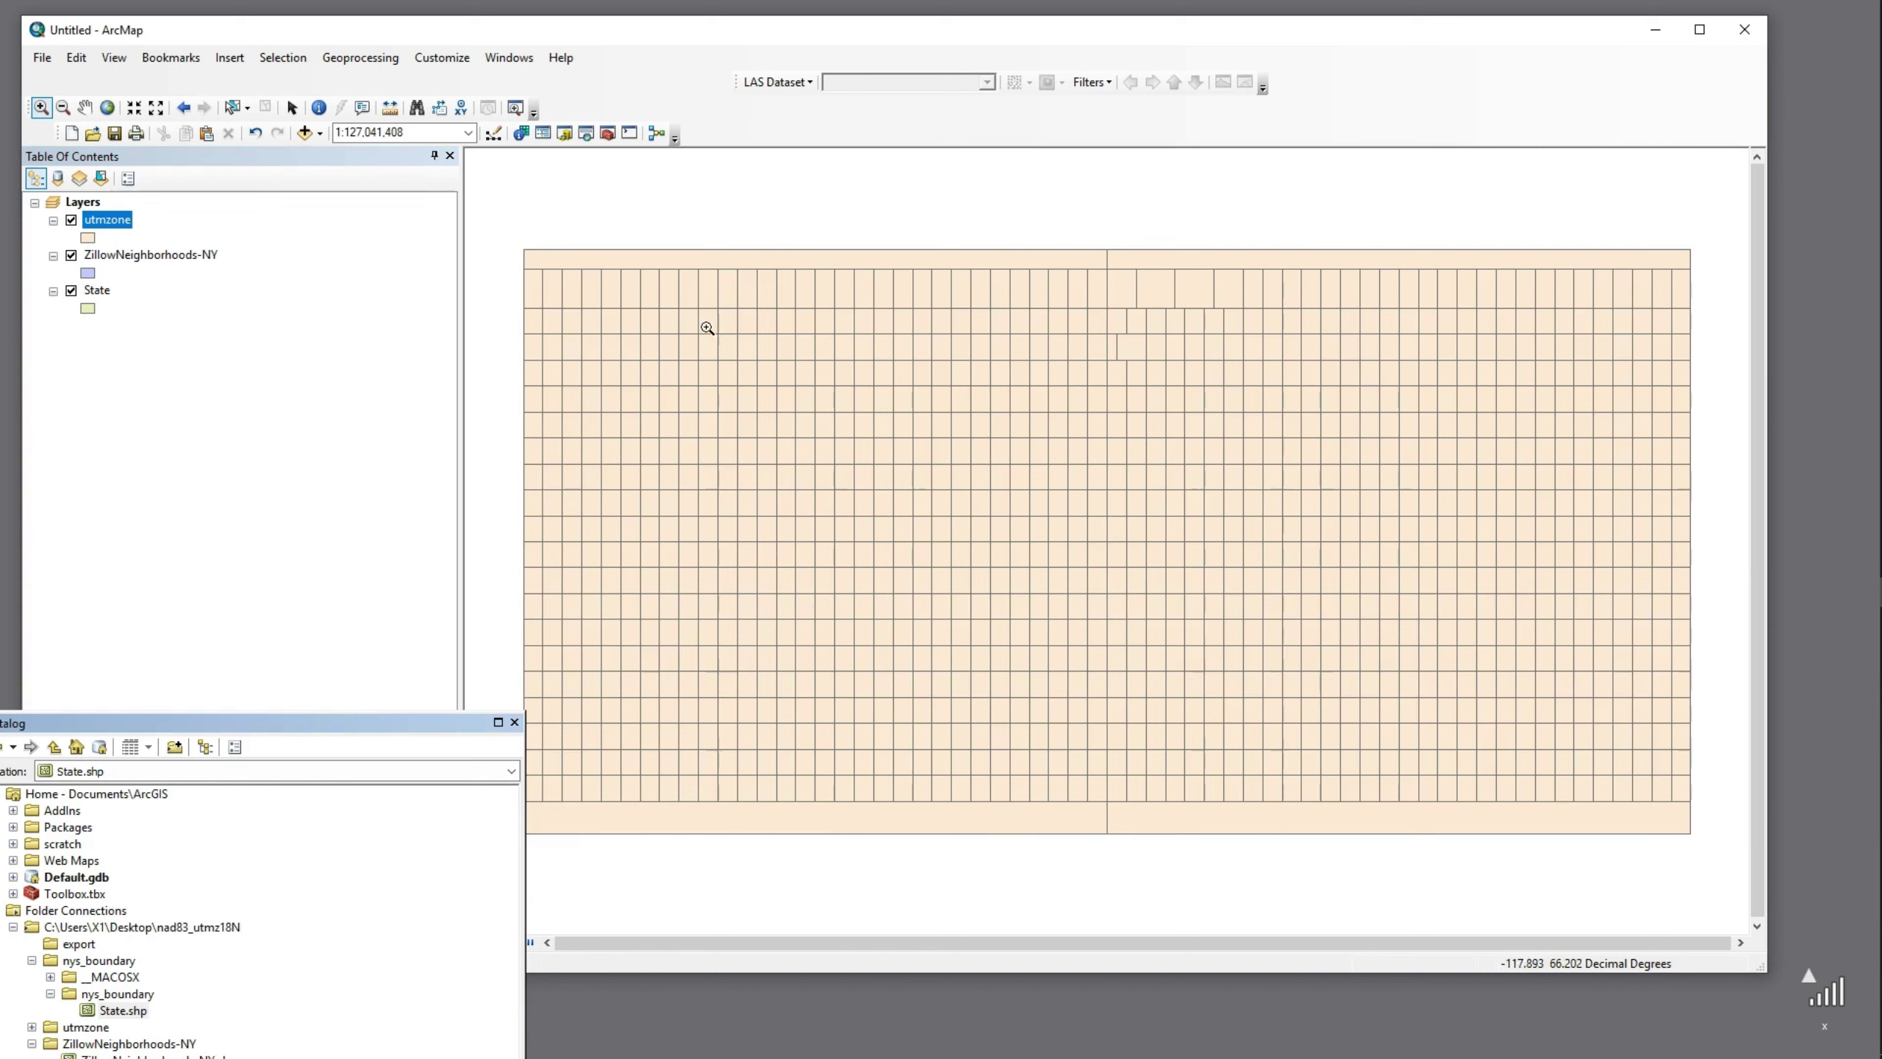
# Turn on feature labels for the utmzone layer, using ZONE as the label field
pyautogui.rightClick(117, 219)
pyautogui.click(250, 629)
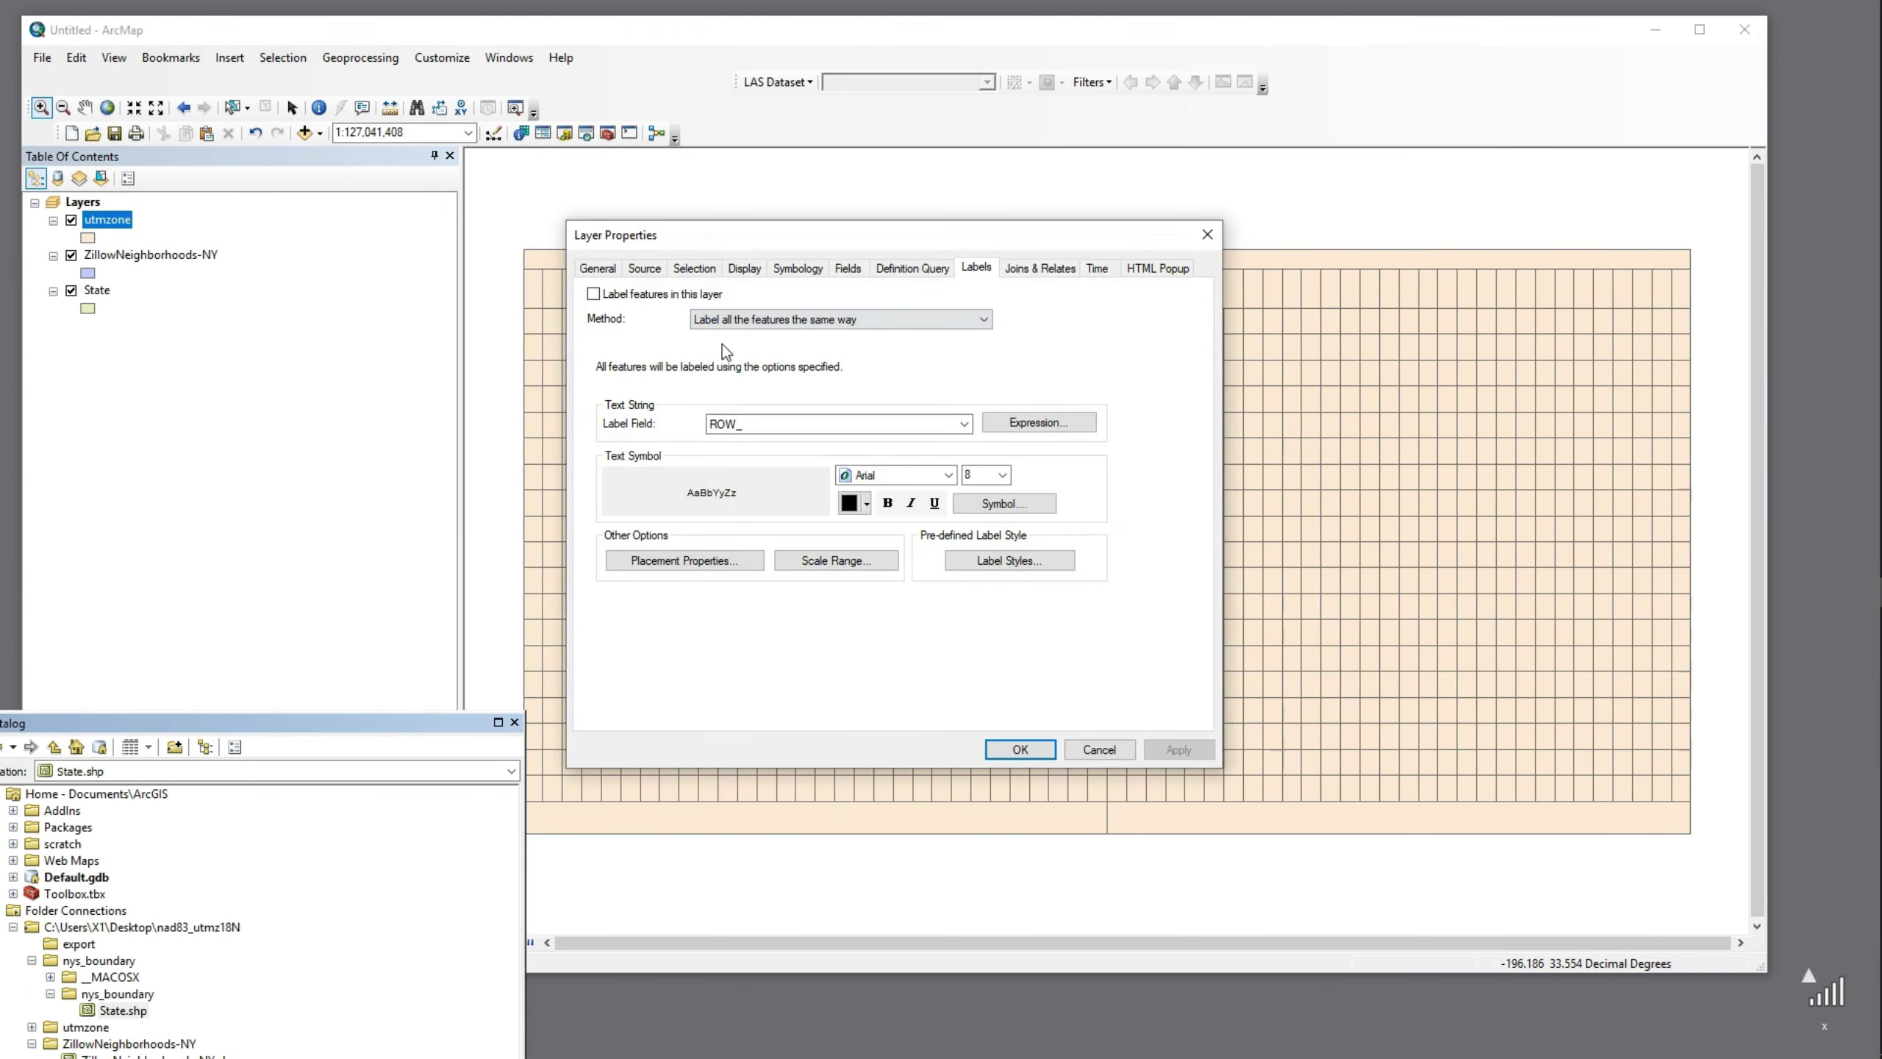
pyautogui.click(593, 293)
pyautogui.click(963, 423)
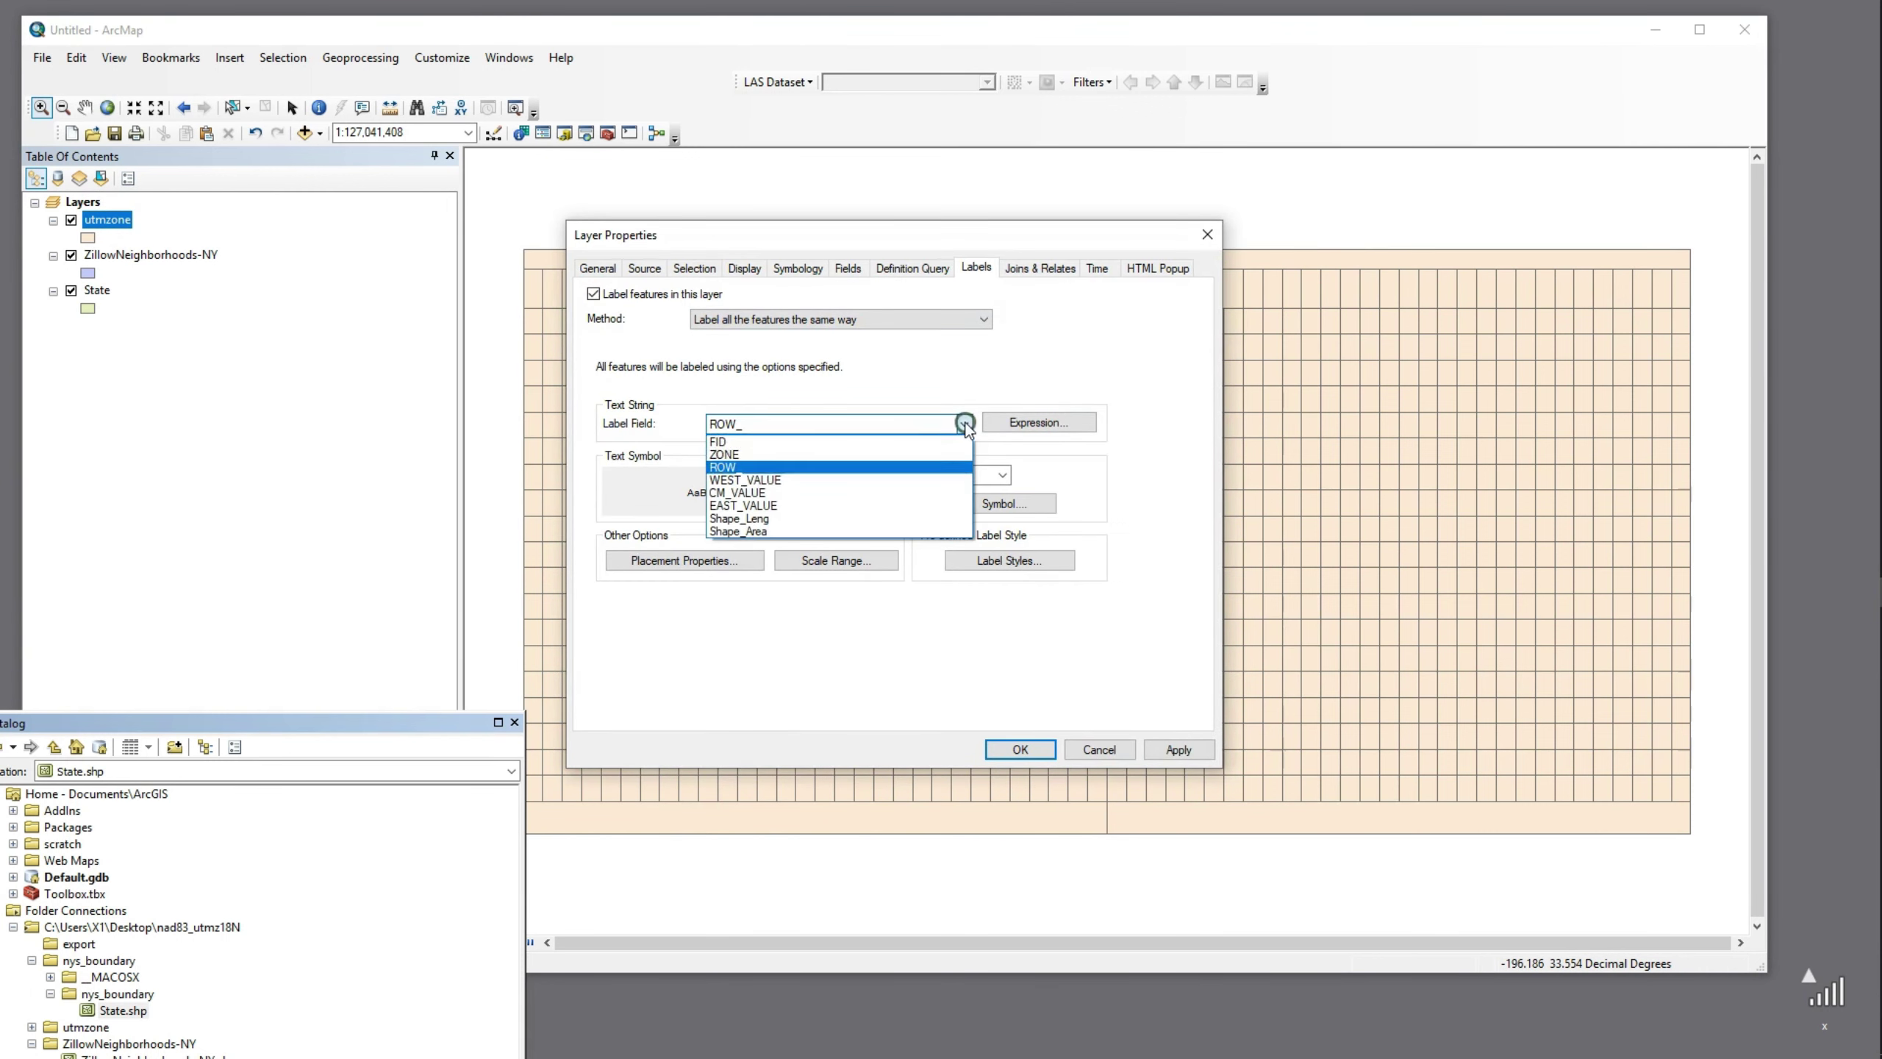
pyautogui.click(1178, 749)
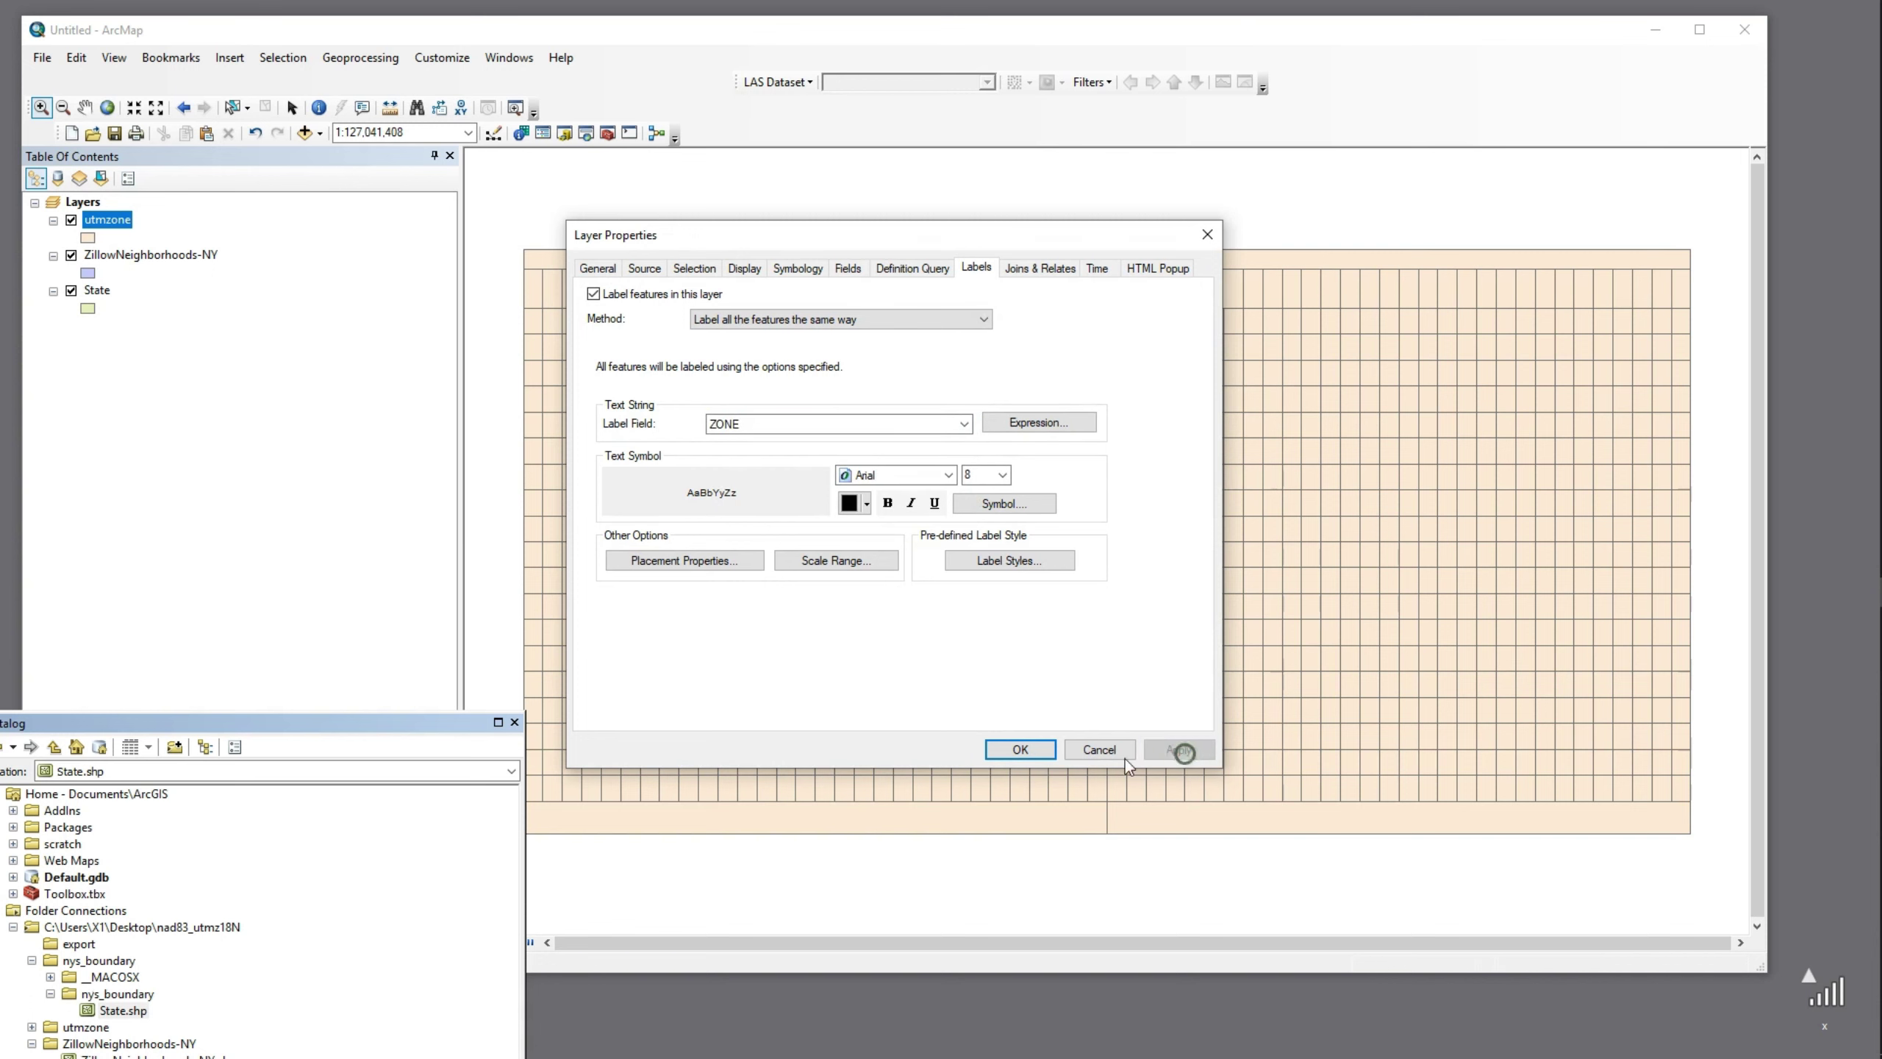
pyautogui.click(1035, 750)
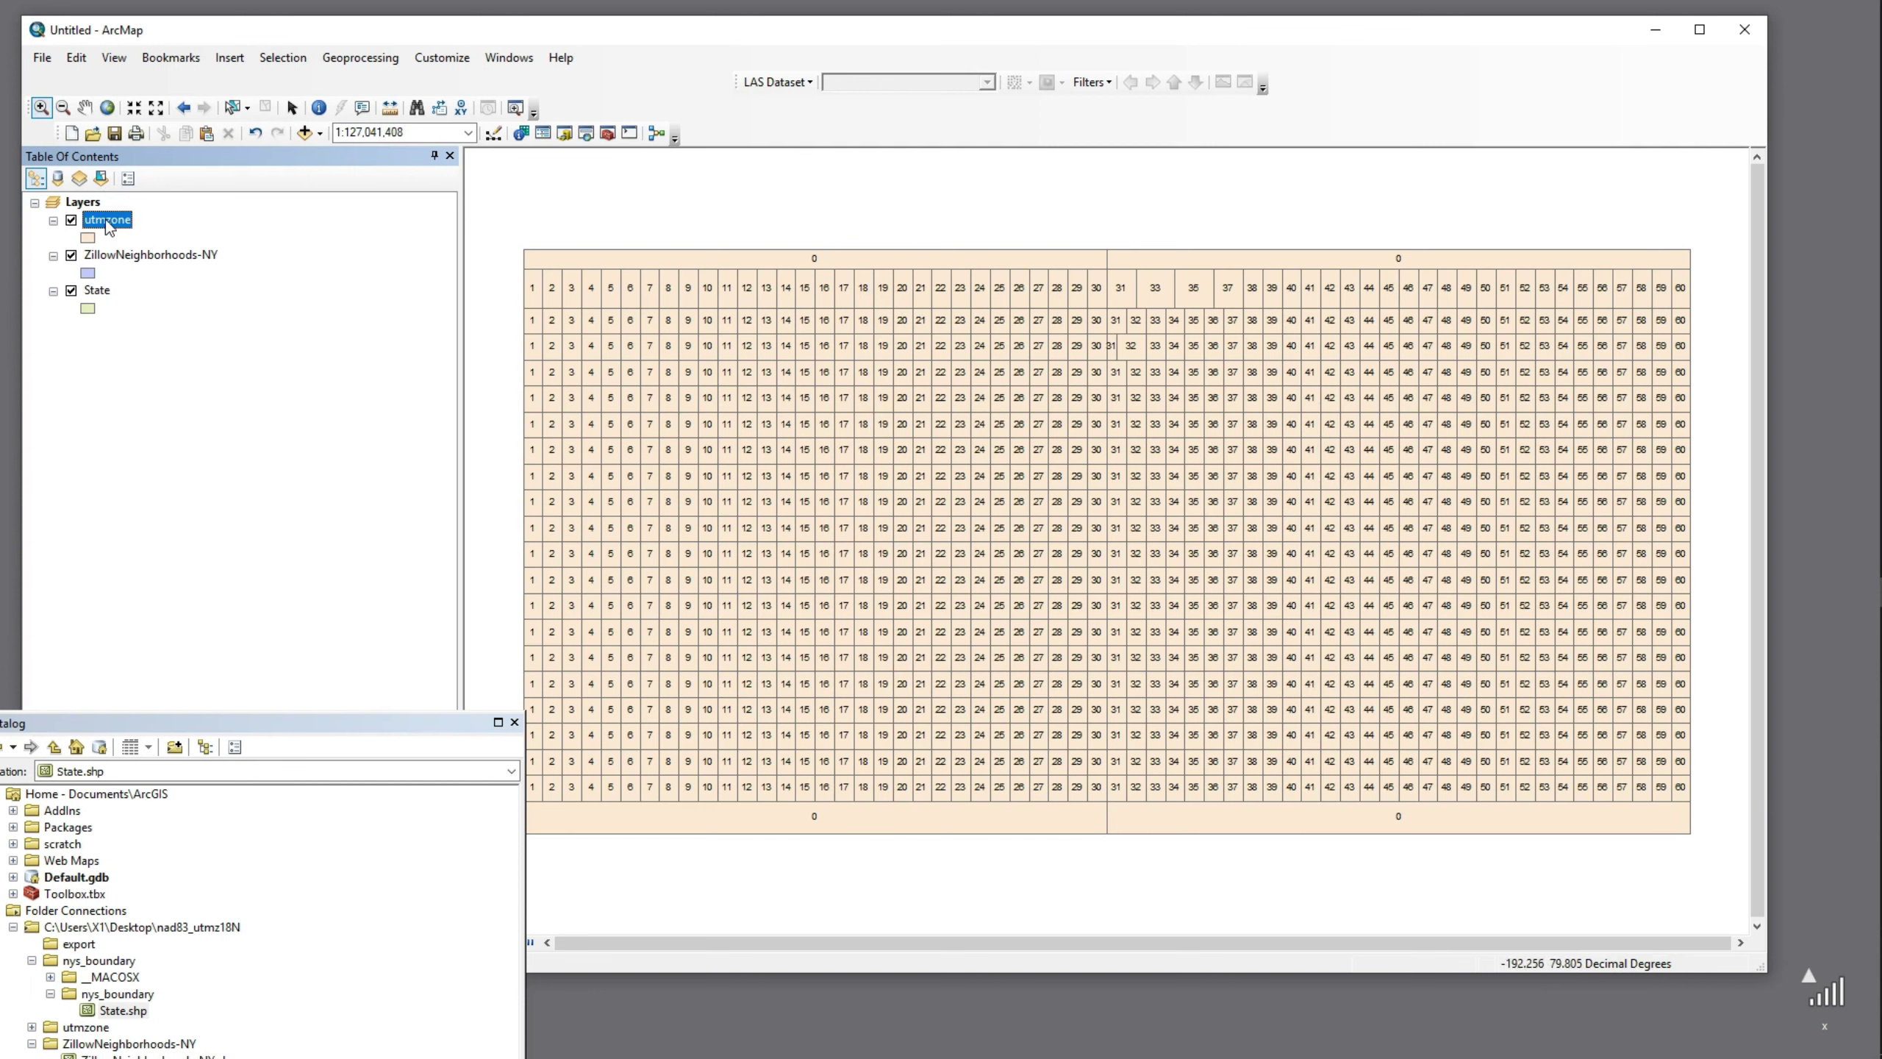
# Place the utmzone layer beneath State in the drawing order and zoom in on New York
pyautogui.moveTo(108, 227); pyautogui.dragTo(109, 300)
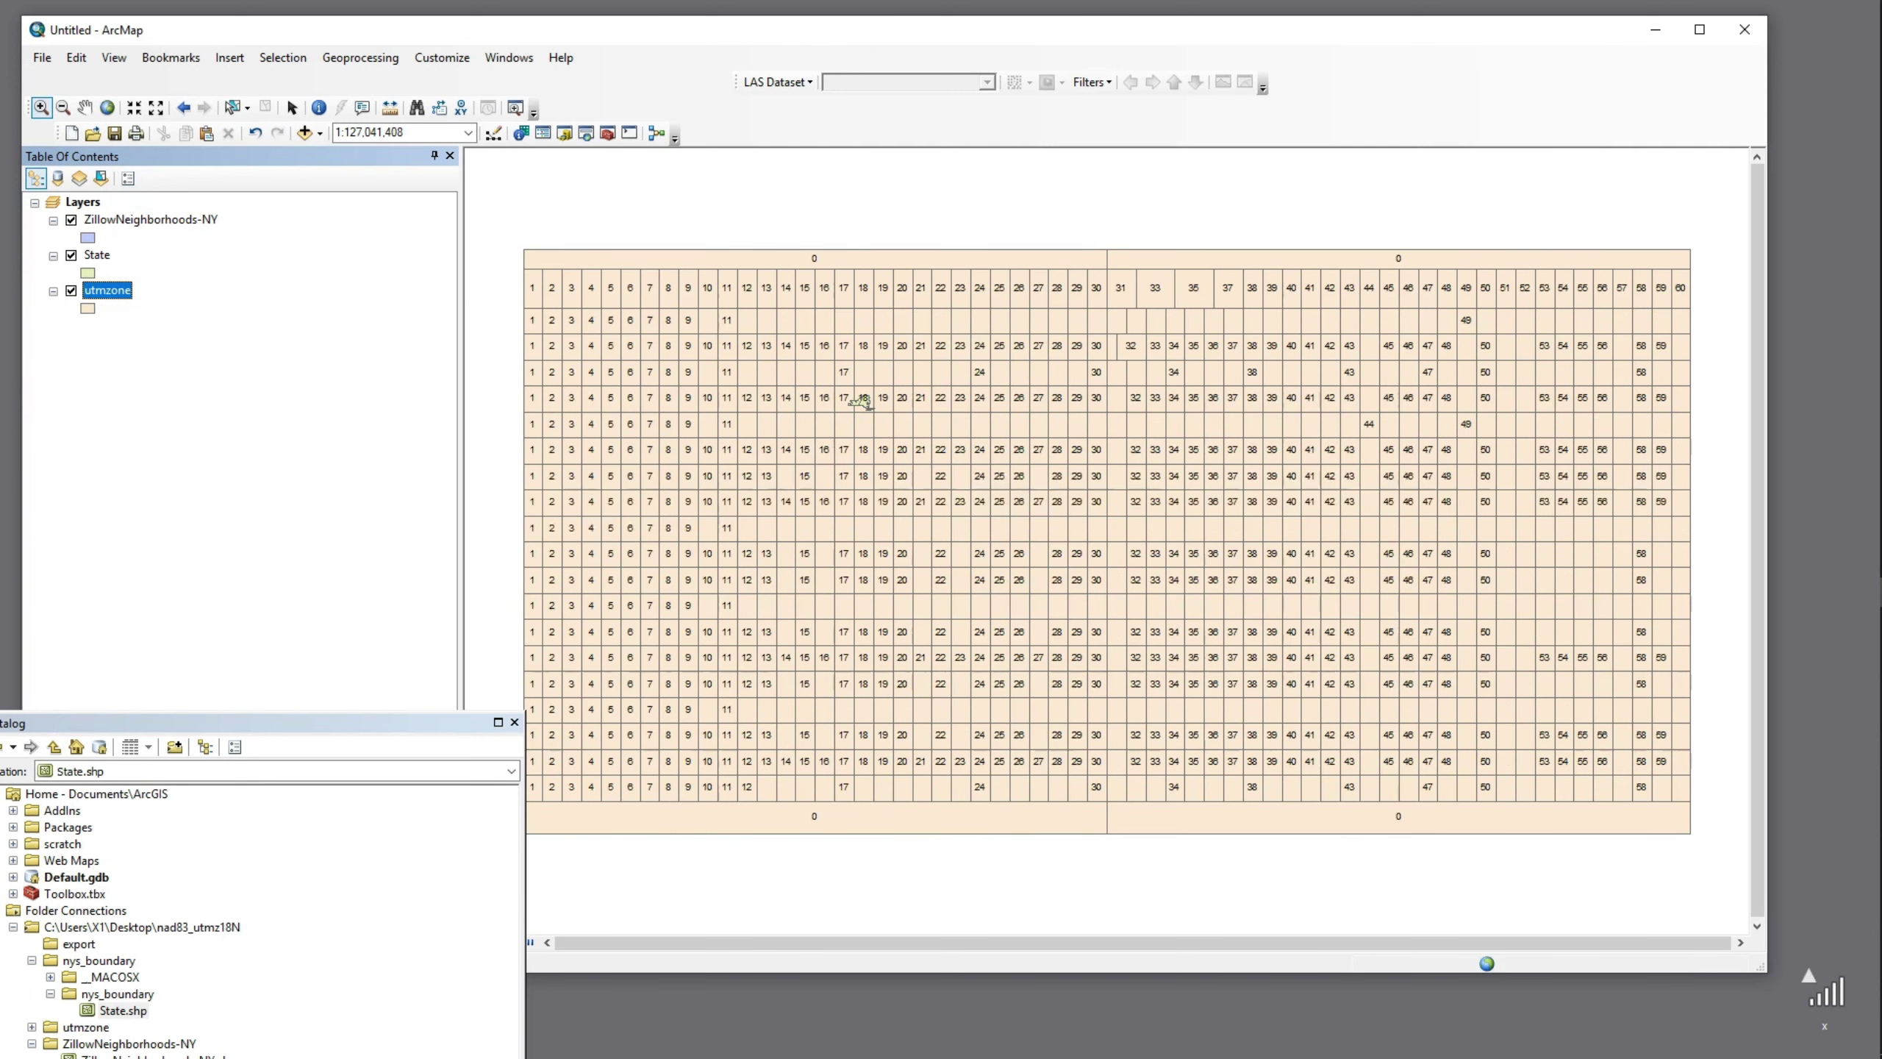
pyautogui.moveTo(815, 374); pyautogui.dragTo(921, 438)
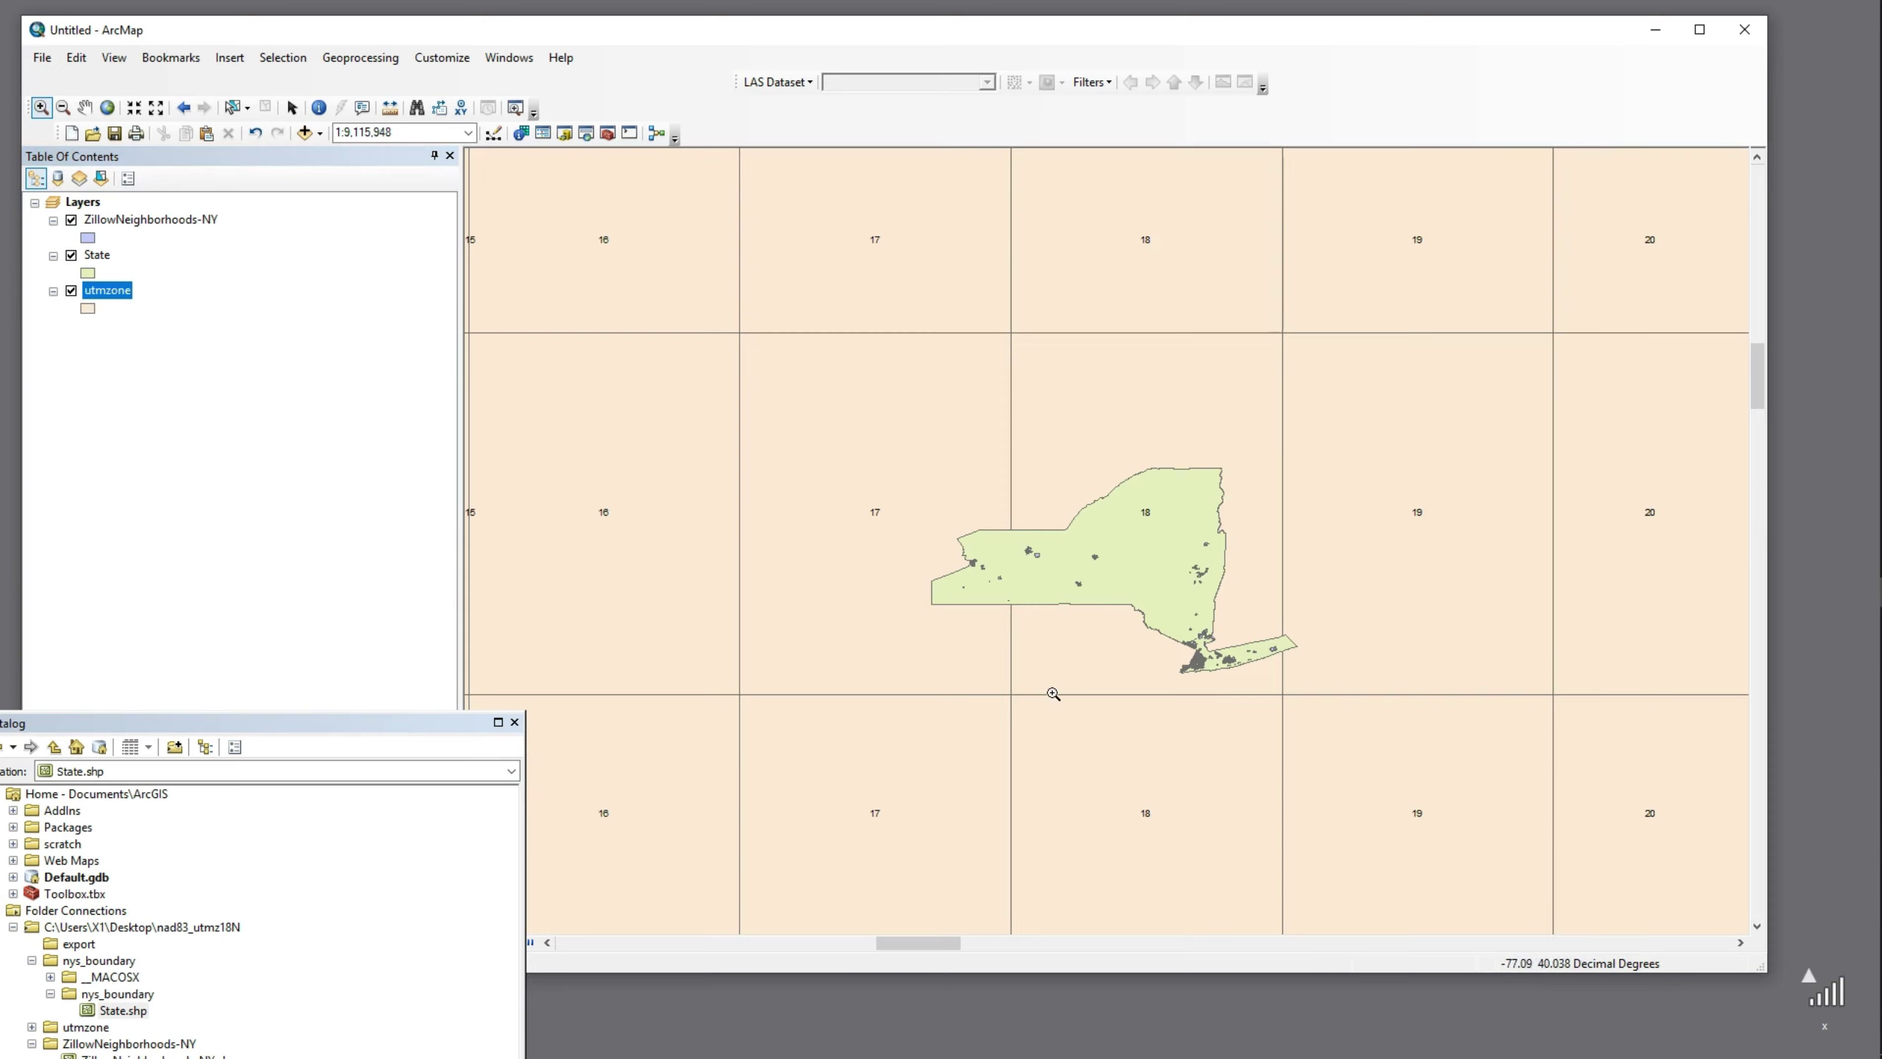
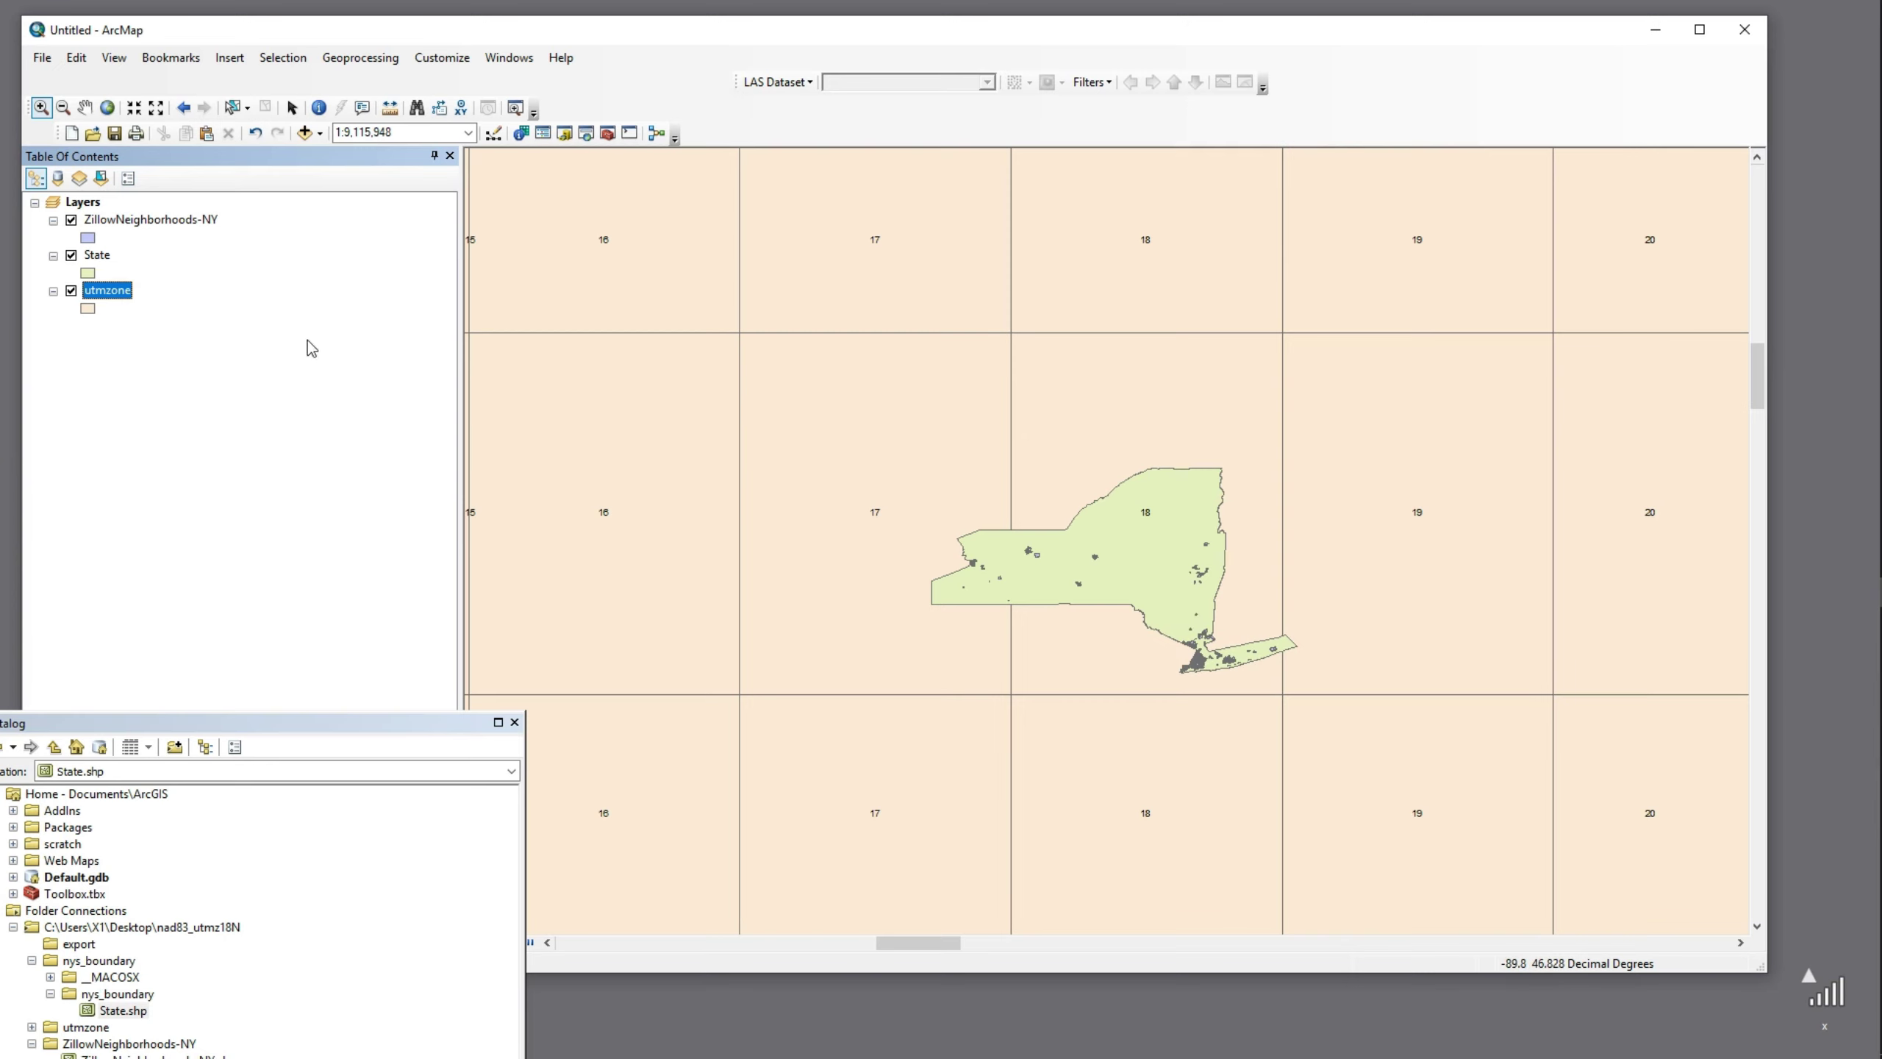
# Review the ZillowNeighborhoods-NY layer's source properties, from geographic coordinate system through angular unit
pyautogui.click(154, 222)
pyautogui.rightClick(158, 223)
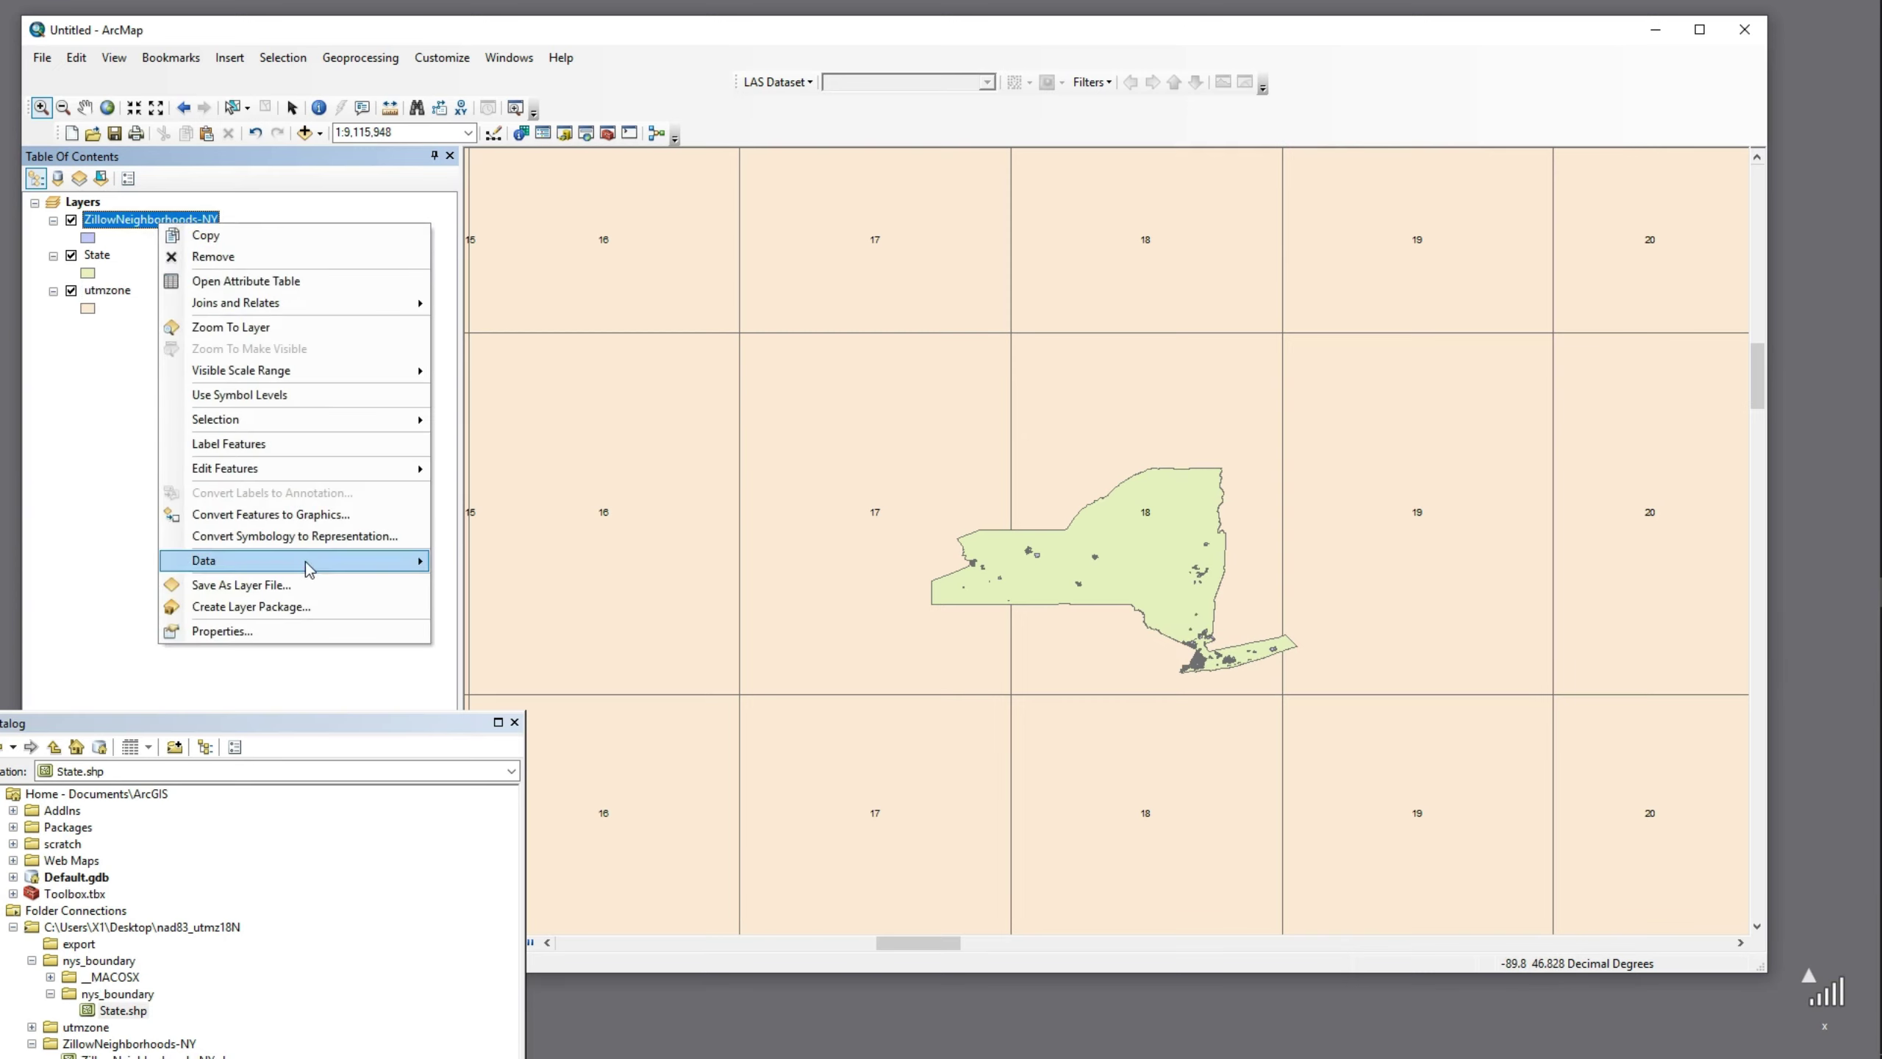
pyautogui.click(300, 631)
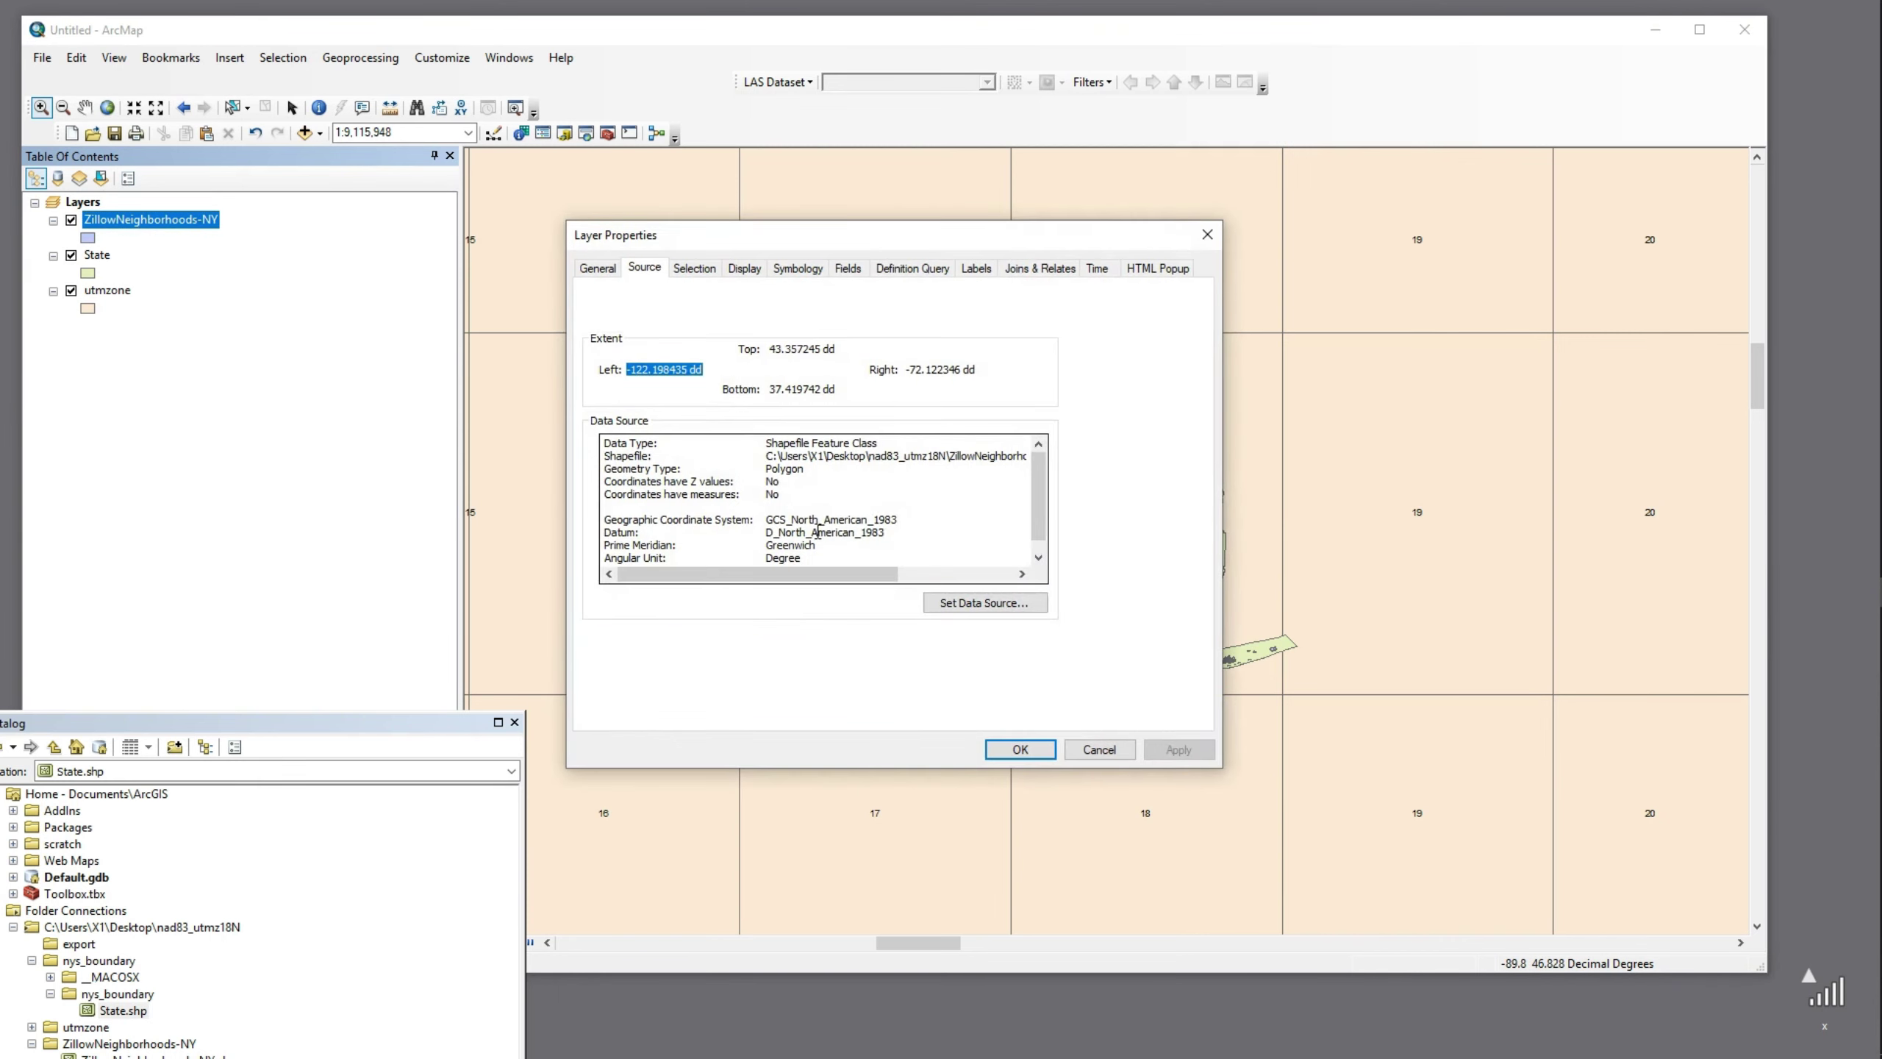
pyautogui.scroll(-1, 818, 532)
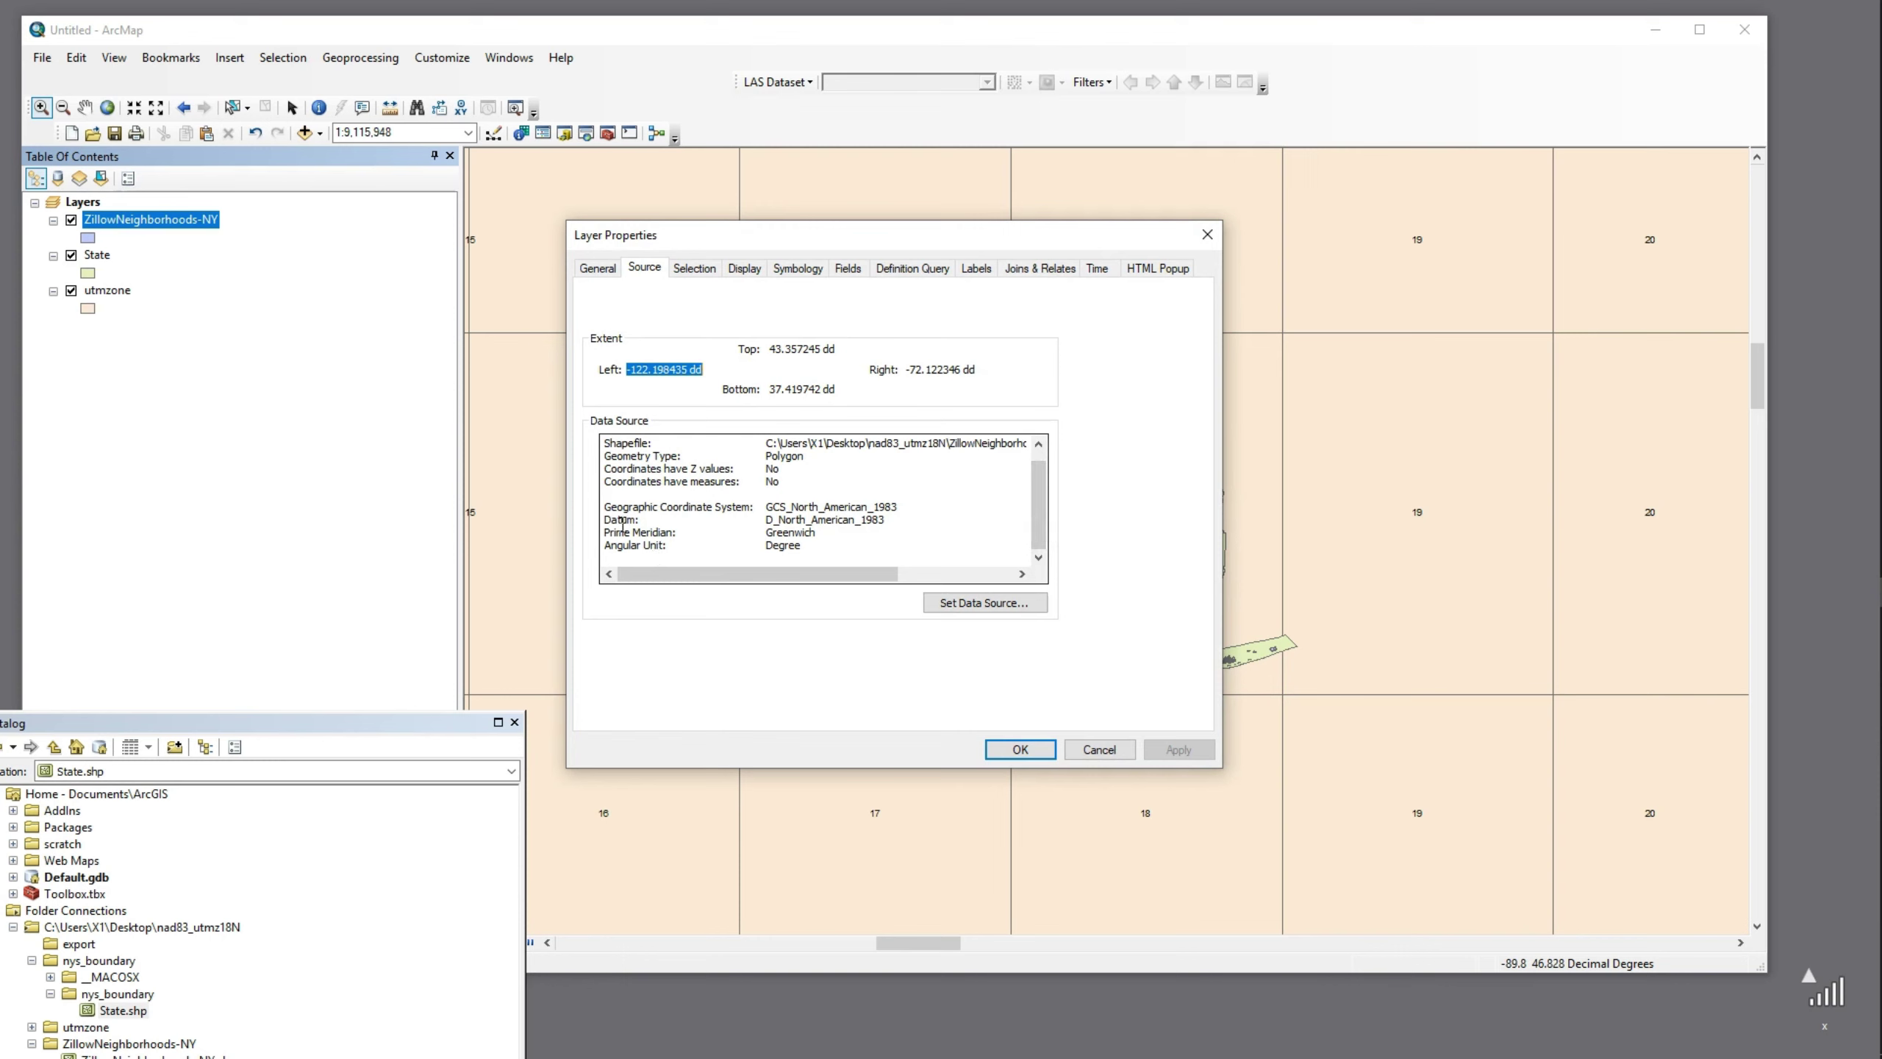
pyautogui.moveTo(814, 546); pyautogui.dragTo(602, 508)
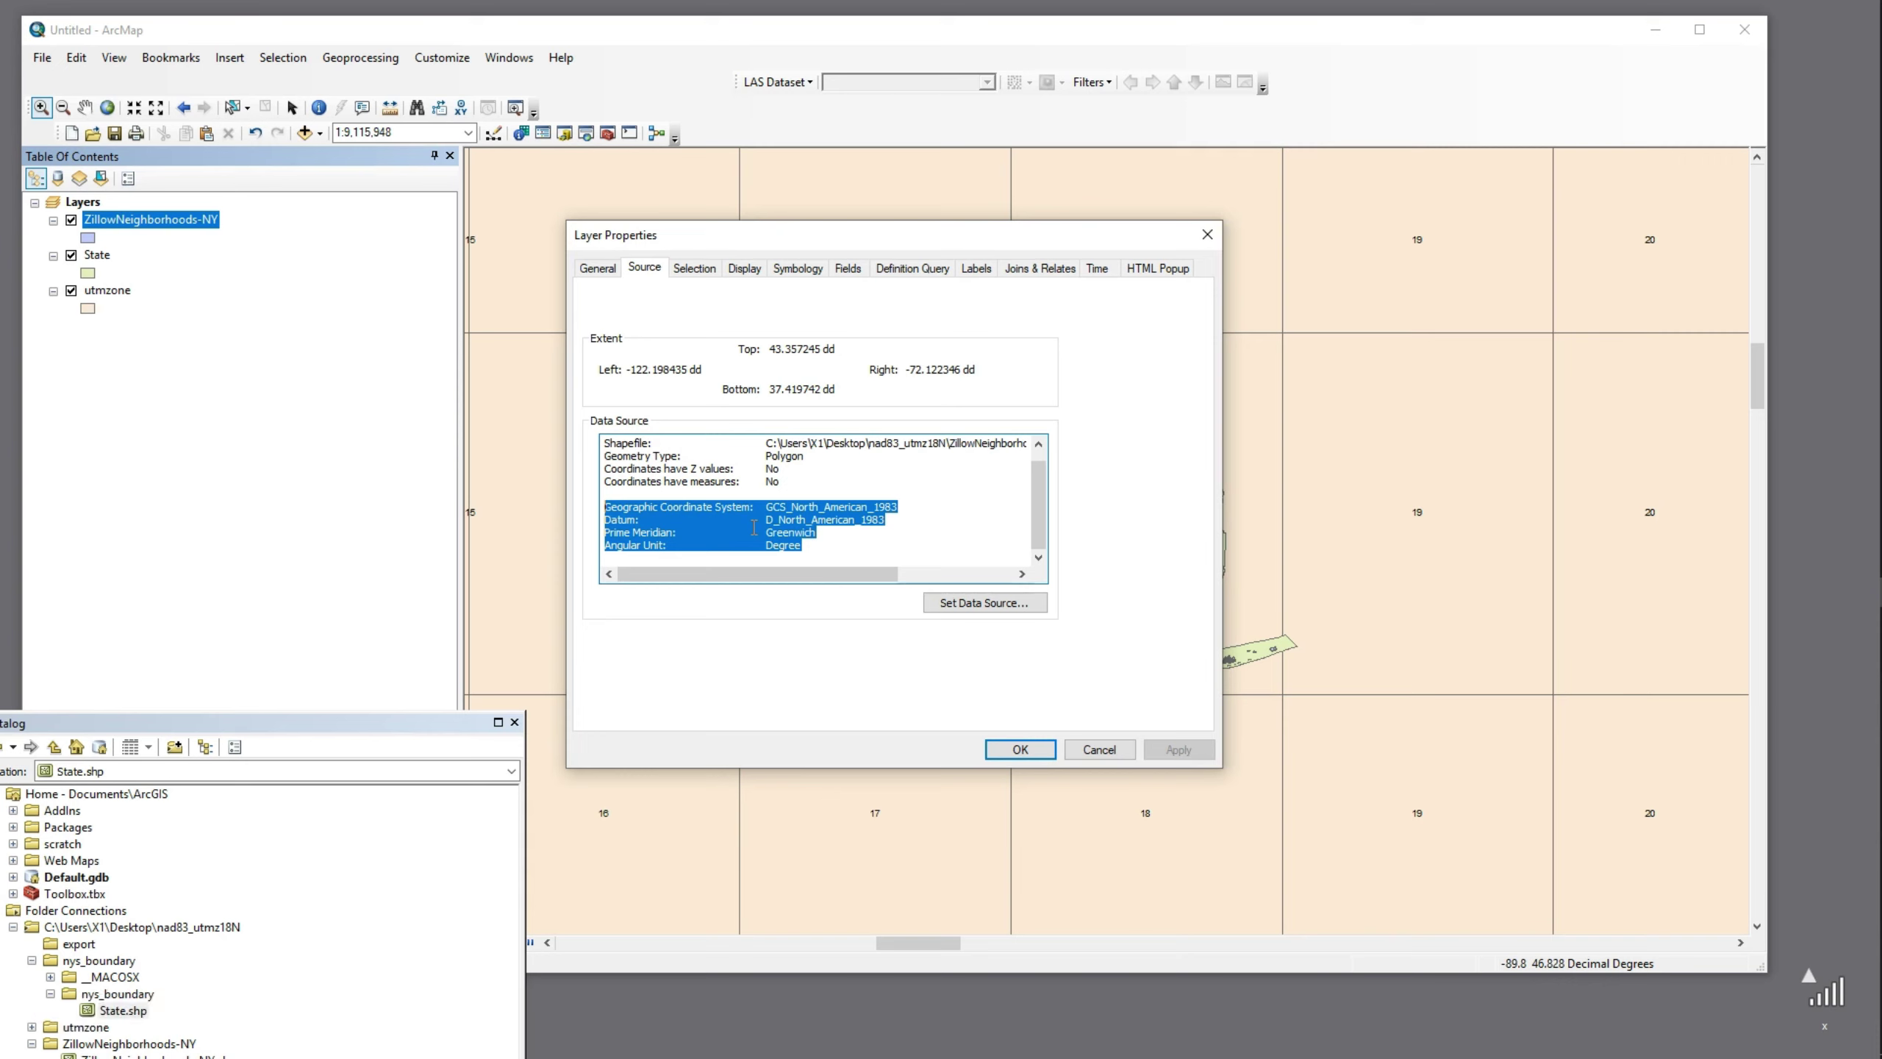
pyautogui.click(1106, 745)
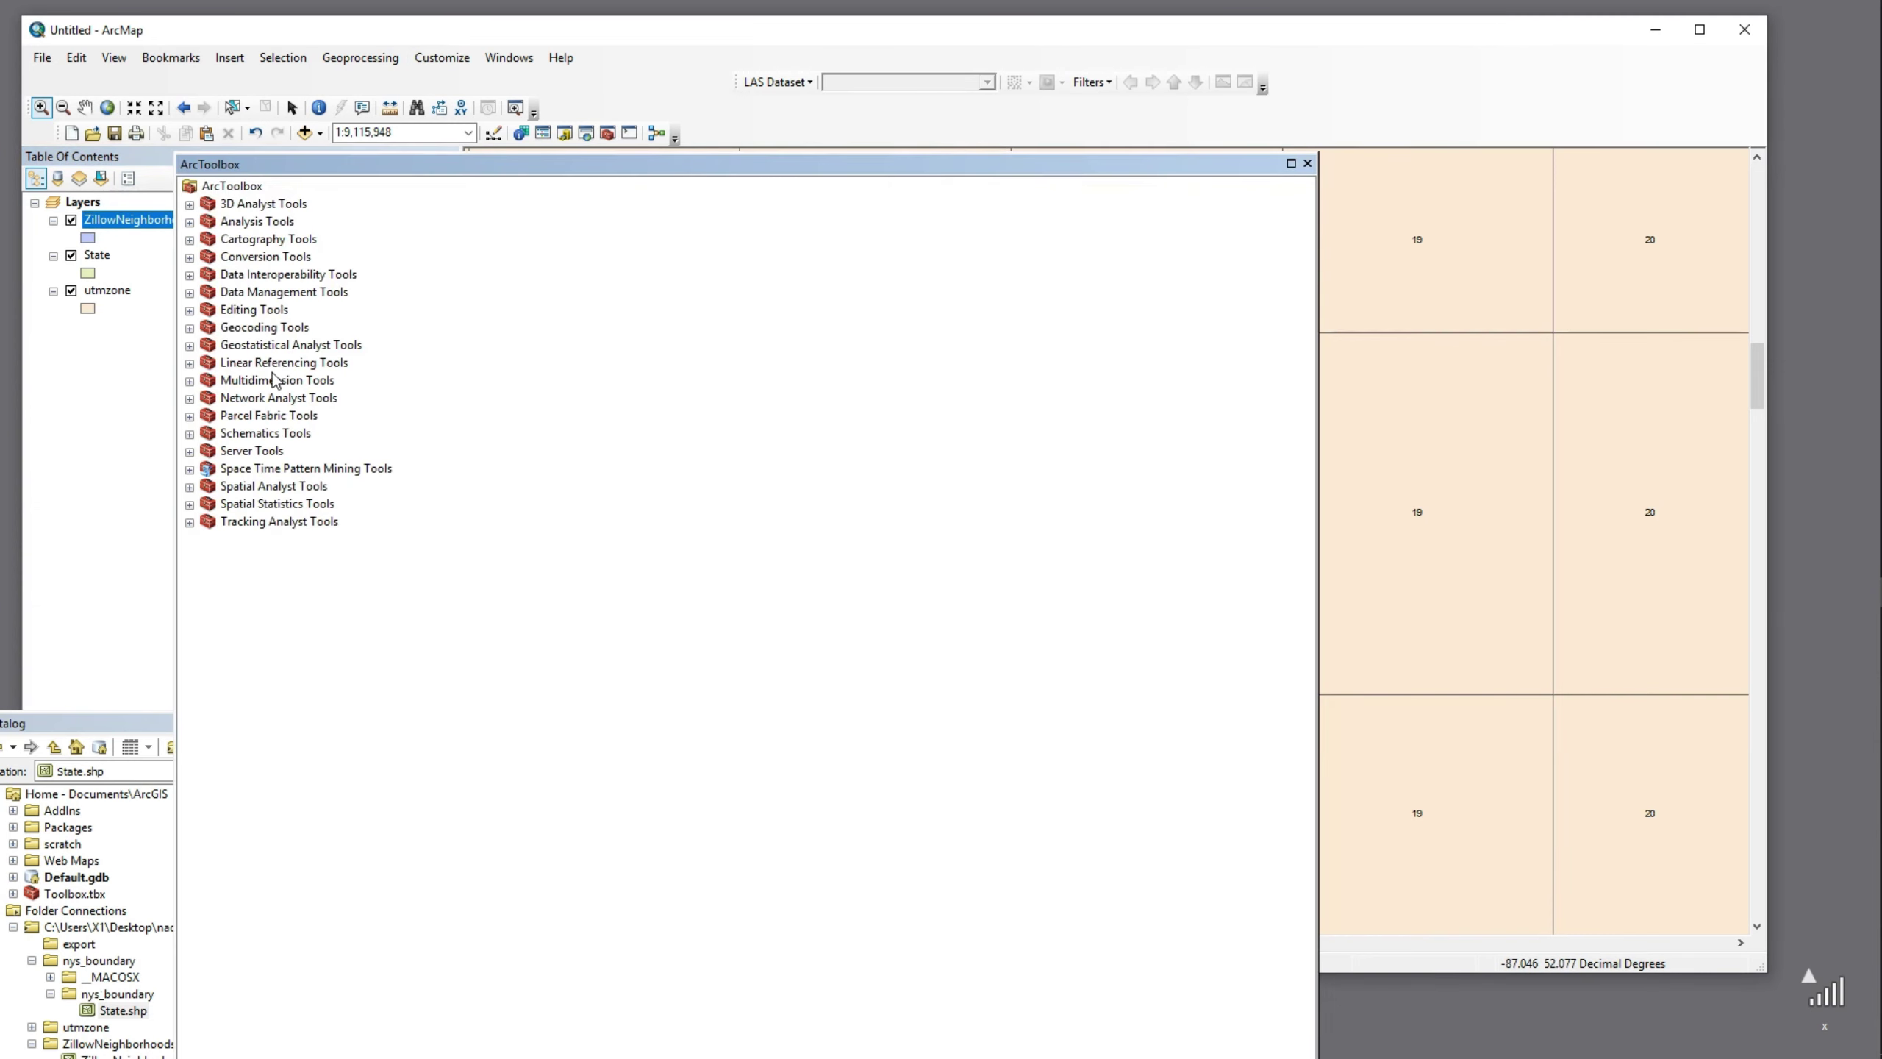
# Check the coordinate system of ZillowNeighborhoods-NY in the Define Projection tool, closing the tool without applying anything
pyautogui.doubleClick(281, 295)
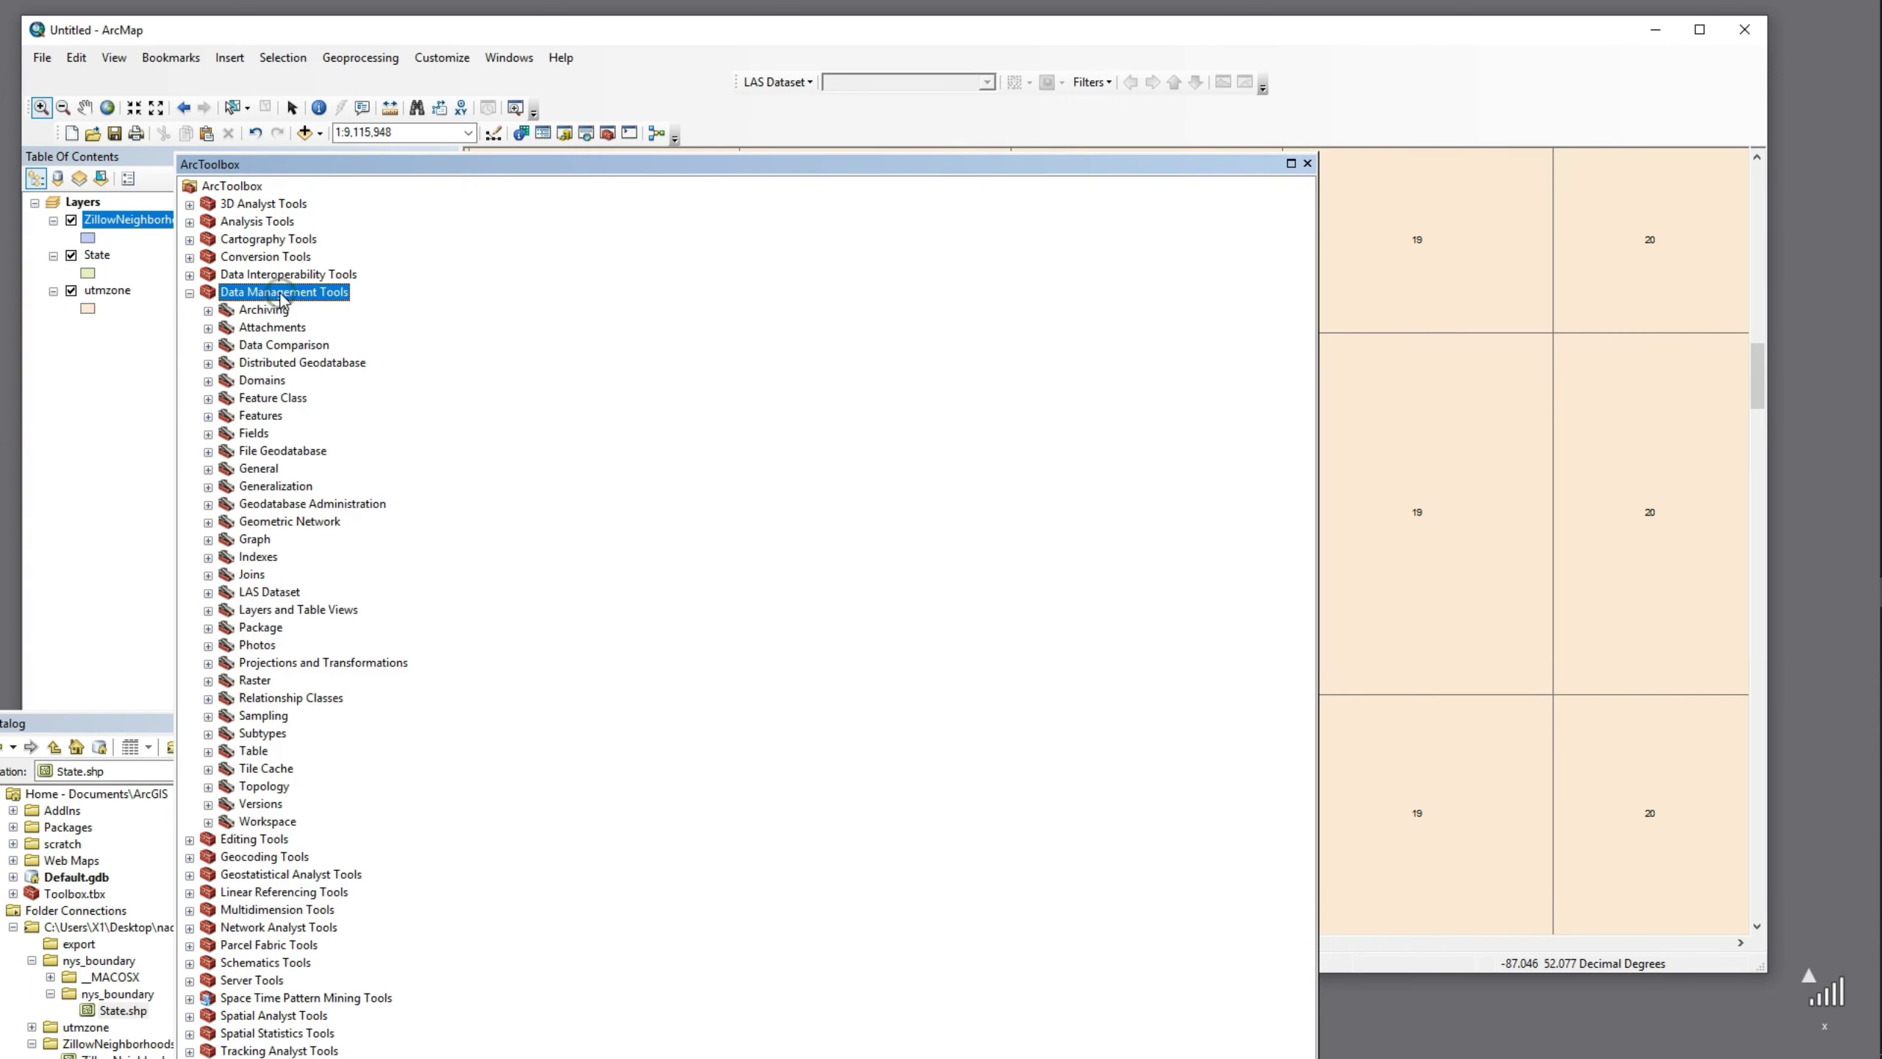
pyautogui.doubleClick(368, 664)
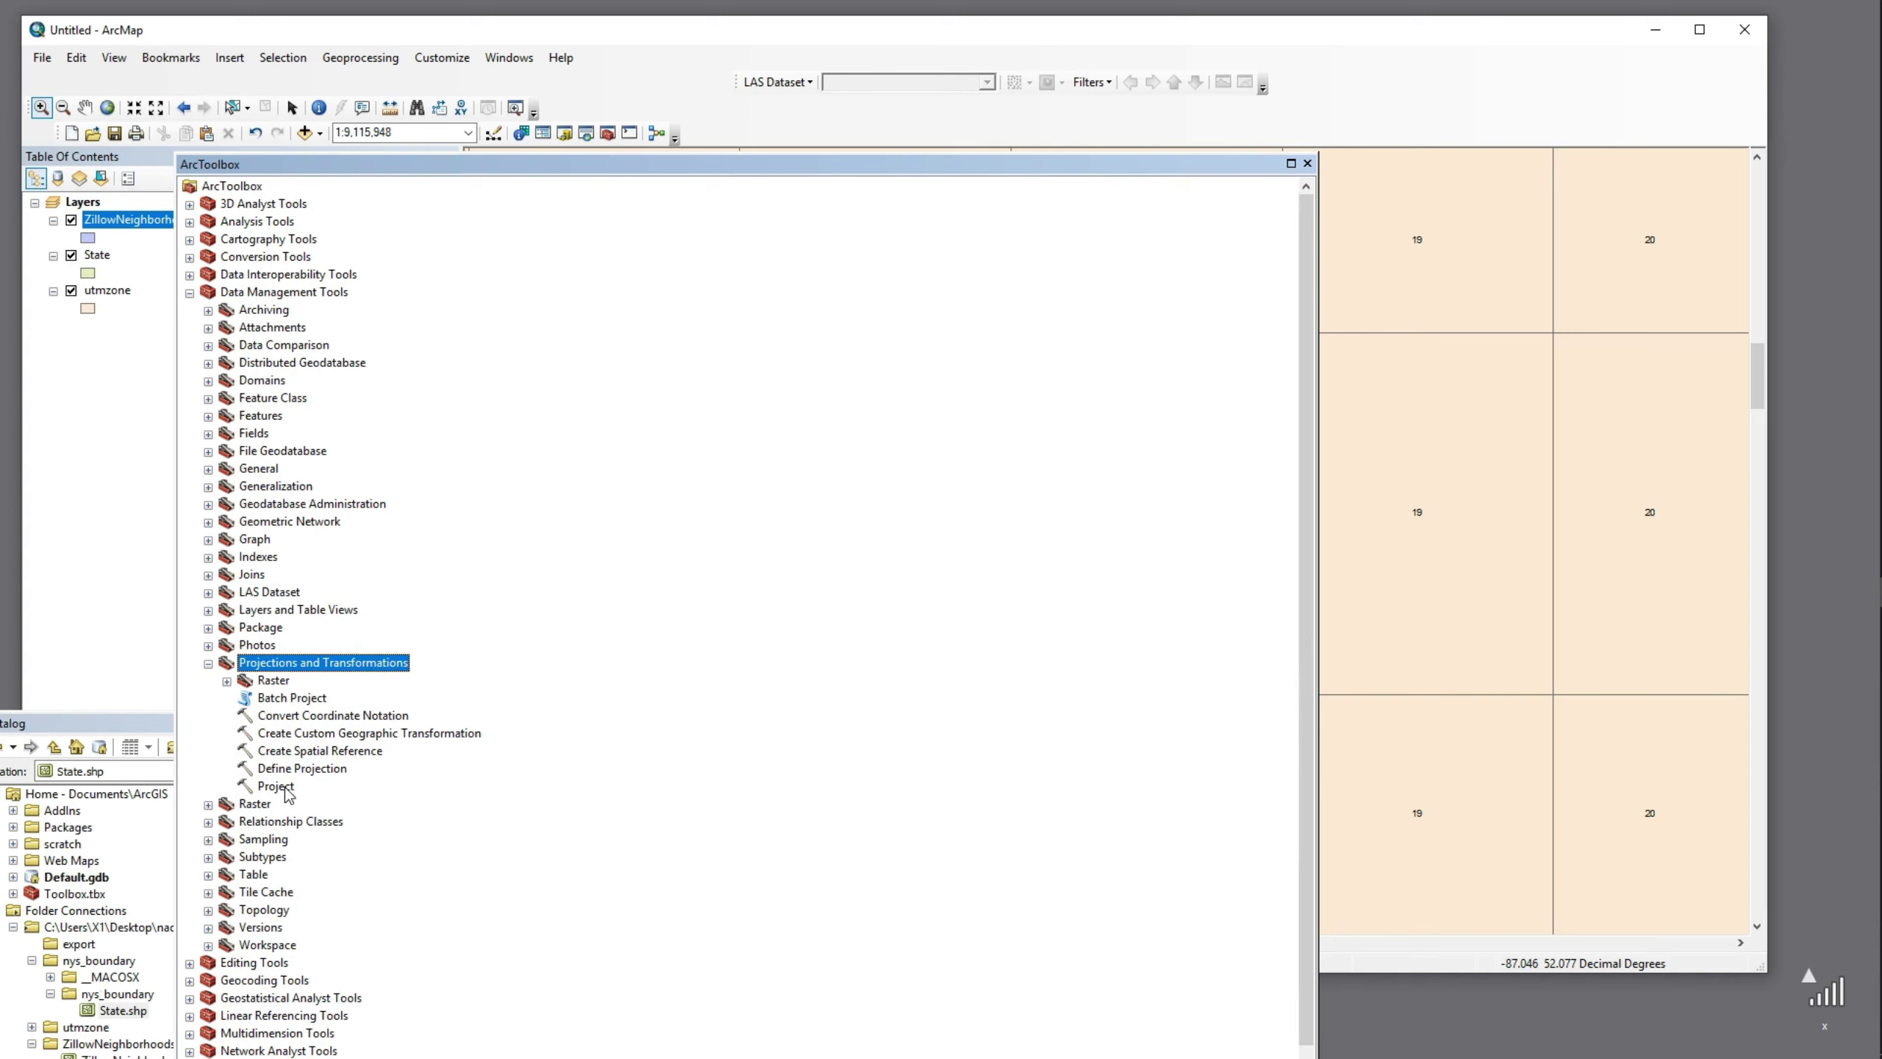
pyautogui.doubleClick(289, 771)
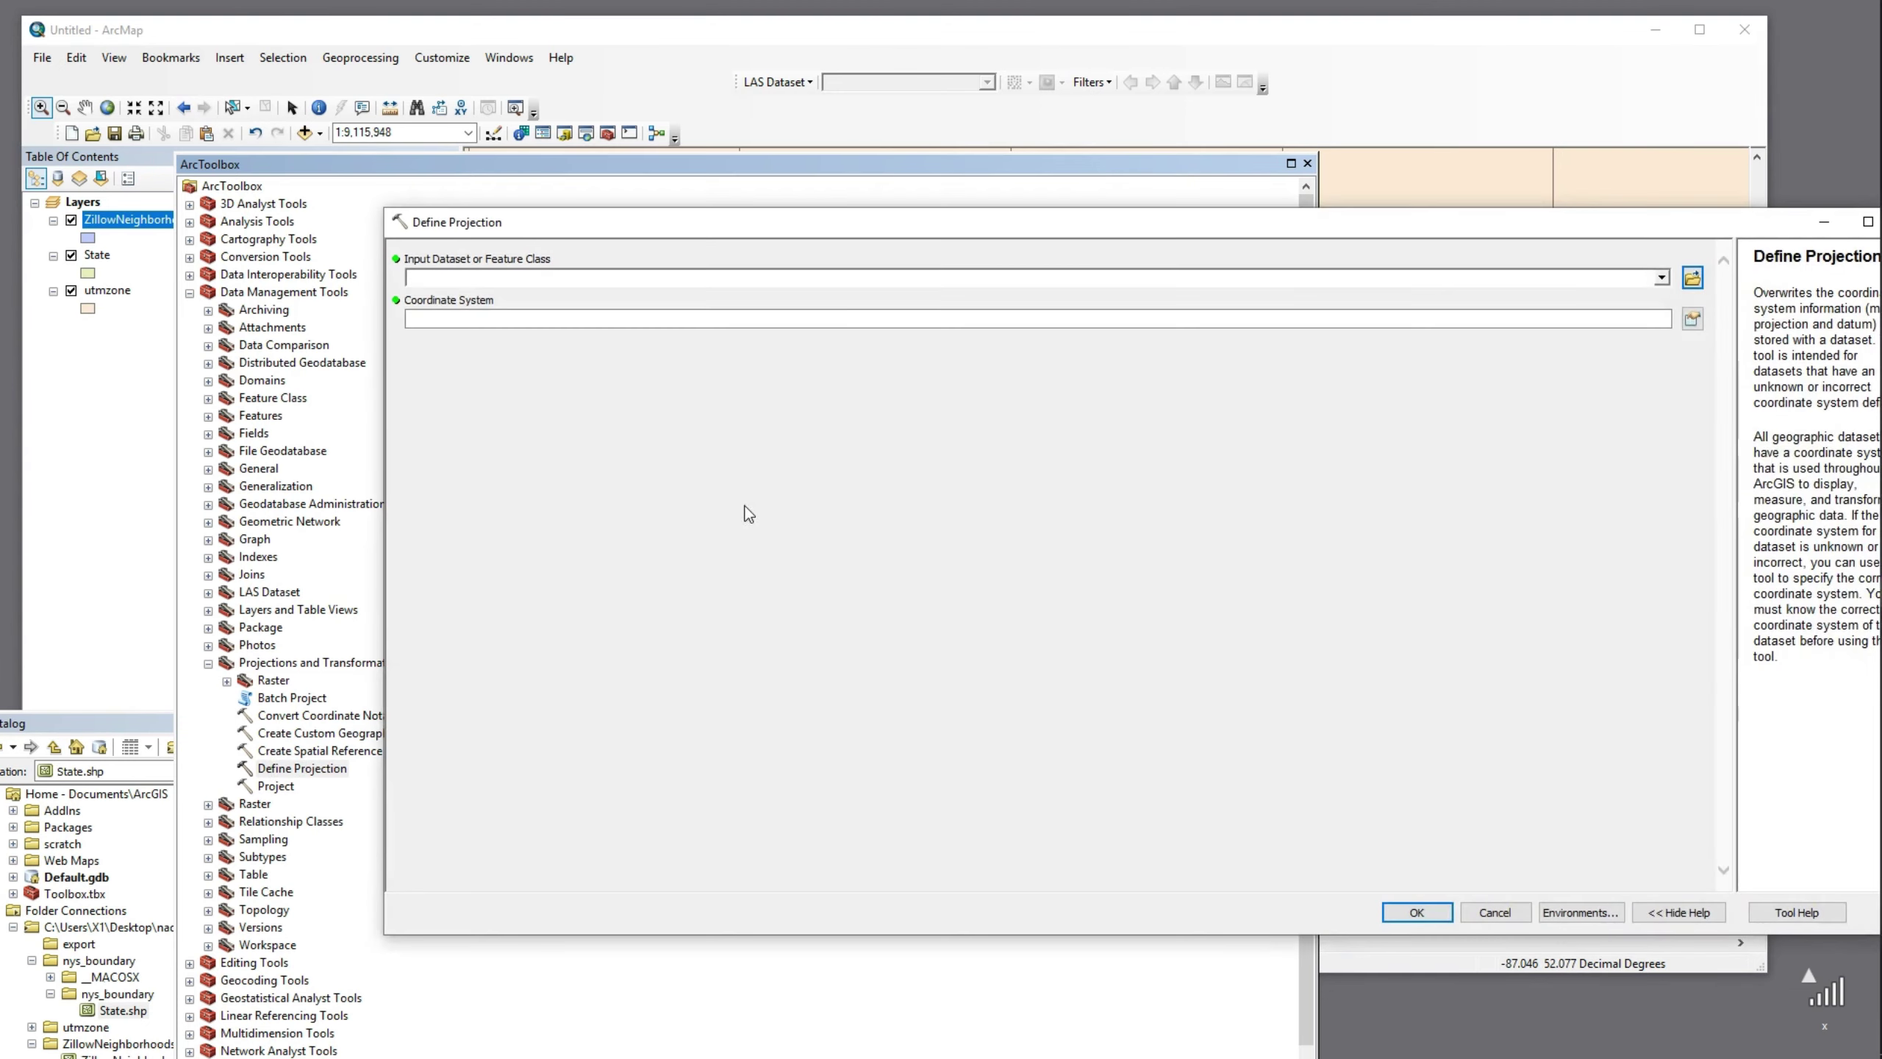
pyautogui.click(1661, 278)
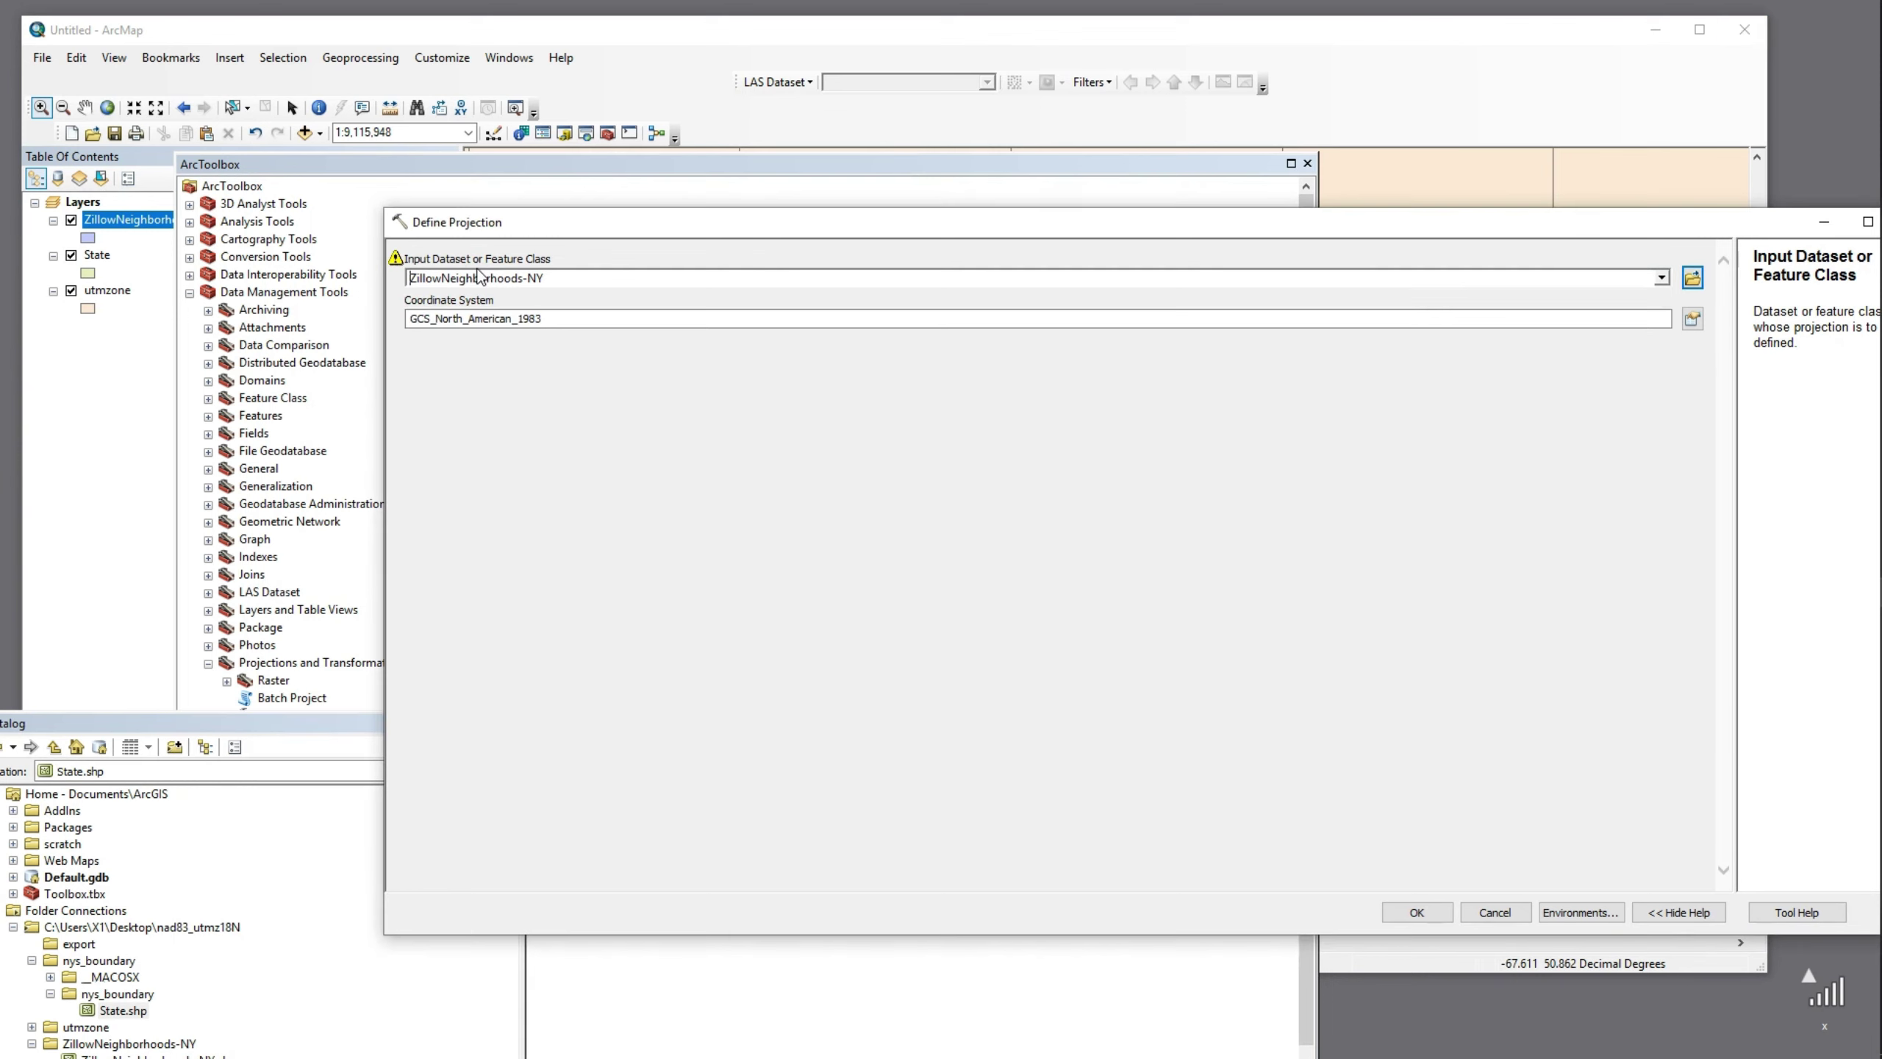
pyautogui.moveTo(543, 319); pyautogui.dragTo(407, 319)
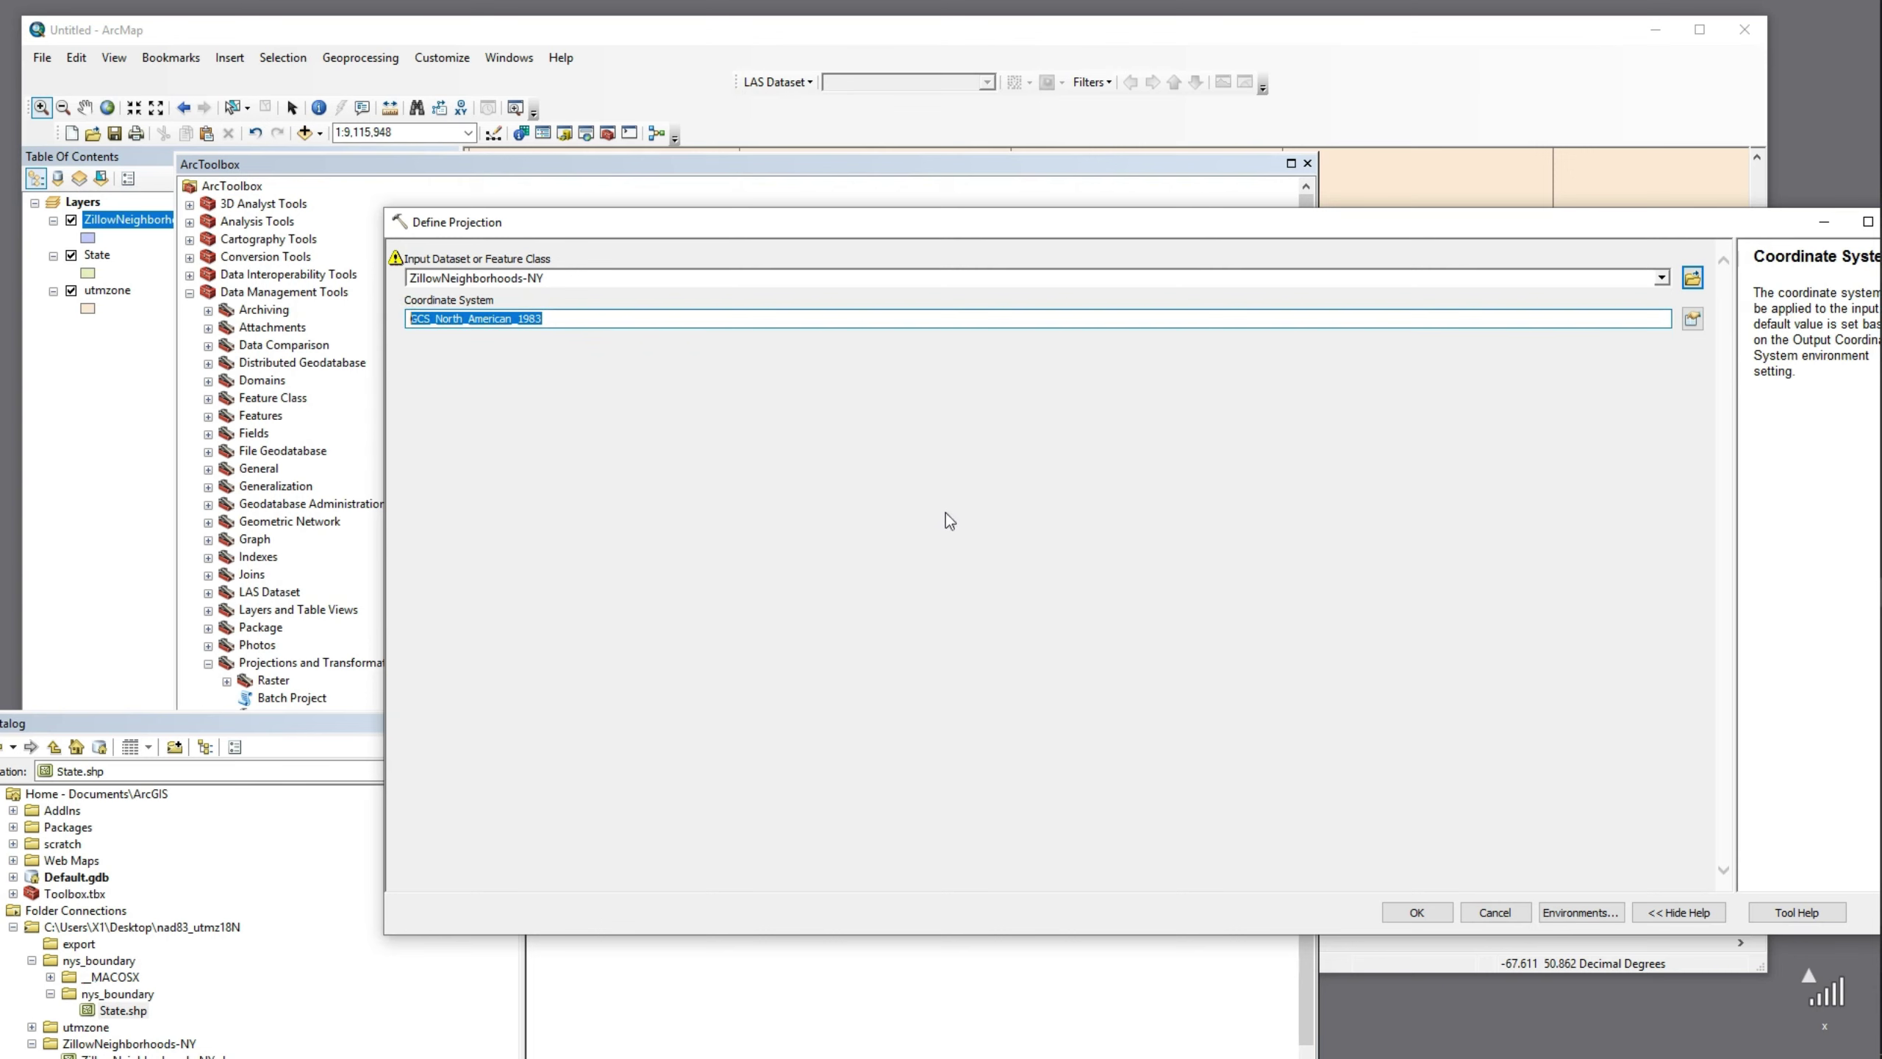
pyautogui.click(1493, 911)
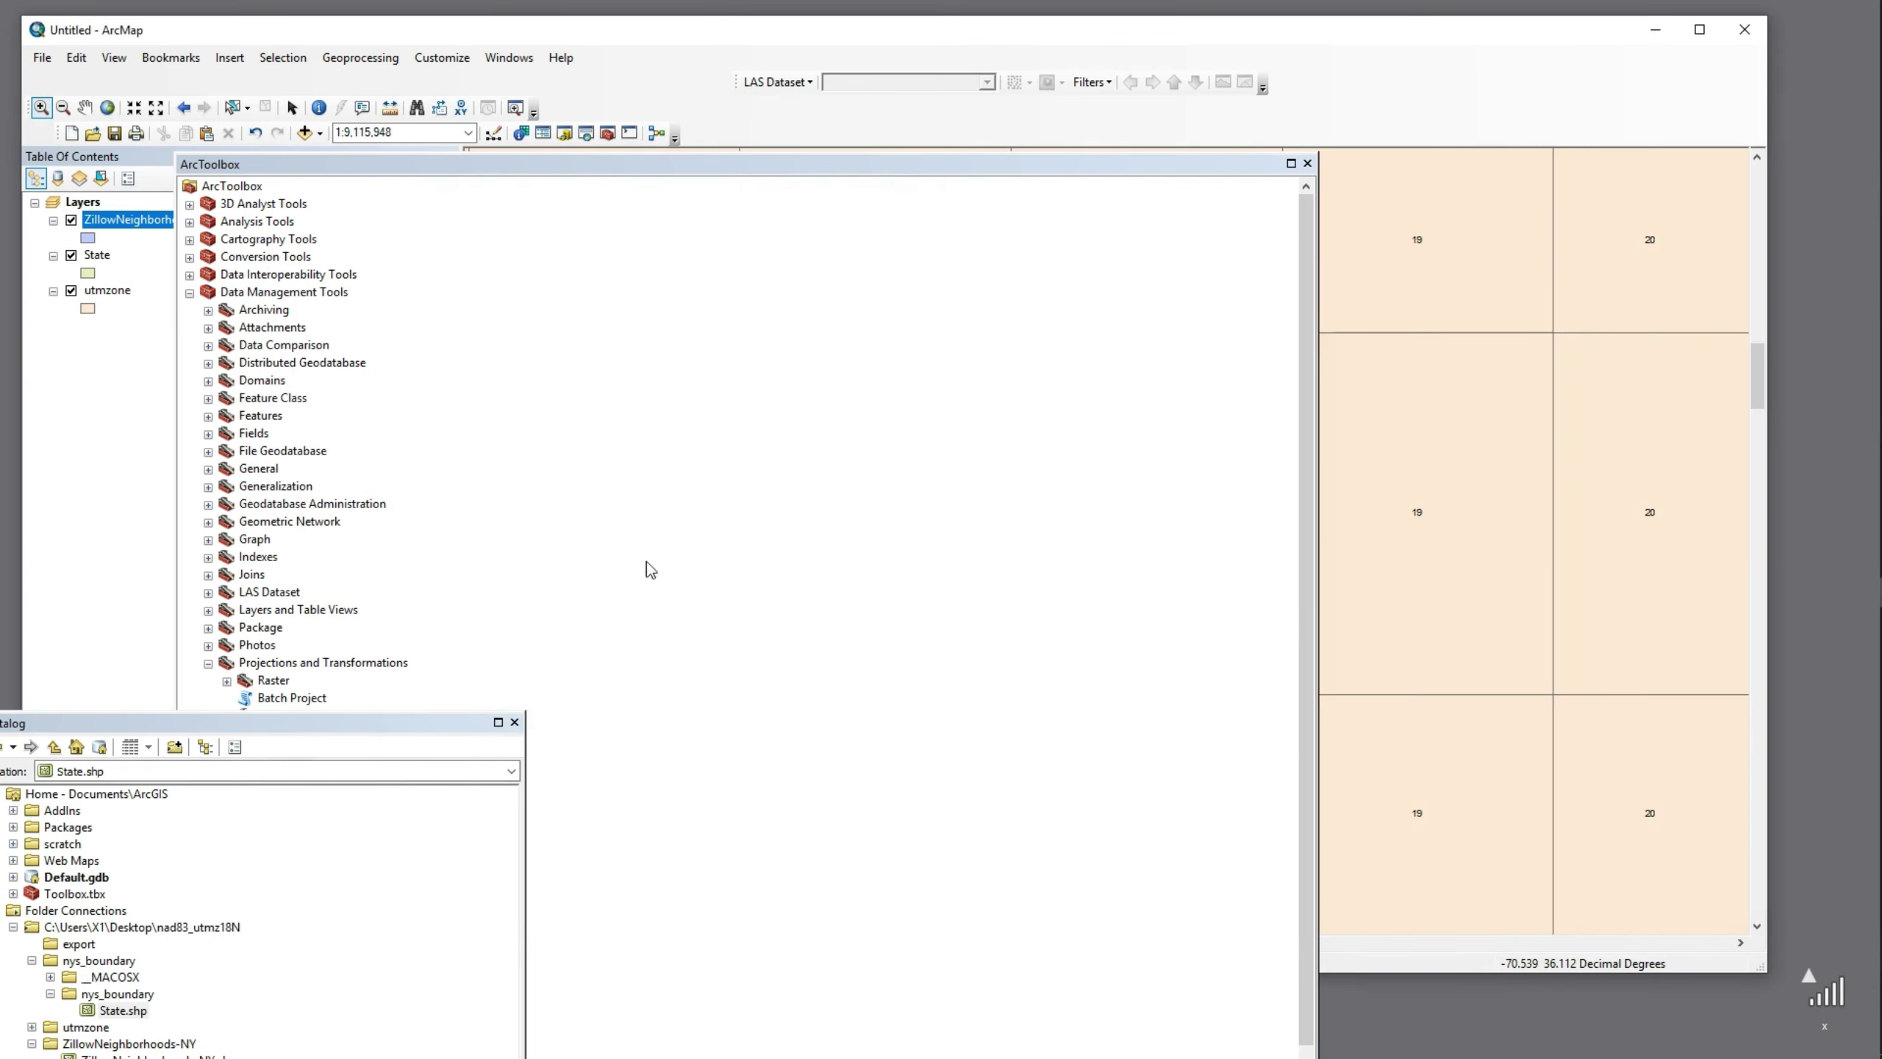
# Start the Project tool with ZillowNeighborhoods-NY as the input dataset and reposition its dialog
pyautogui.doubleClick(273, 789)
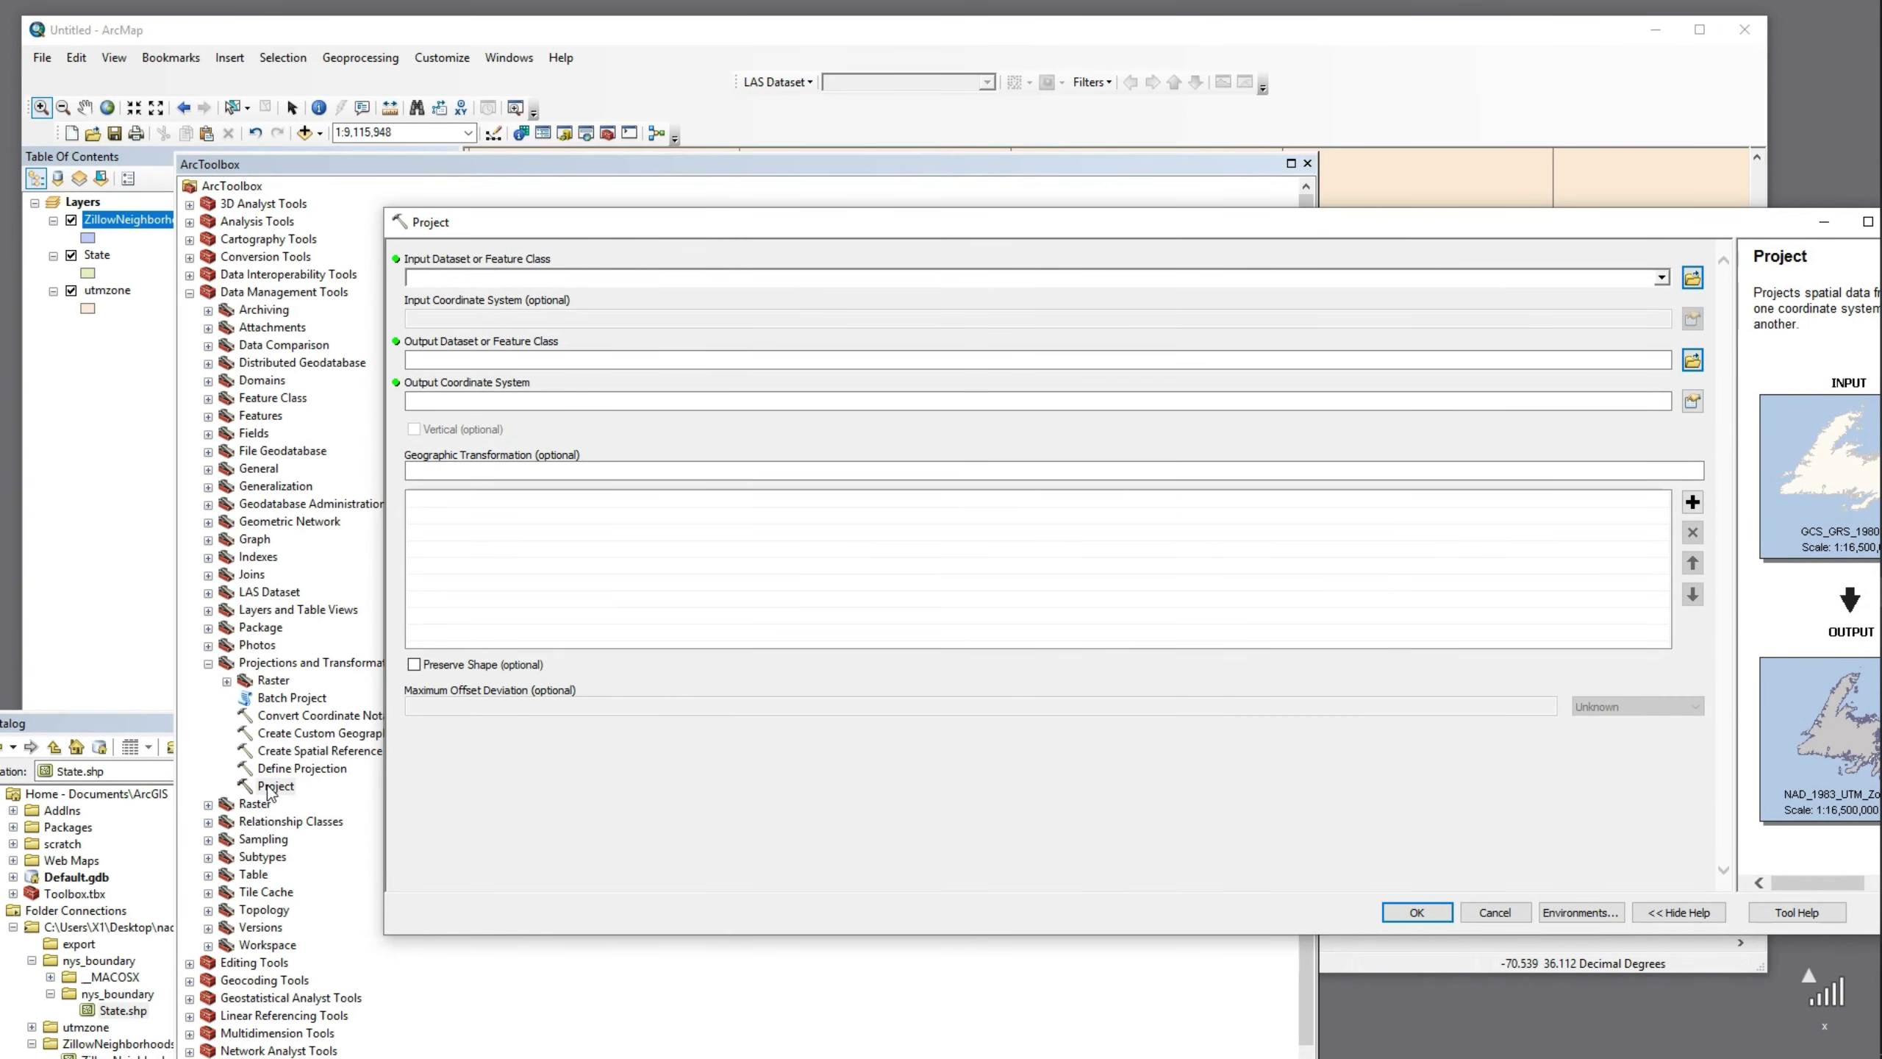
pyautogui.click(1661, 277)
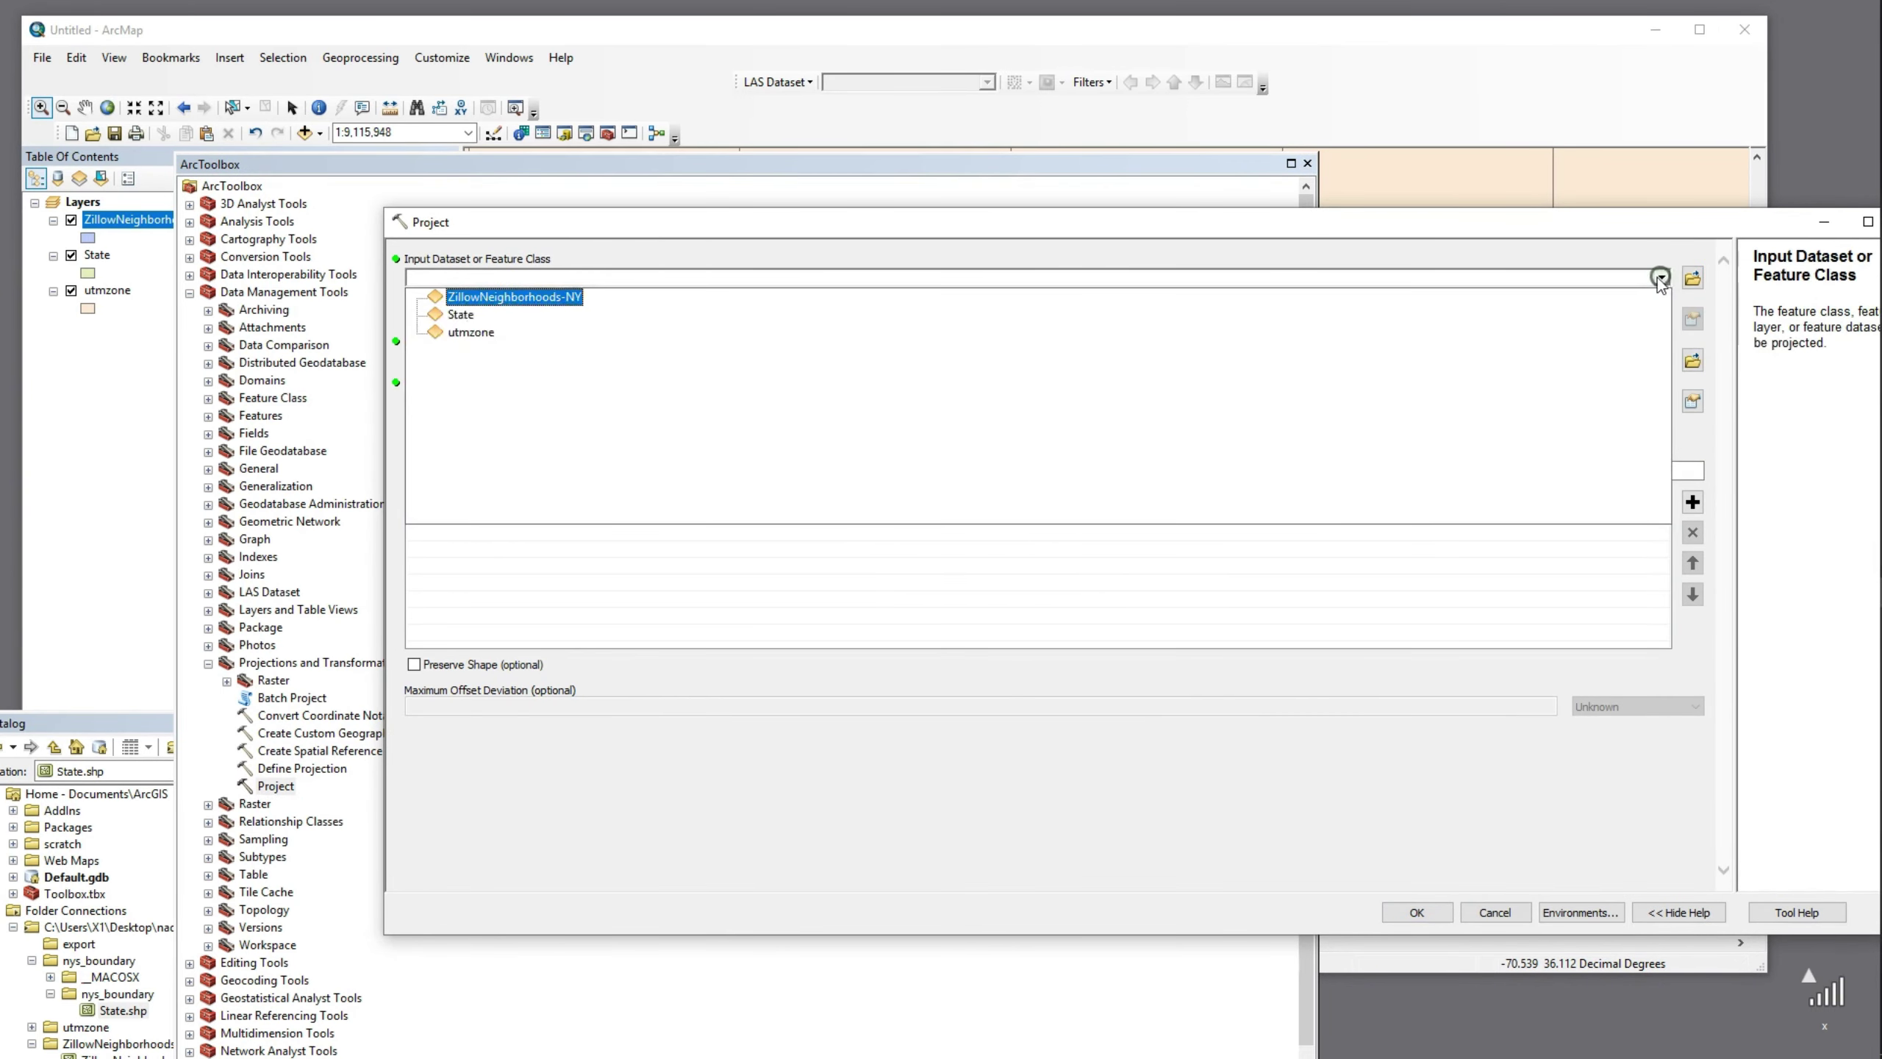
pyautogui.click(523, 297)
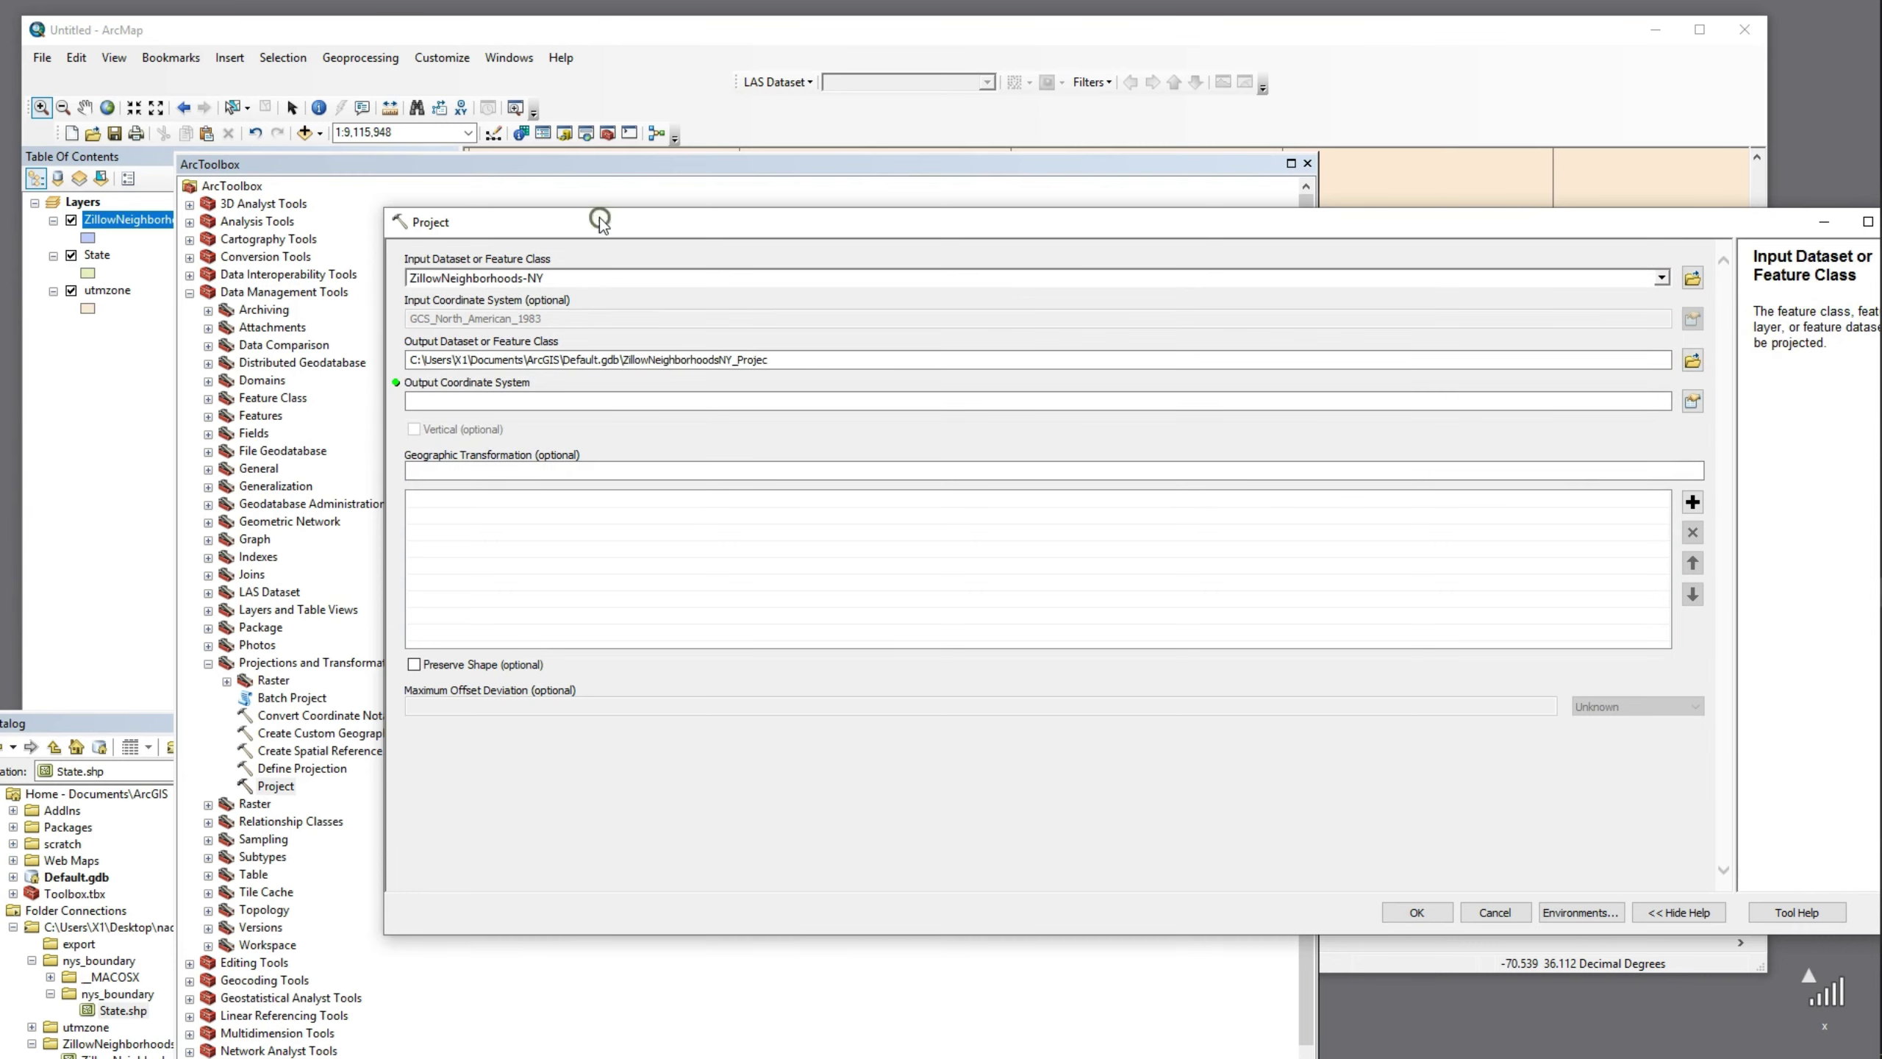
pyautogui.moveTo(600, 218); pyautogui.dragTo(502, 200)
# Set the projected output to be saved in the export folder under the name ZB_utmz18N
pyautogui.click(1594, 342)
pyautogui.click(1092, 438)
pyautogui.doubleClick(859, 465)
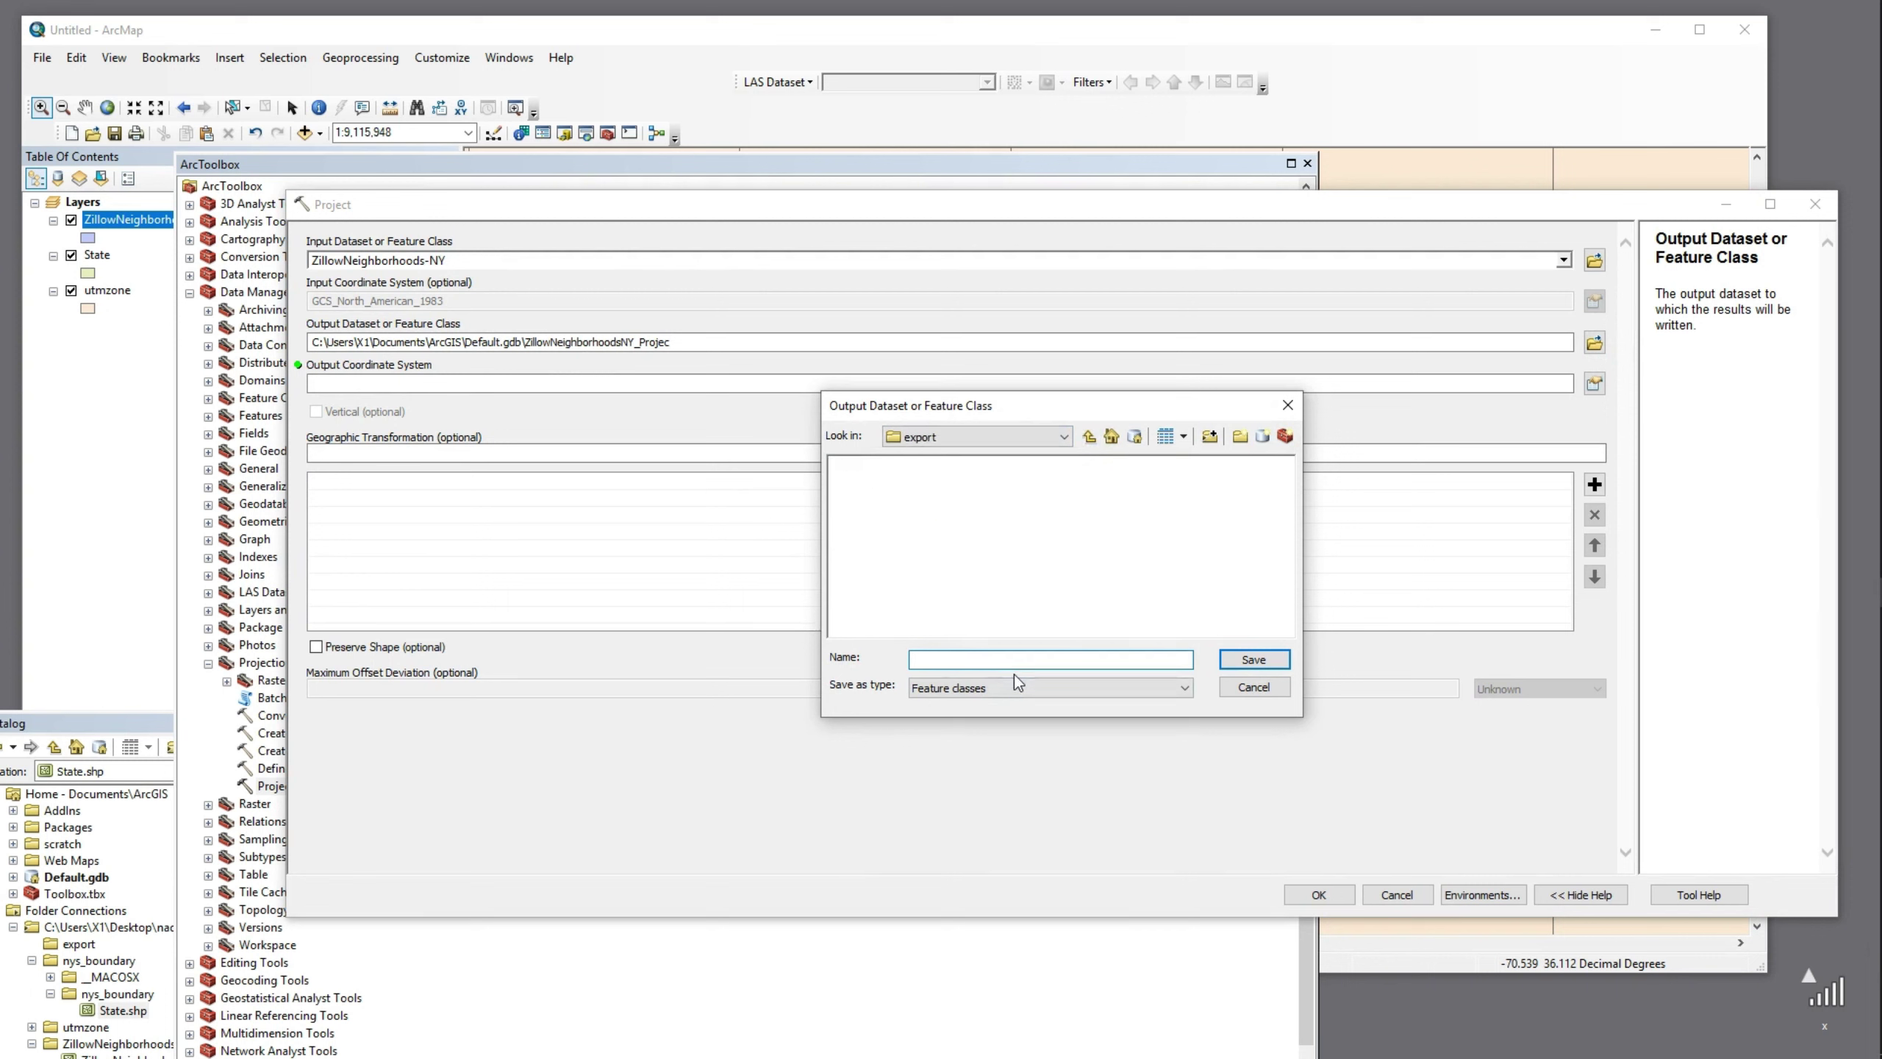
pyautogui.write('ZB_utmz18N')
pyautogui.click(1252, 659)
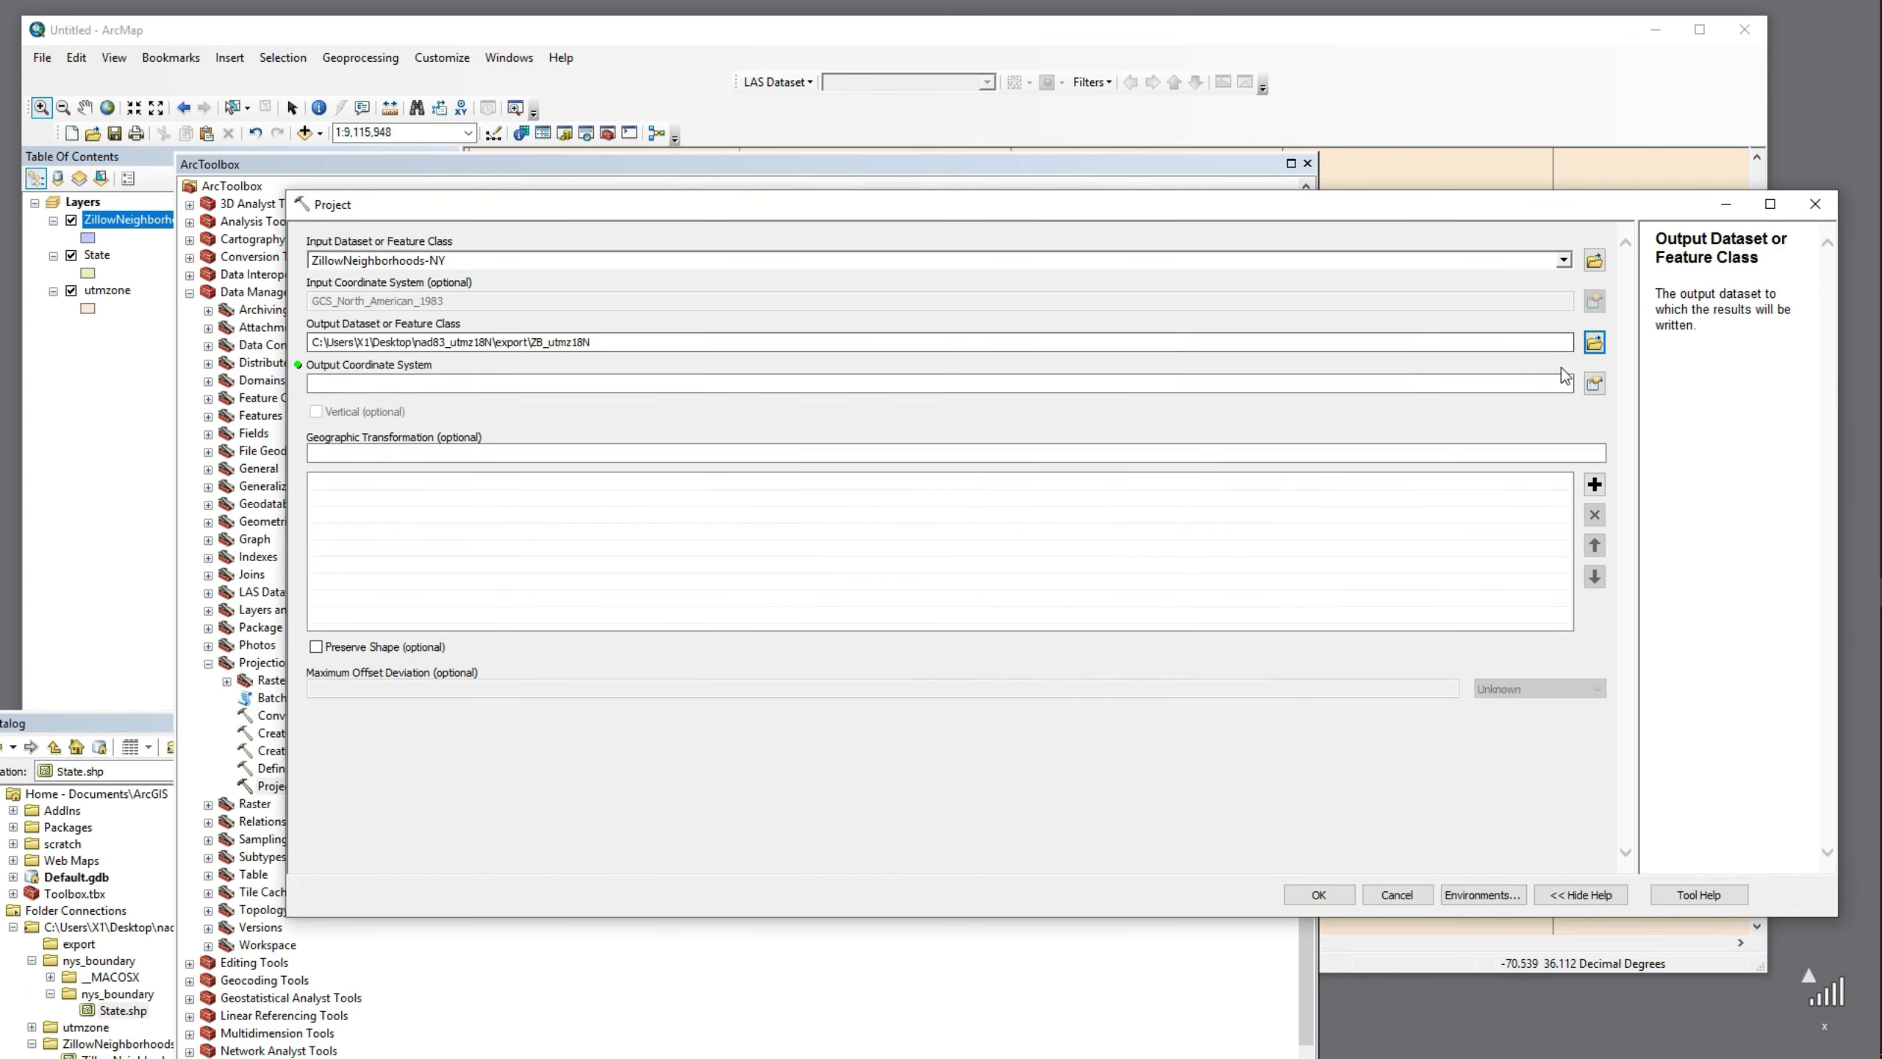
# Browse the African geographic coordinate systems for the output coordinate system and select Egypt 1930
pyautogui.click(1593, 385)
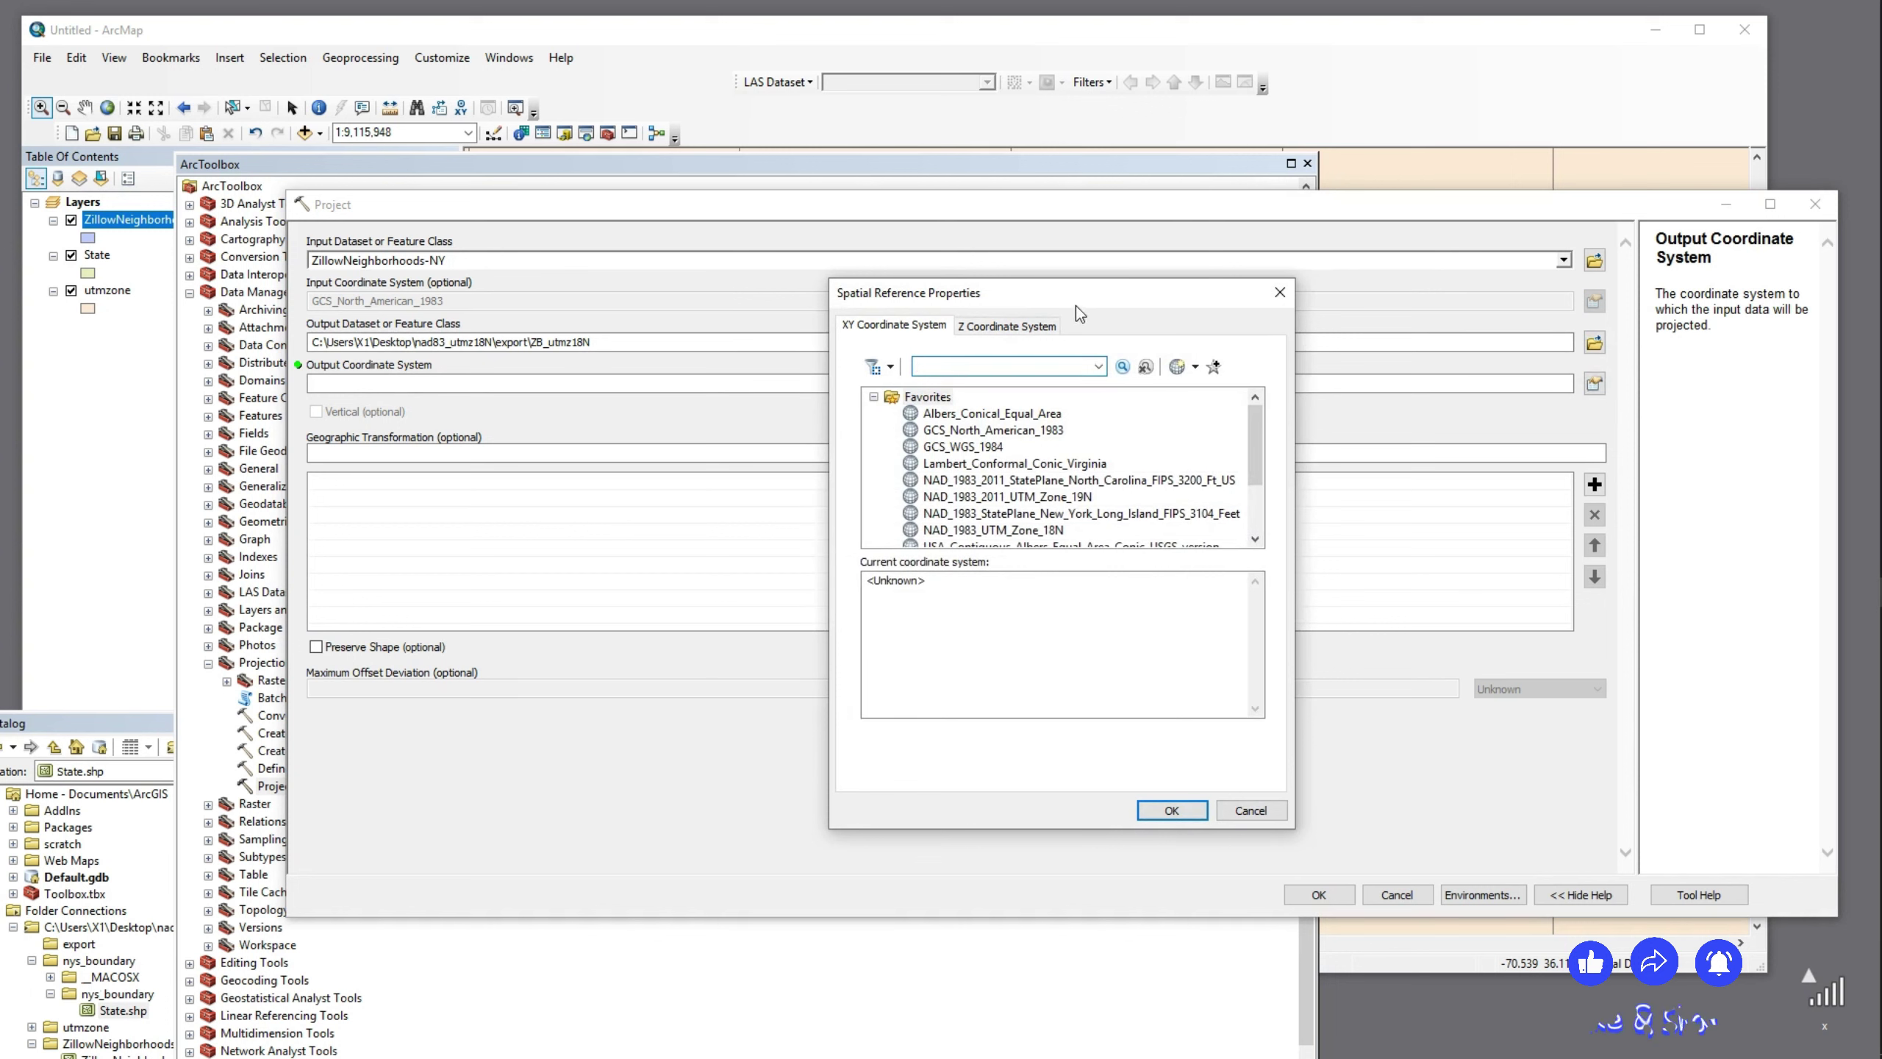
pyautogui.moveTo(1075, 299); pyautogui.dragTo(878, 376)
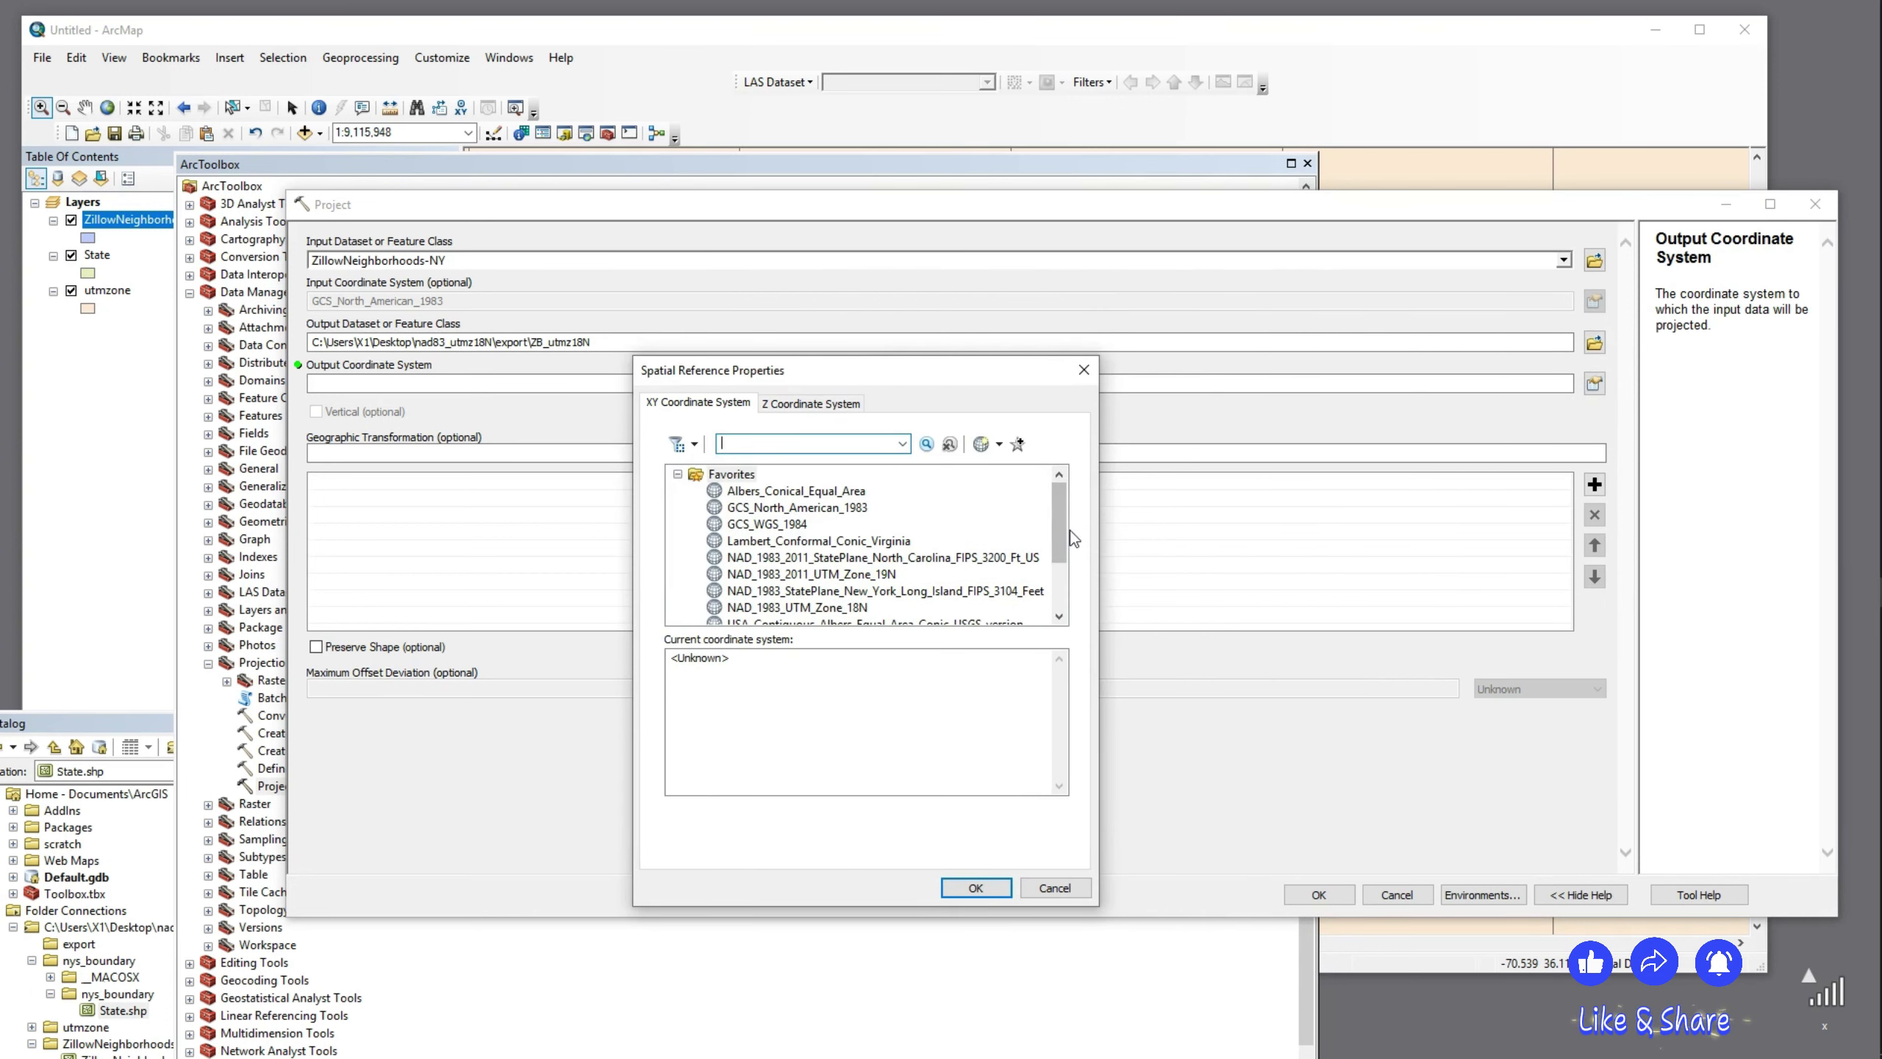
pyautogui.click(677, 474)
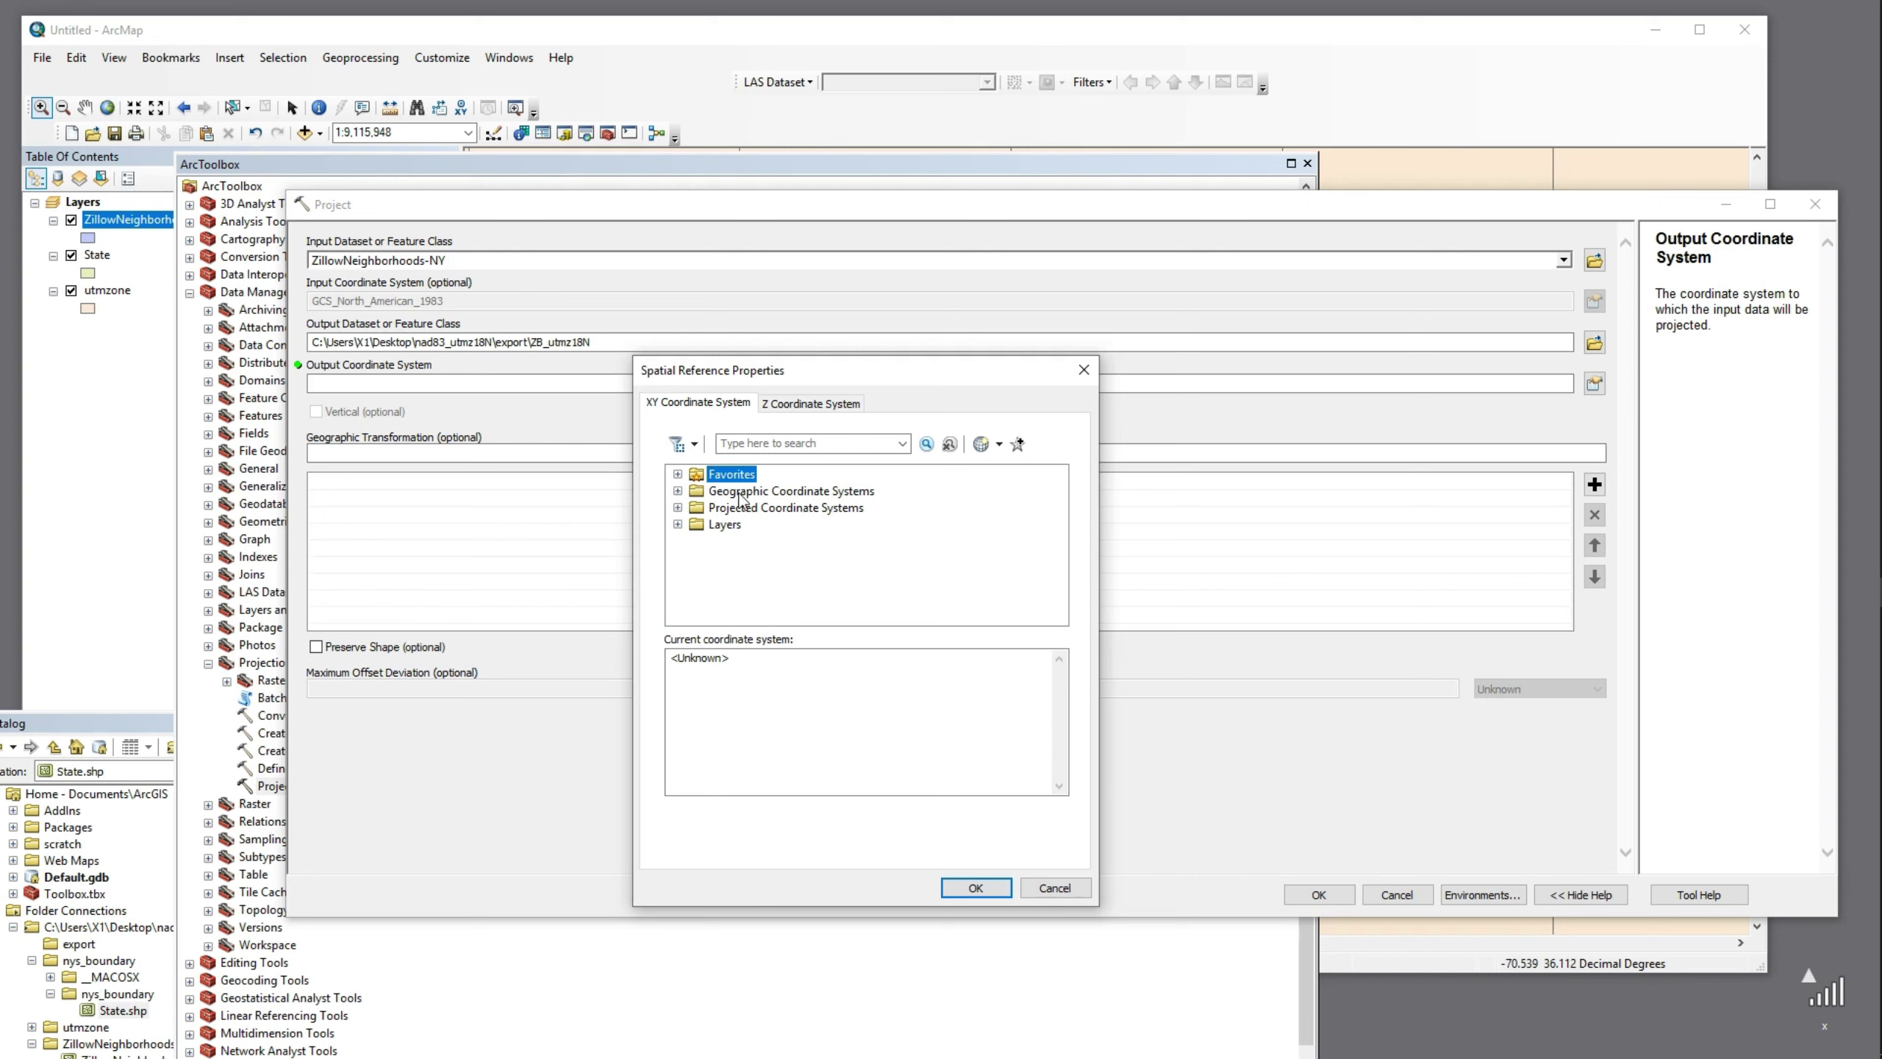
pyautogui.click(677, 492)
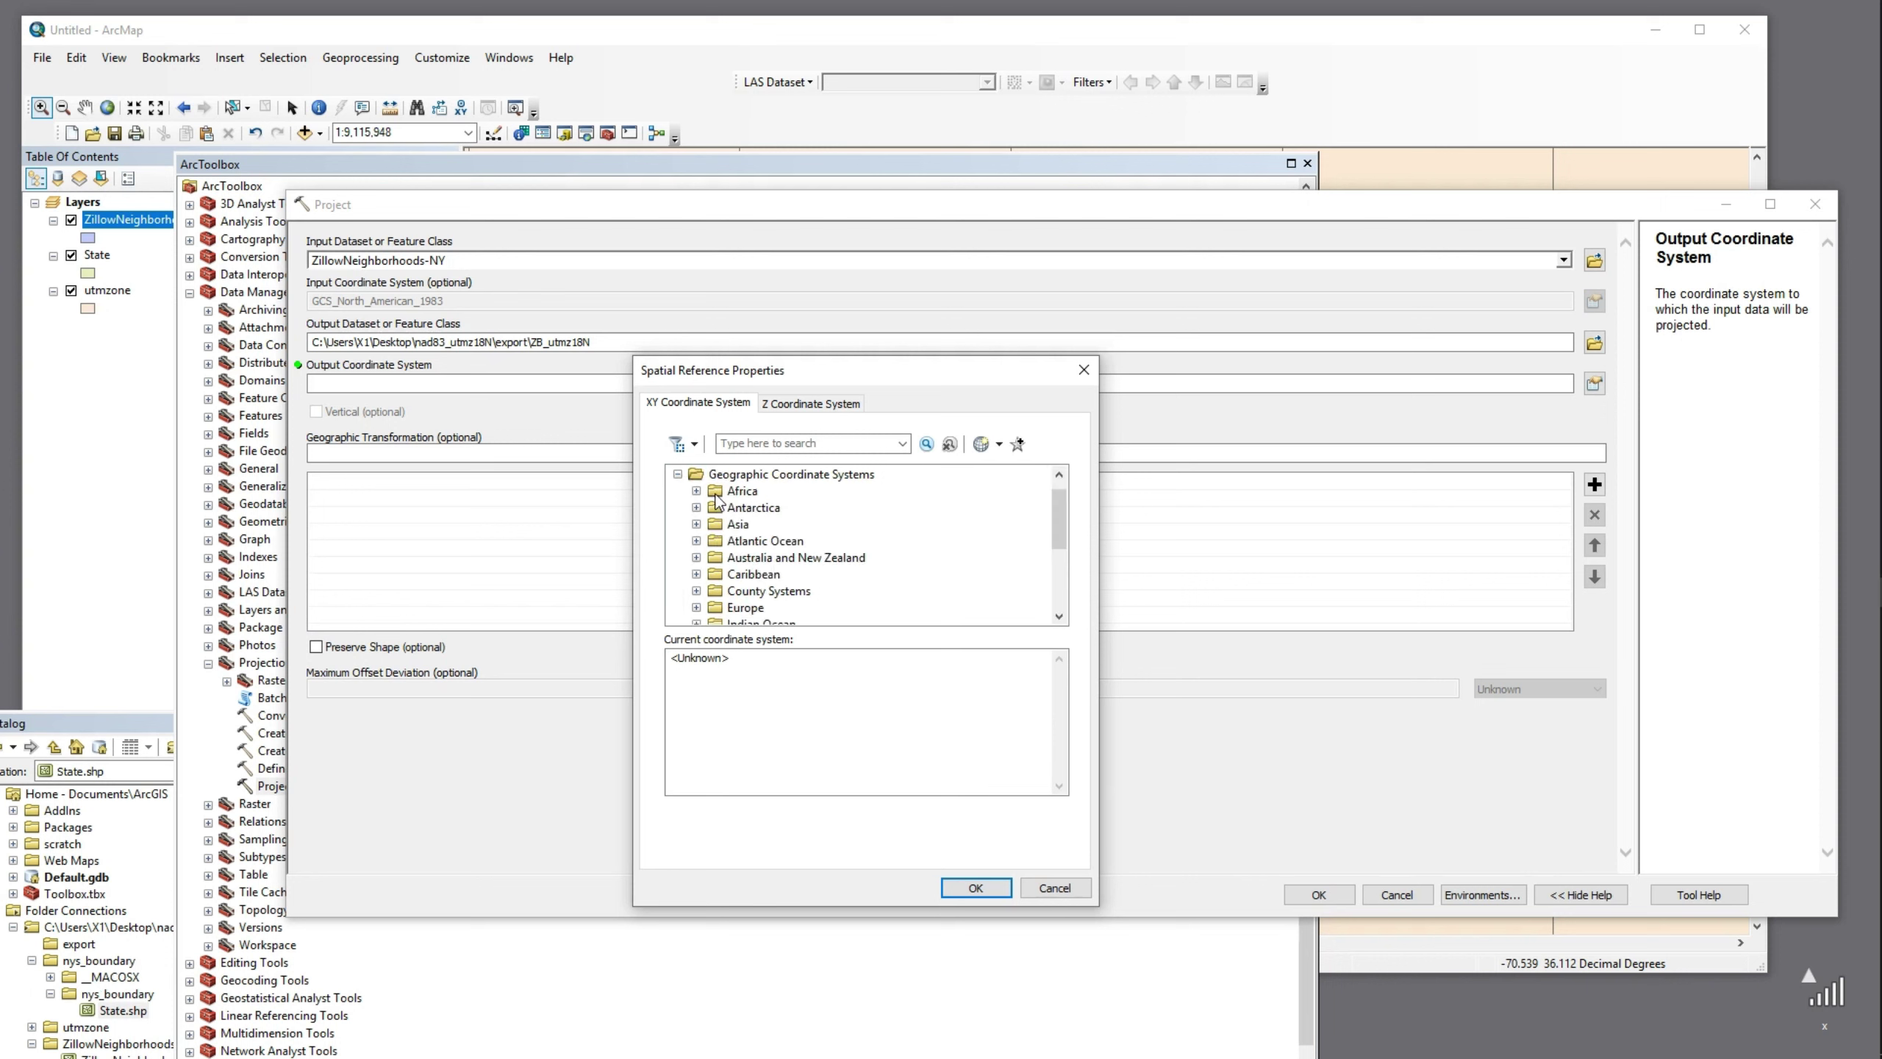
pyautogui.doubleClick(711, 492)
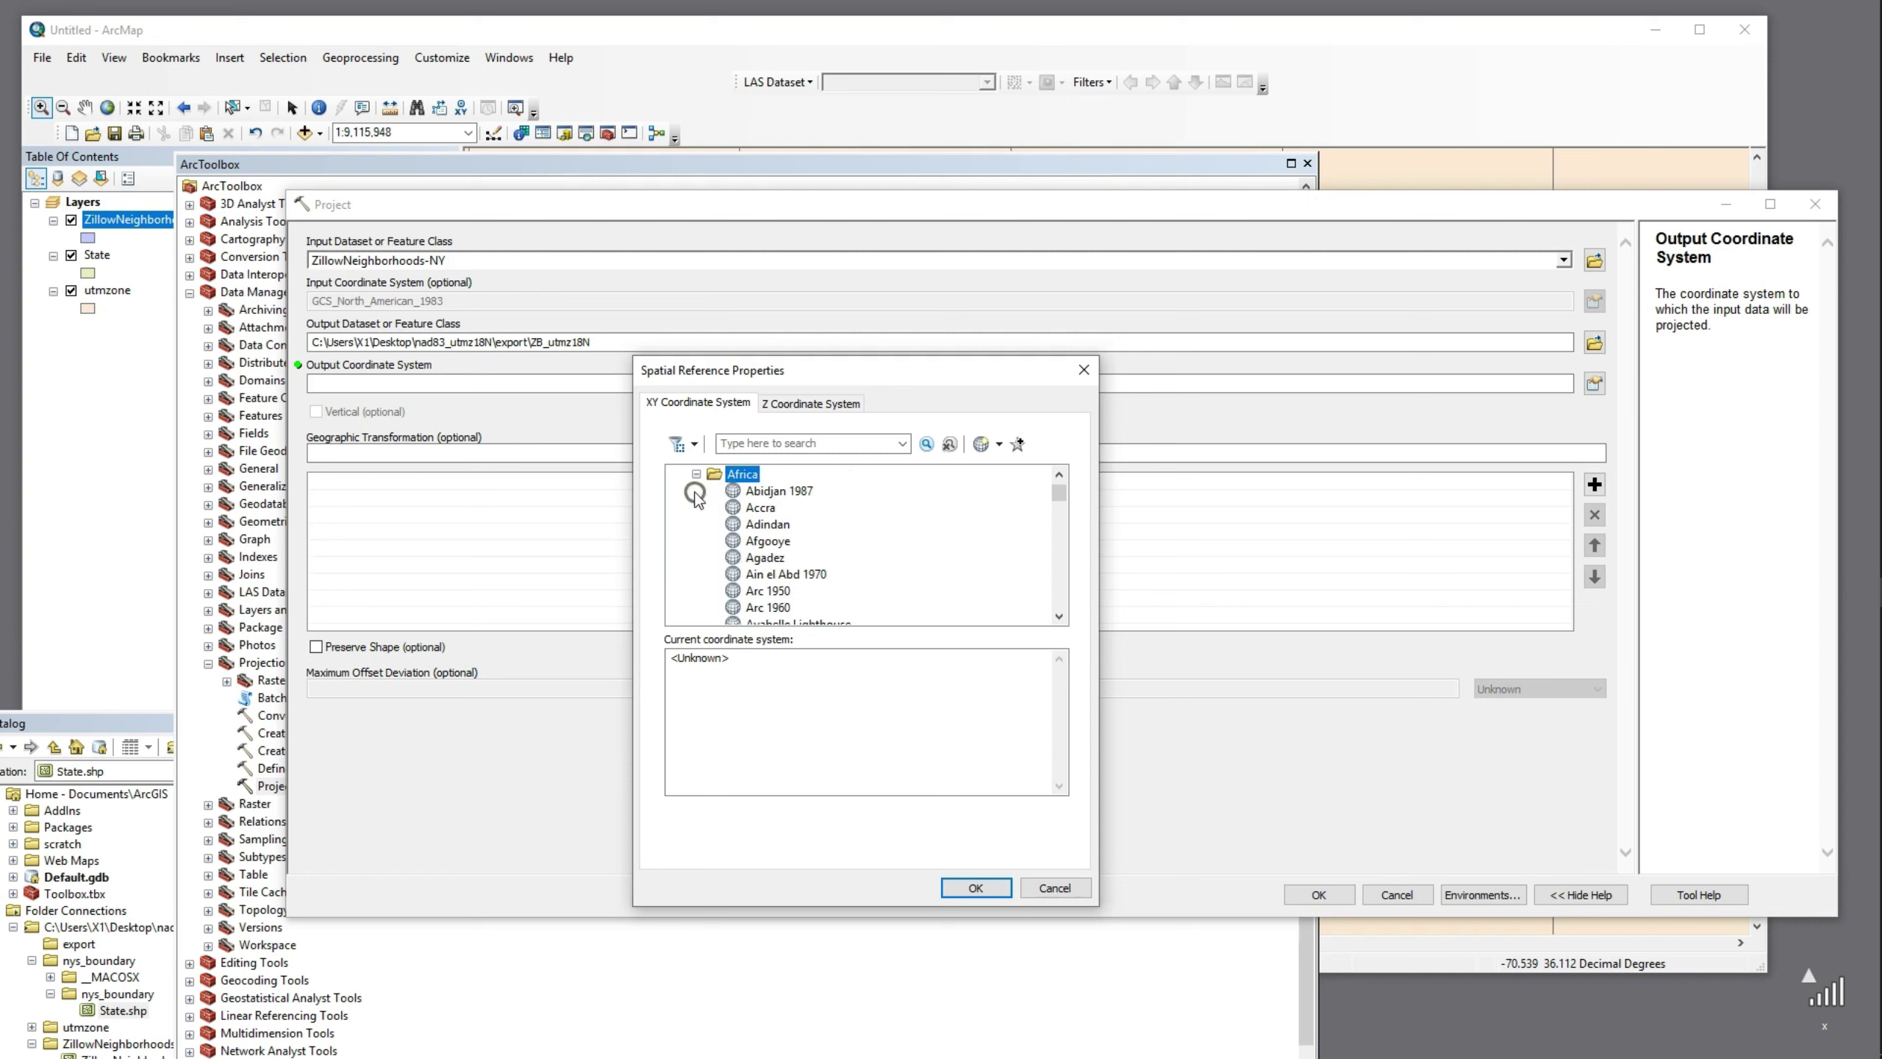
pyautogui.scroll(-7, 813, 599)
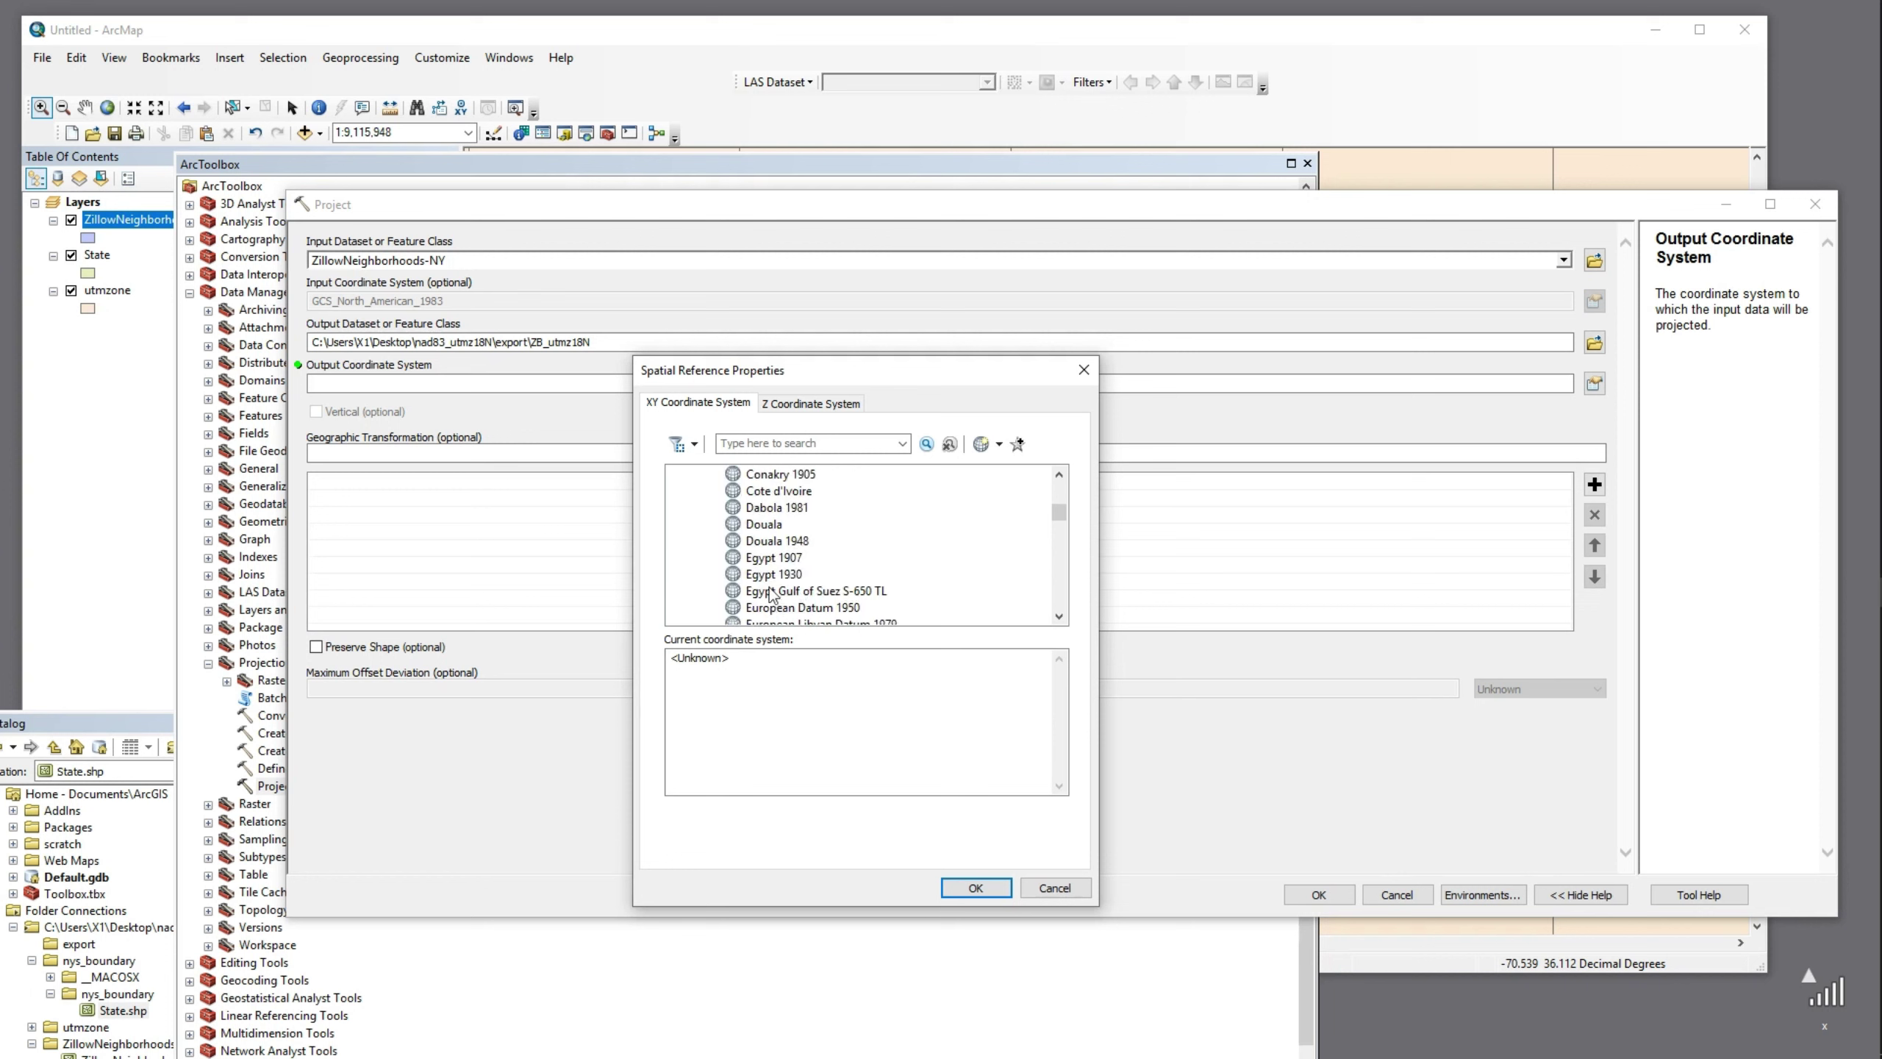
pyautogui.click(768, 575)
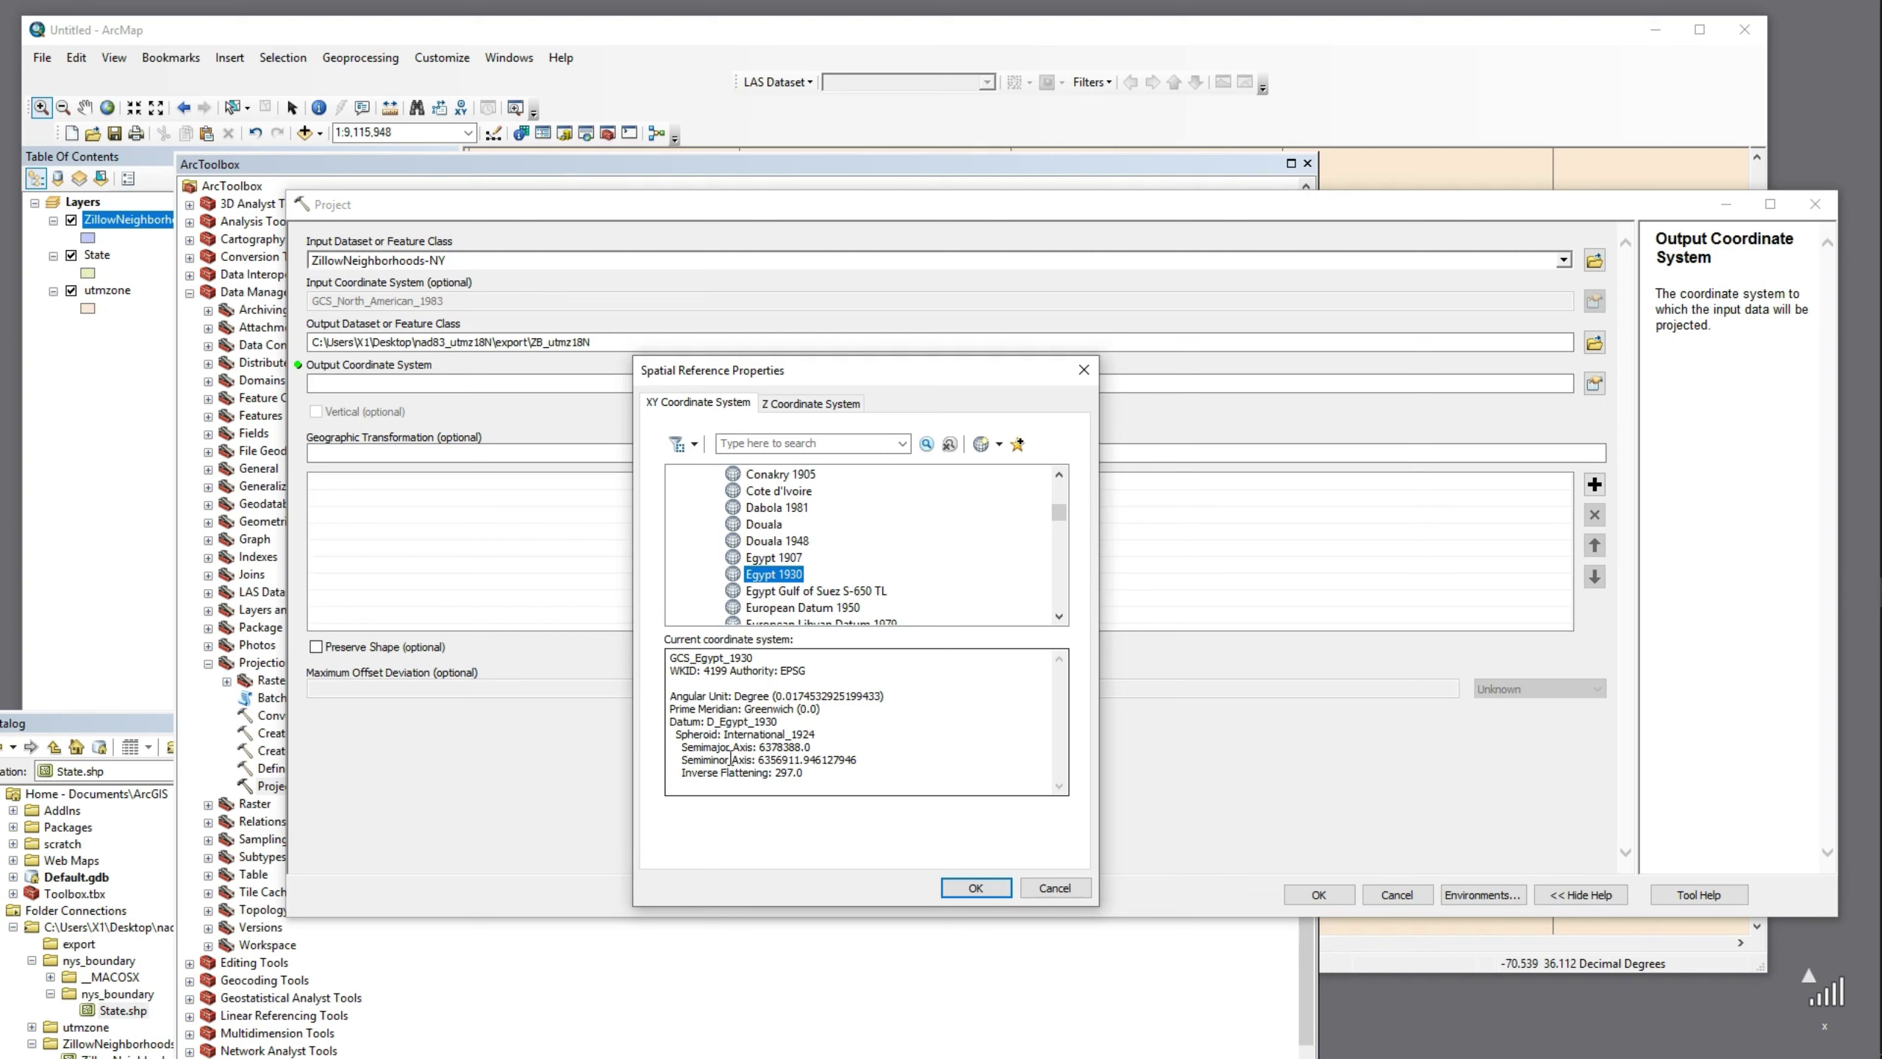
# Examine the datum, prime meridian, angular unit and spheroid parameters in the Egypt 1930 definition
pyautogui.doubleClick(712, 723)
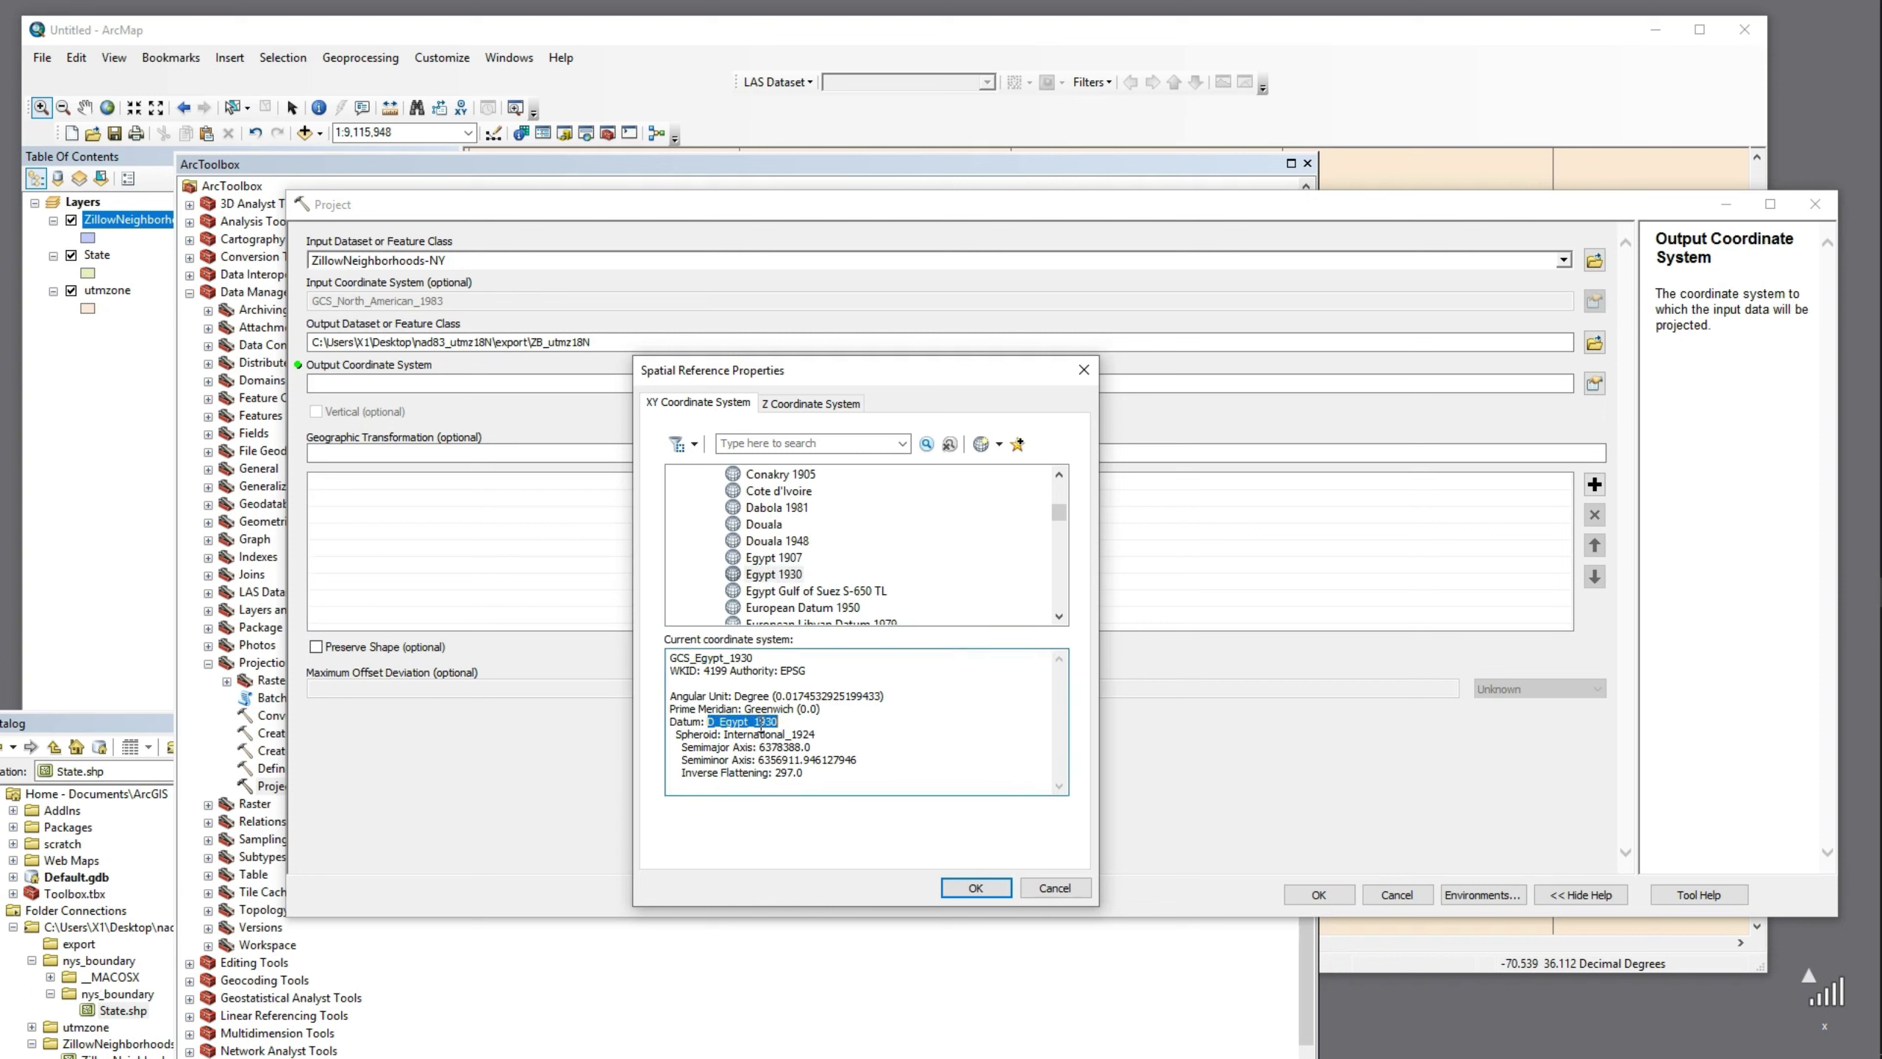
pyautogui.moveTo(744, 710)
pyautogui.mouseDown()
pyautogui.moveTo(823, 711)
pyautogui.moveTo(738, 696)
pyautogui.moveTo(769, 694)
pyautogui.mouseUp()
pyautogui.moveTo(807, 773); pyautogui.dragTo(664, 739)
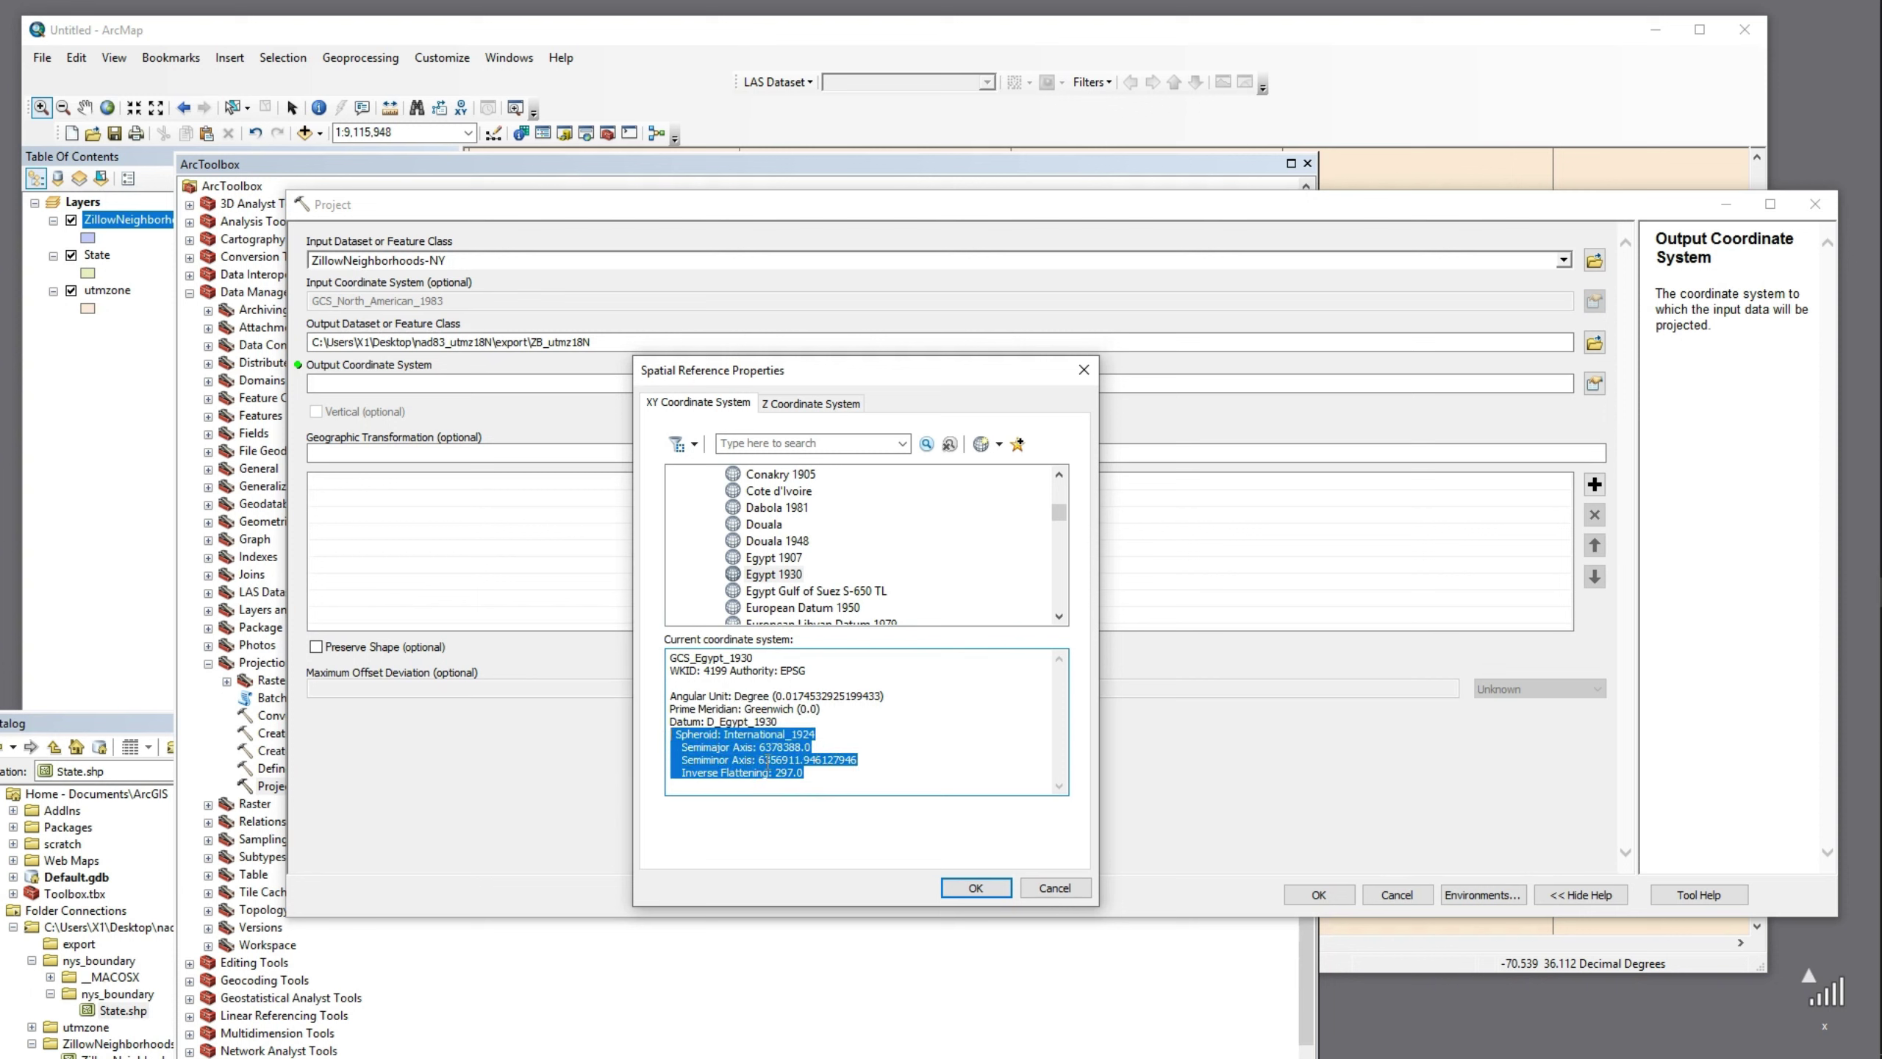
pyautogui.click(889, 765)
pyautogui.moveTo(806, 774); pyautogui.dragTo(663, 738)
pyautogui.moveTo(794, 716); pyautogui.dragTo(661, 724)
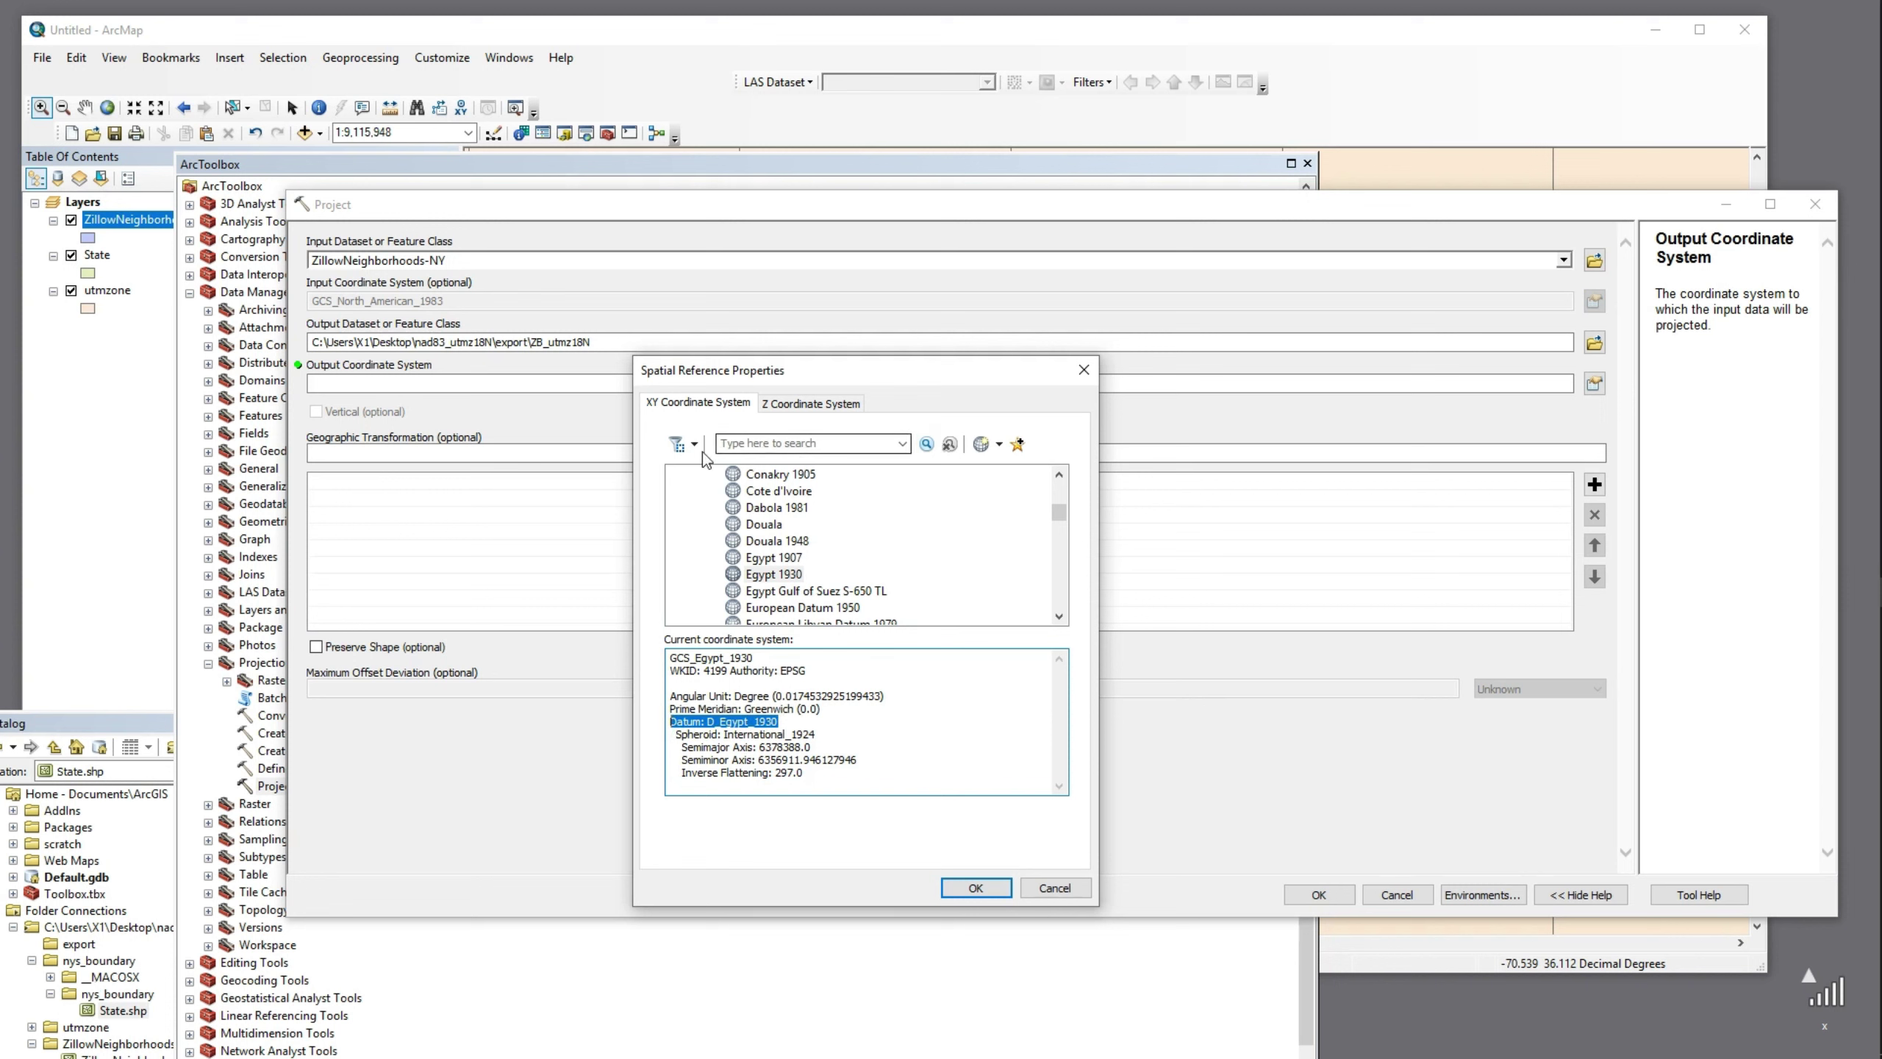
# Leave the geographic coordinate systems and look through the State Plane groups among the projected coordinate systems
pyautogui.moveTo(1061, 505); pyautogui.dragTo(1062, 478)
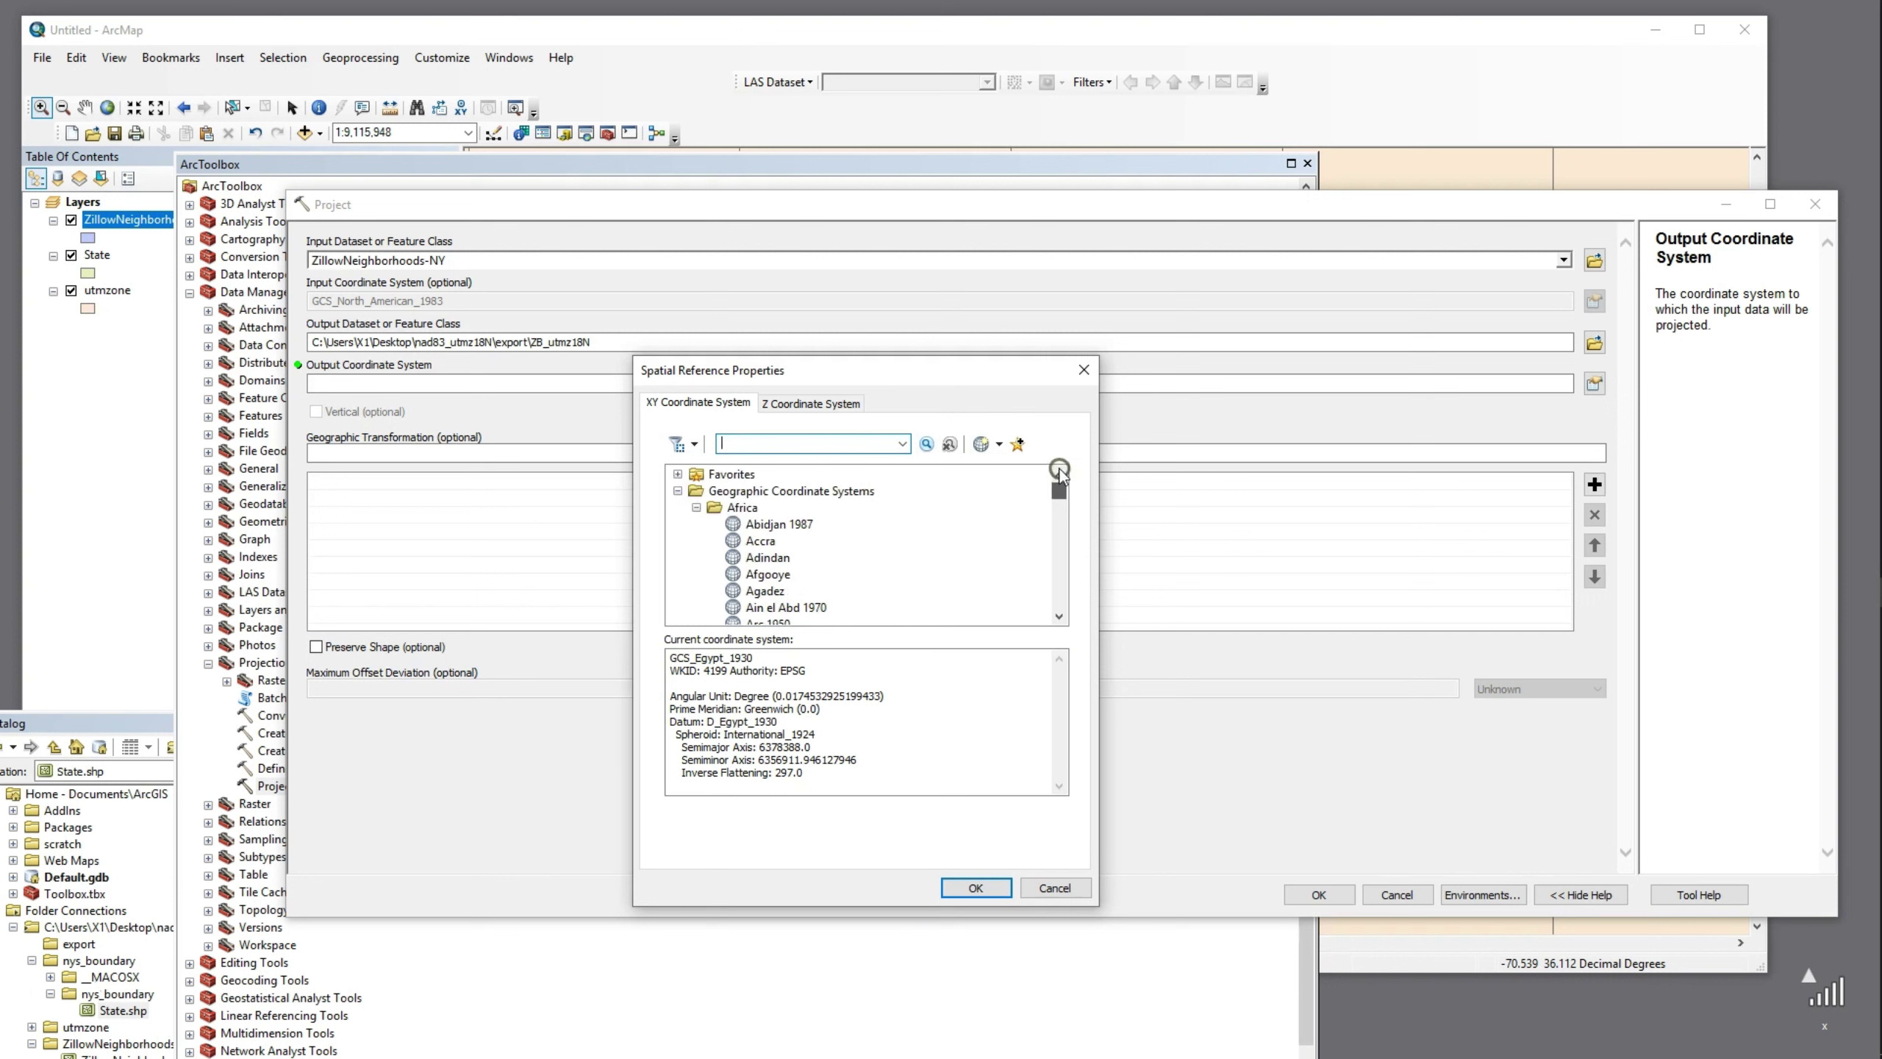
pyautogui.click(694, 507)
pyautogui.click(677, 491)
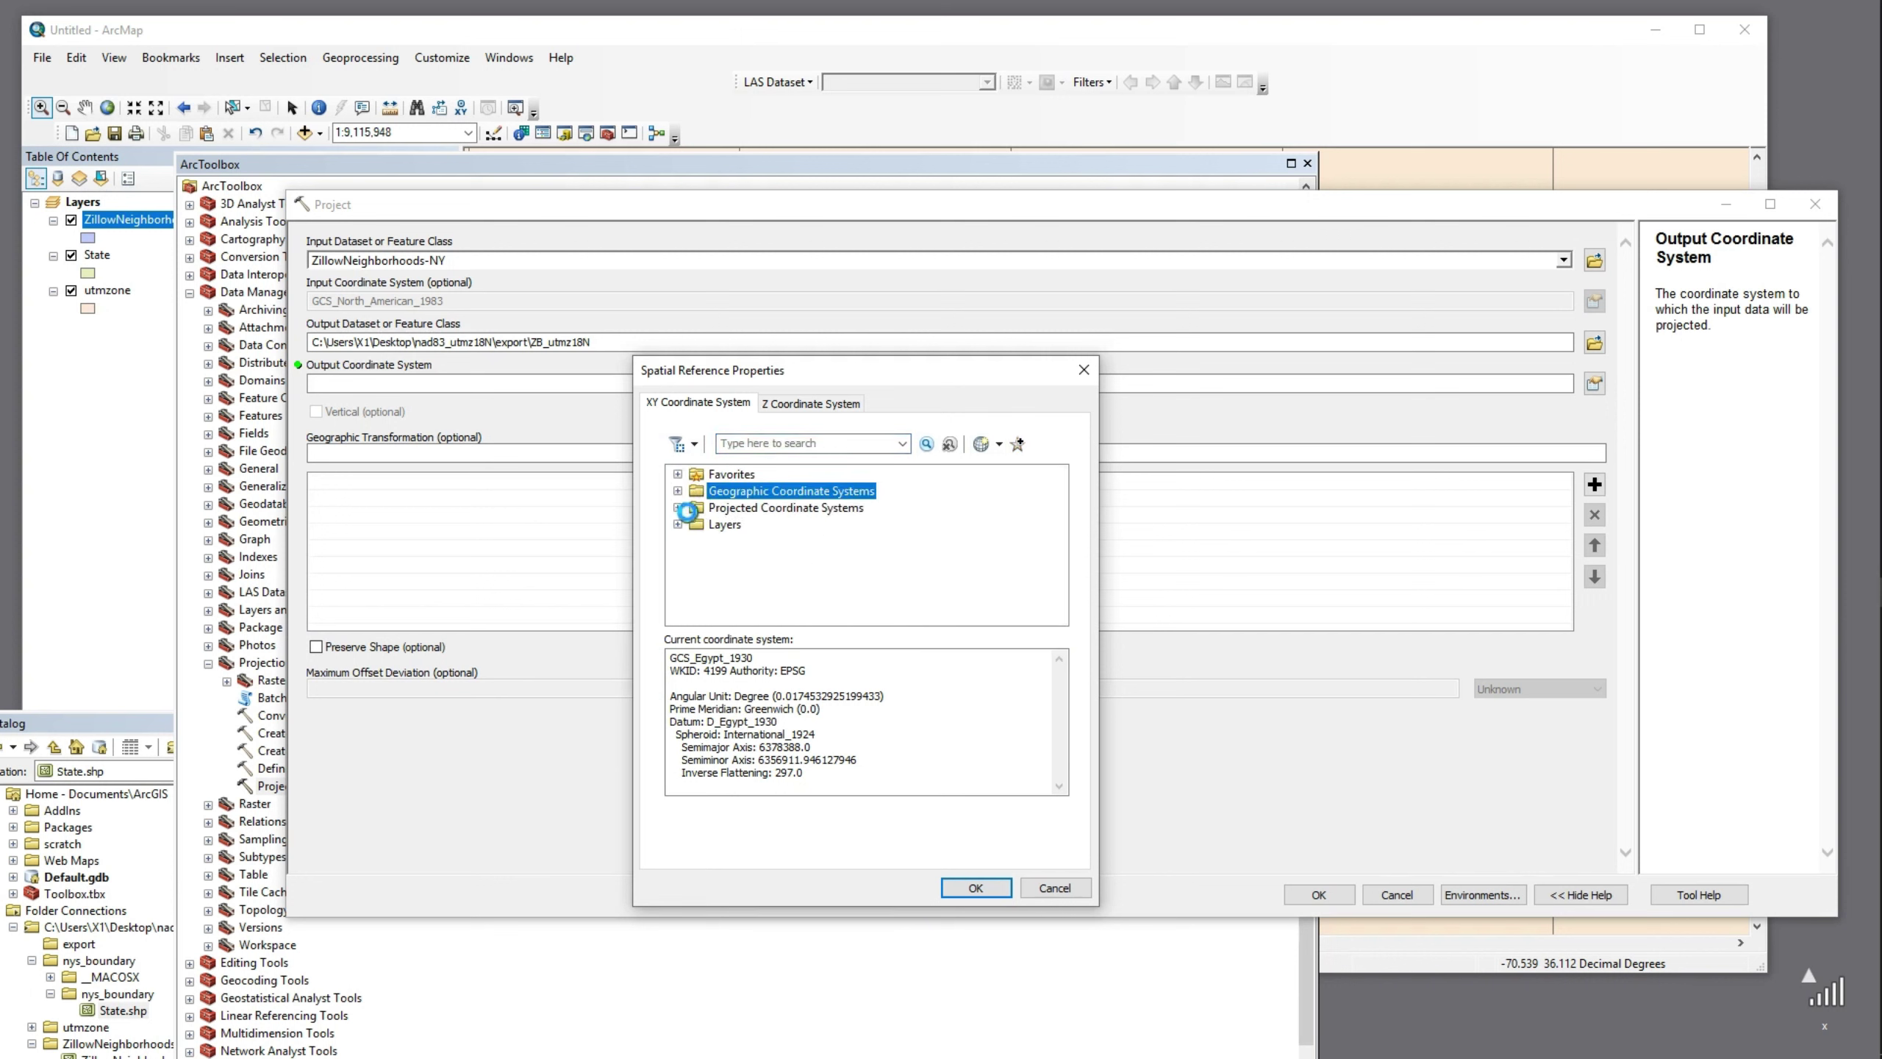
pyautogui.click(677, 507)
pyautogui.moveTo(1064, 525); pyautogui.dragTo(1059, 563)
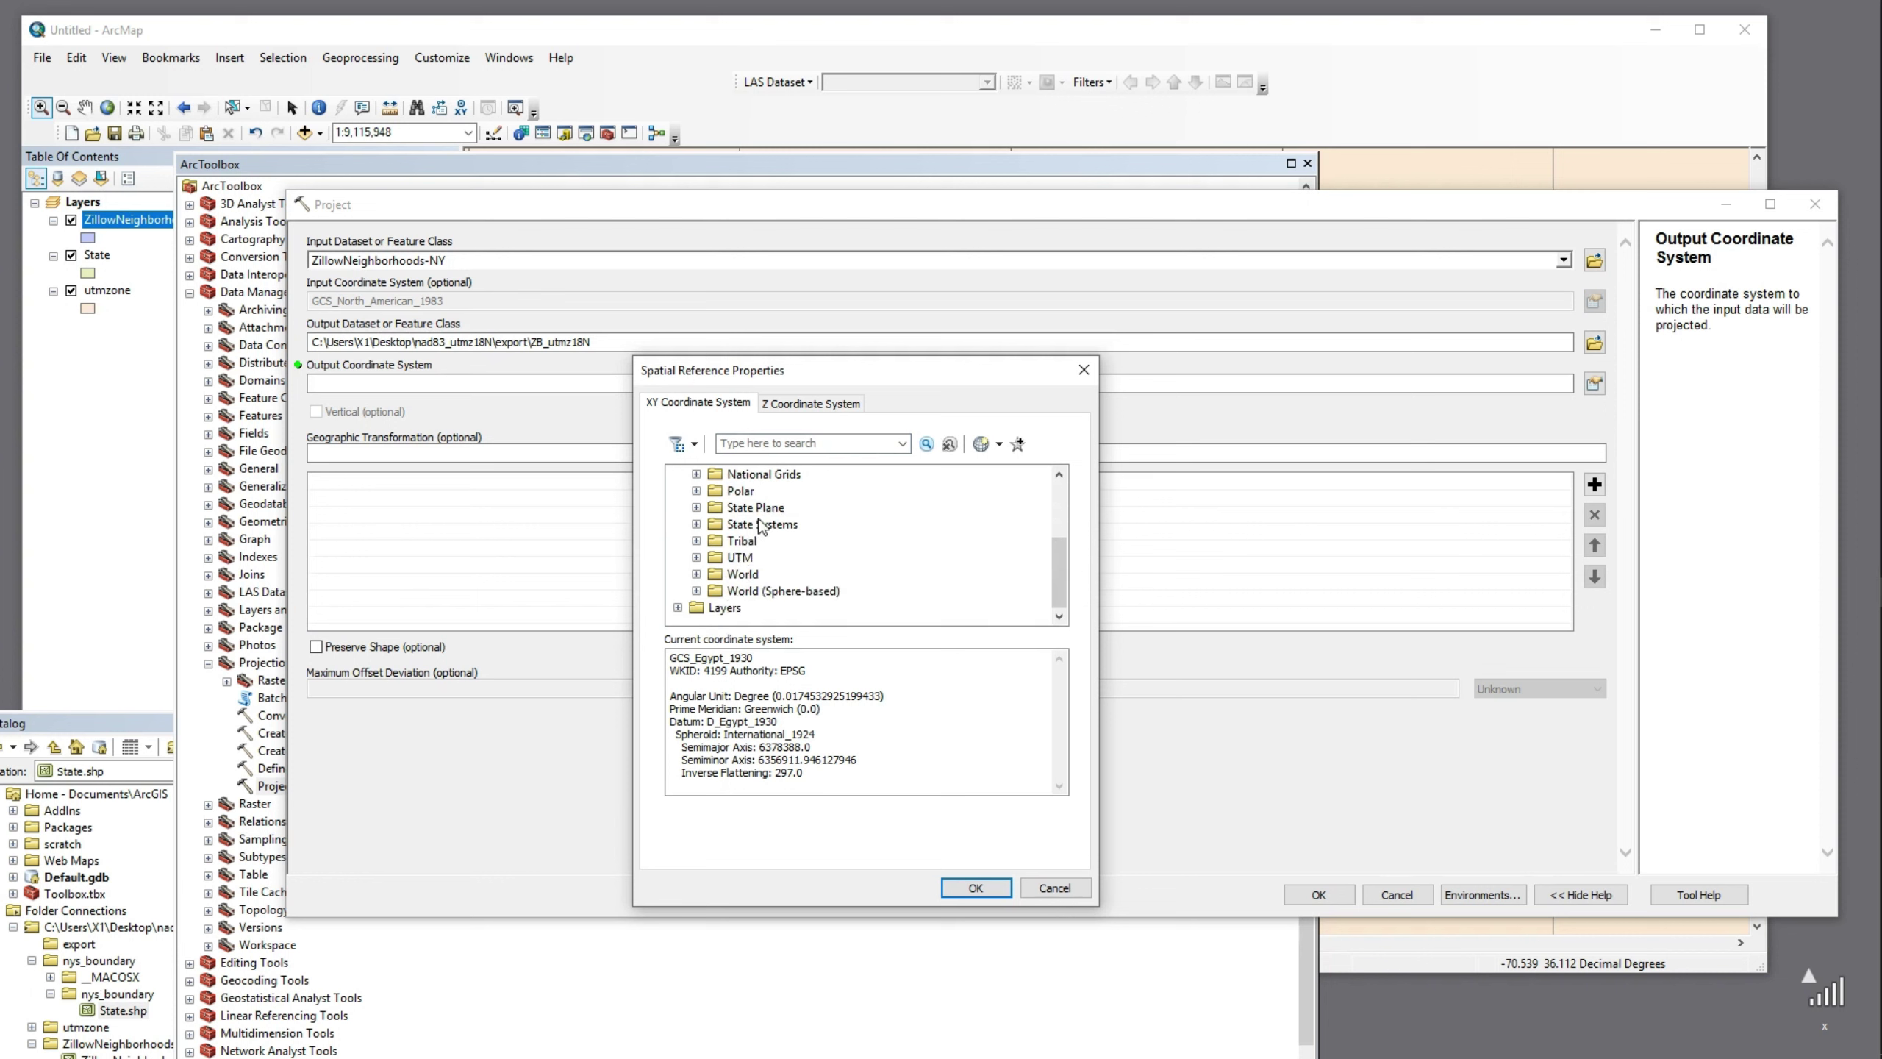
pyautogui.click(696, 508)
pyautogui.scroll(-4, 789, 550)
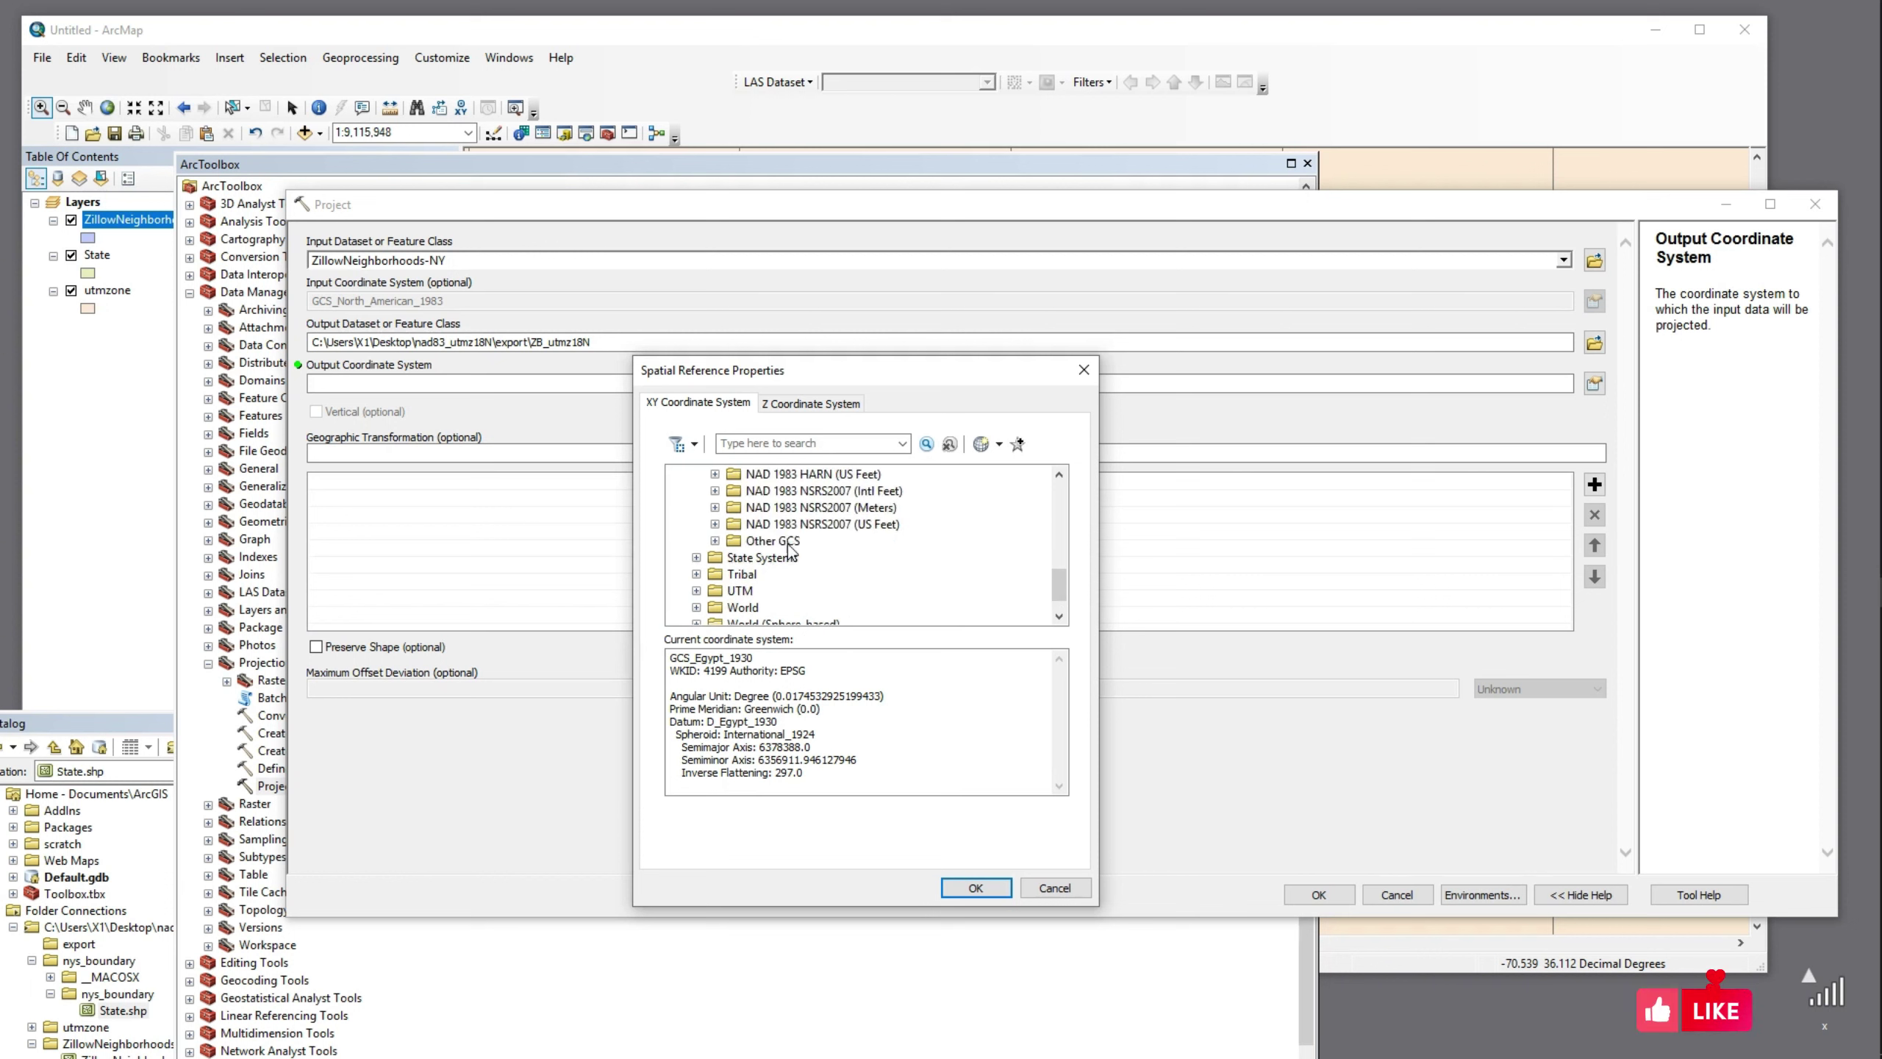
pyautogui.click(763, 579)
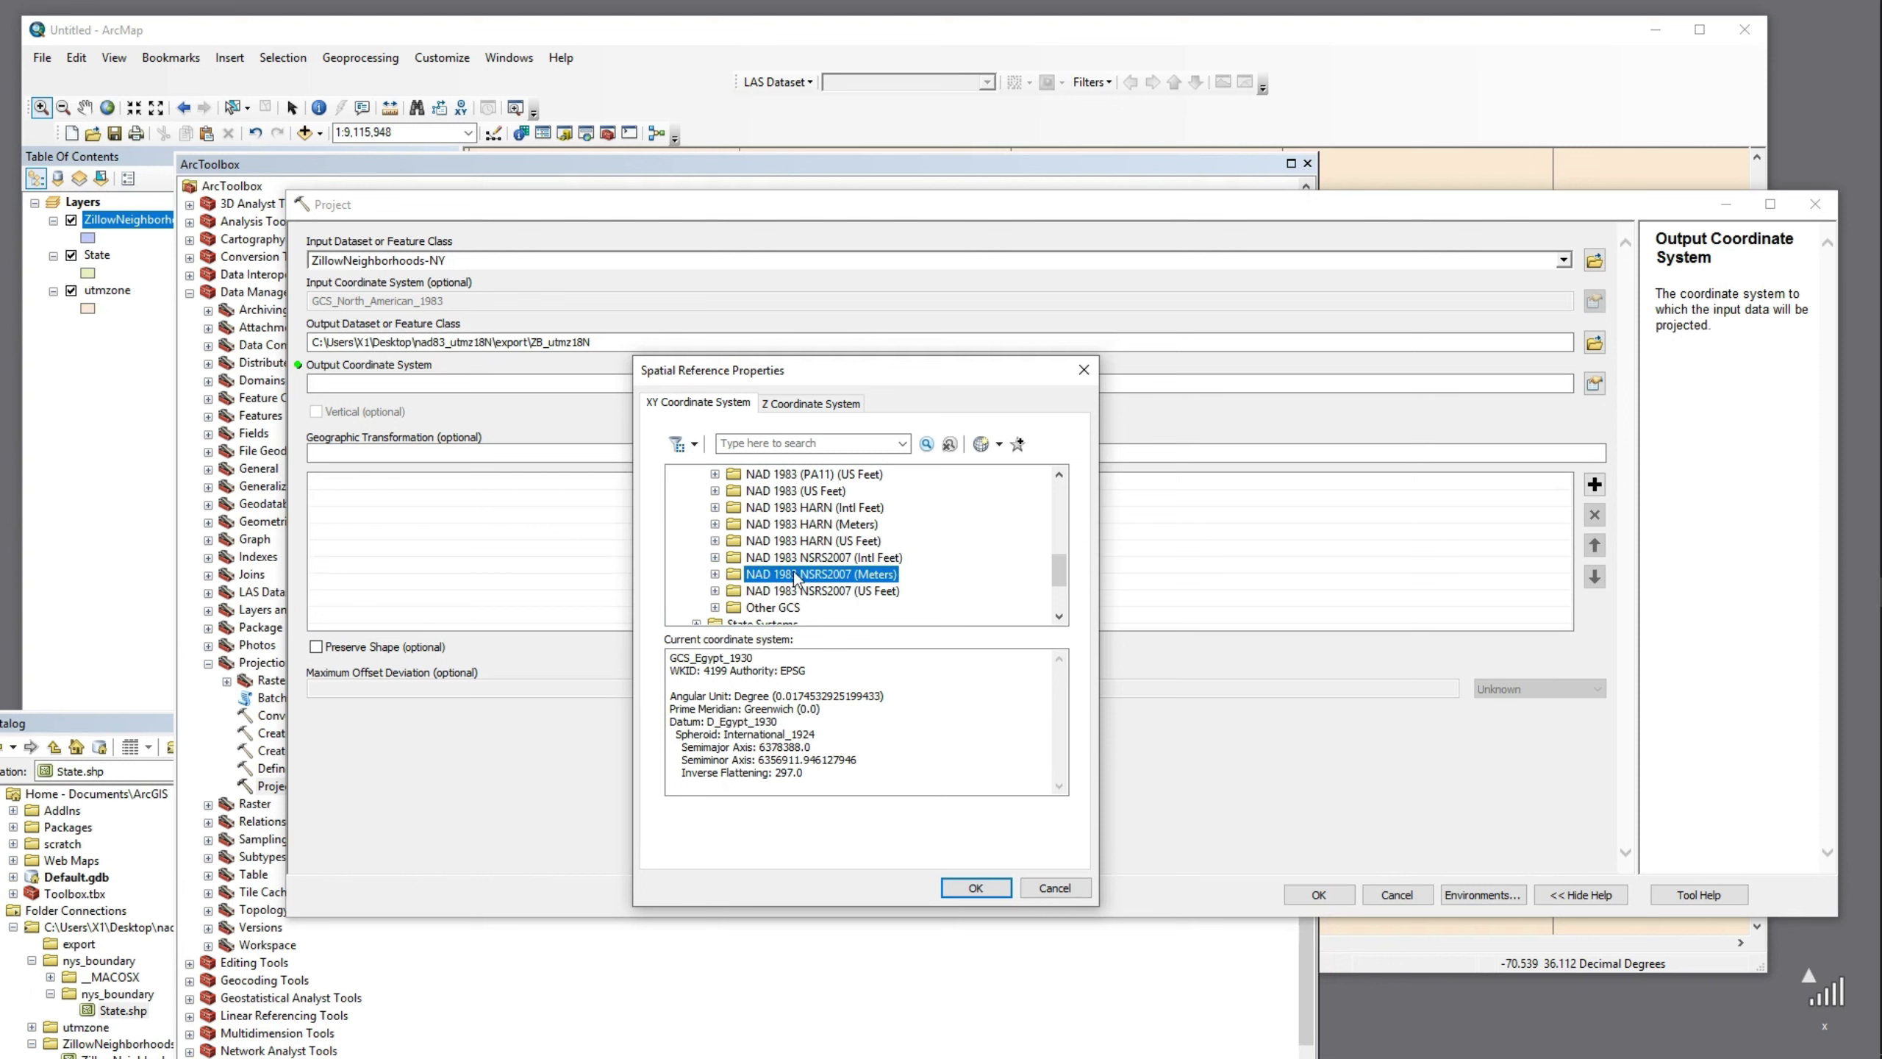
pyautogui.scroll(4, 805, 570)
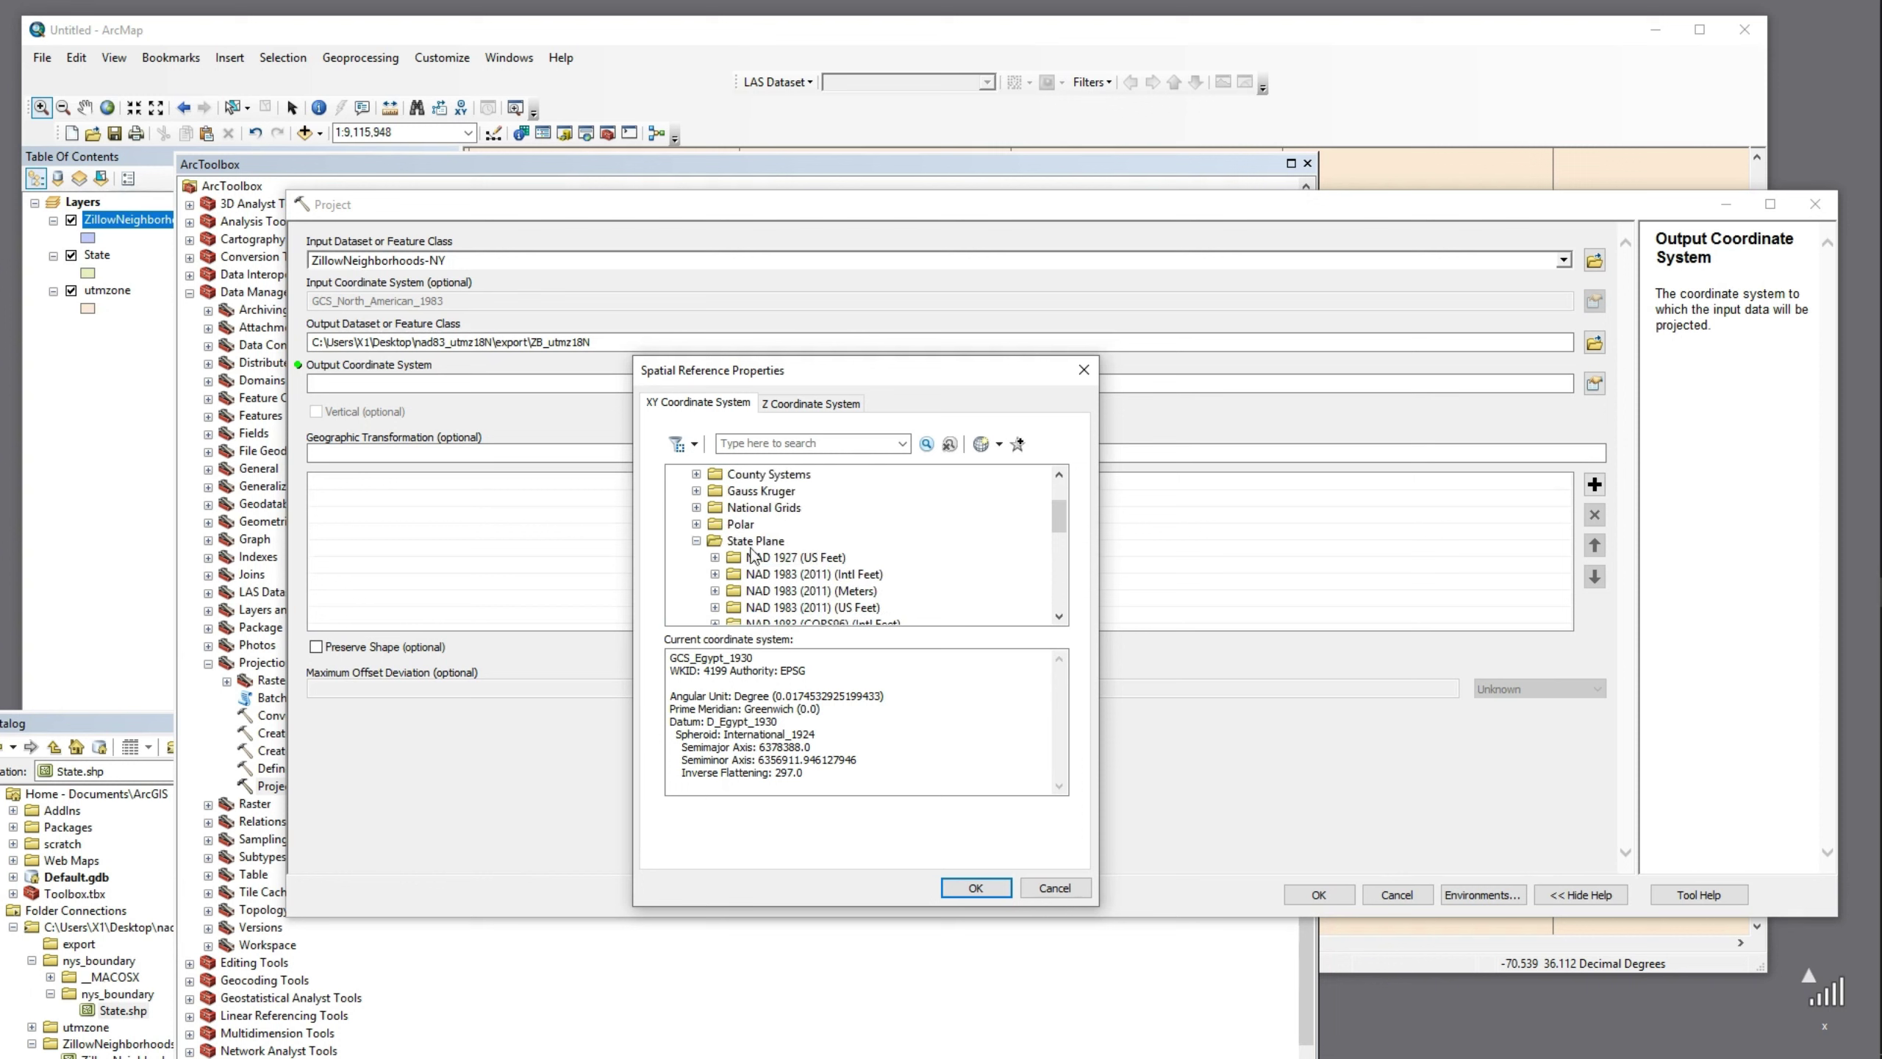
pyautogui.click(695, 540)
# Select NAD 1983 UTM Zone 18N from the projected UTM systems as the output coordinate system and collapse the list
pyautogui.click(696, 591)
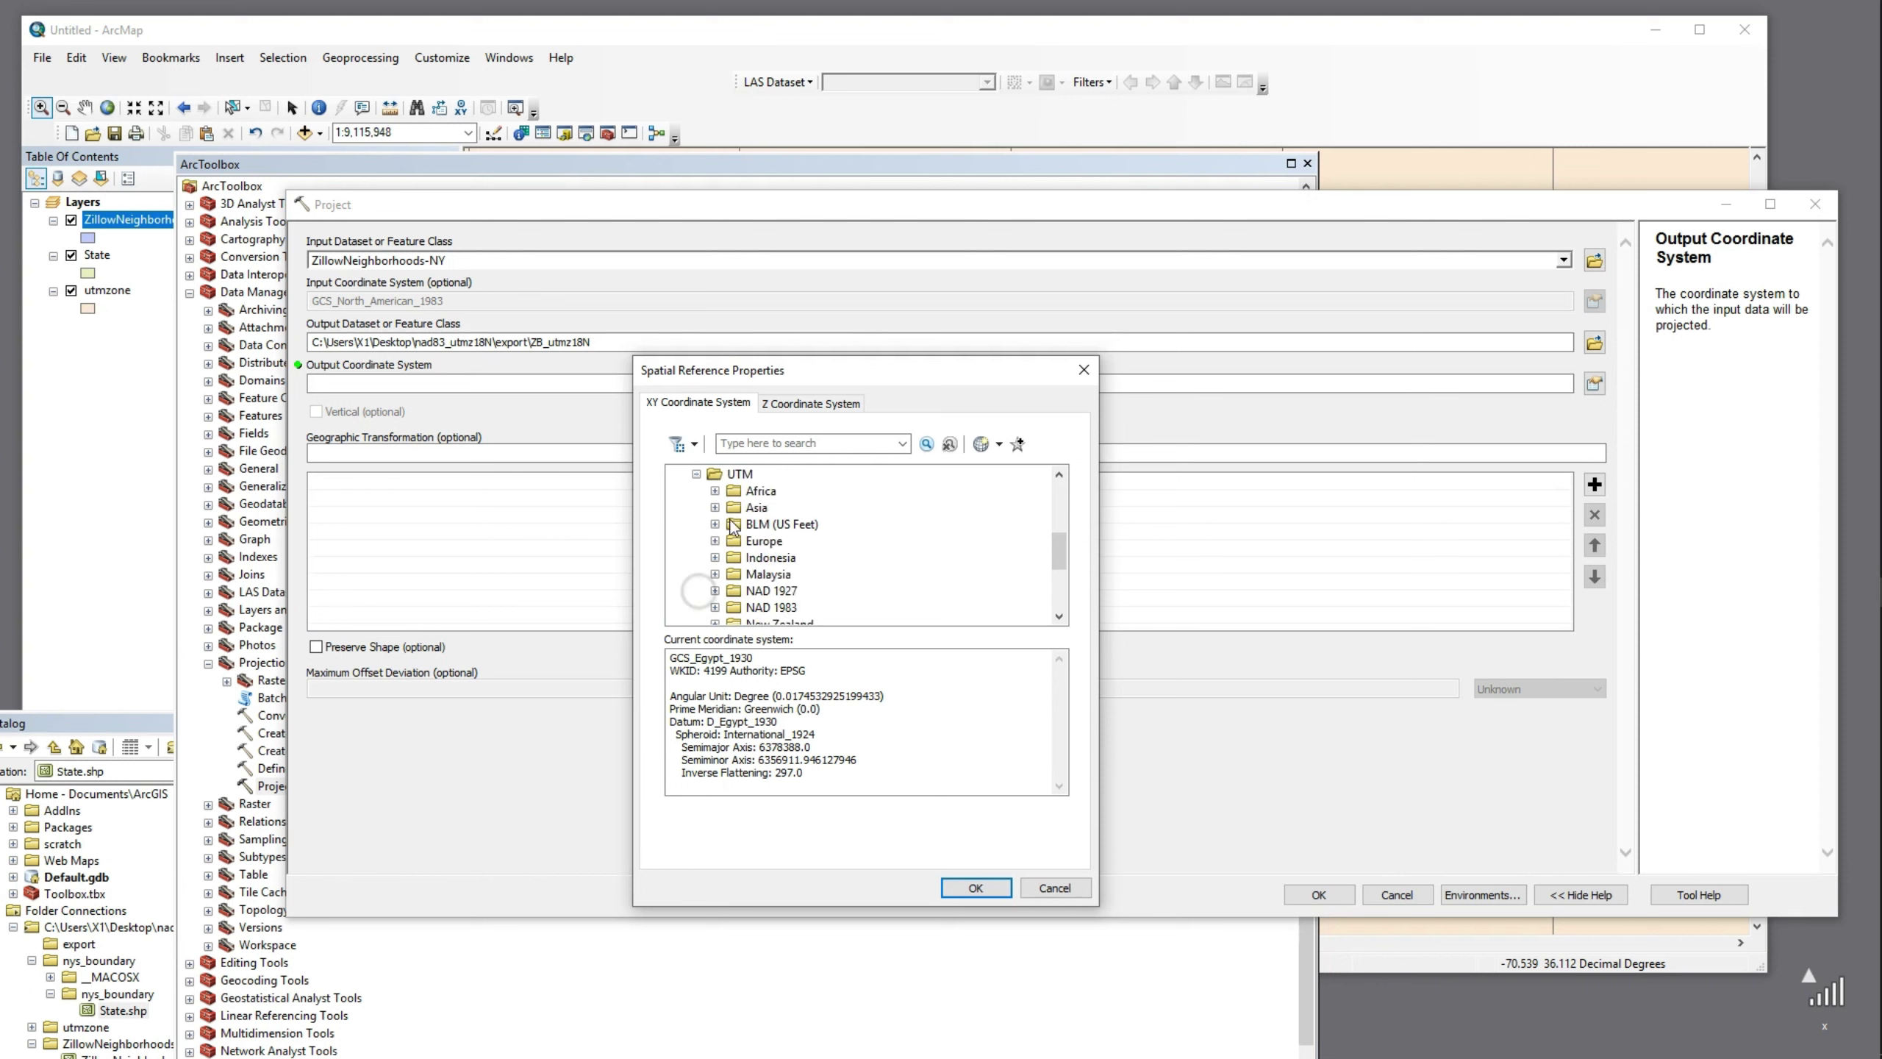
pyautogui.scroll(-1, 770, 541)
pyautogui.scroll(2, 778, 569)
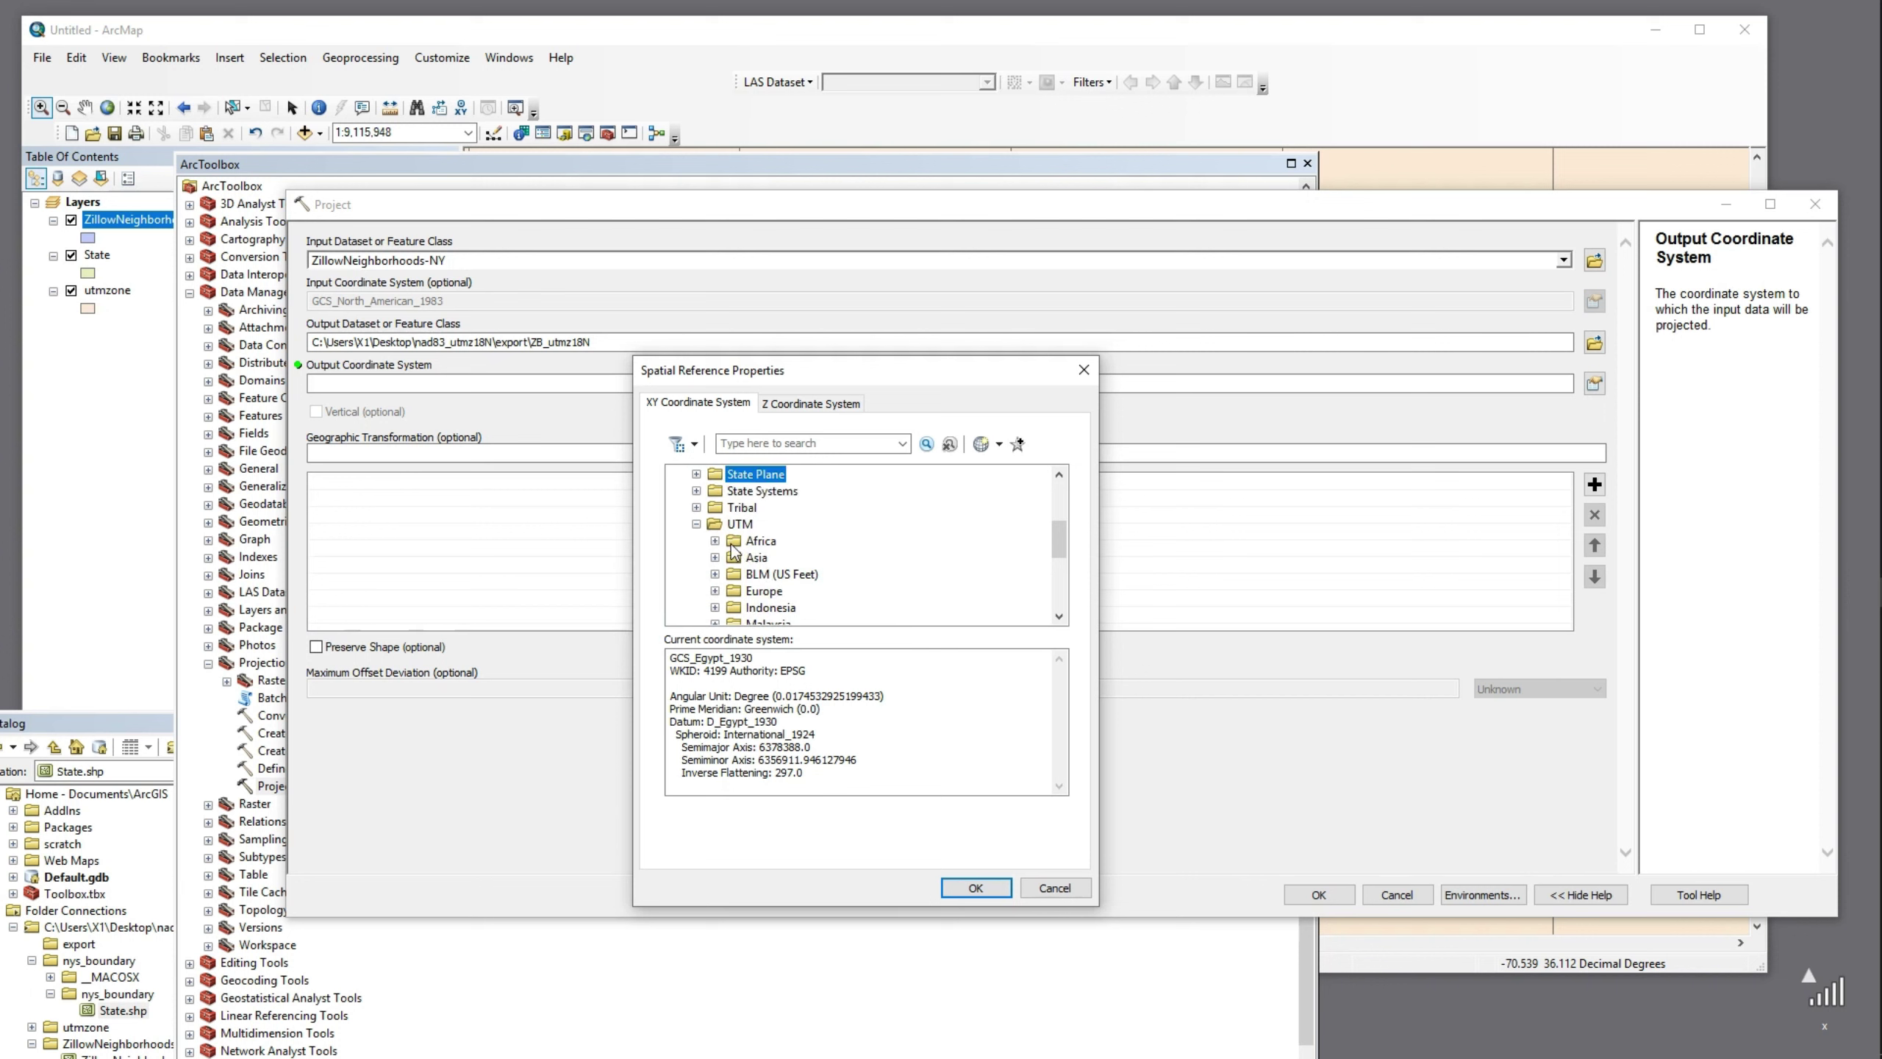
pyautogui.click(696, 524)
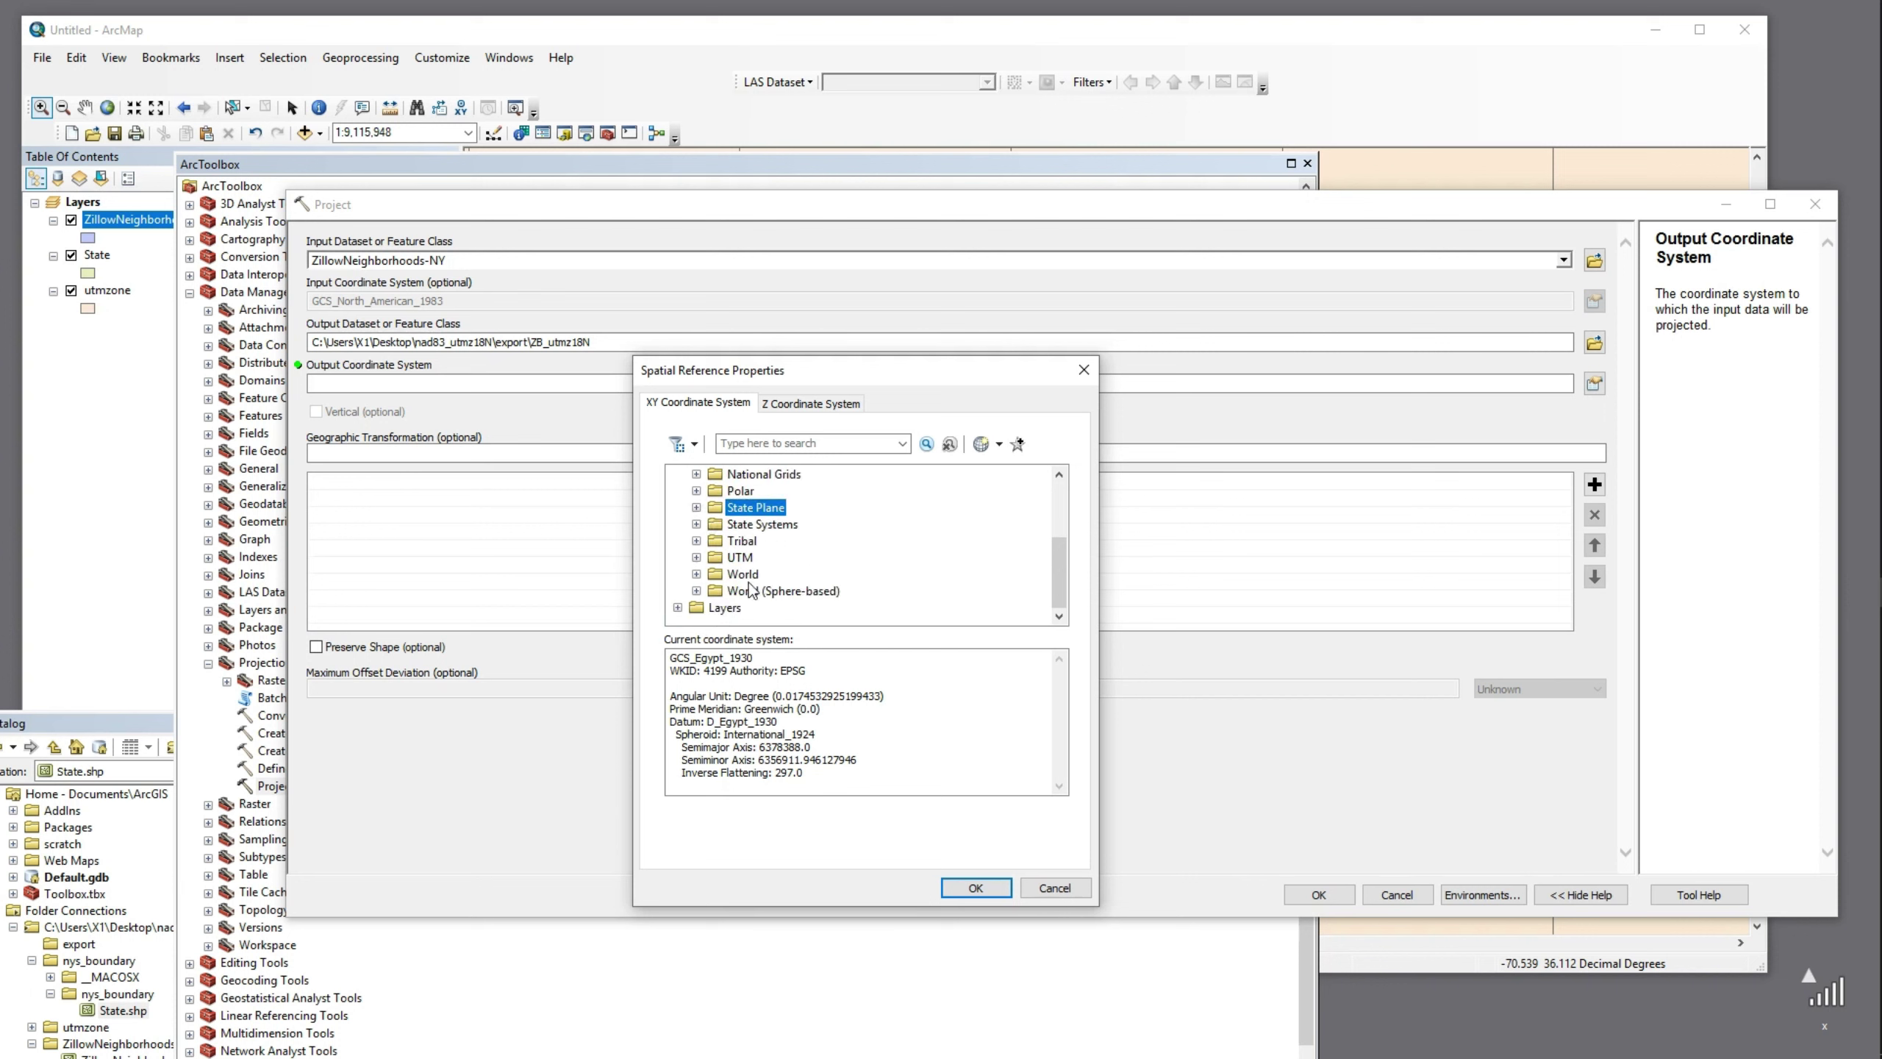
pyautogui.click(696, 557)
pyautogui.scroll(-3, 778, 579)
pyautogui.scroll(2, 781, 582)
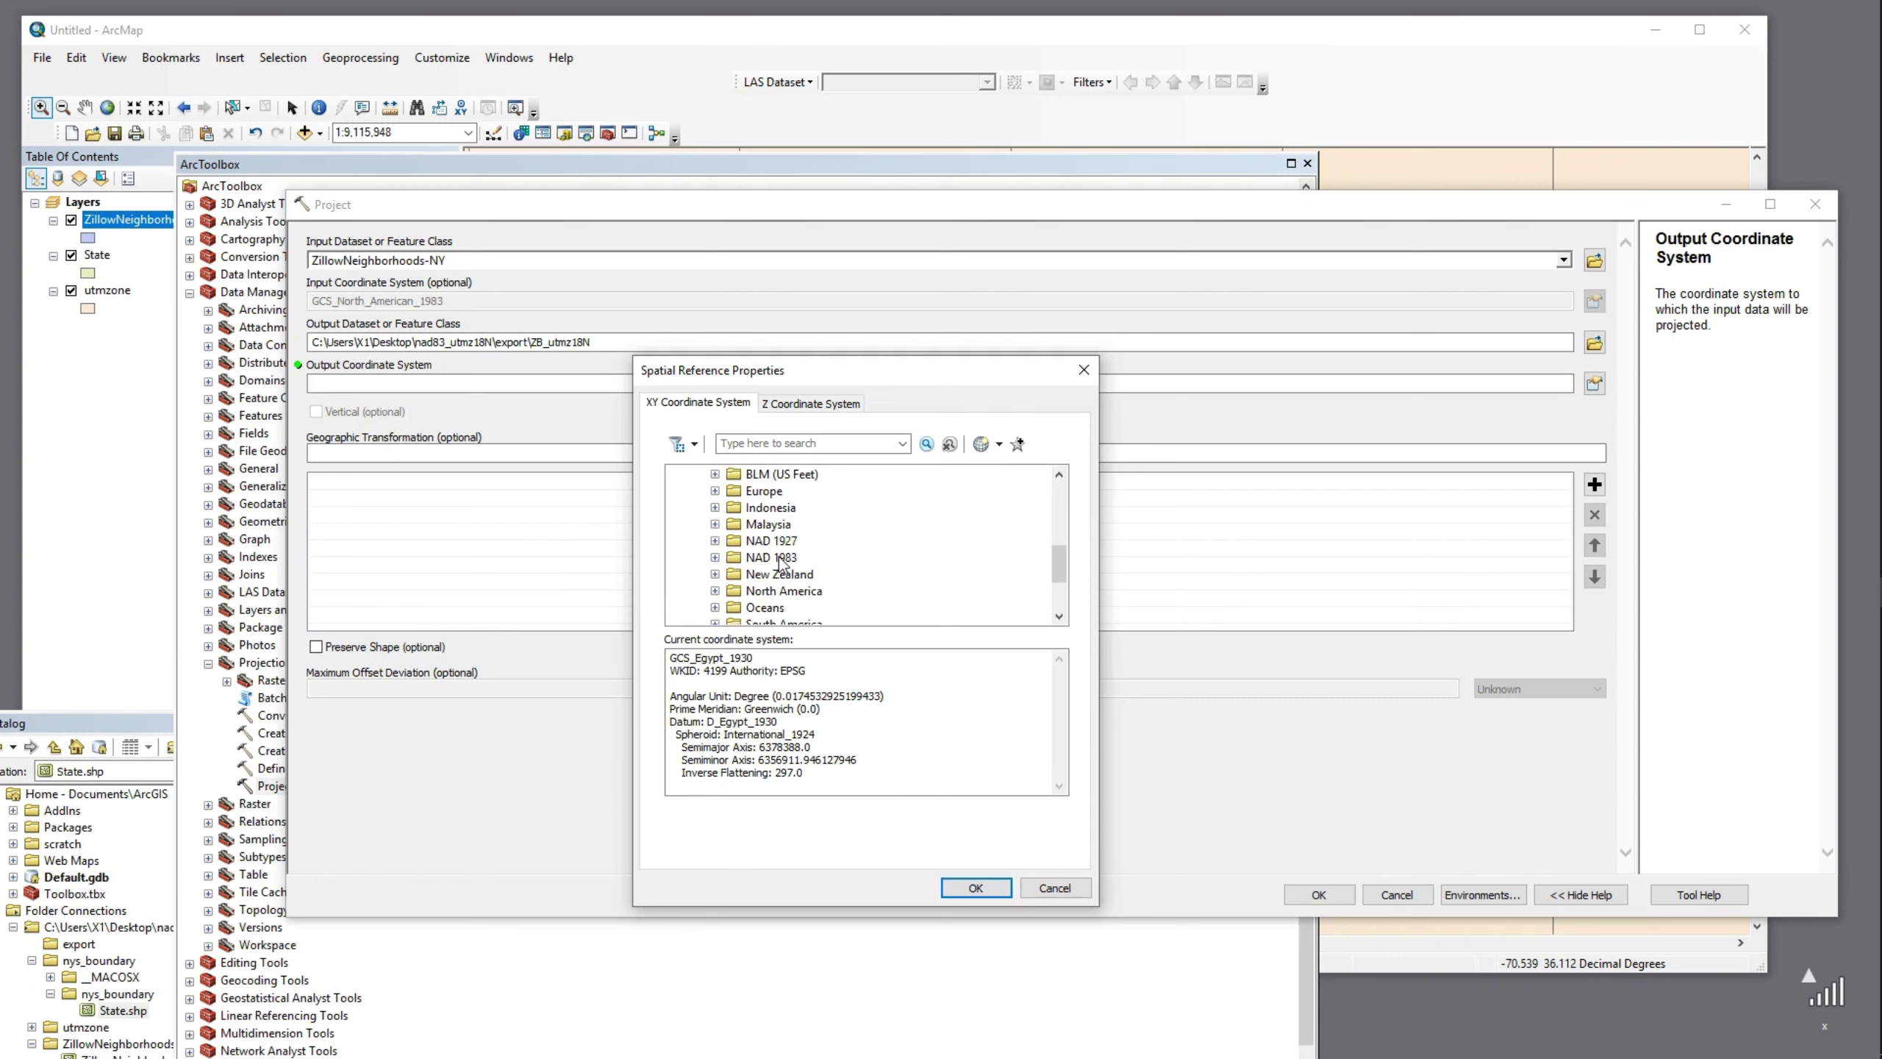
pyautogui.doubleClick(784, 558)
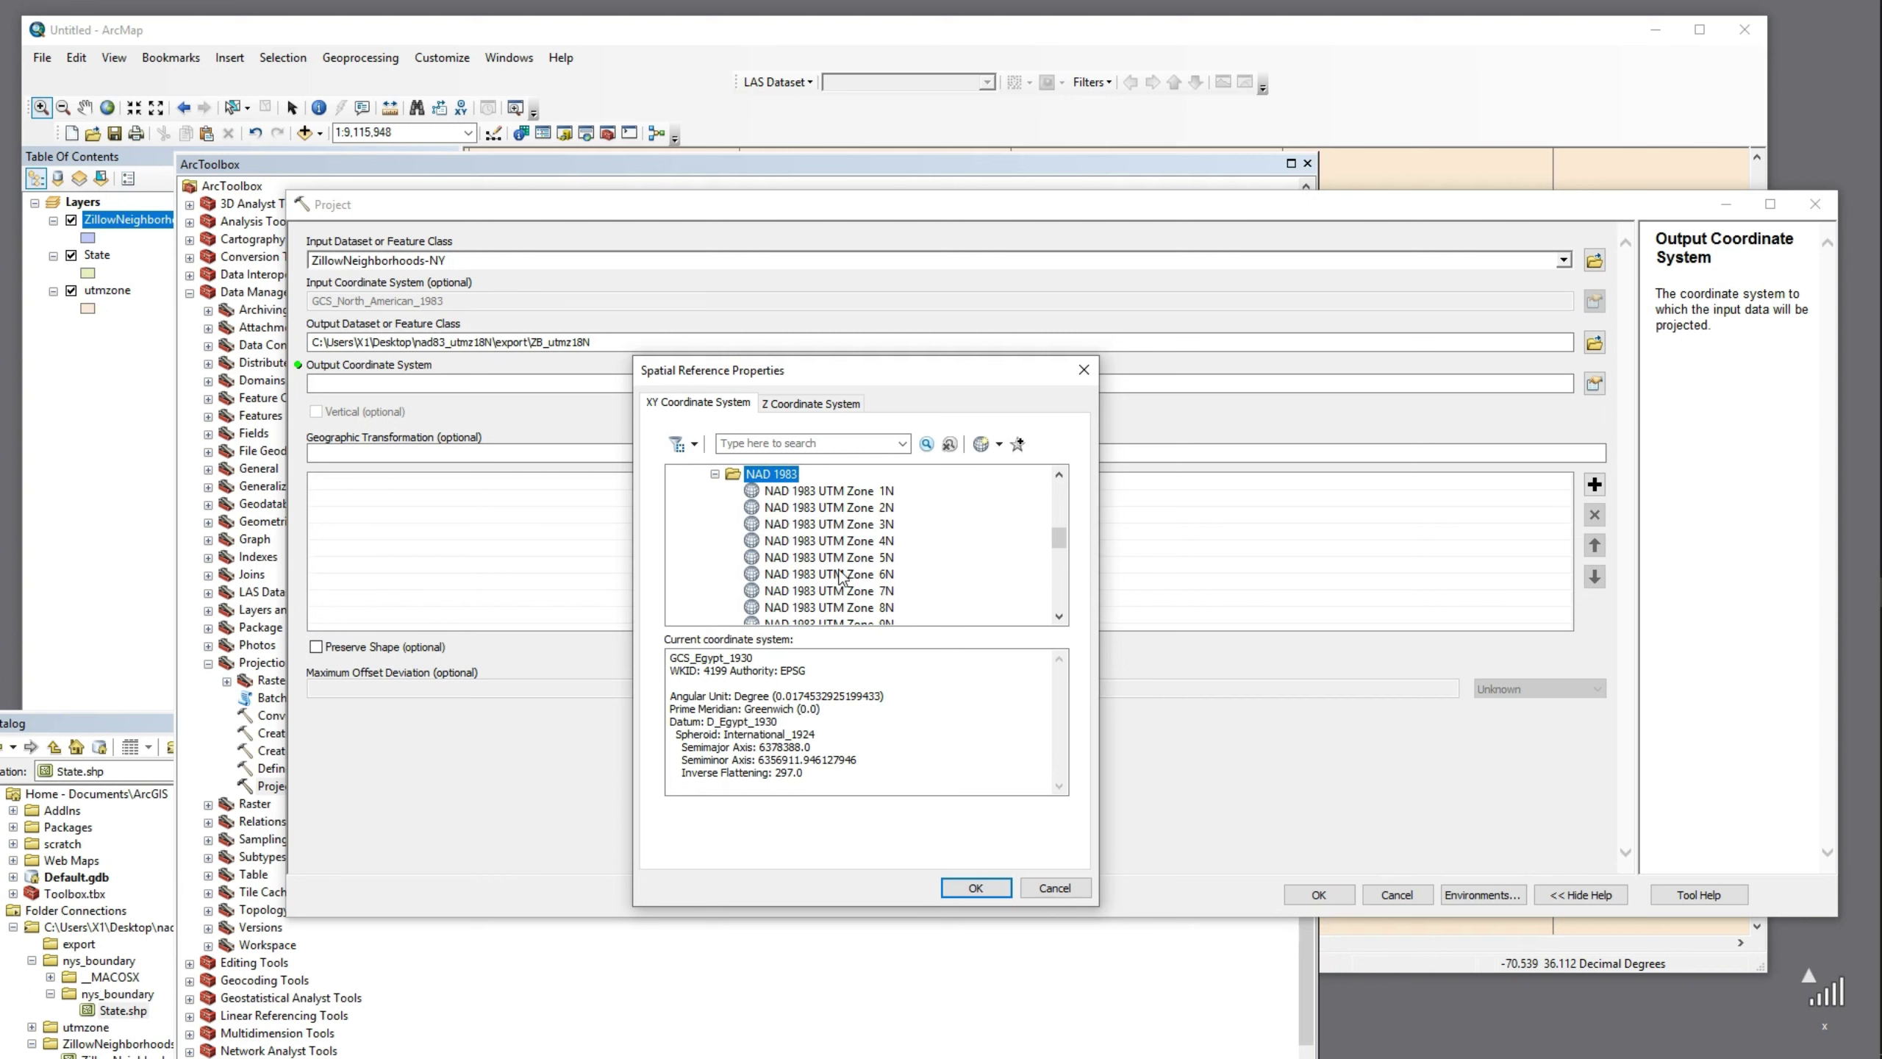
pyautogui.scroll(-4, 841, 577)
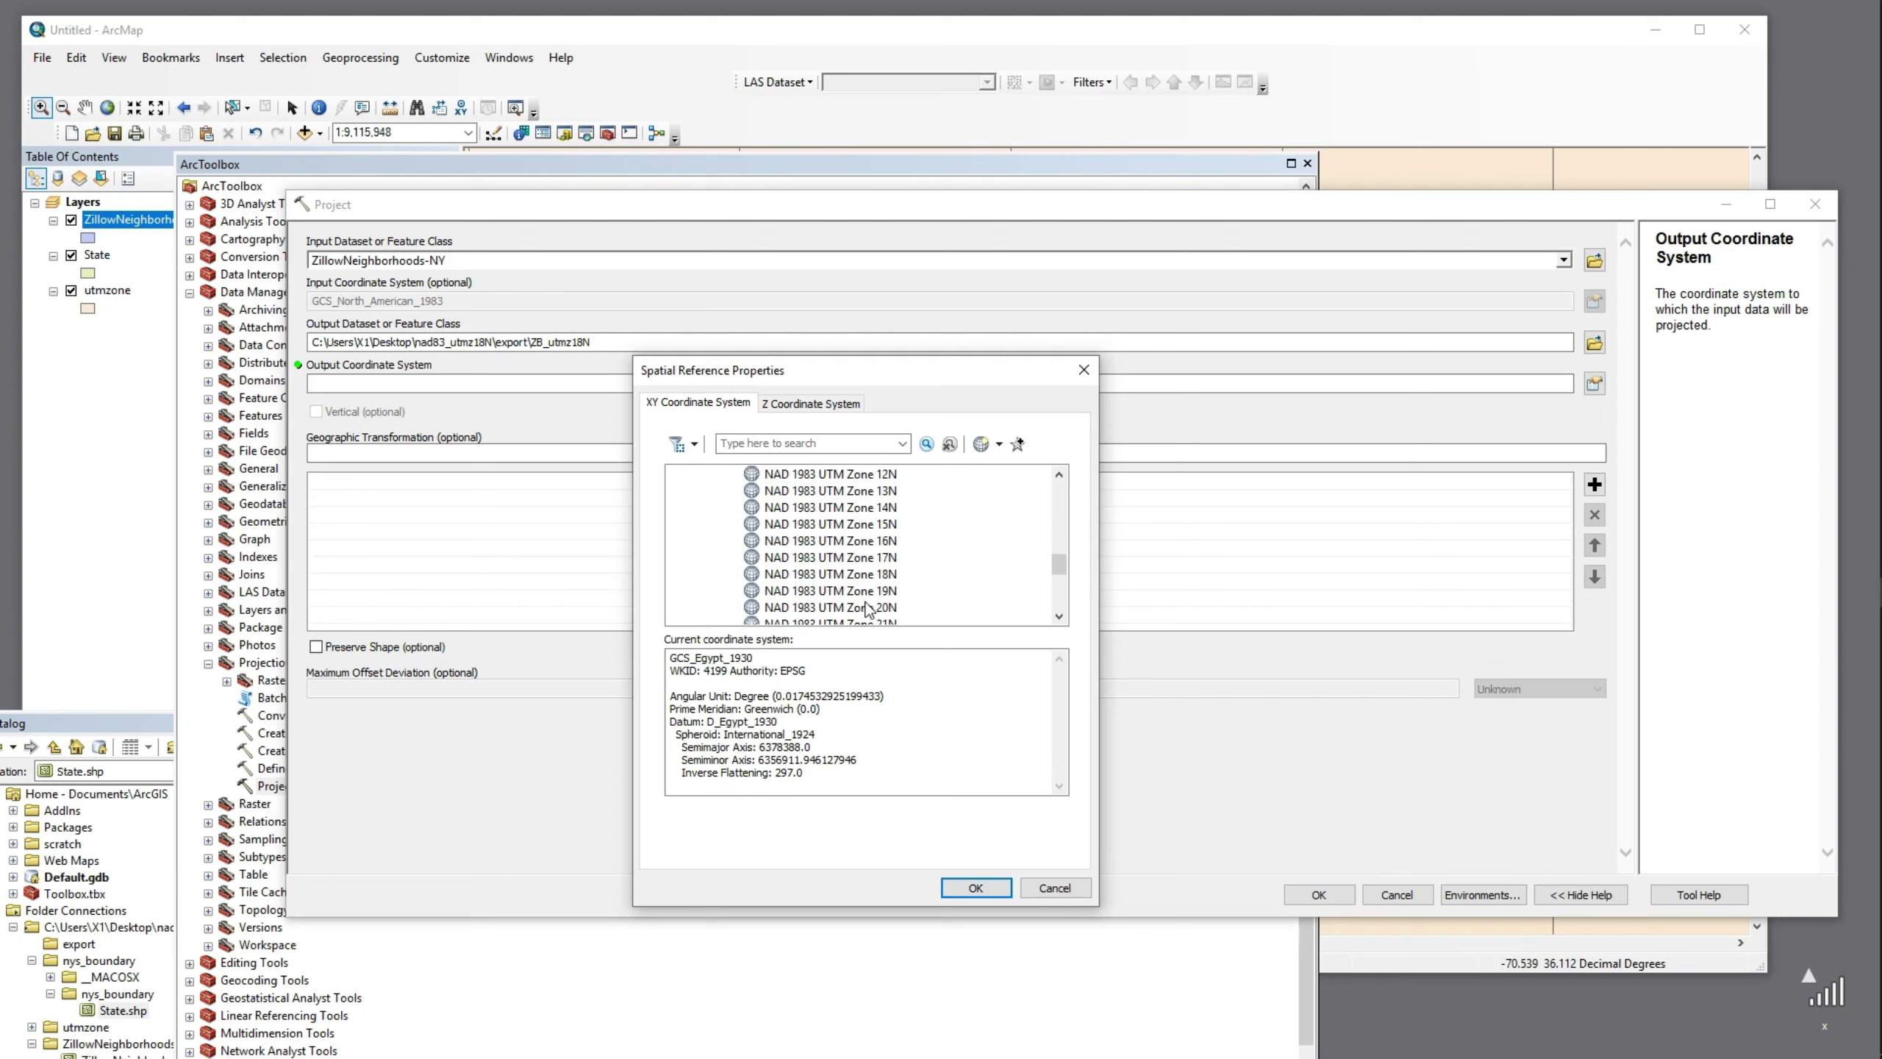
pyautogui.click(863, 577)
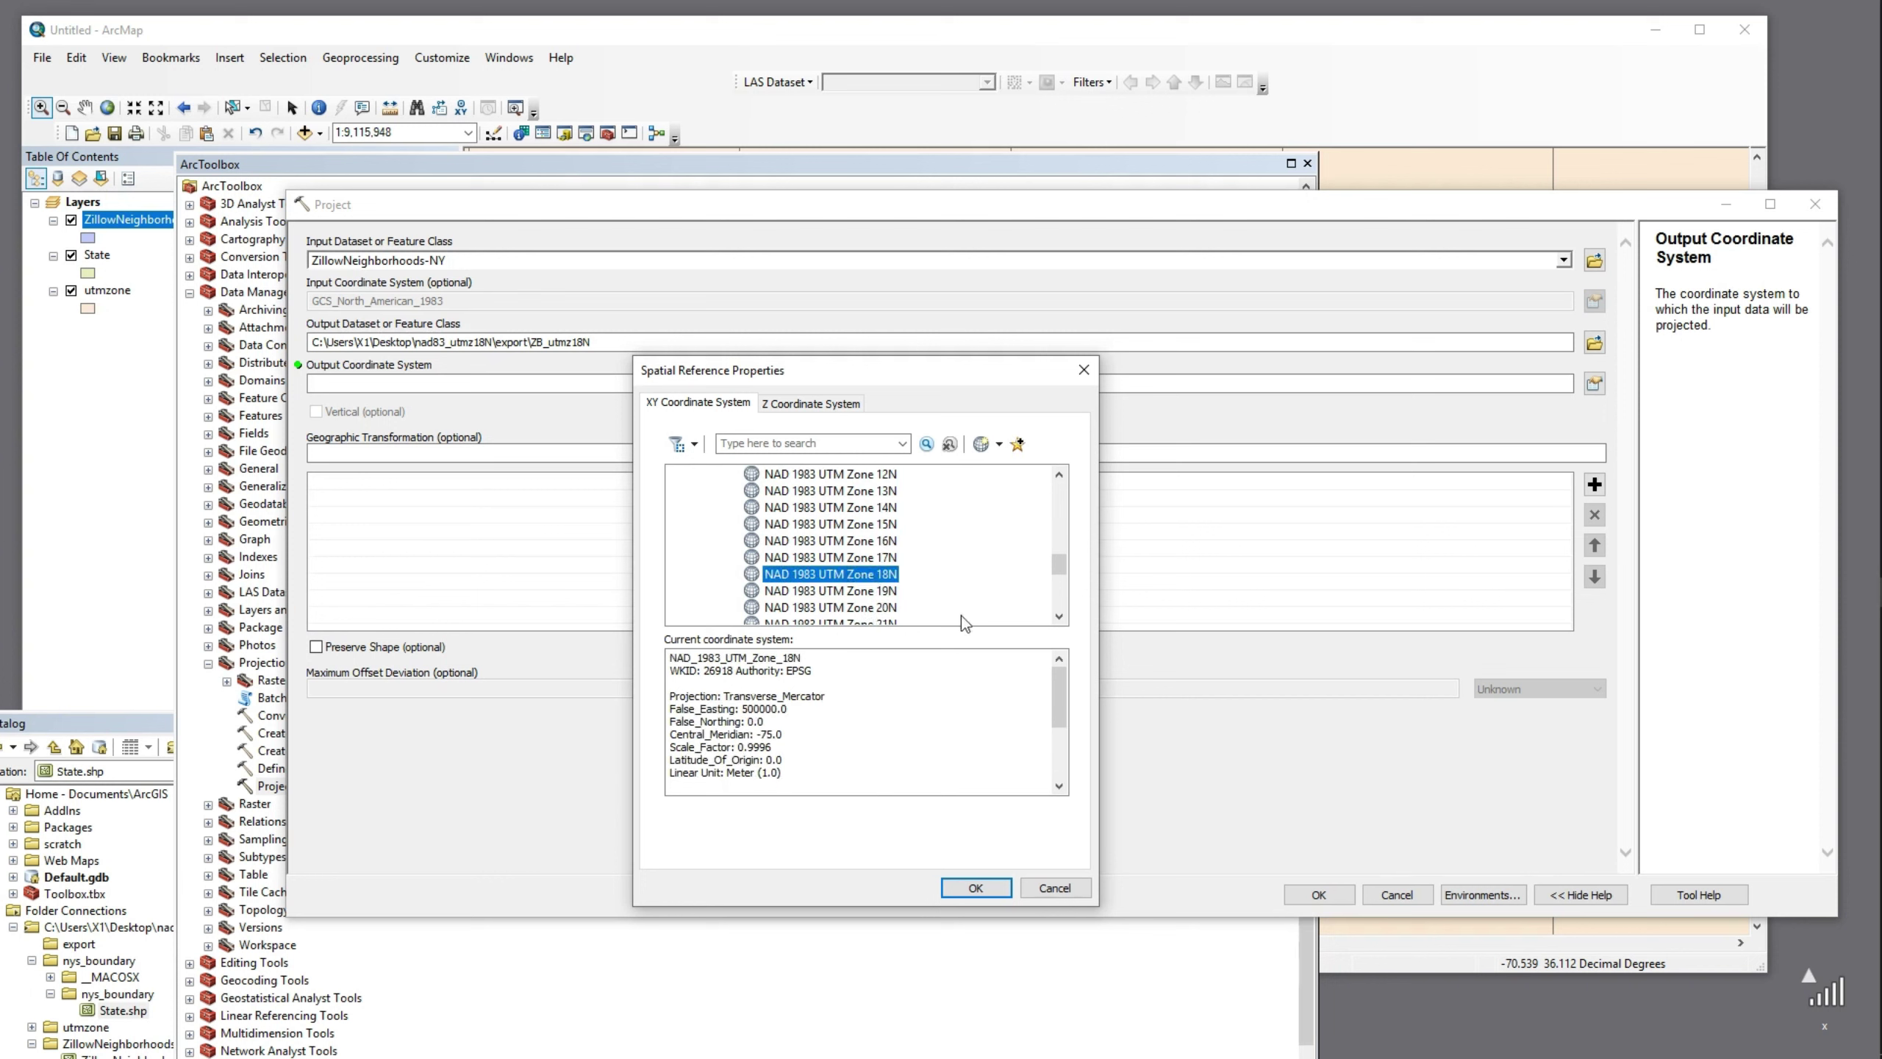
pyautogui.moveTo(1065, 571); pyautogui.dragTo(1059, 490)
pyautogui.click(677, 507)
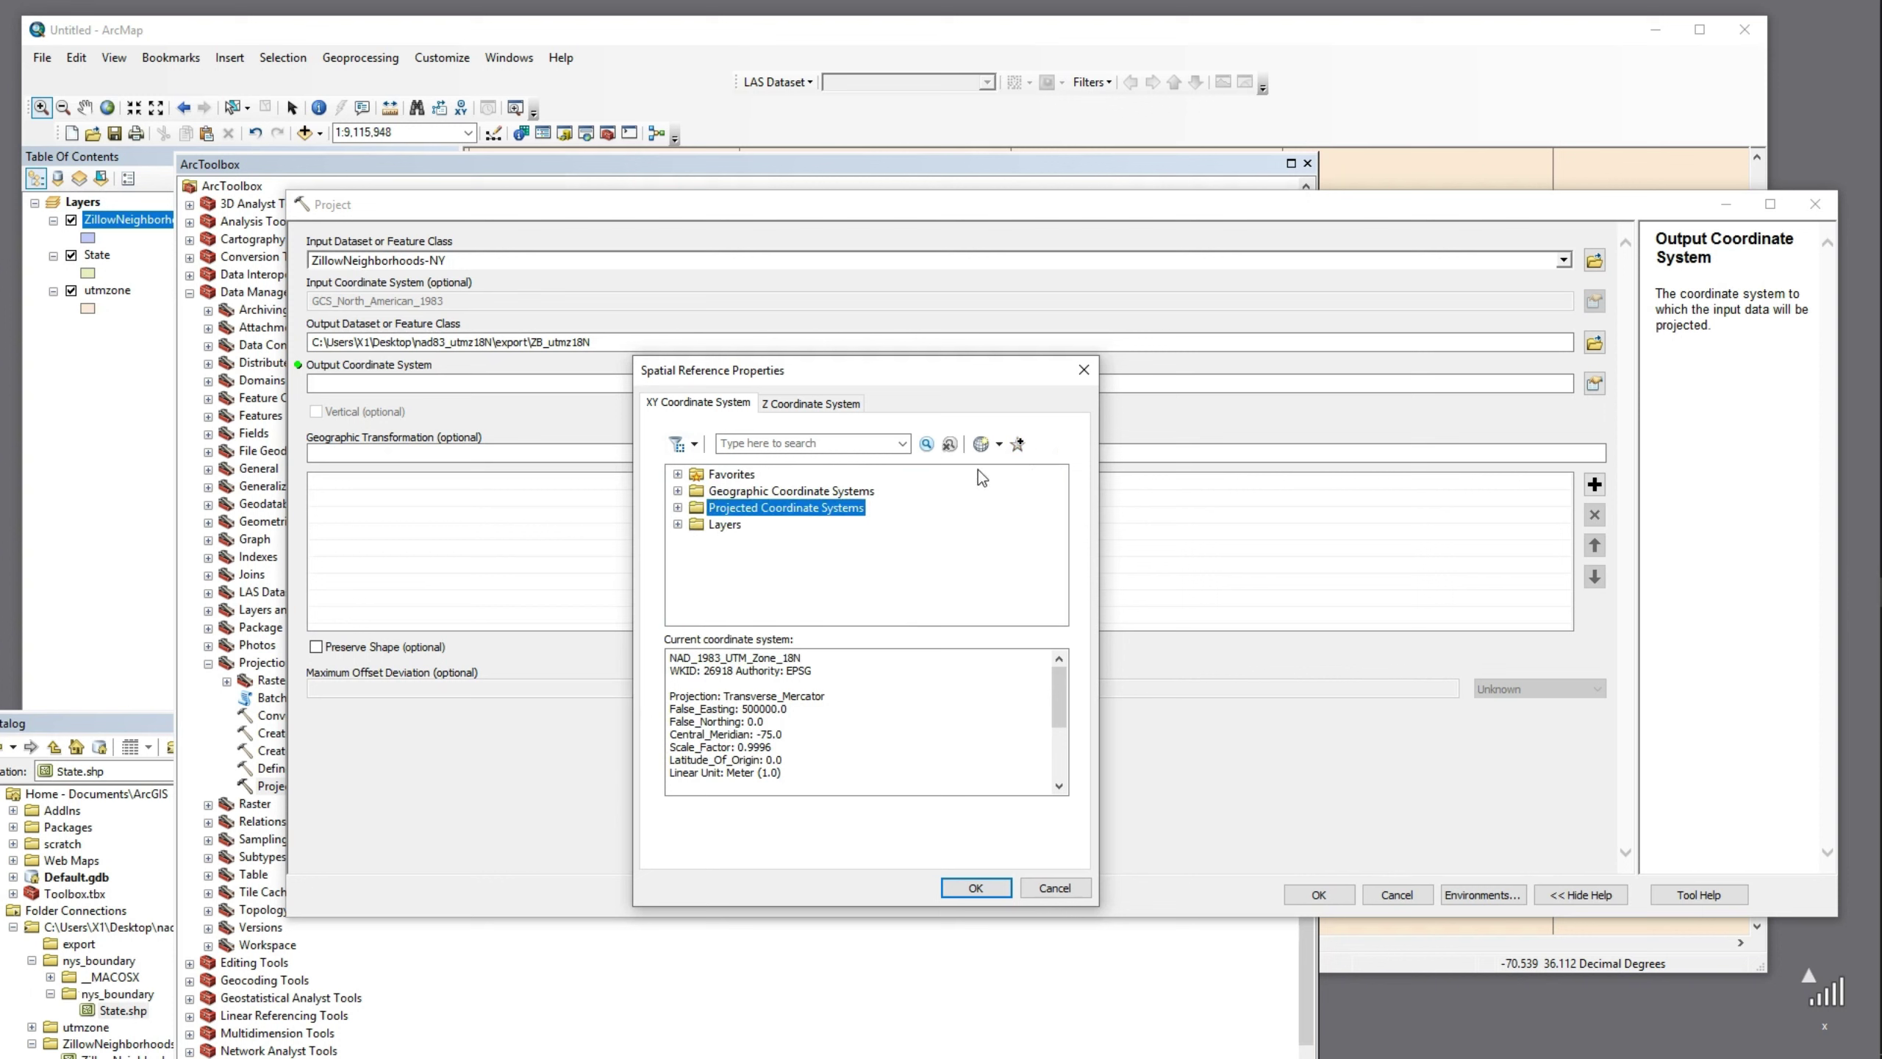
# Import the output coordinate system from State.shp in the nys_boundary folder, inspect its name, and dismiss the spatial reference settings
pyautogui.click(998, 444)
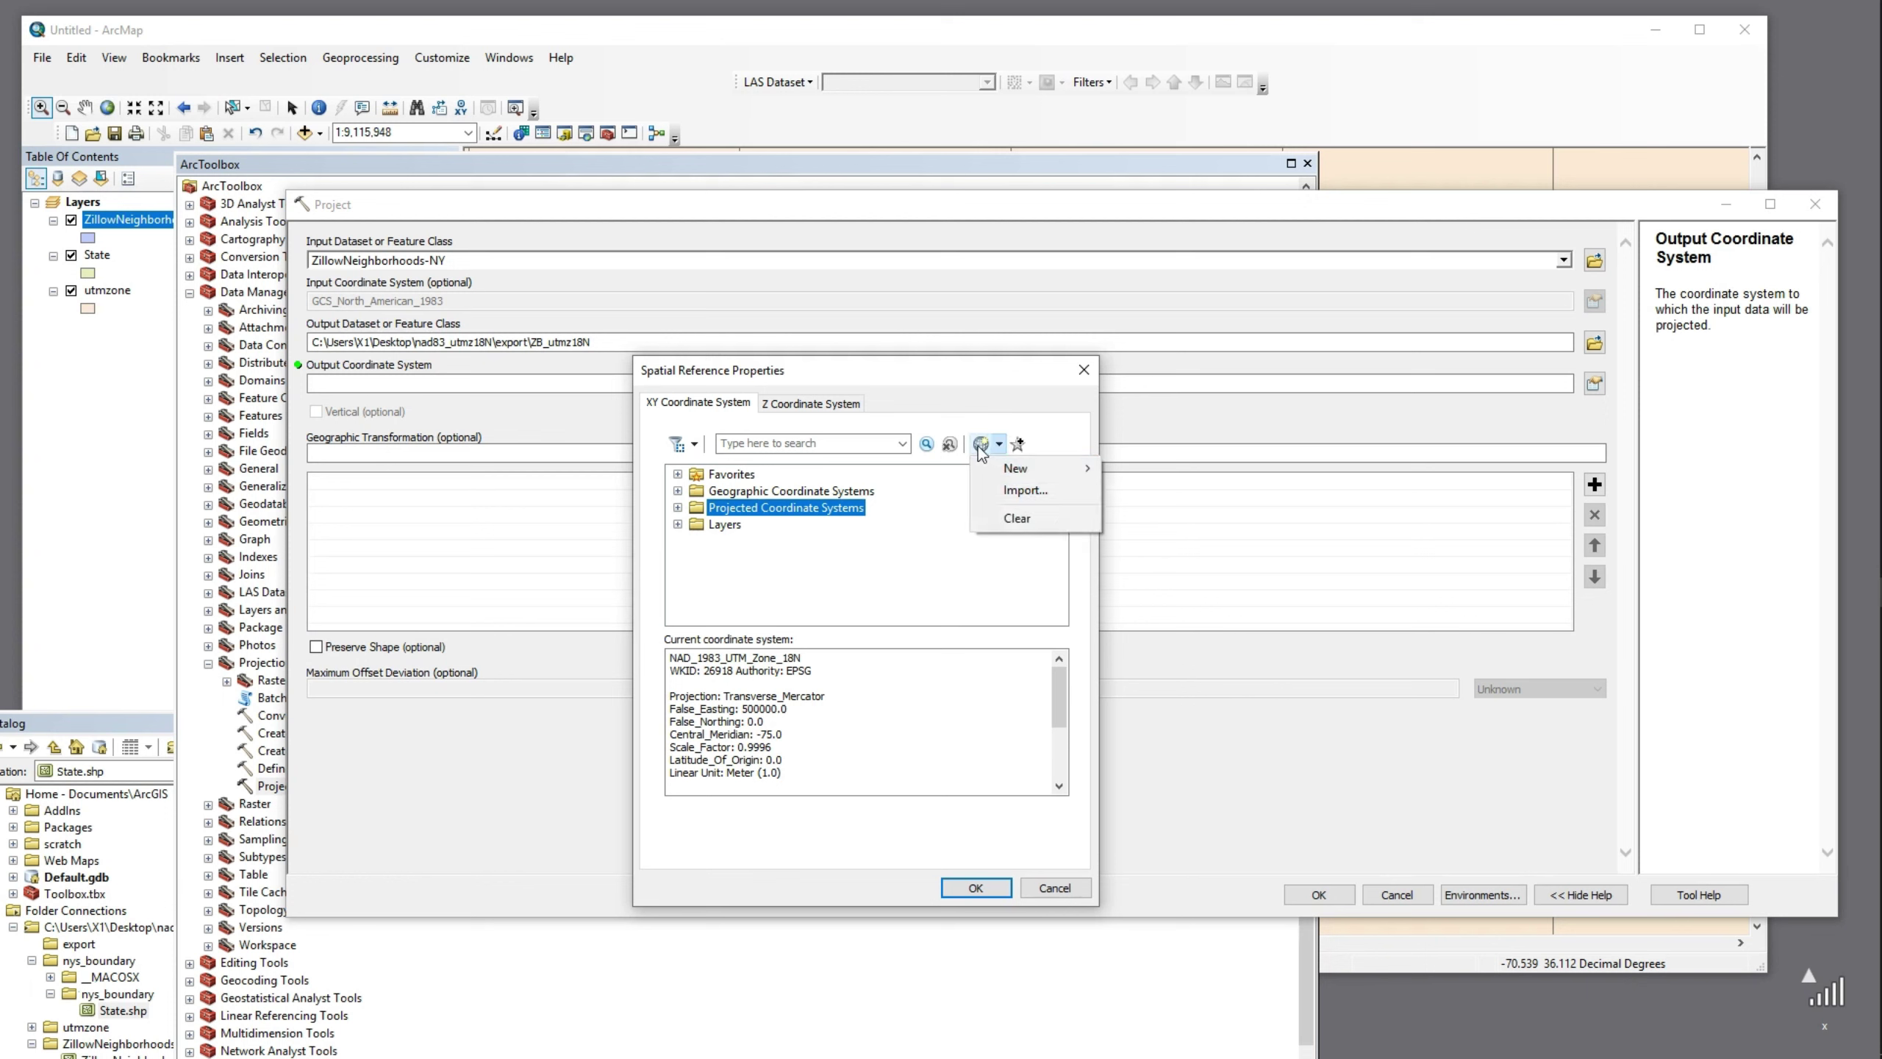
pyautogui.click(1006, 490)
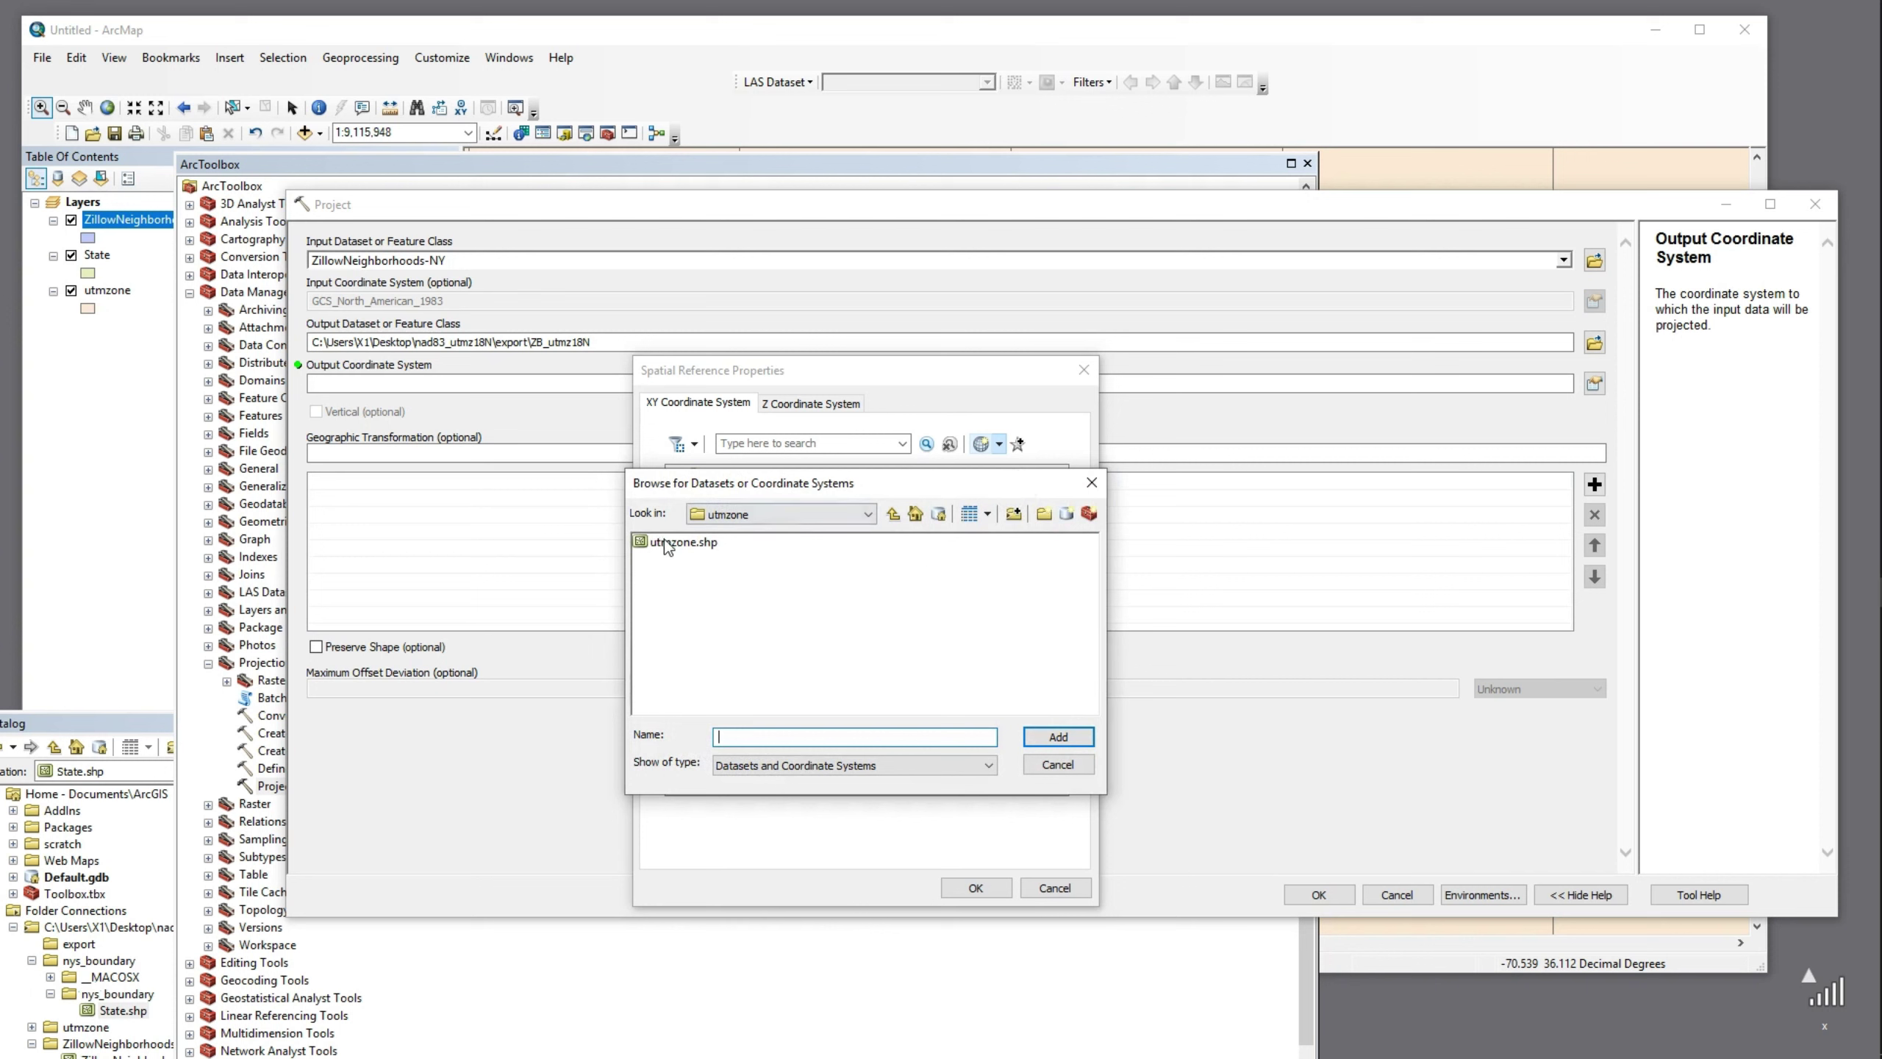
pyautogui.click(892, 514)
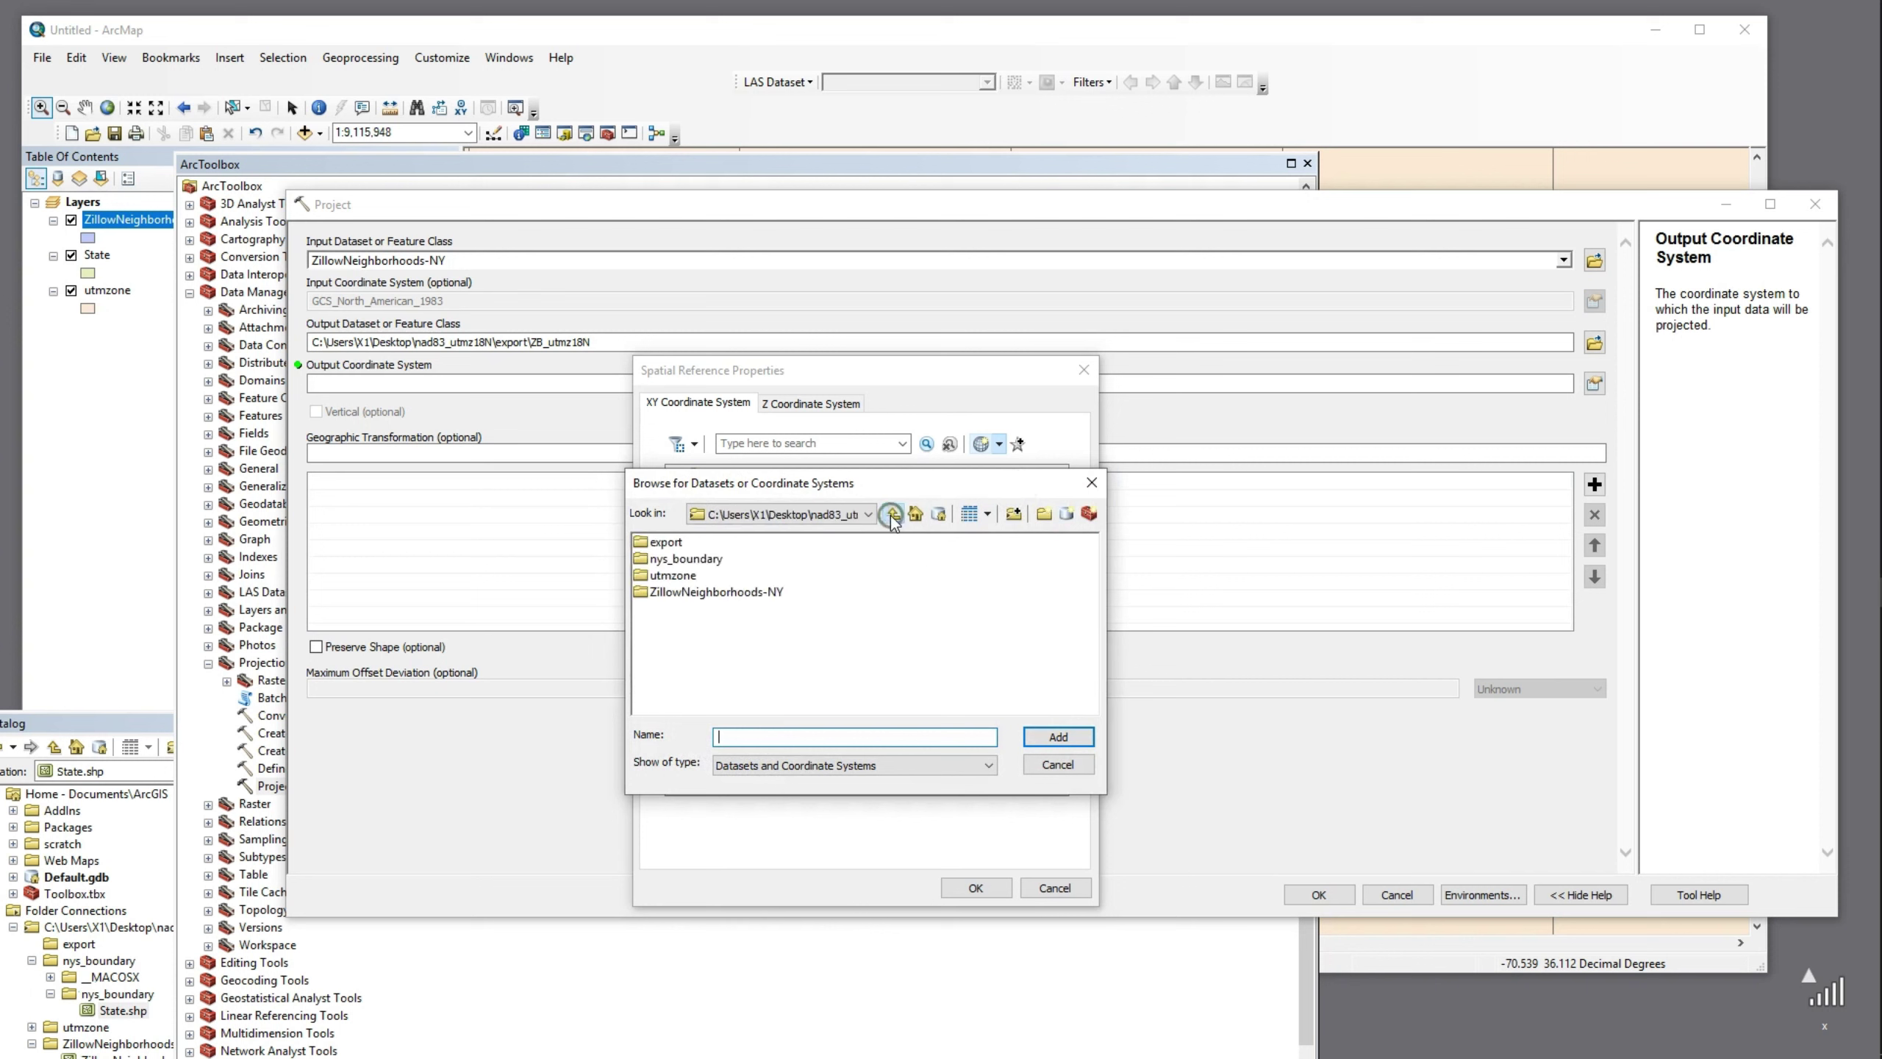
pyautogui.doubleClick(700, 562)
pyautogui.click(685, 548)
pyautogui.click(1058, 735)
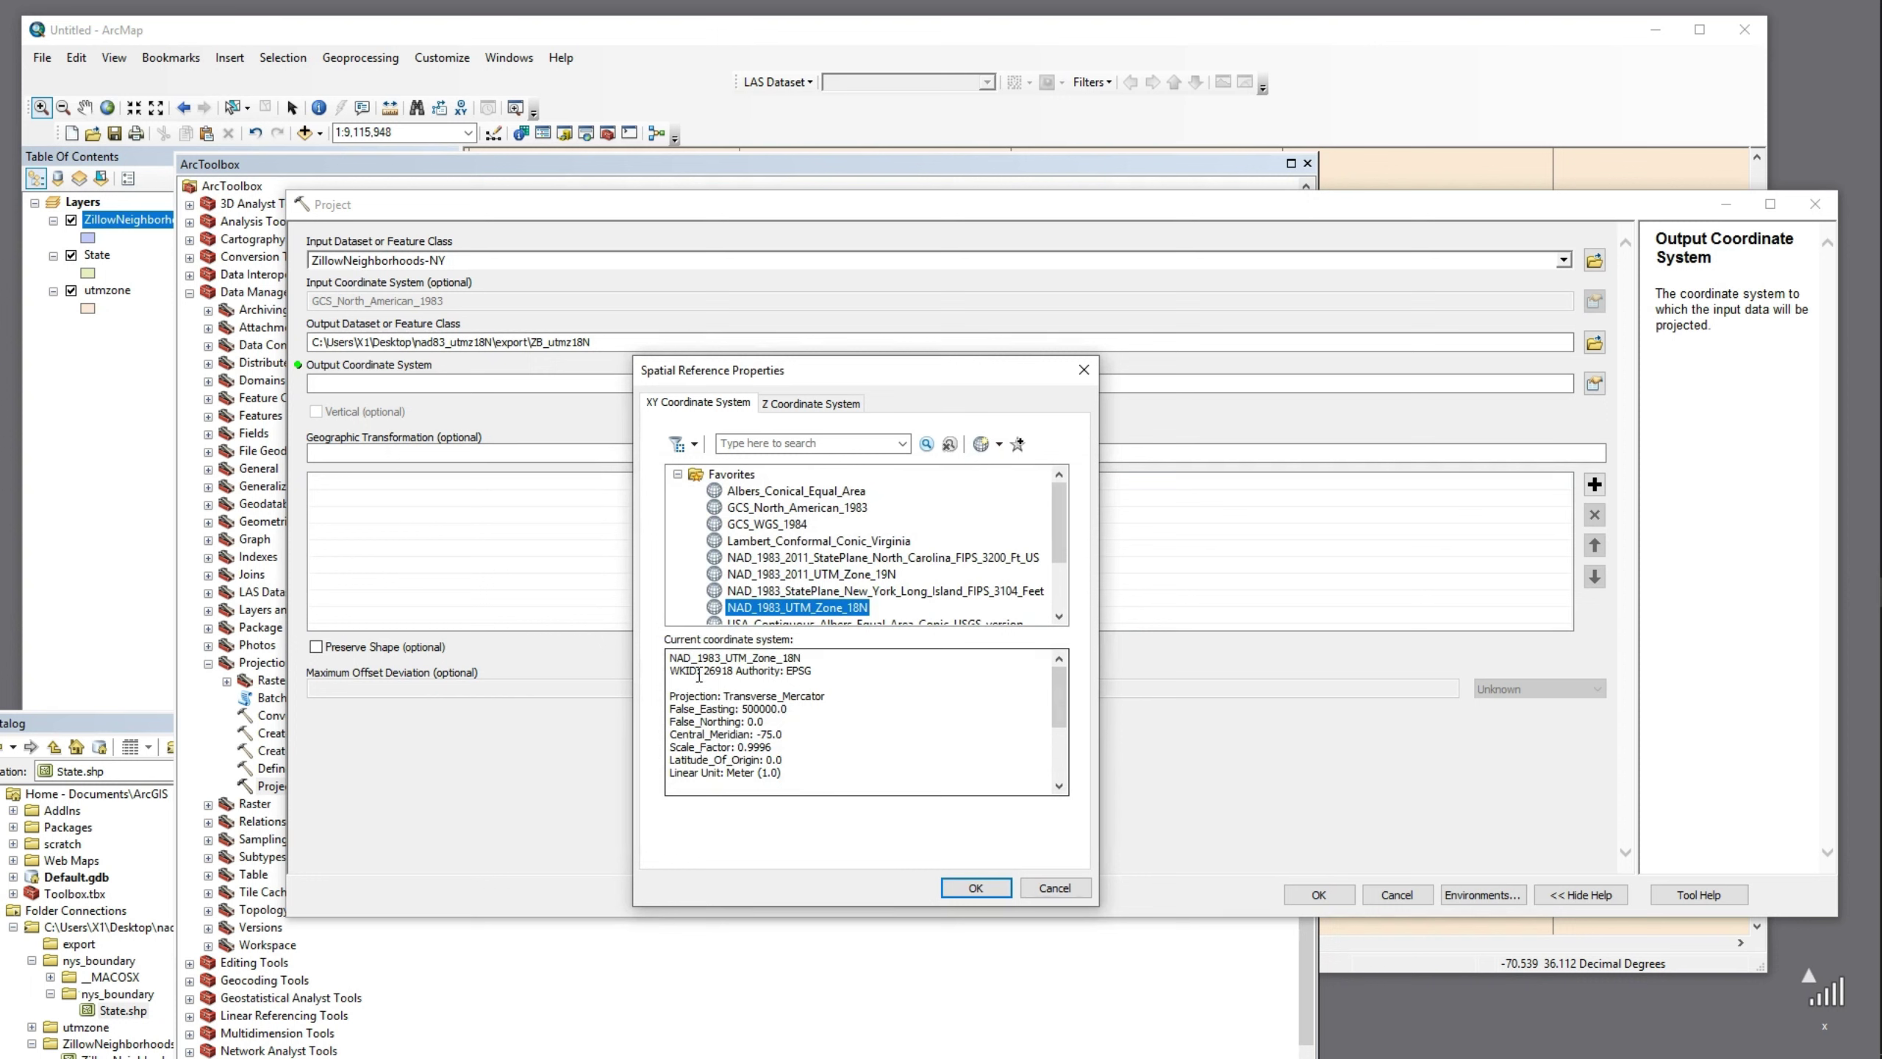
pyautogui.moveTo(670, 656); pyautogui.dragTo(801, 658)
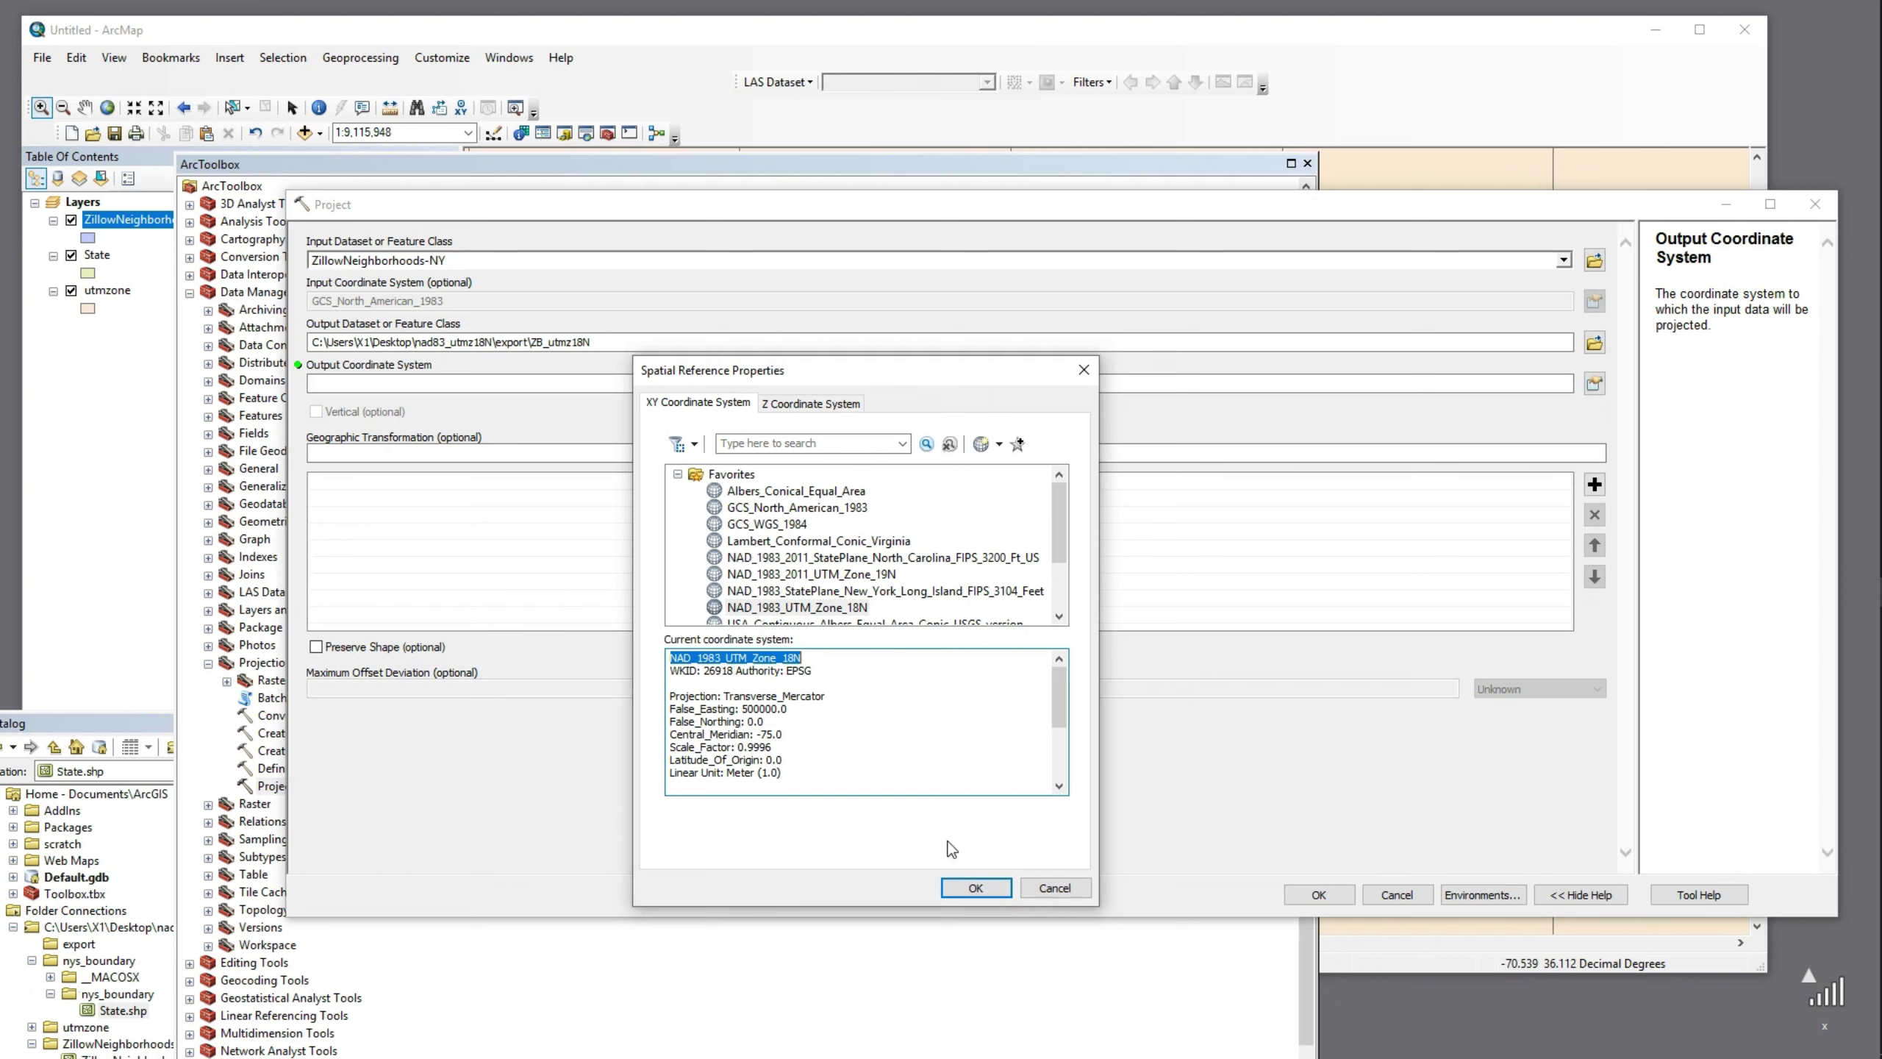
pyautogui.click(1057, 886)
pyautogui.click(1594, 383)
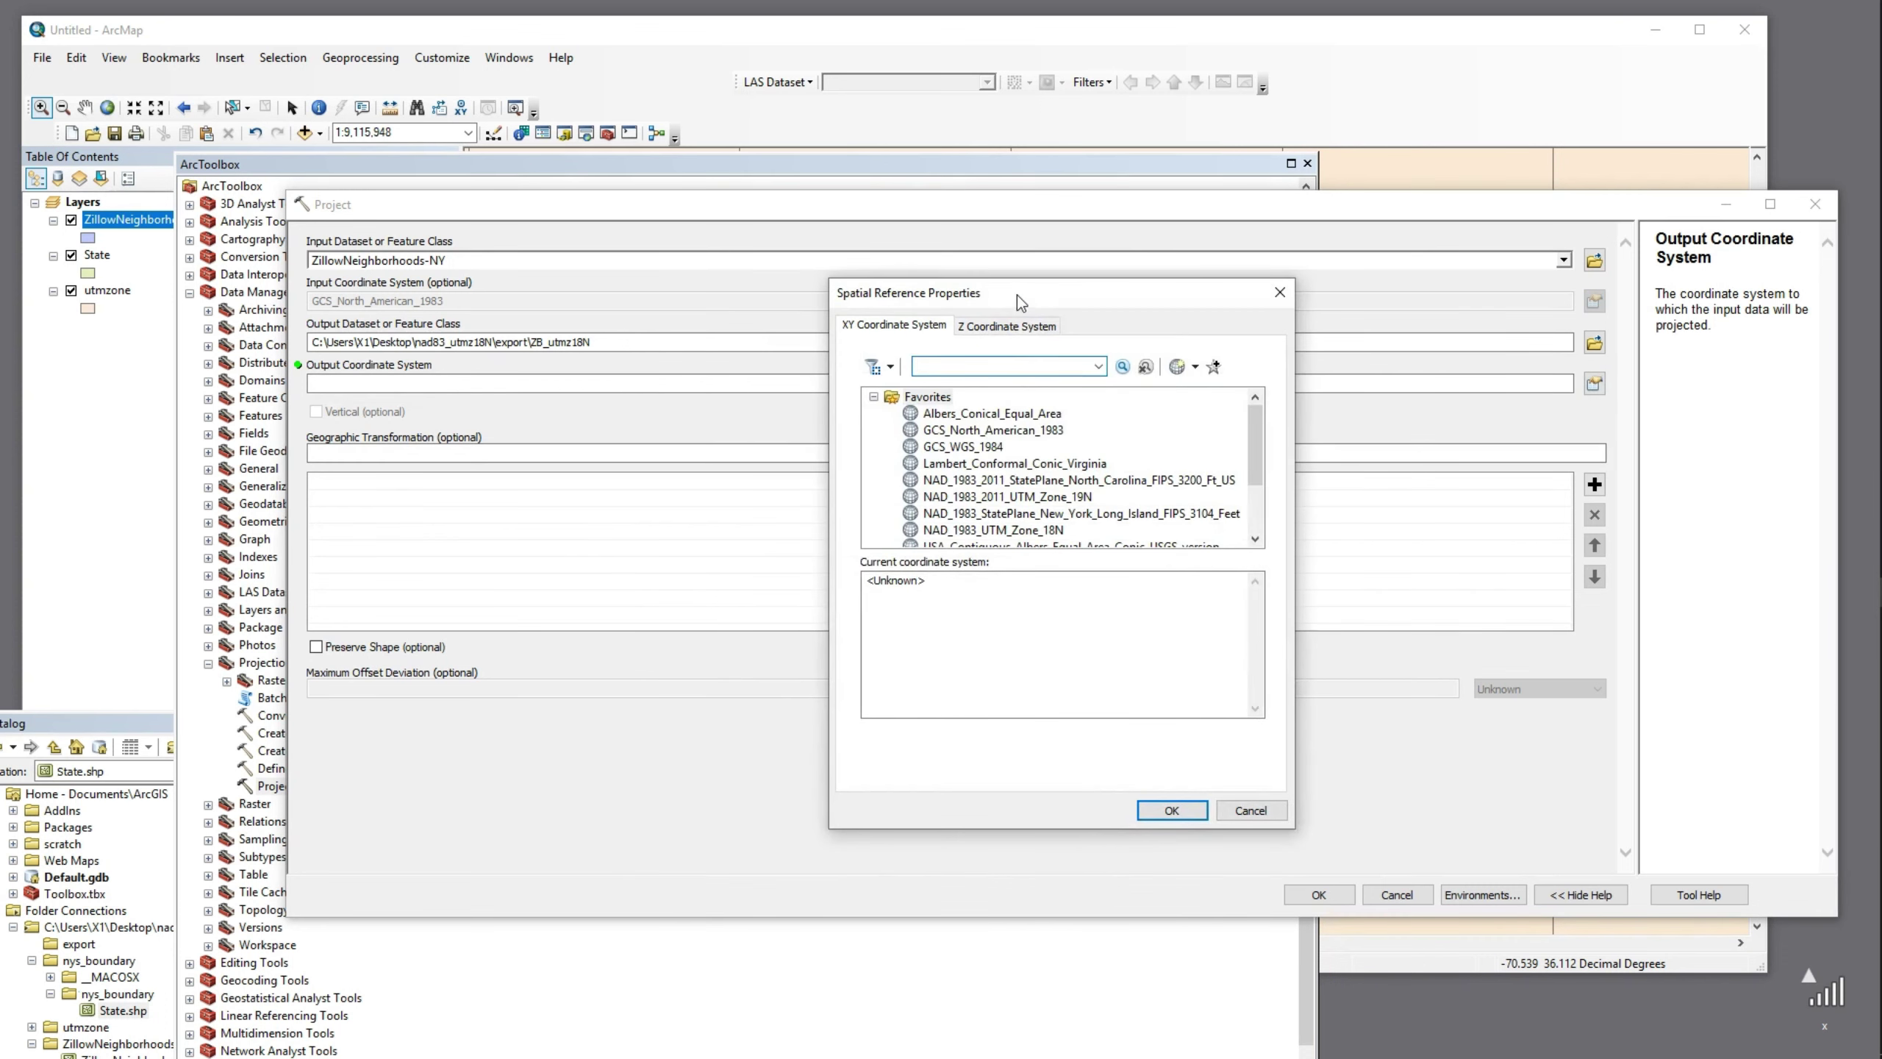
pyautogui.moveTo(1017, 294); pyautogui.dragTo(789, 361)
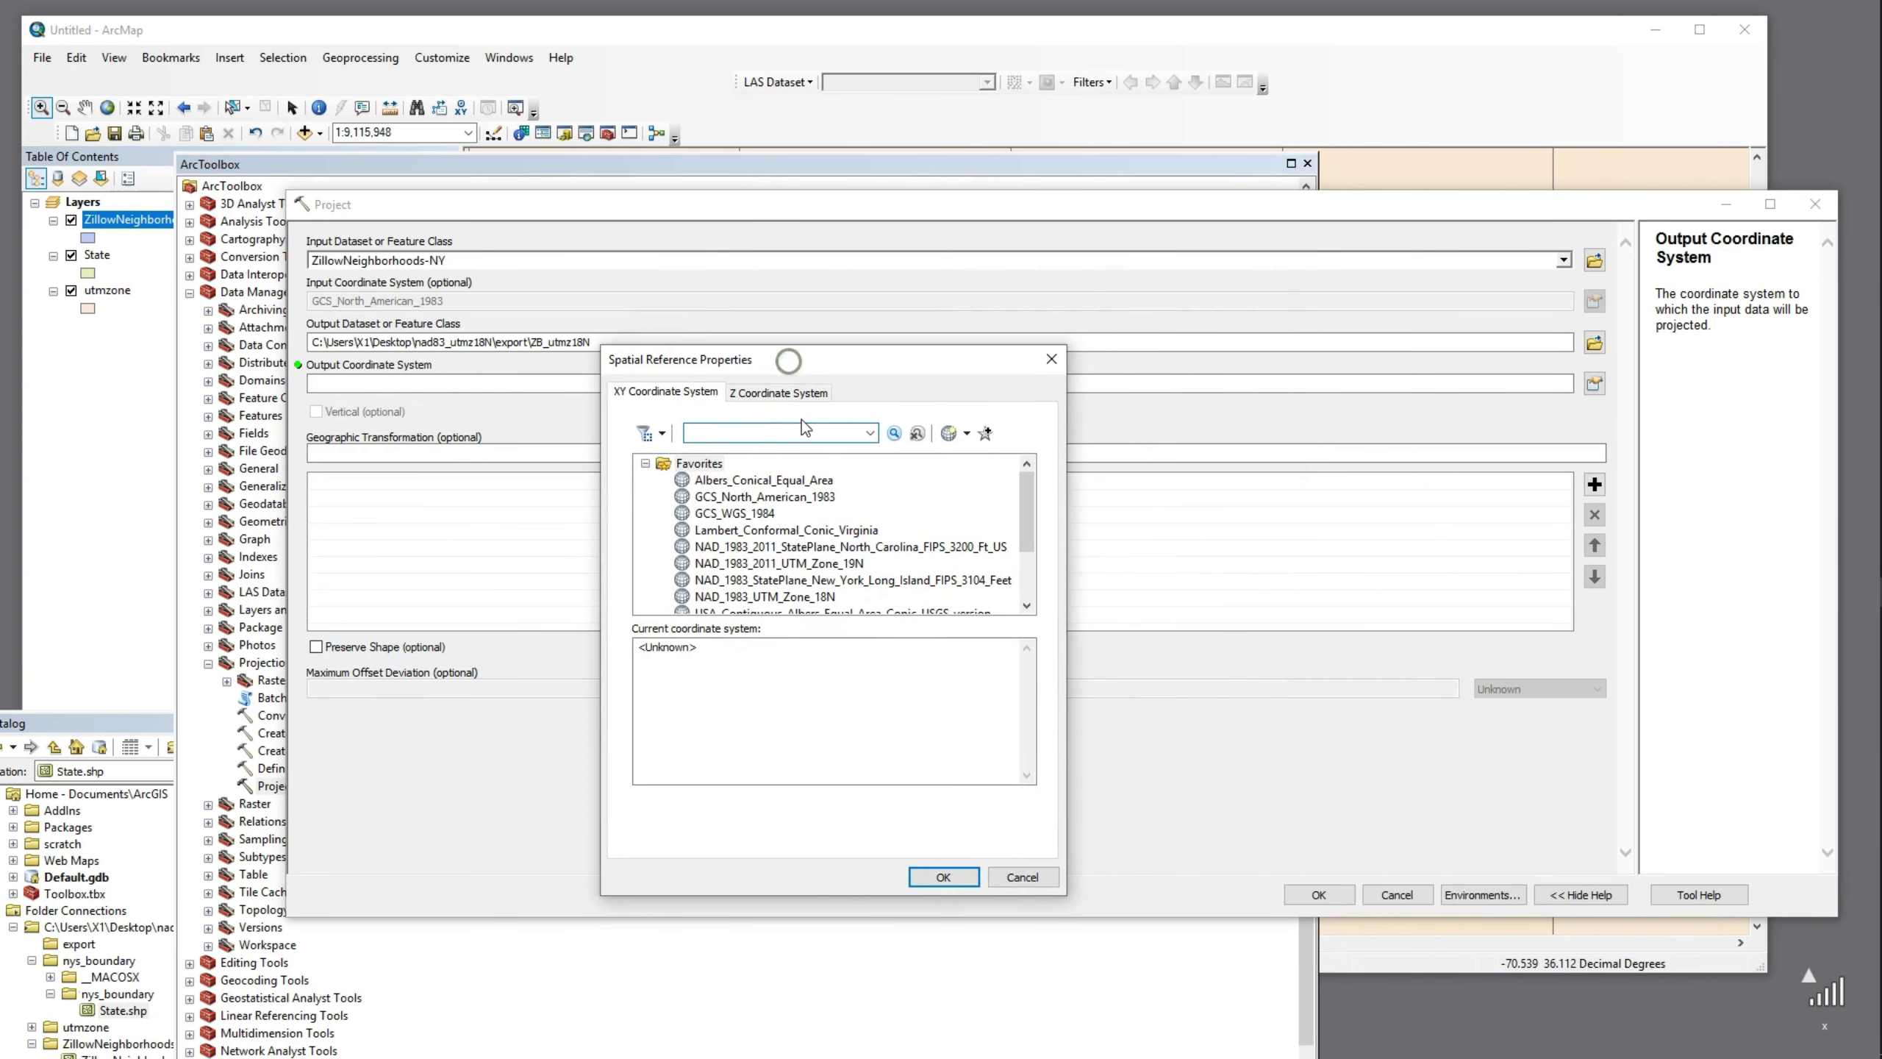
pyautogui.click(645, 464)
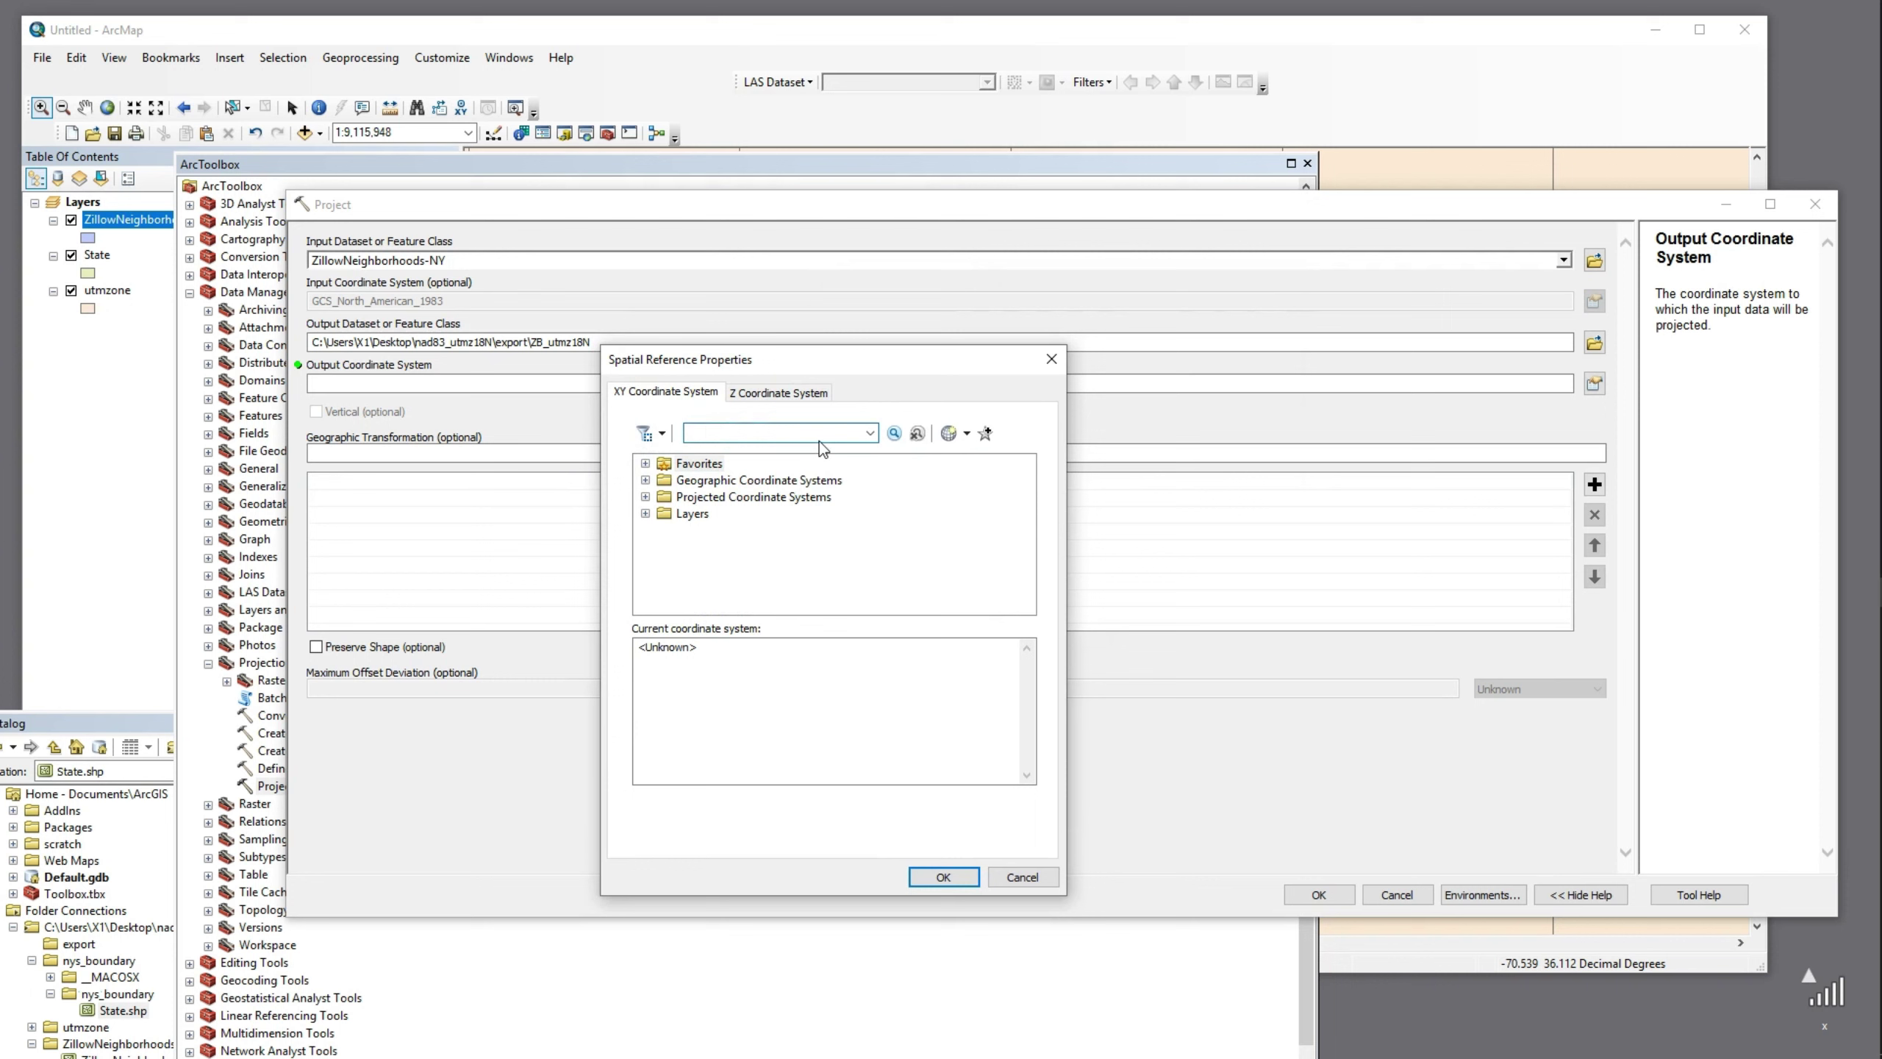
pyautogui.click(1030, 882)
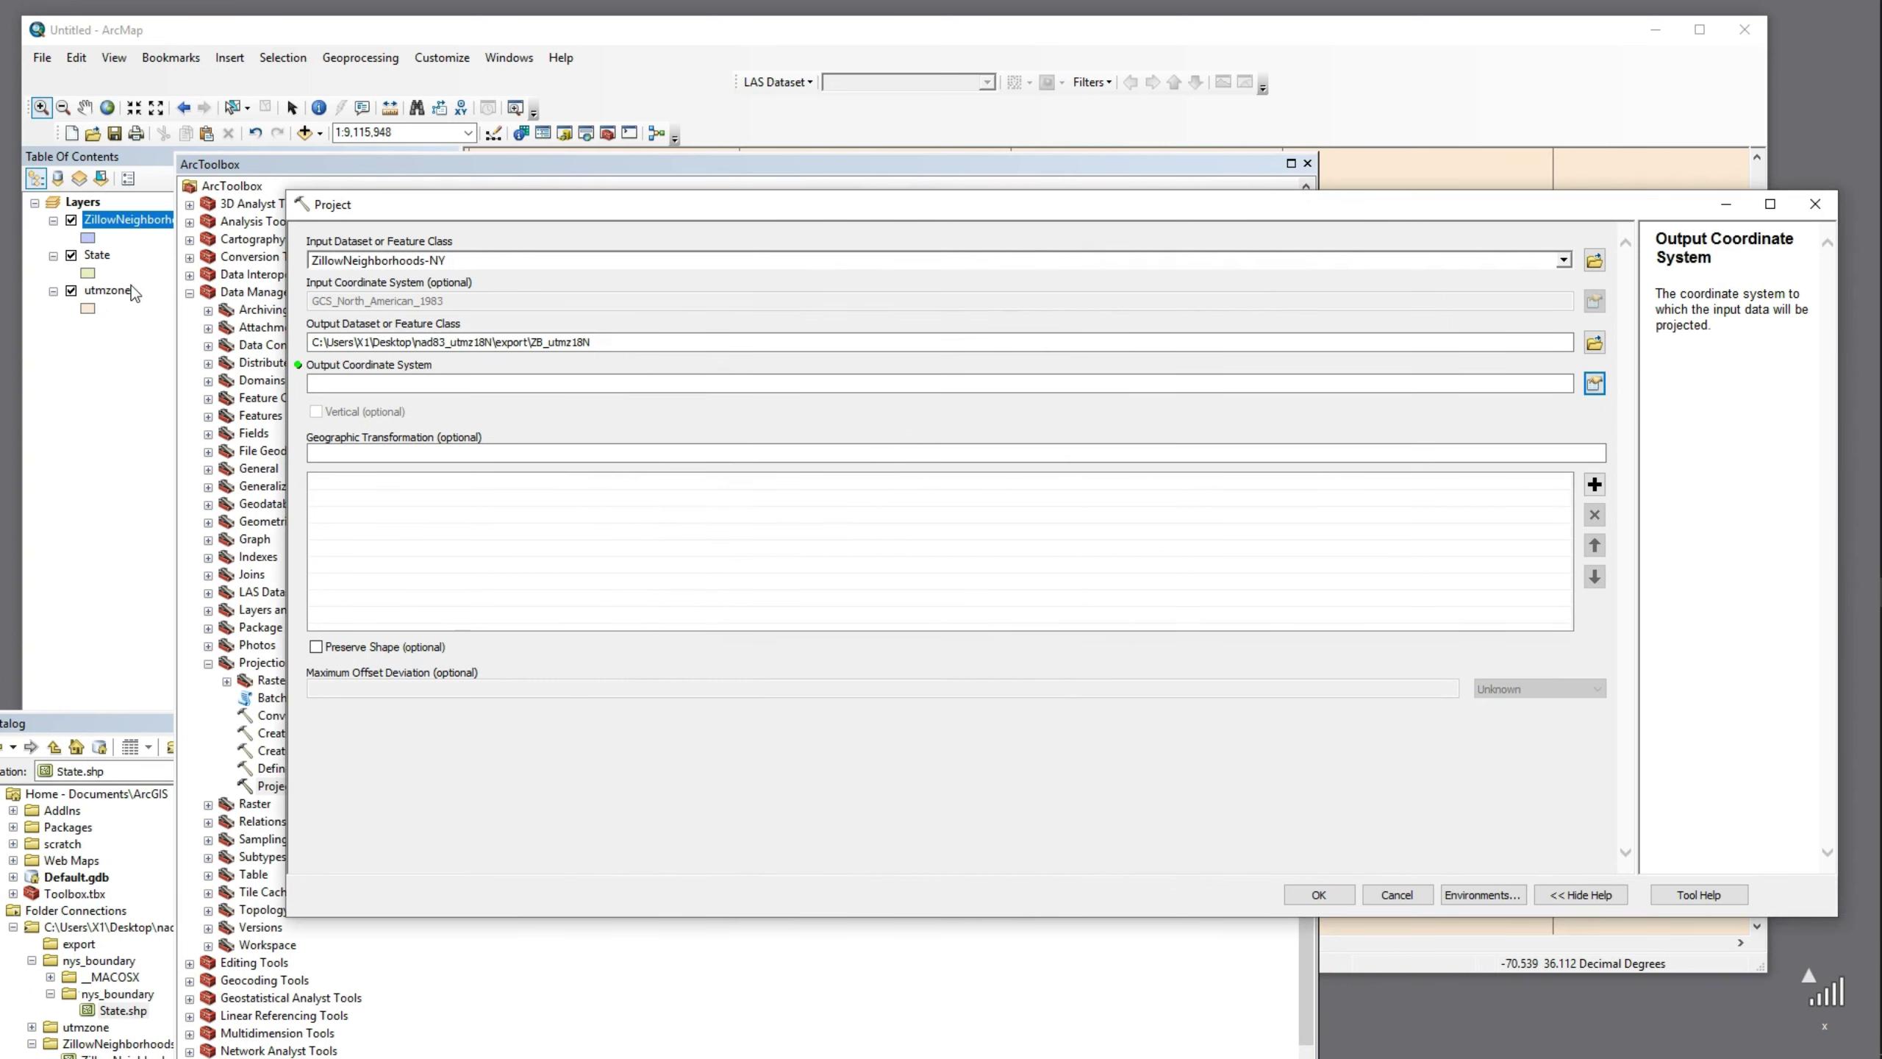
# Copy the projected coordinate system name from the State layer's source properties
pyautogui.rightClick(95, 254)
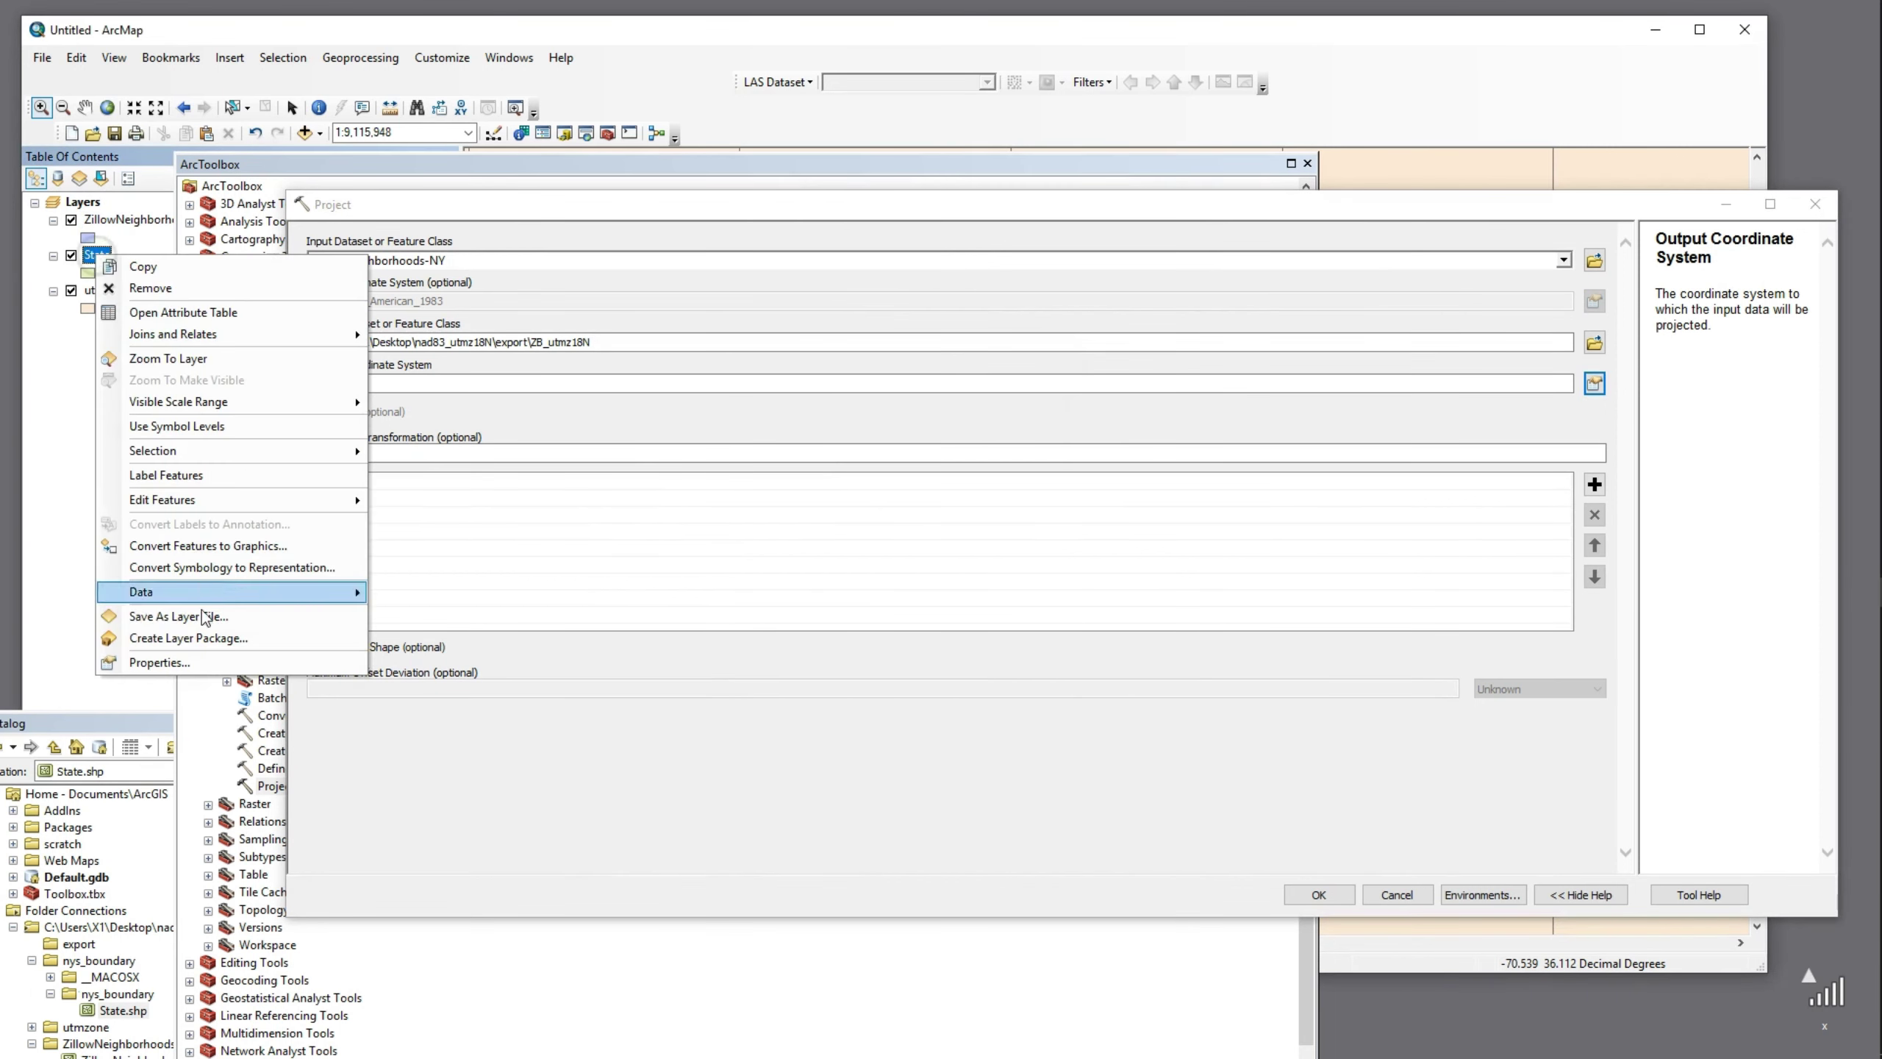
pyautogui.click(205, 664)
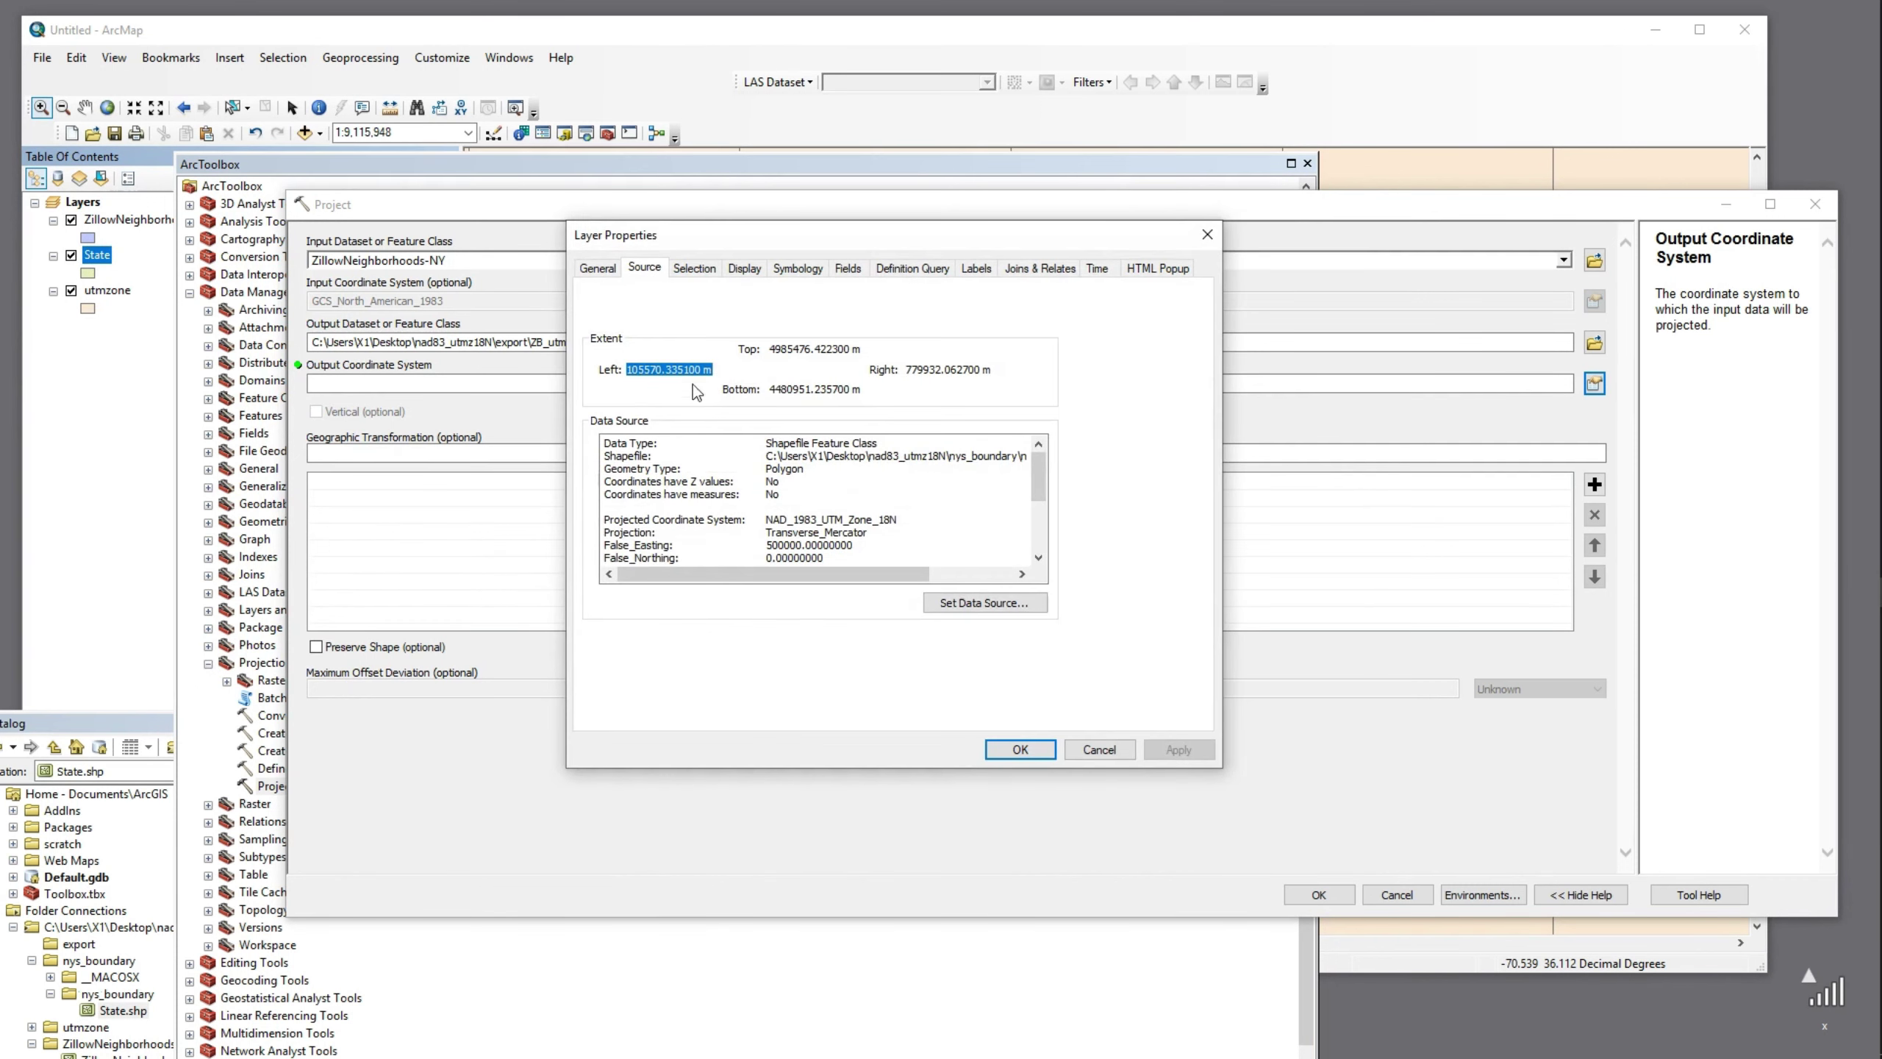
pyautogui.moveTo(897, 520); pyautogui.dragTo(766, 520)
pyautogui.hotkey('ctrl', 'c')
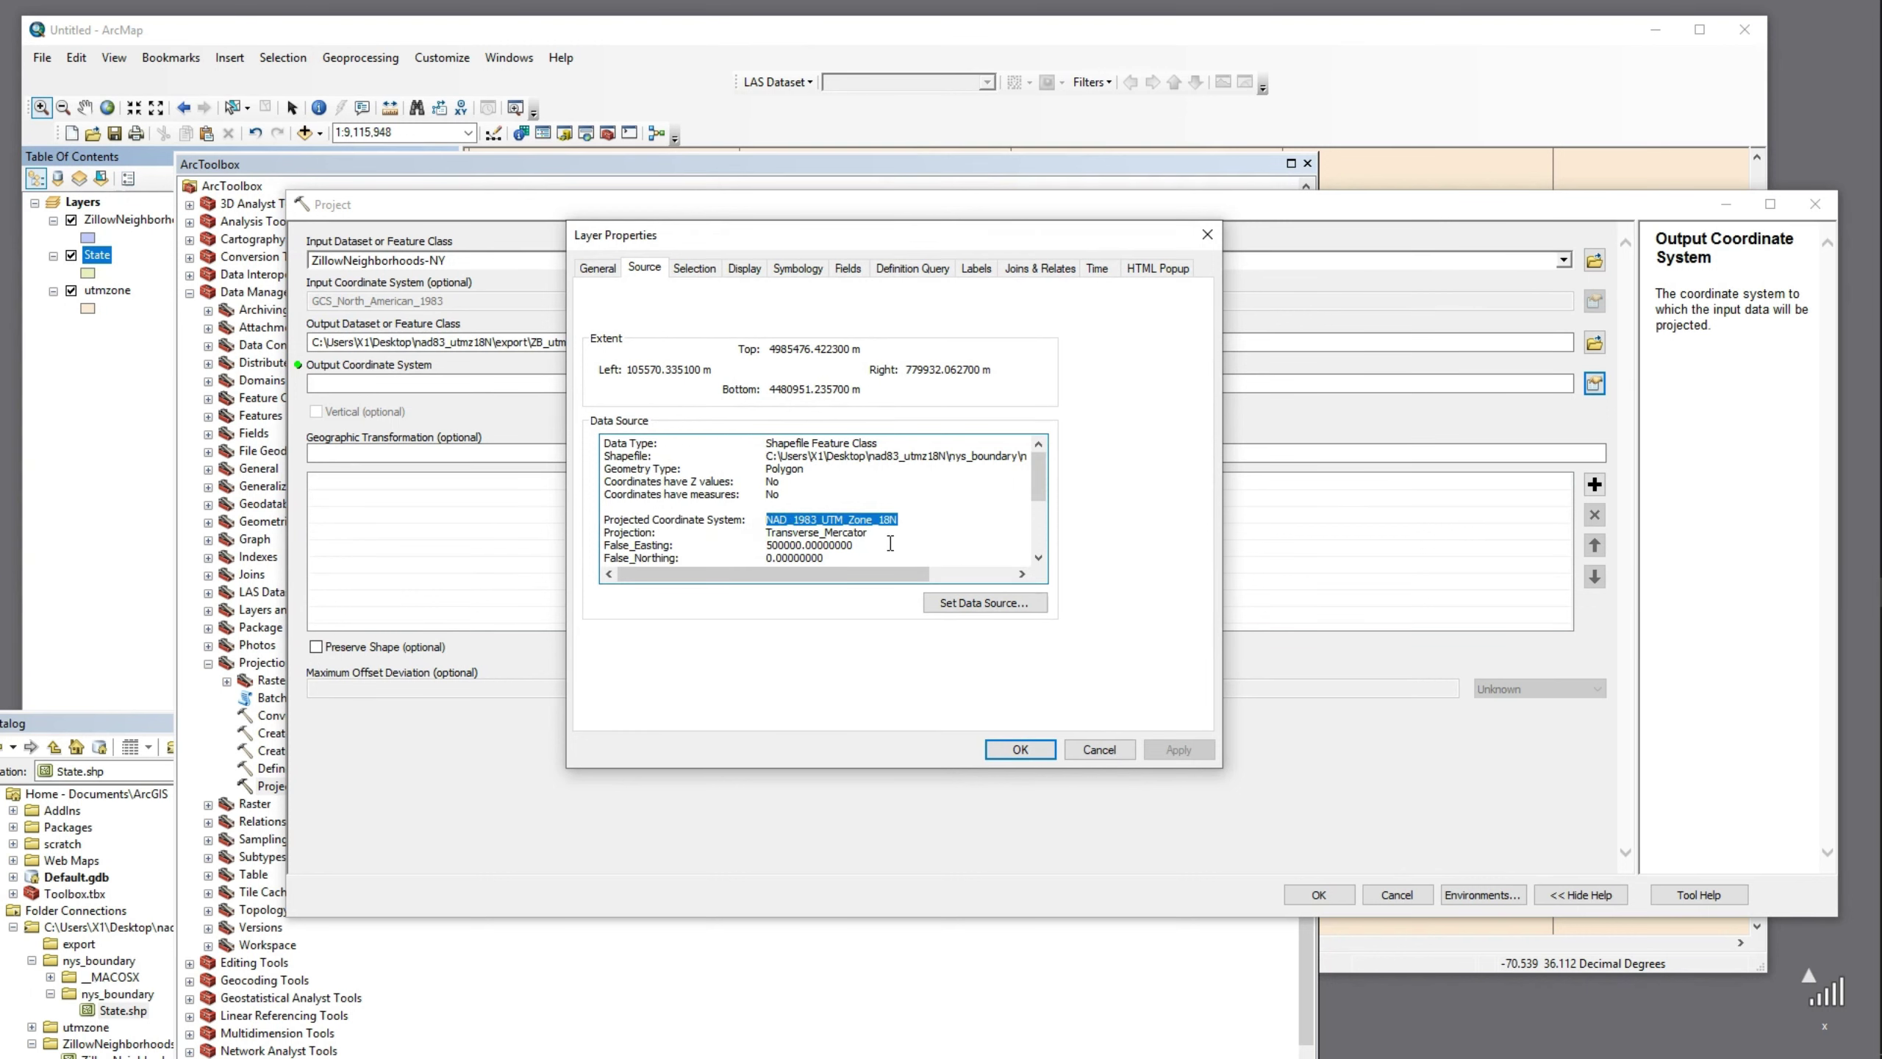
pyautogui.click(1099, 748)
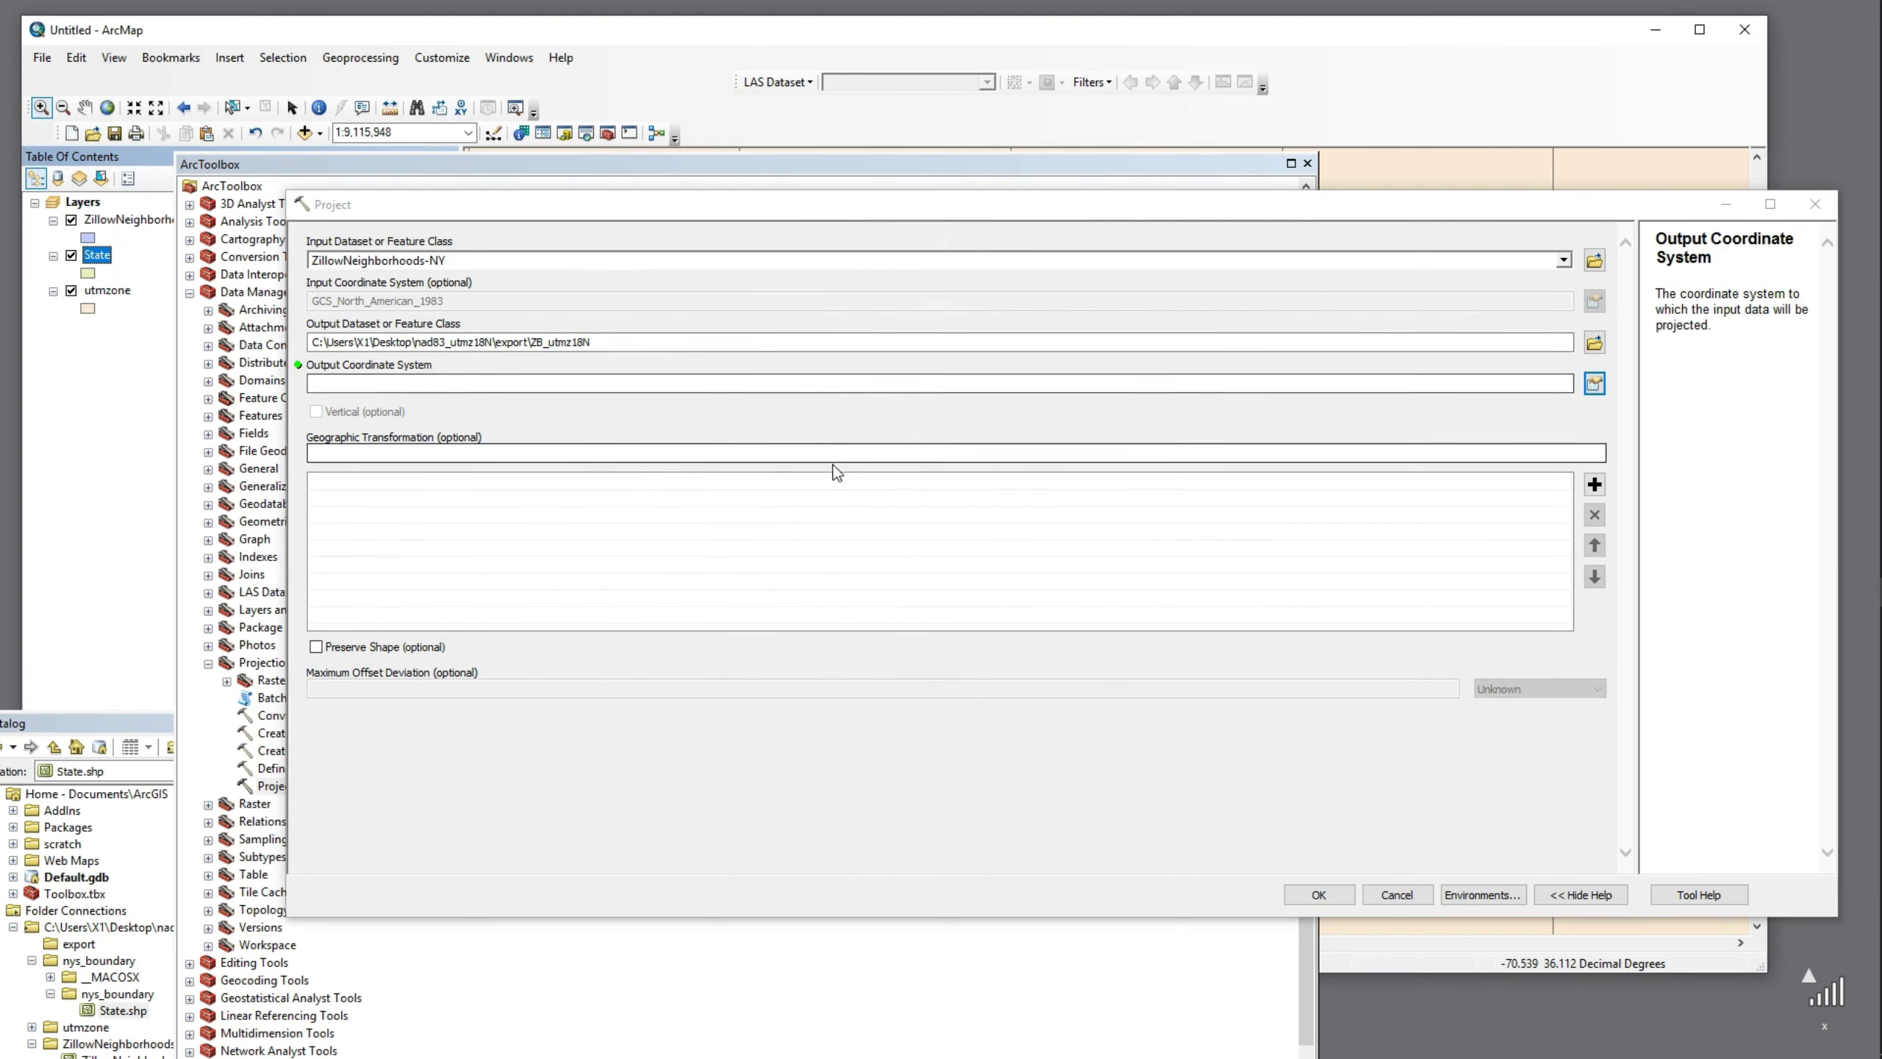
# Search the available output coordinate systems for the copied name NAD_1983_UTM_Zone_18N
pyautogui.click(1596, 382)
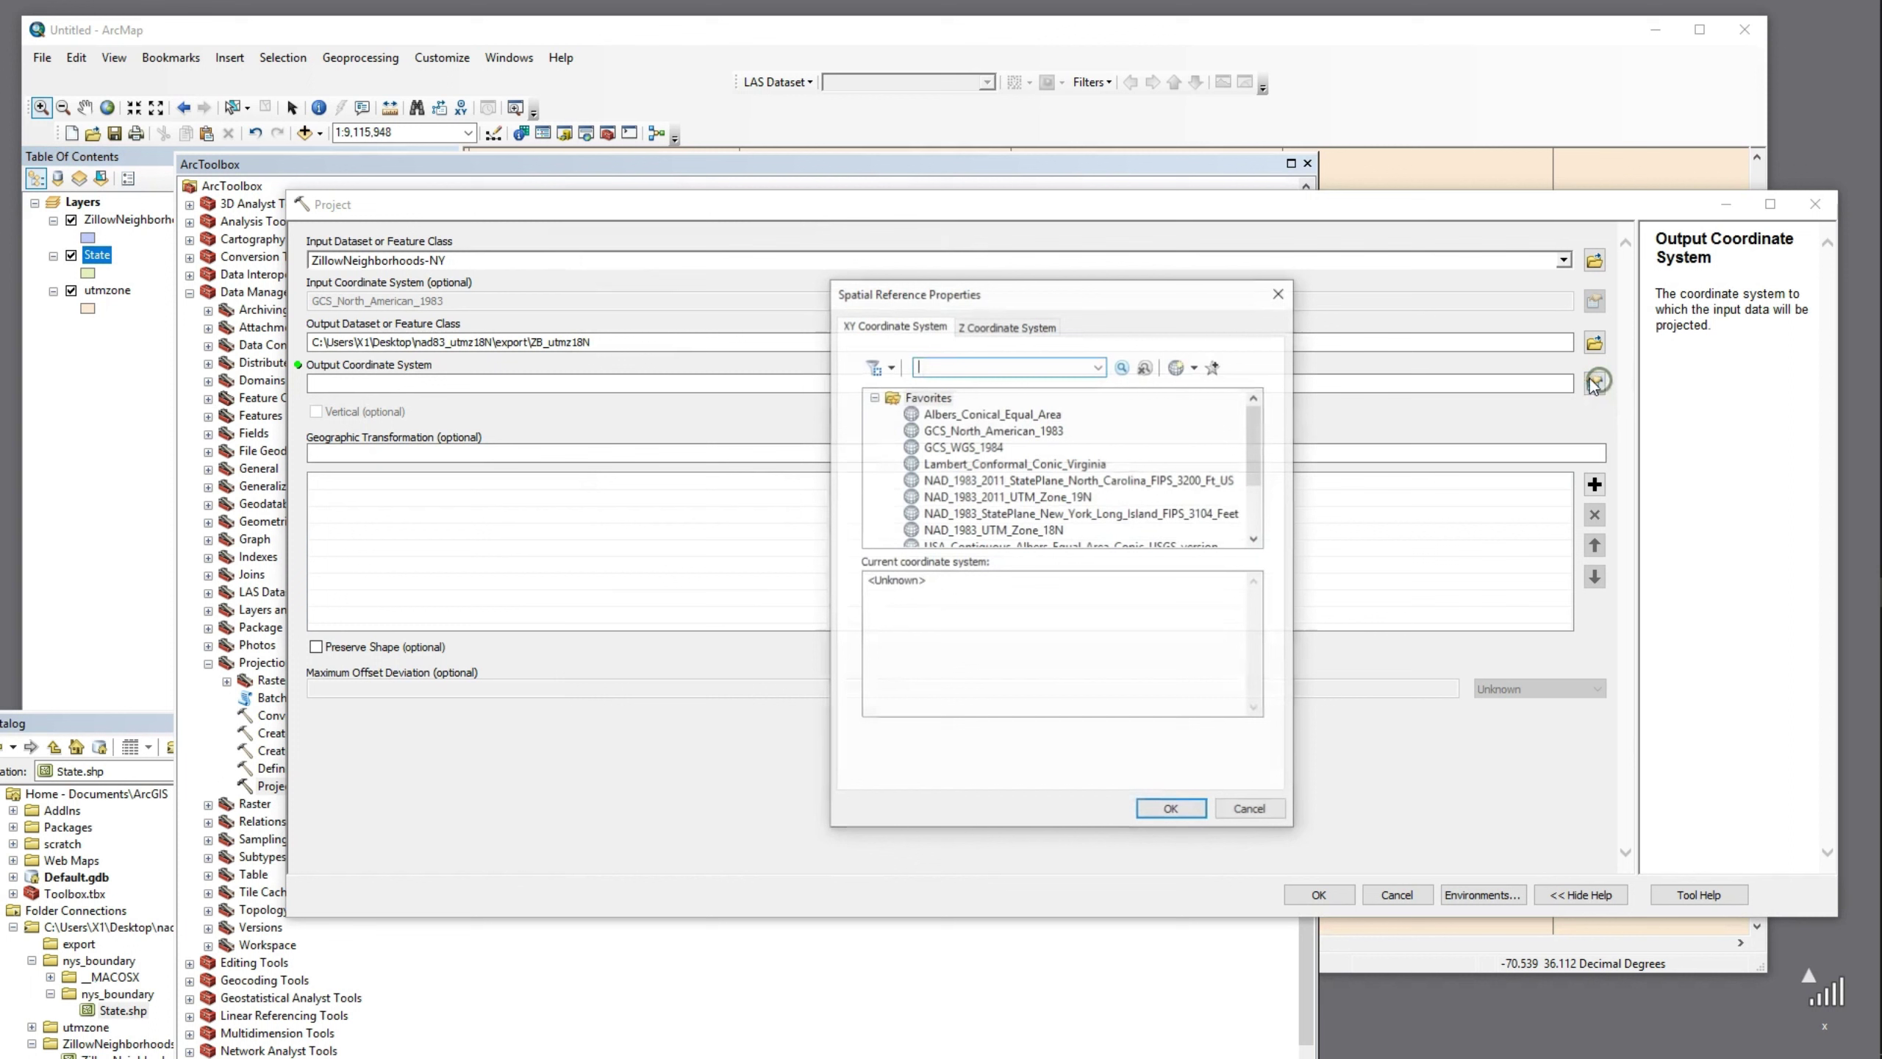
pyautogui.click(978, 371)
pyautogui.hotkey('ctrl', 'v')
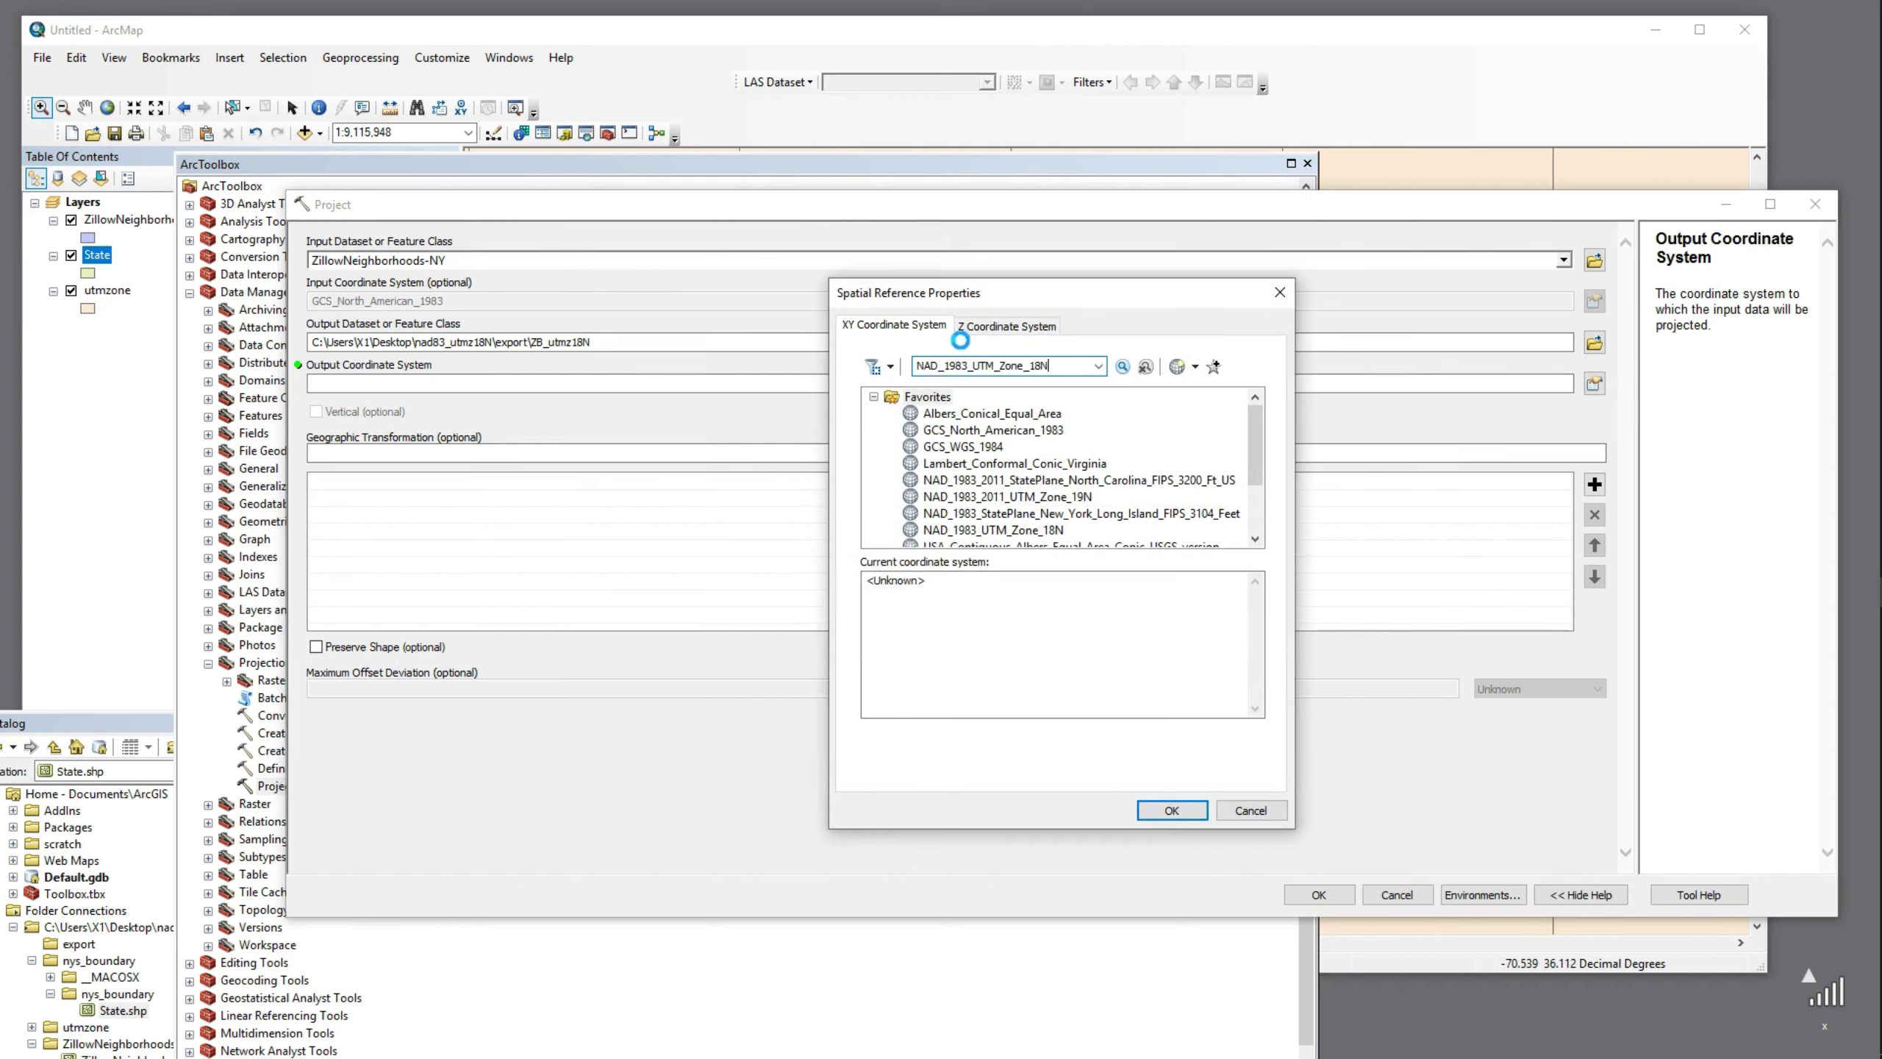
pyautogui.press('Return')
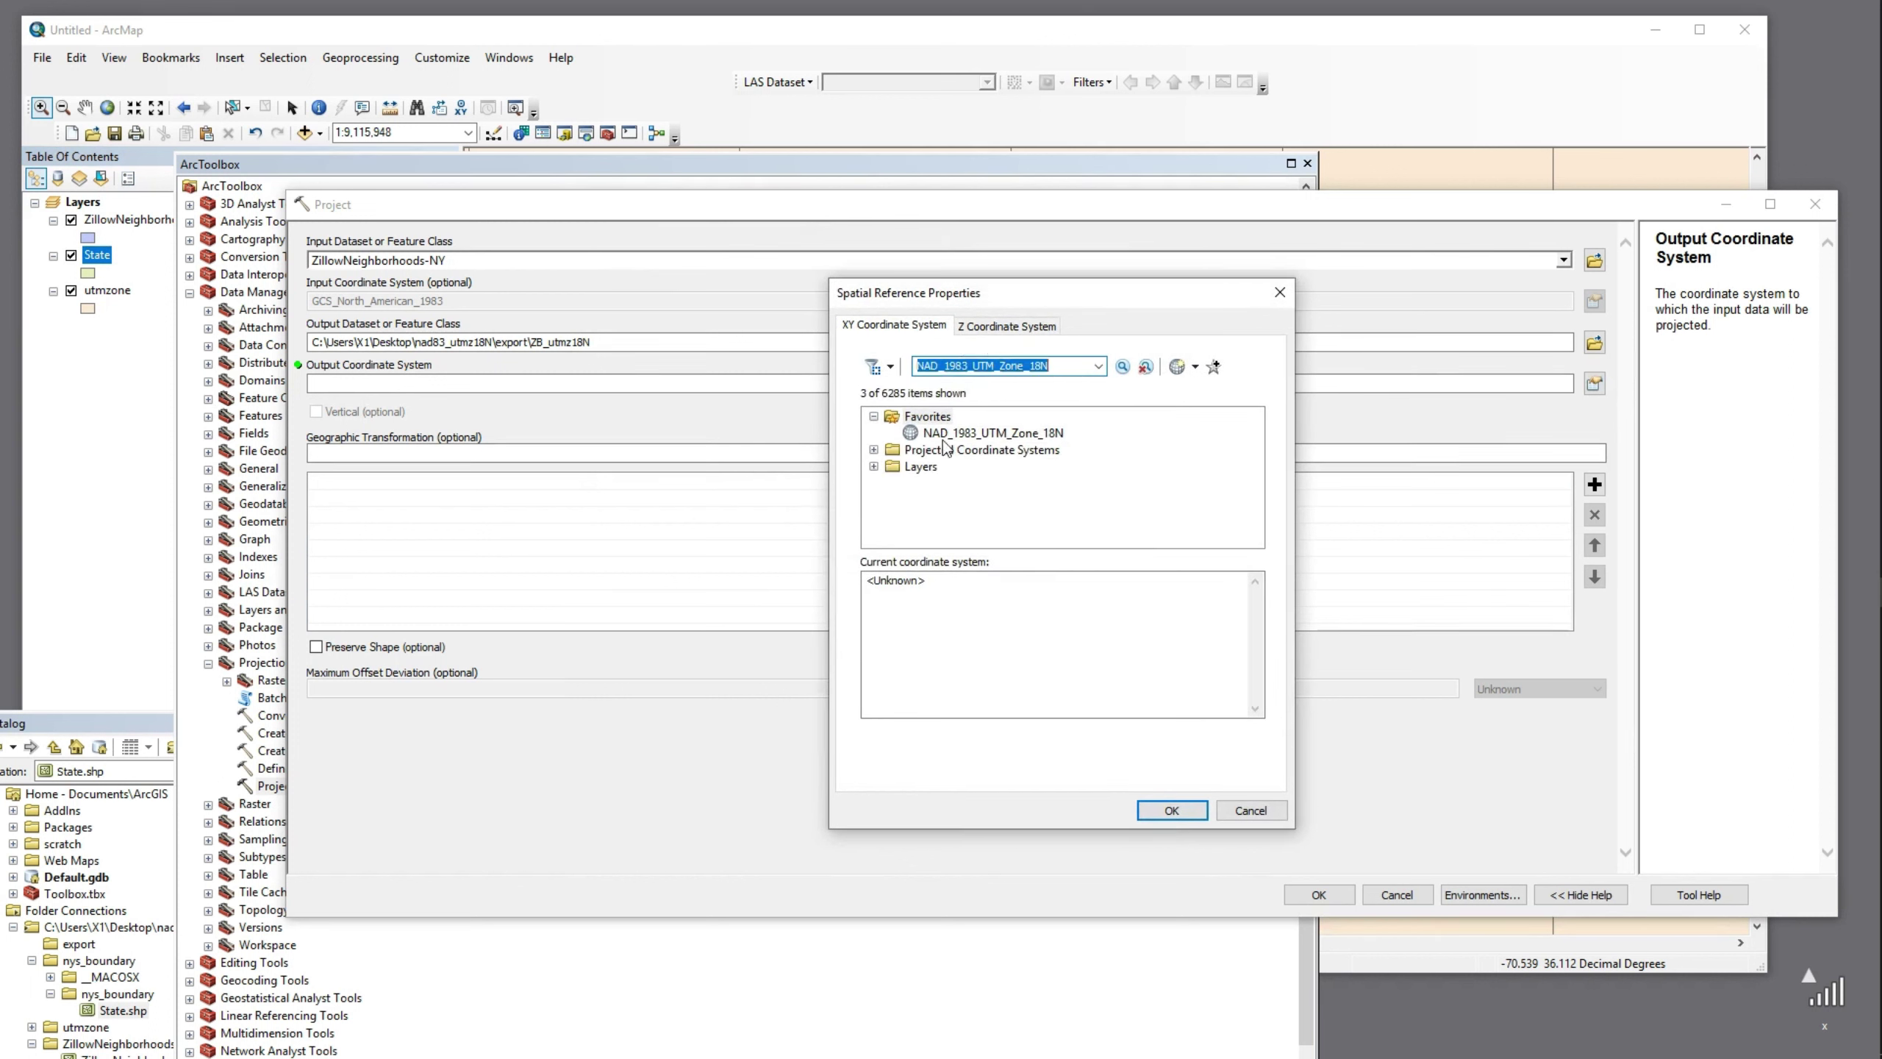
pyautogui.click(872, 417)
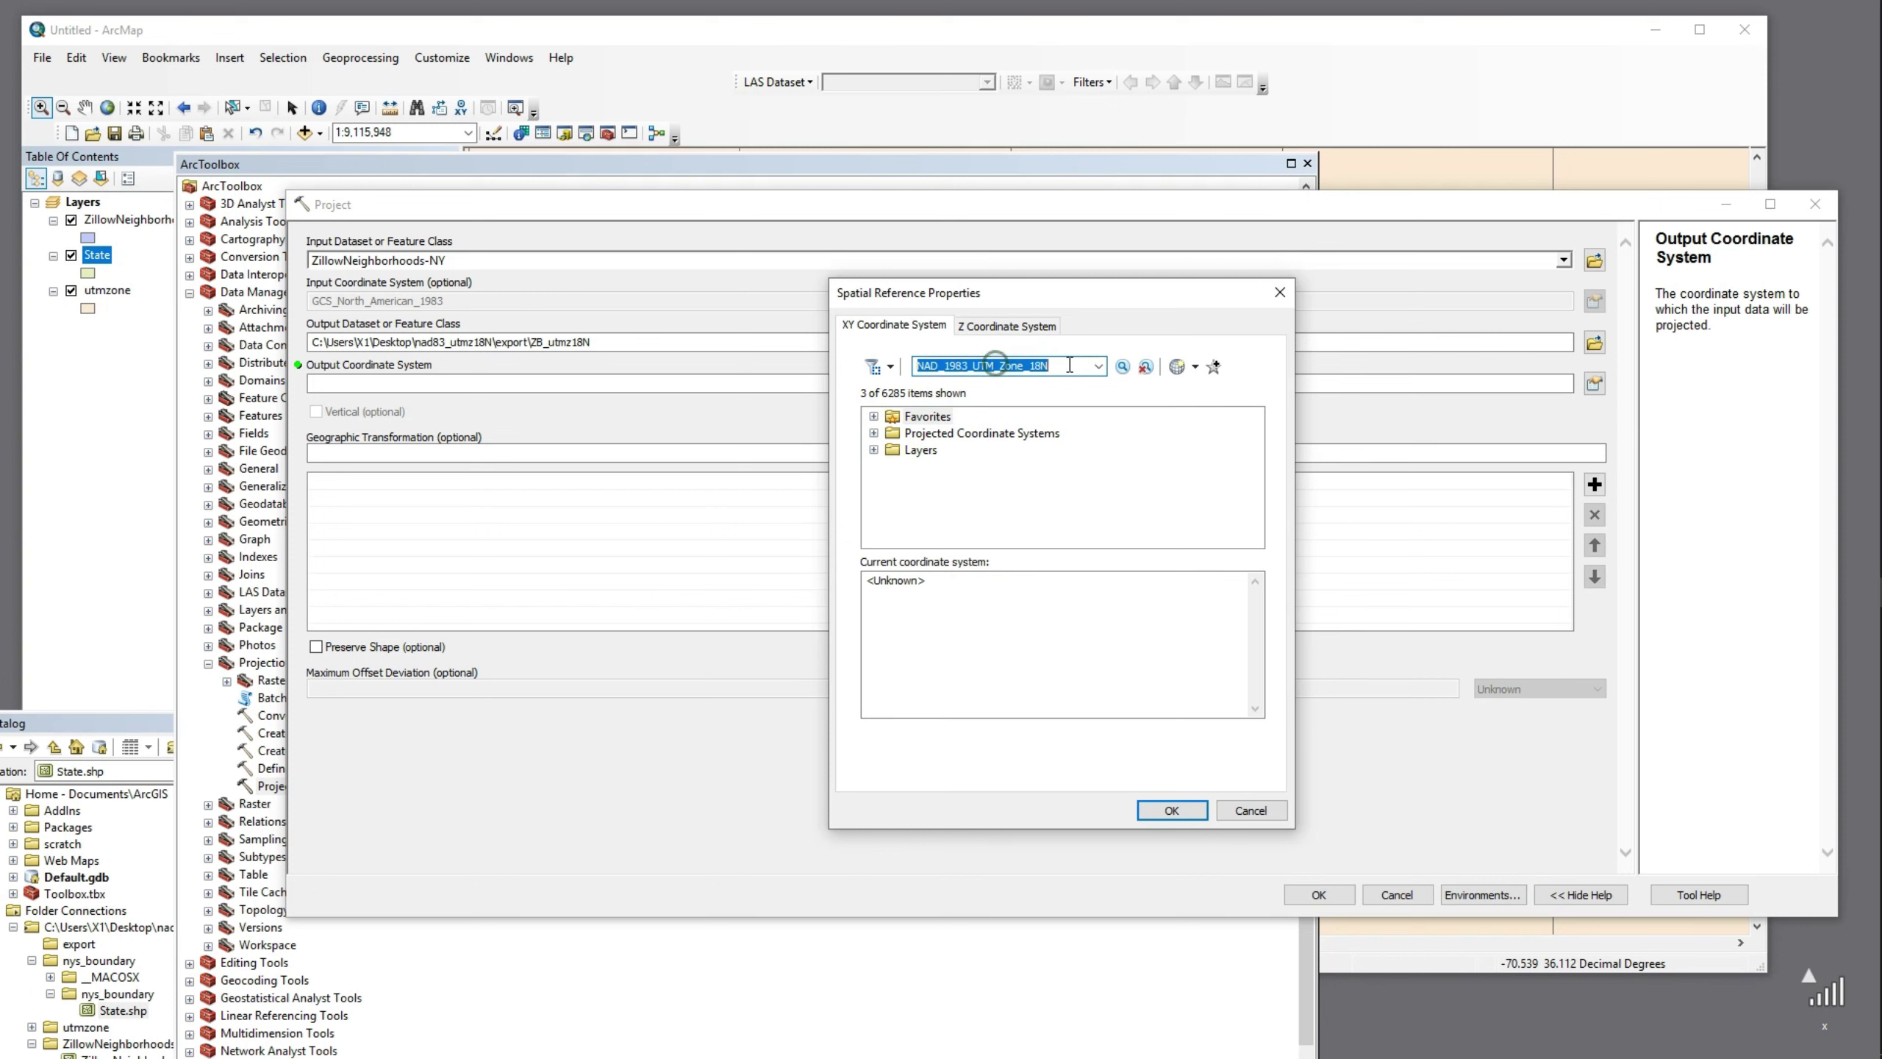
pyautogui.click(1122, 366)
# Set the output coordinate system to NAD 1983 UTM Zone 18N from the projected UTM, NAD 1983 group
pyautogui.click(872, 433)
pyautogui.click(891, 449)
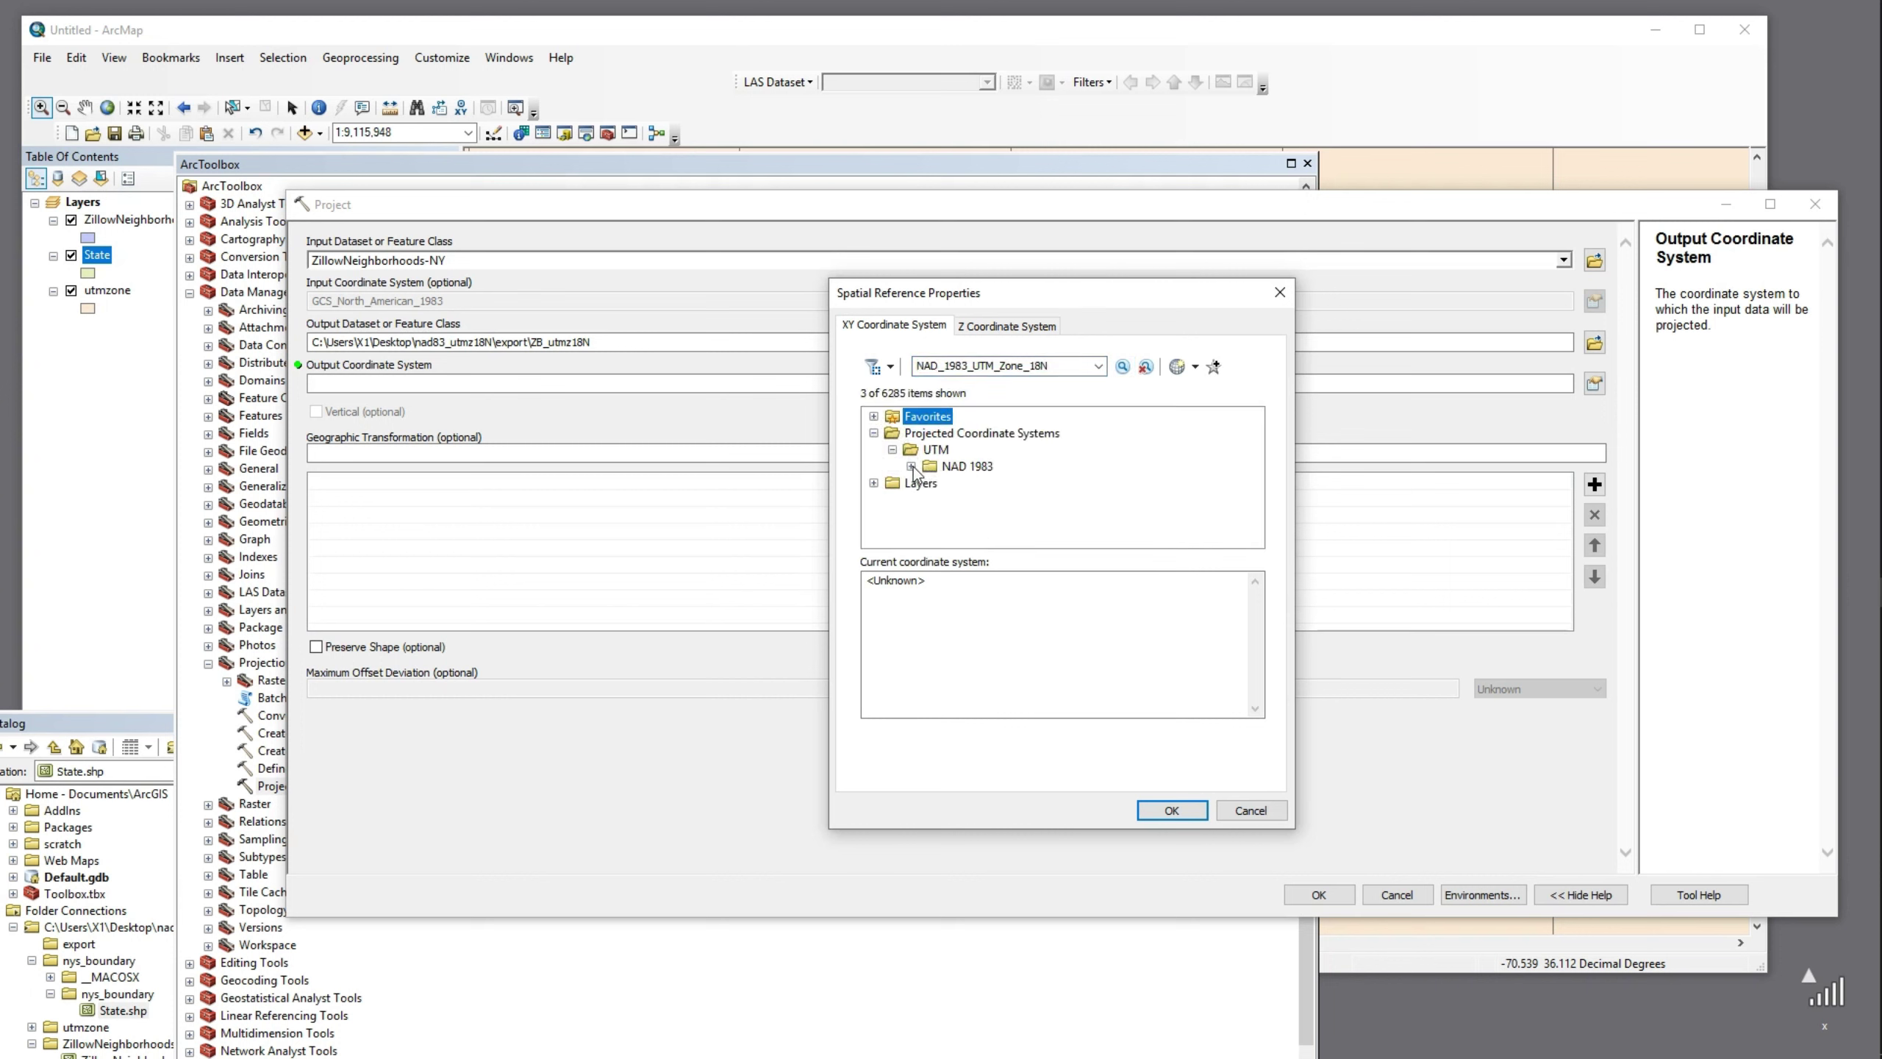
pyautogui.click(911, 466)
pyautogui.click(968, 482)
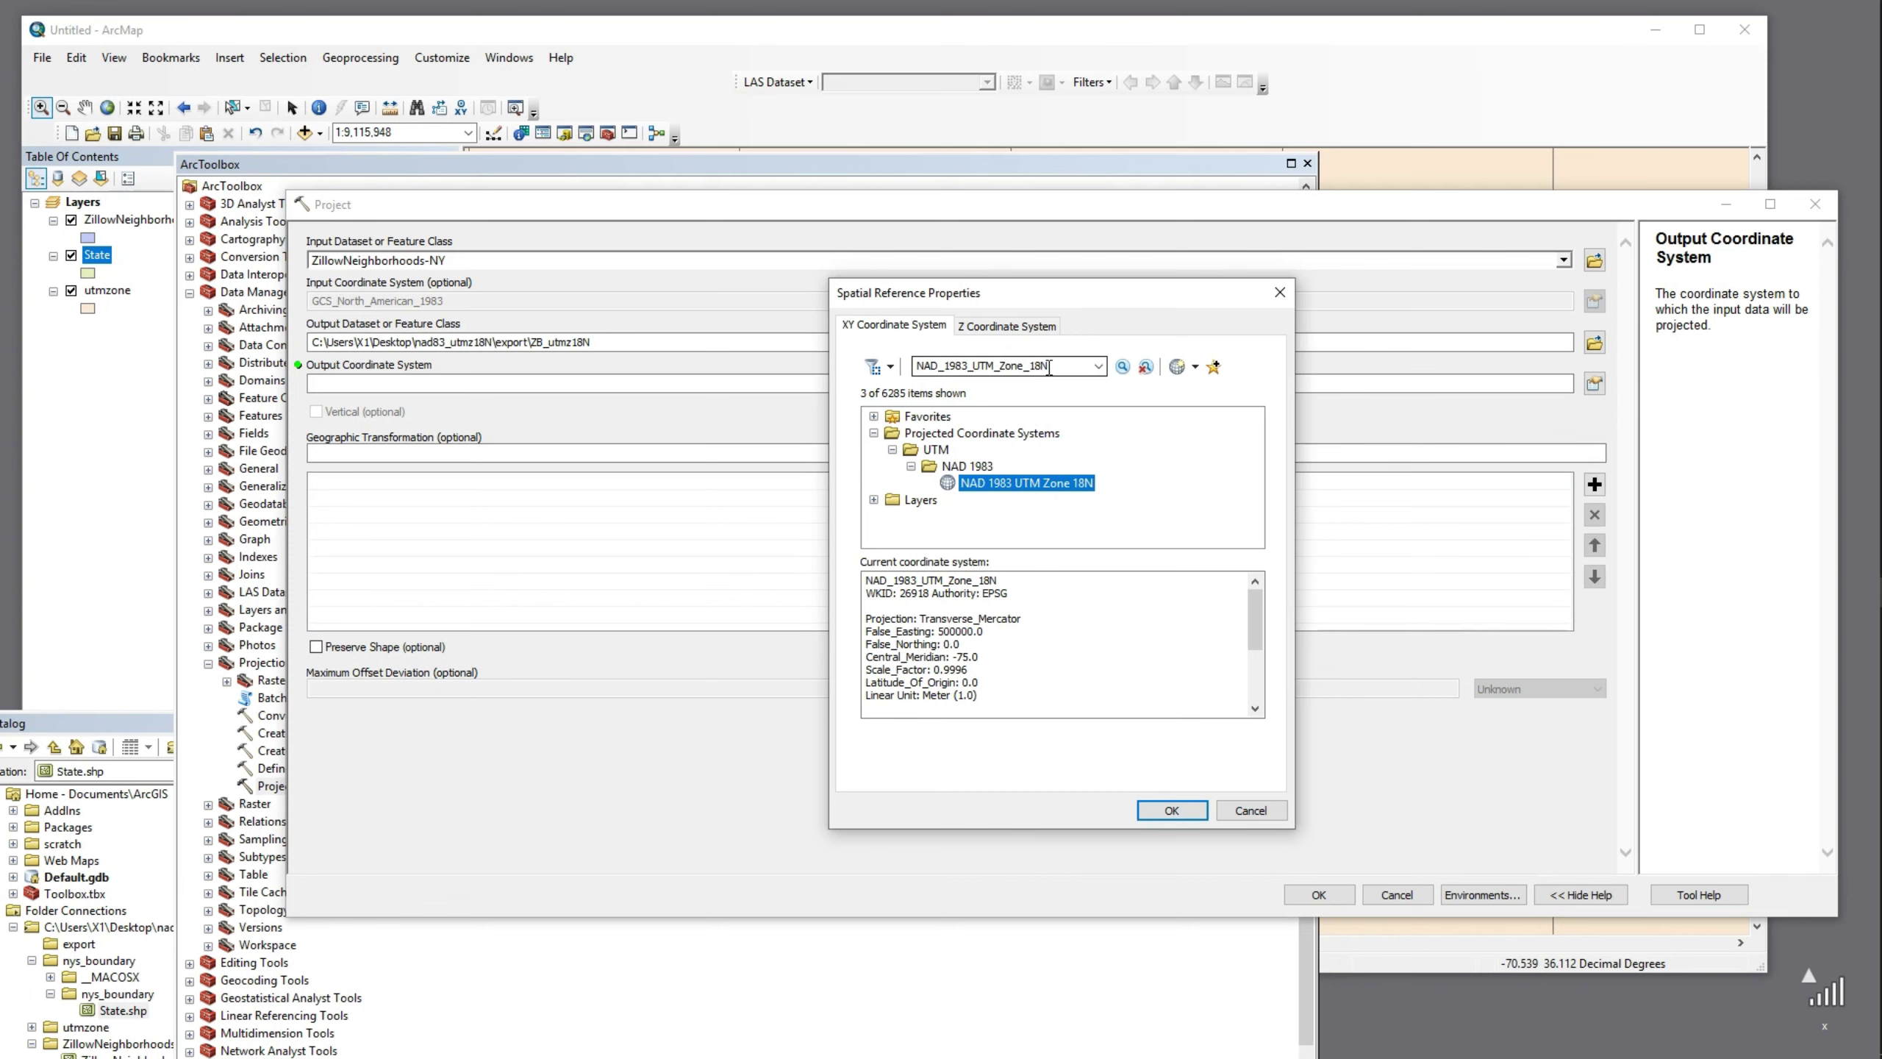
pyautogui.click(1015, 487)
pyautogui.click(1170, 811)
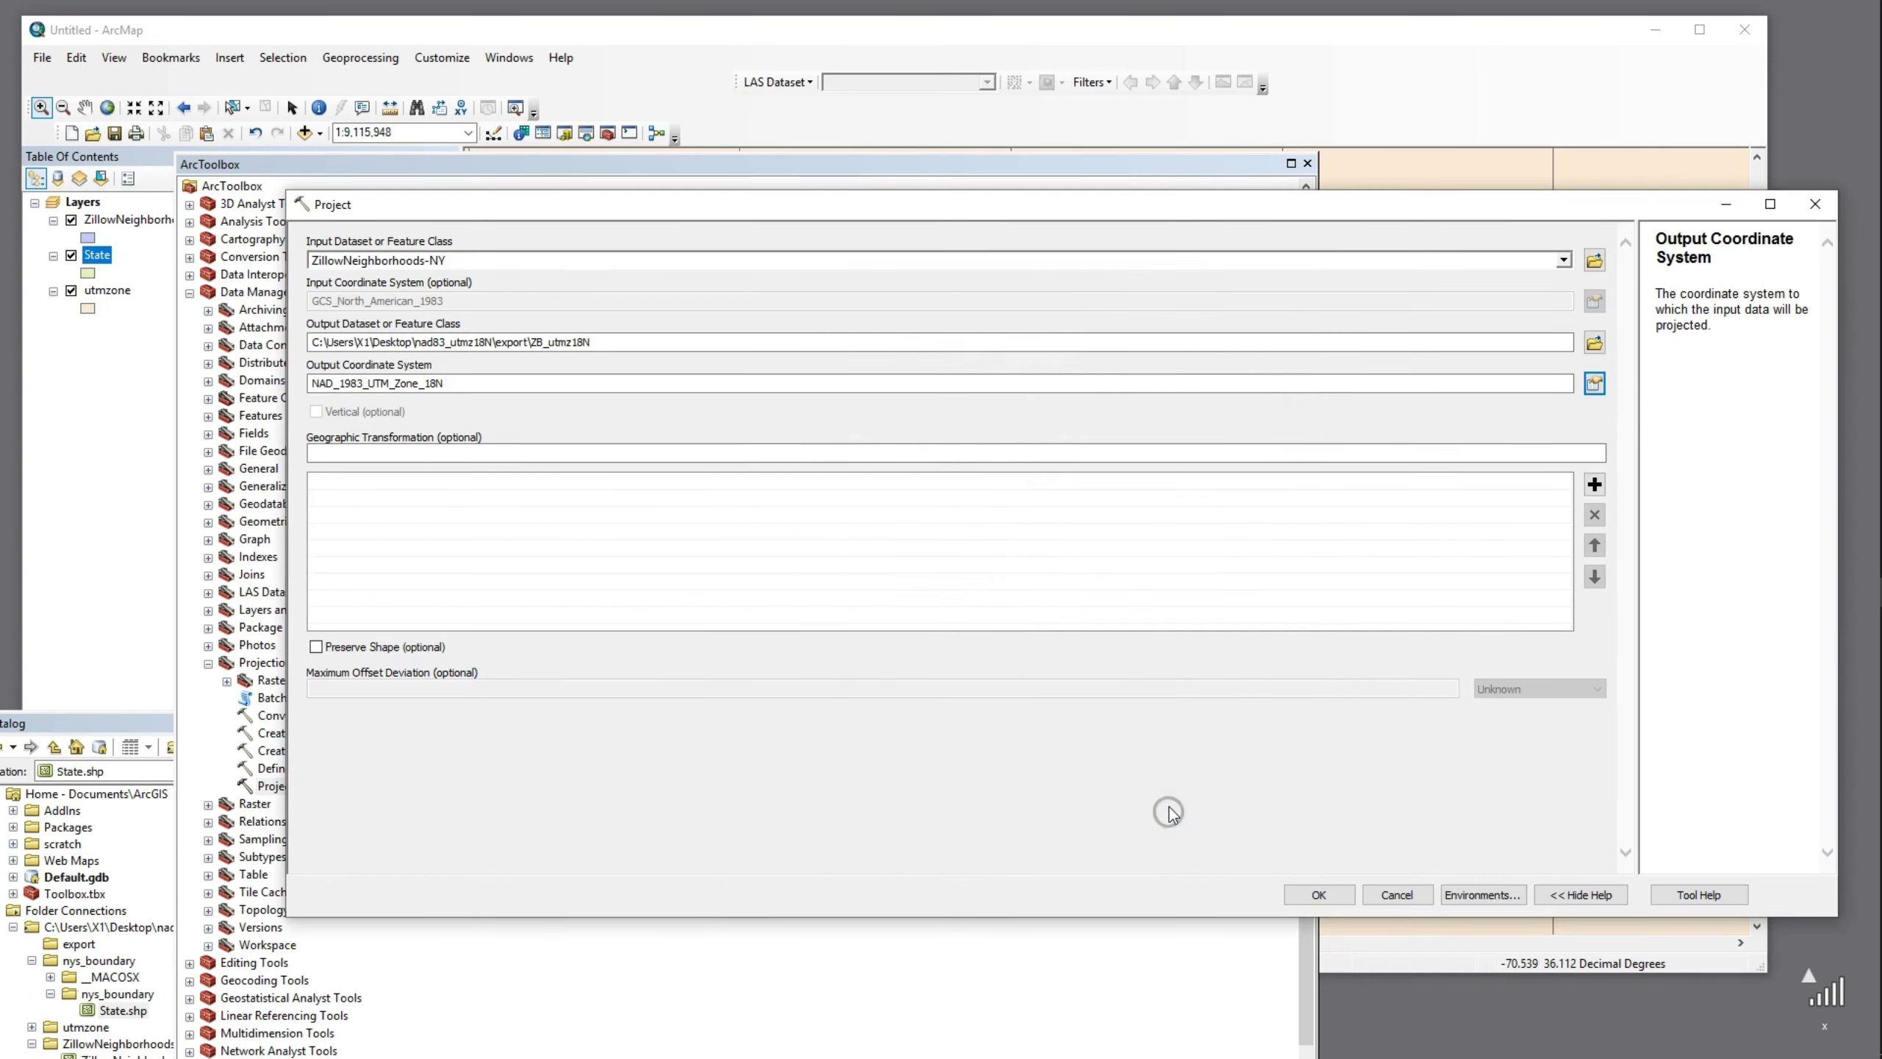
# Run the Project tool on ZillowNeighborhoods-NY without a geographic transformation, and close the results and ArcToolbox
pyautogui.click(360, 452)
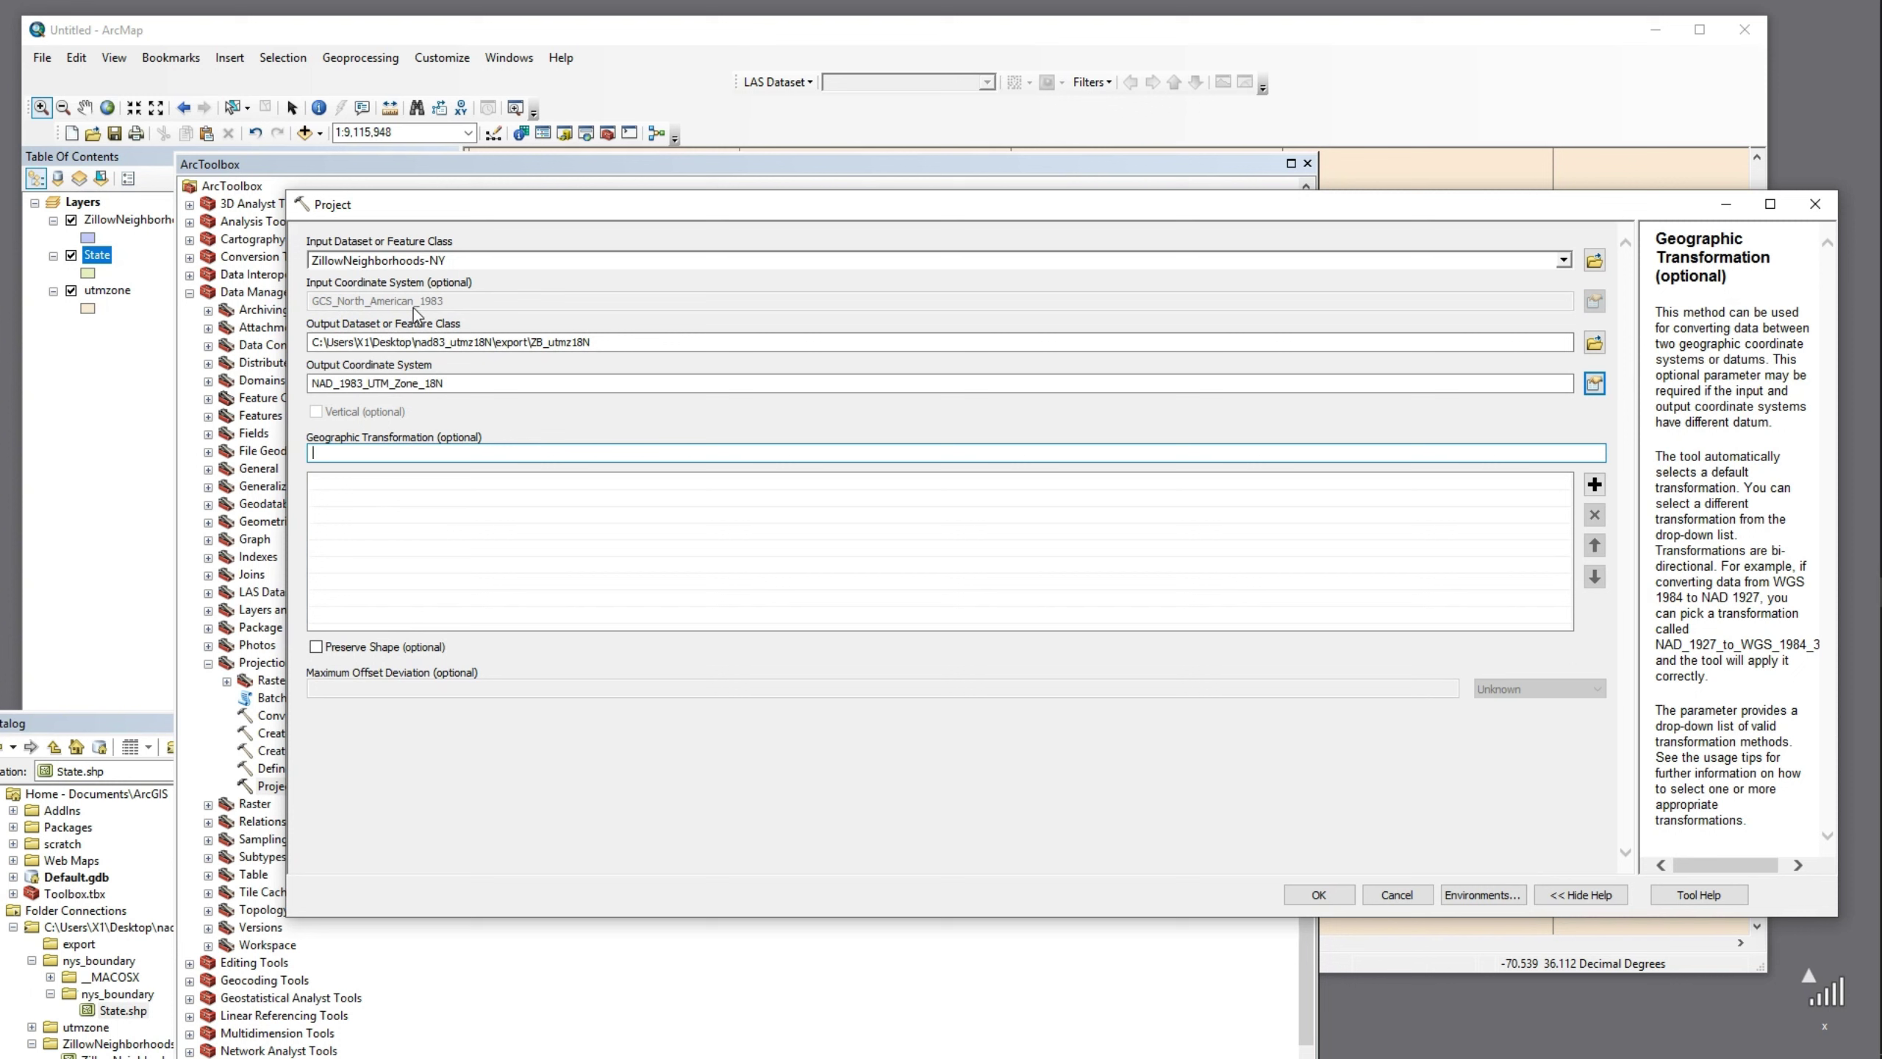
pyautogui.click(345, 382)
pyautogui.moveTo(345, 382); pyautogui.dragTo(310, 382)
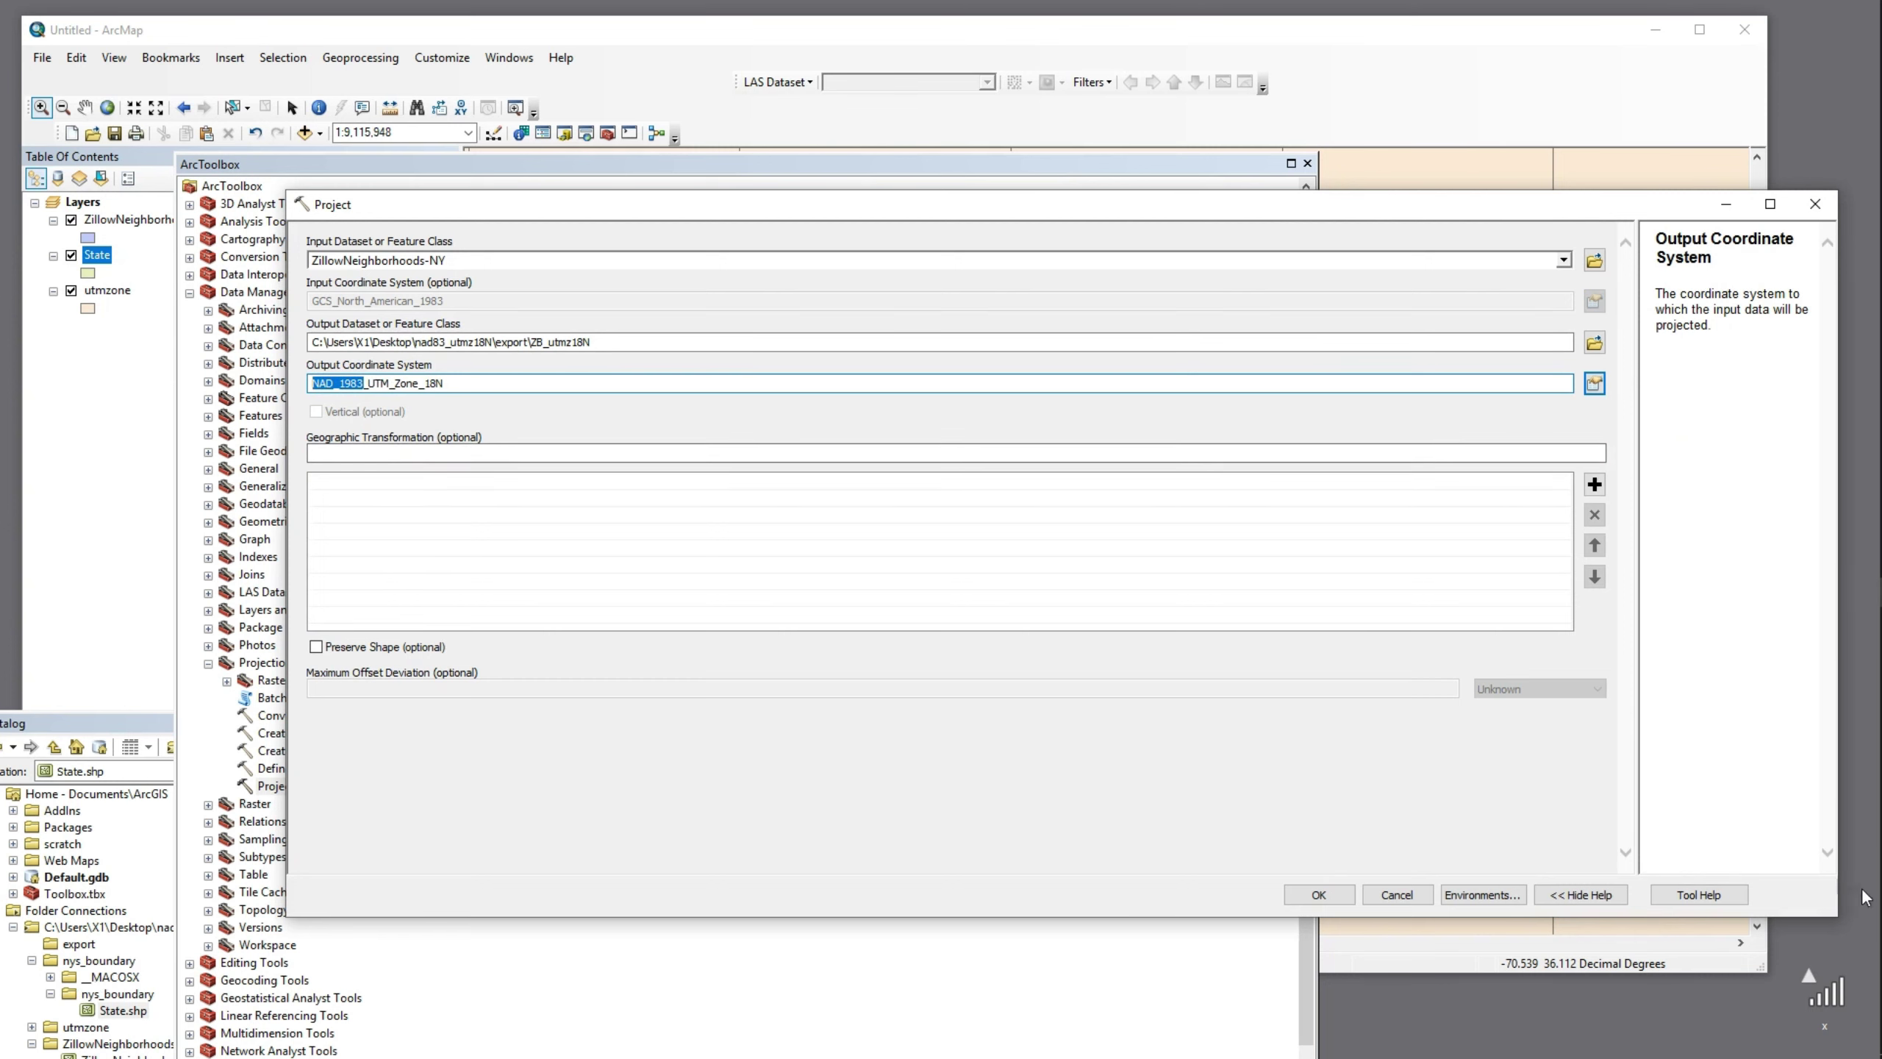
pyautogui.click(1143, 710)
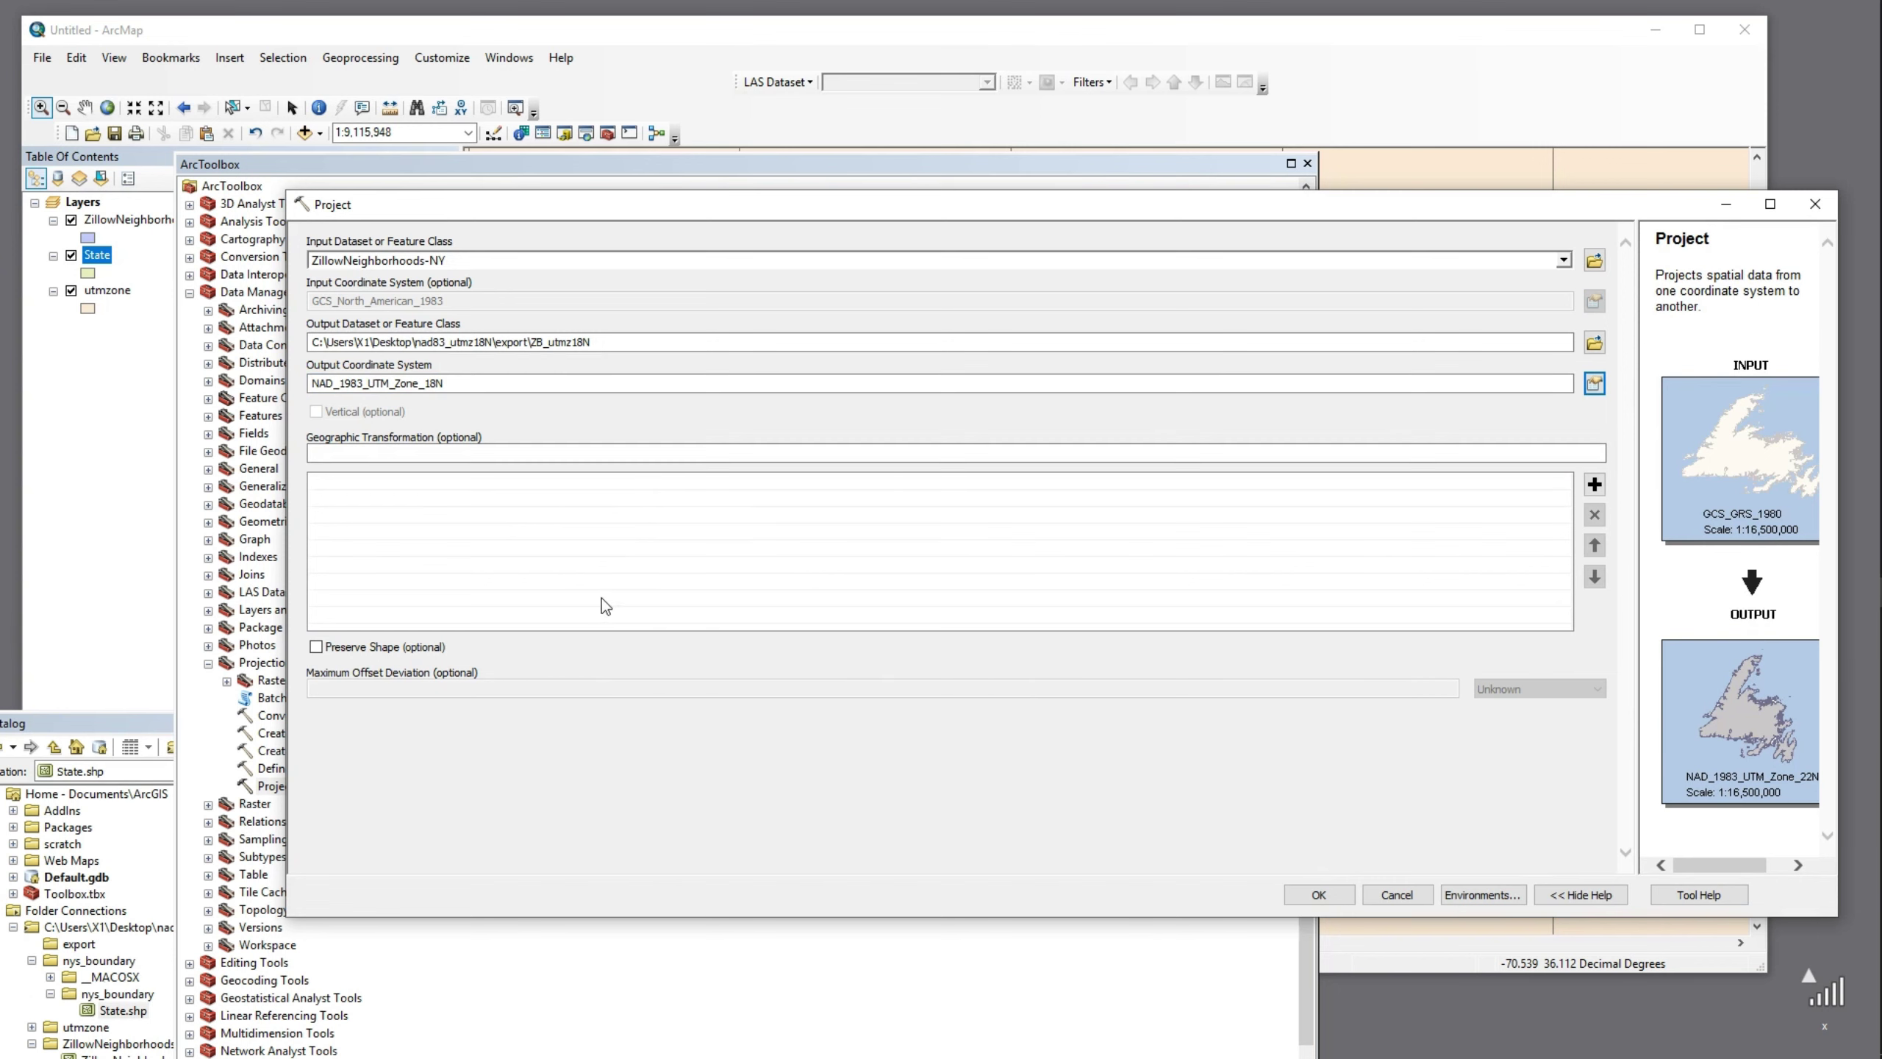
pyautogui.click(1318, 895)
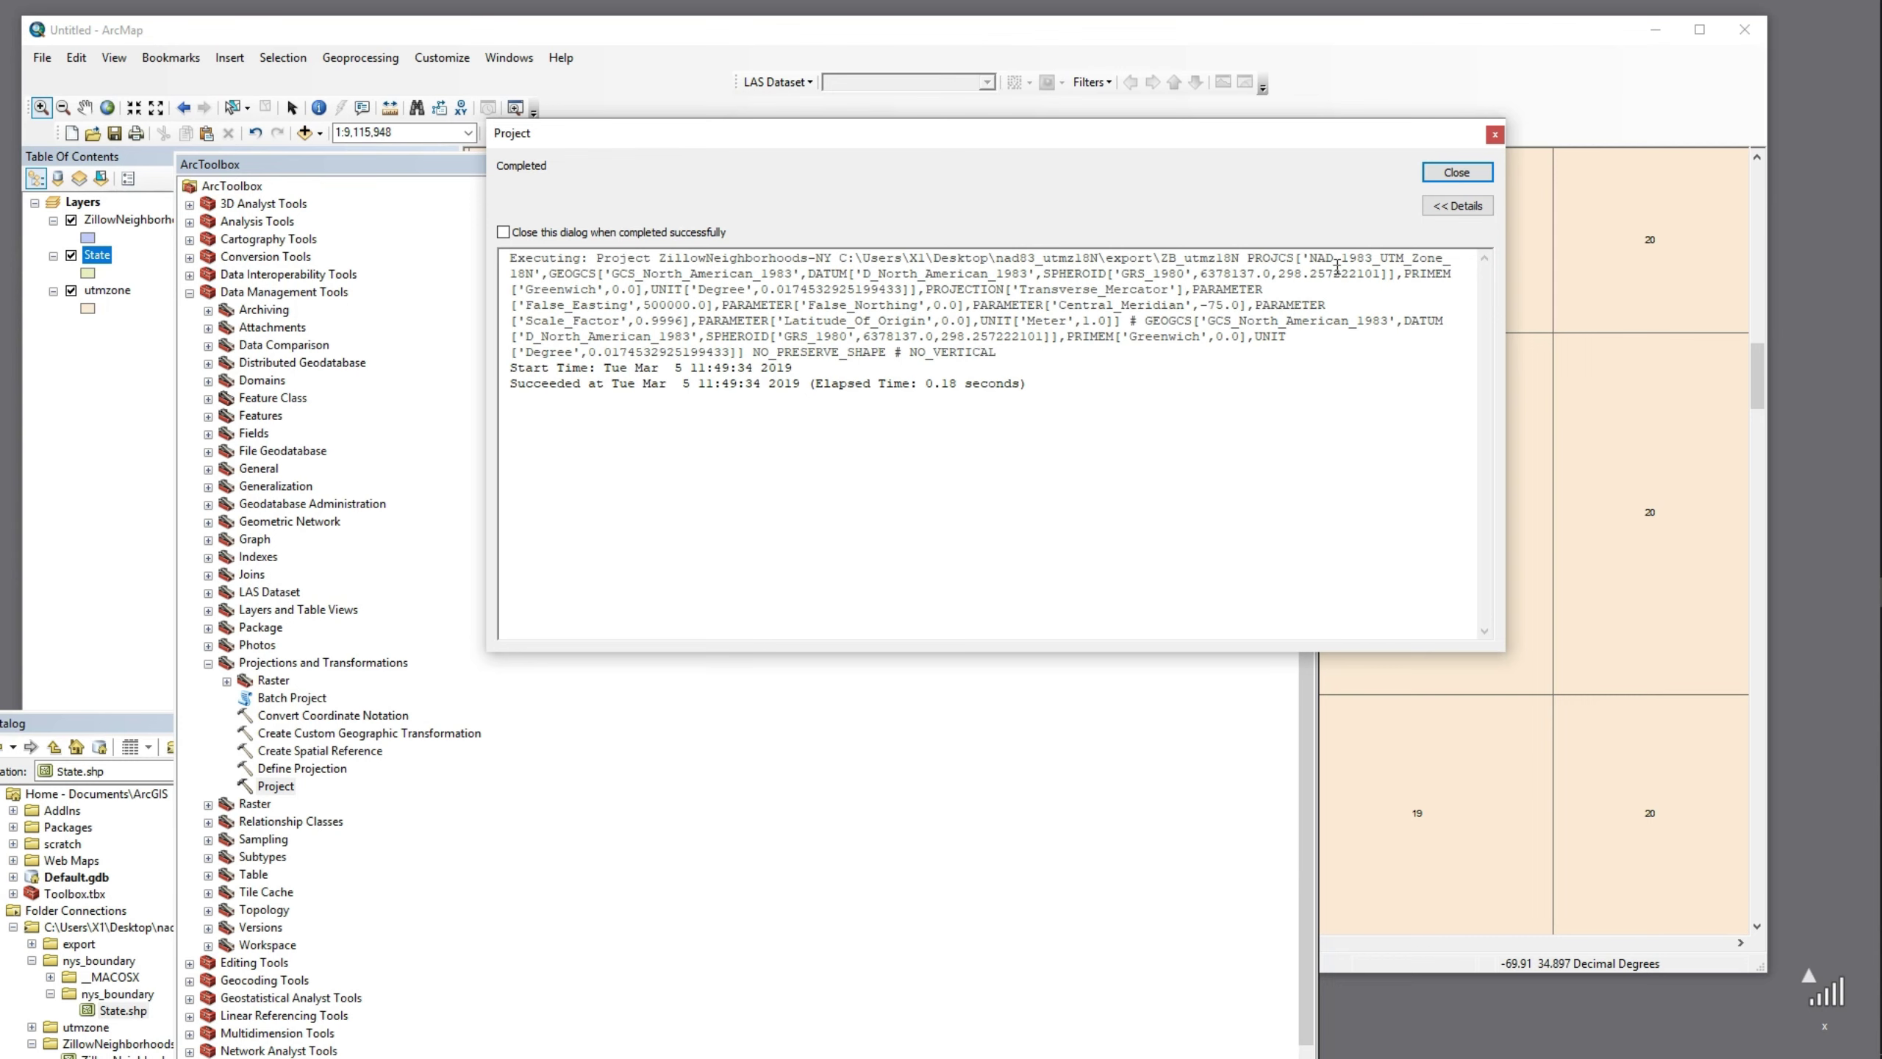
pyautogui.click(1476, 173)
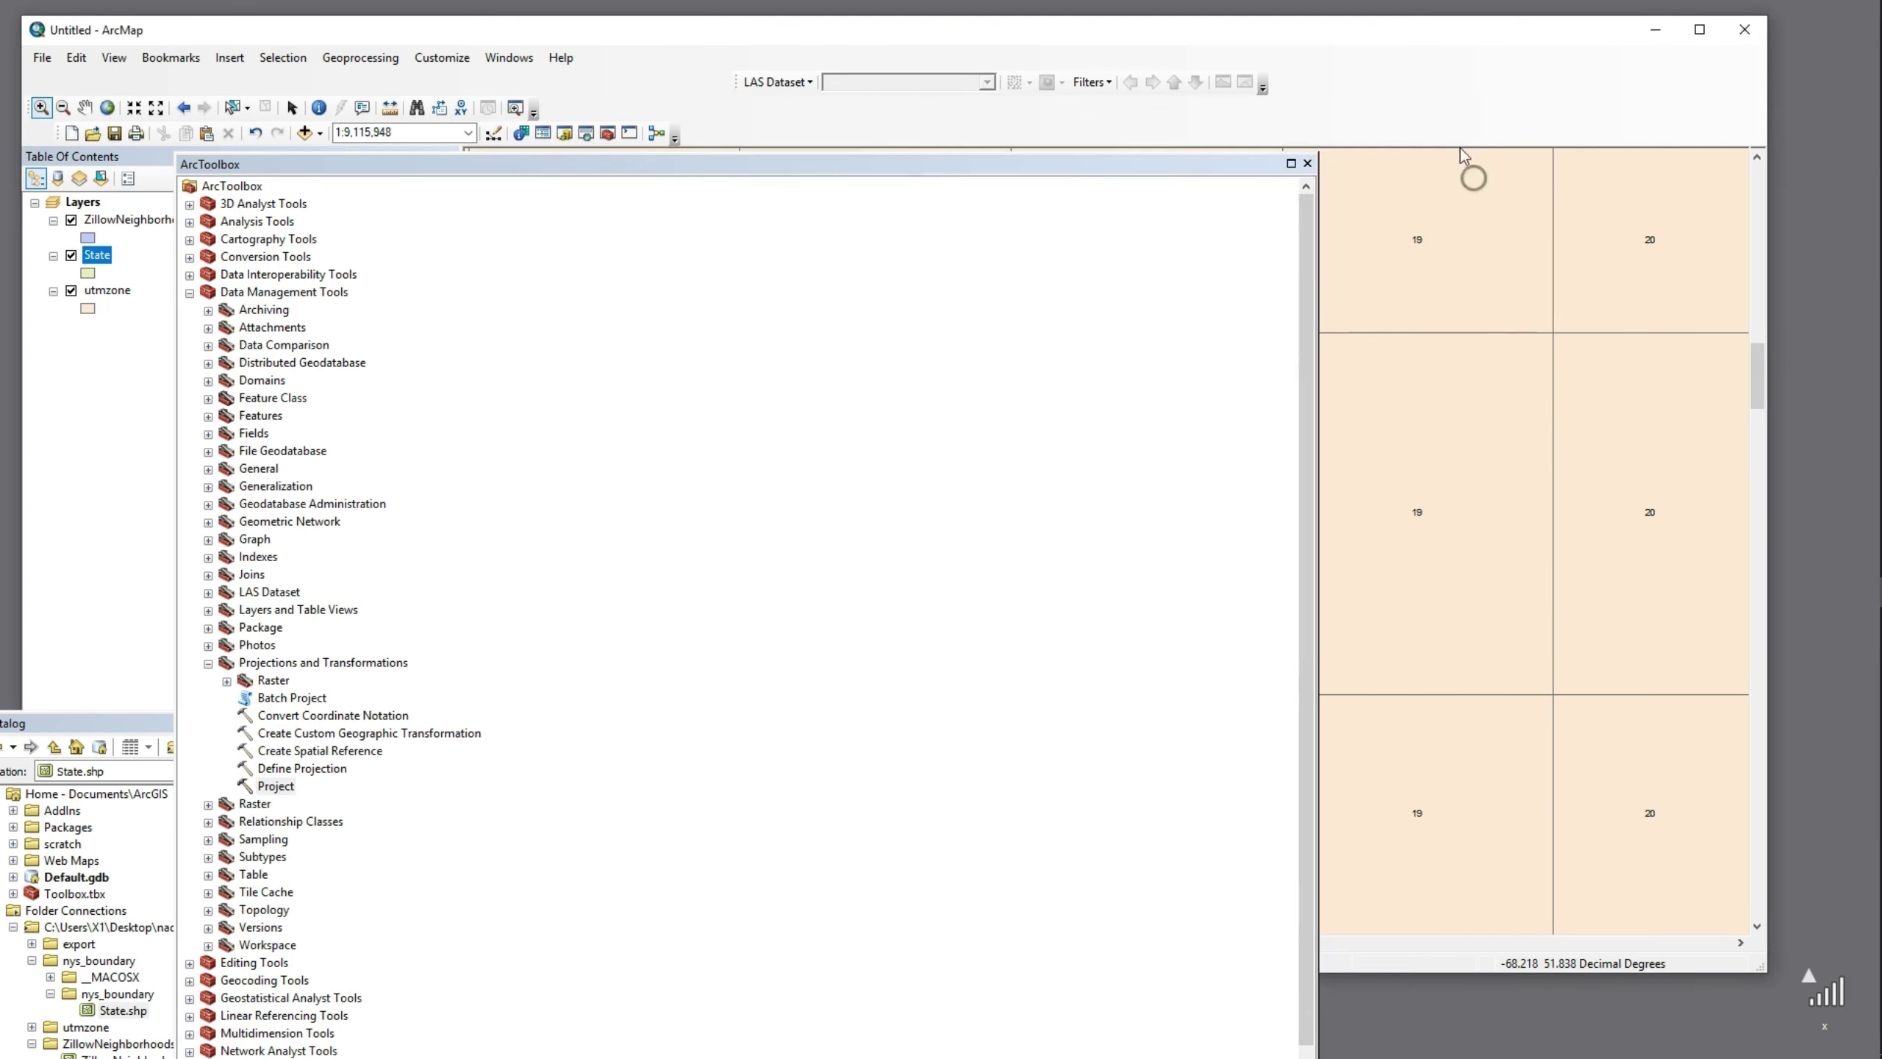
pyautogui.click(1307, 163)
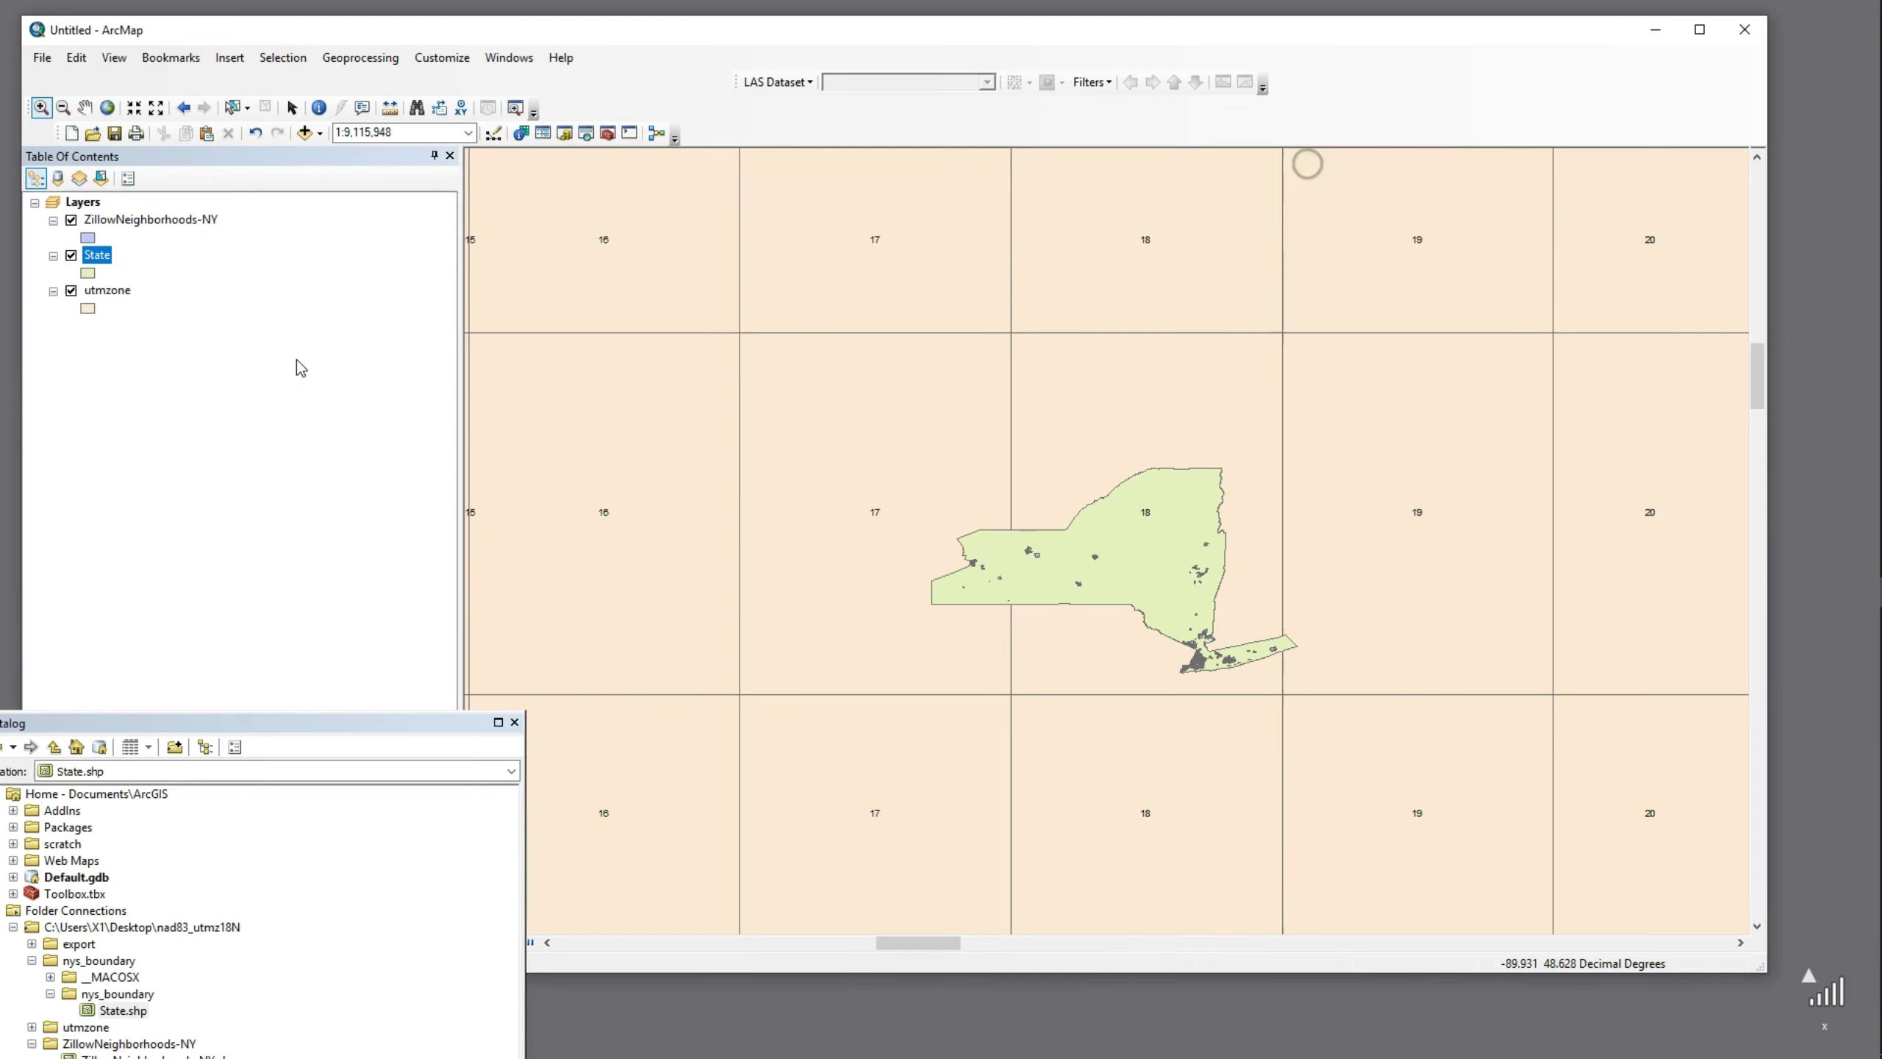
# Add the projected shapefile ZB_utmz18N.shp from the export folder to the map
pyautogui.click(79, 202)
pyautogui.rightClick(79, 211)
pyautogui.click(93, 219)
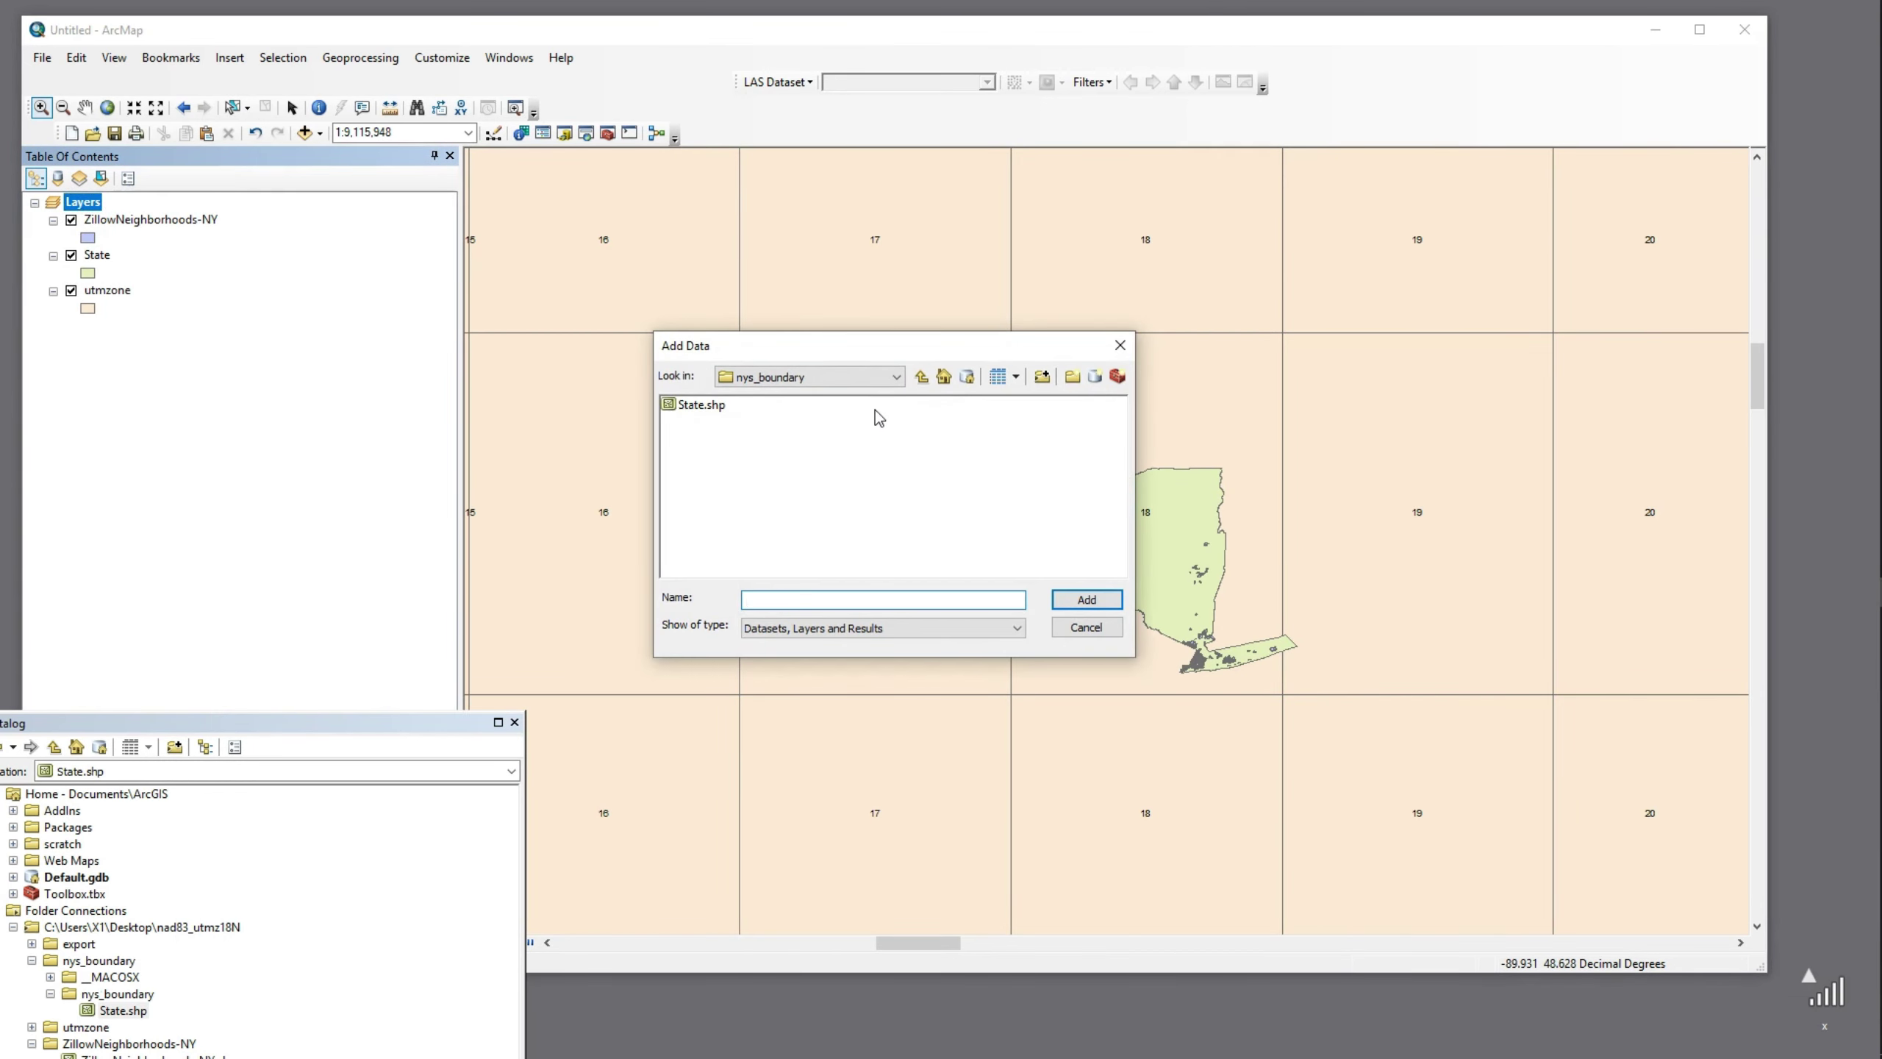
pyautogui.click(921, 378)
pyautogui.click(921, 378)
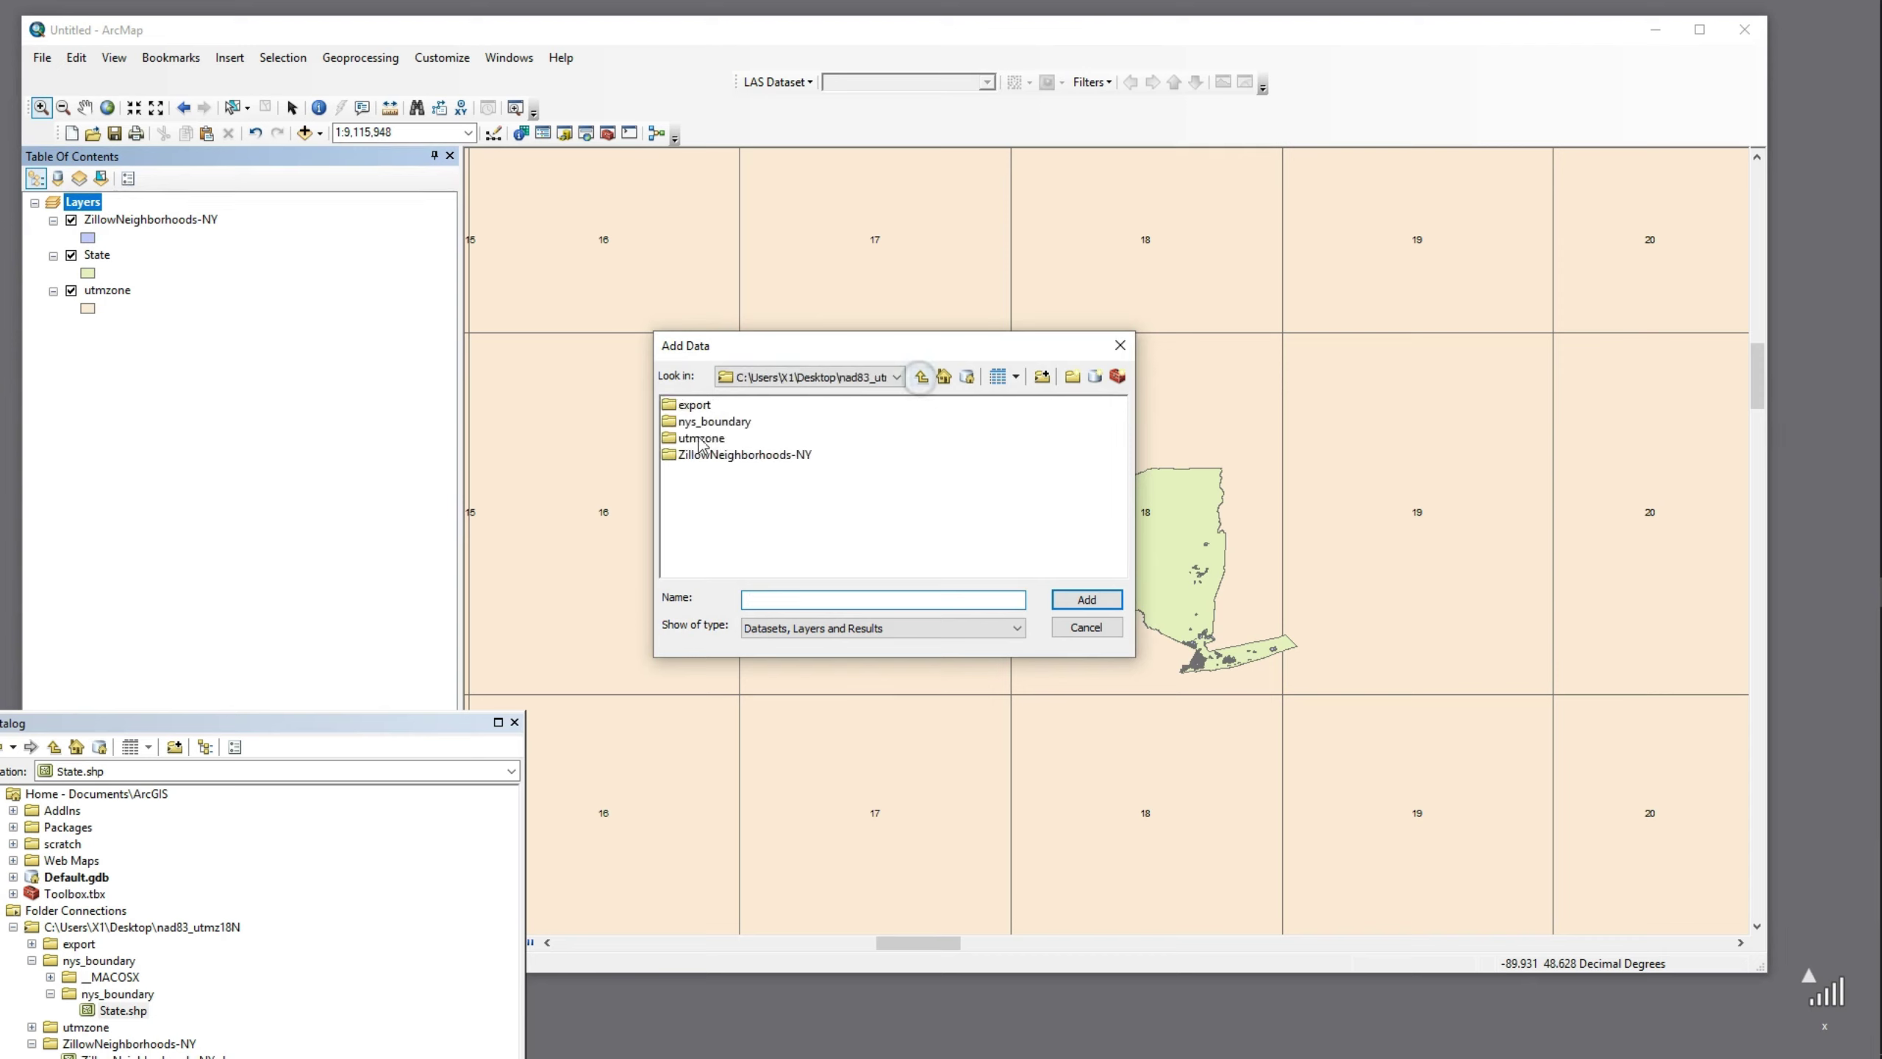
pyautogui.doubleClick(680, 405)
pyautogui.click(694, 406)
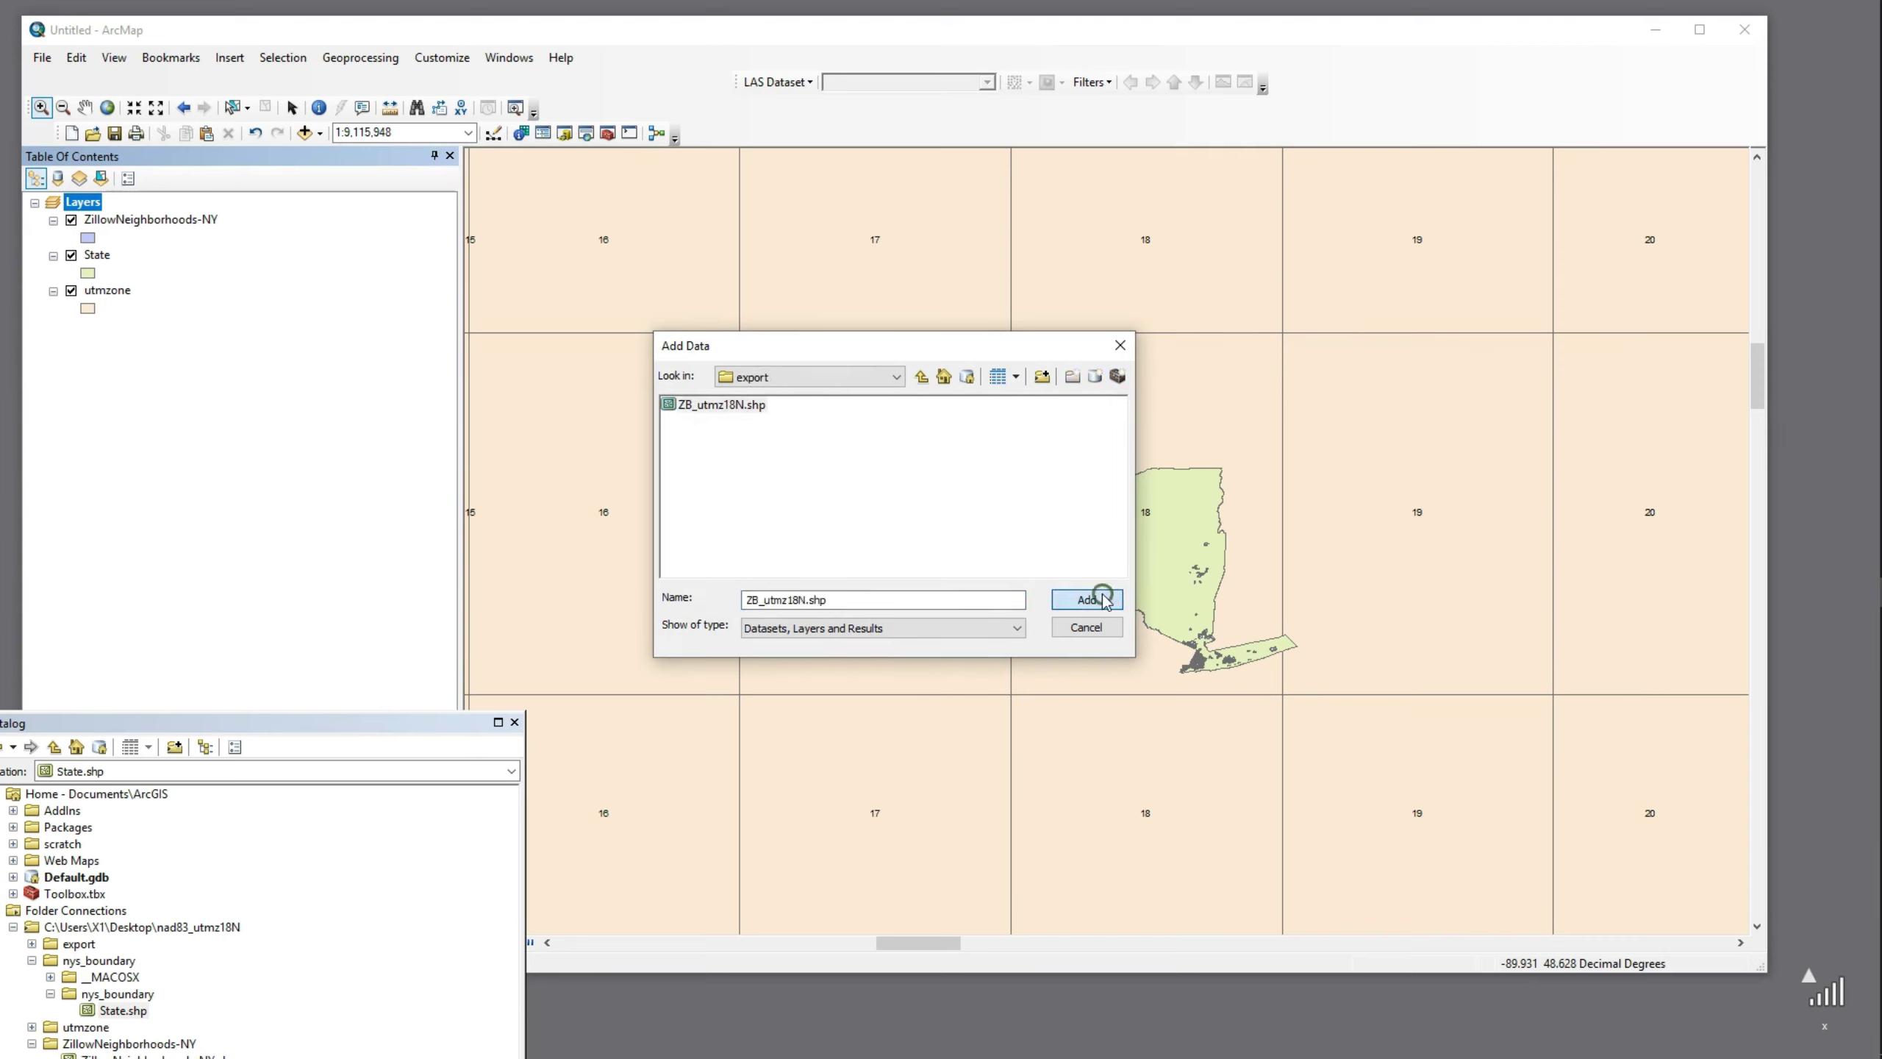
pyautogui.click(1093, 599)
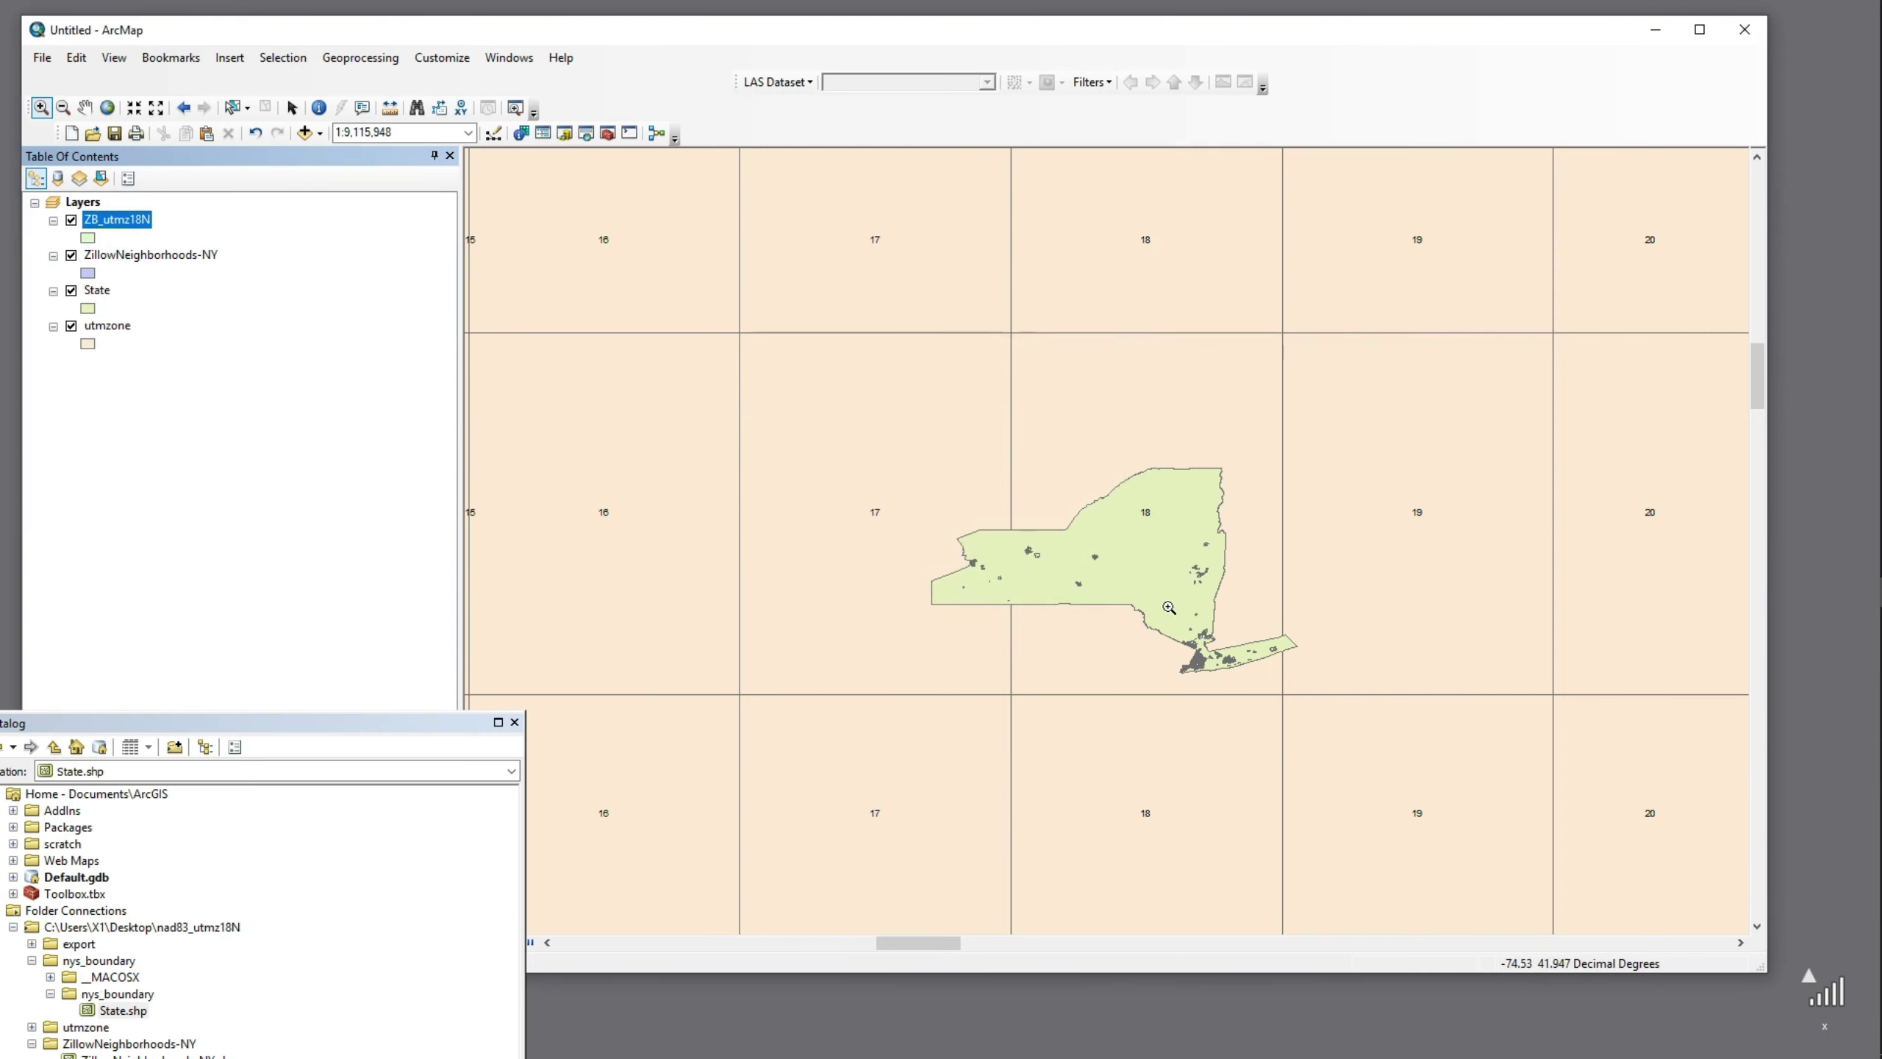
# Apply the Blue fill symbol to the ZB_utmz18N layer, viewing the New York City and Long Island area
pyautogui.moveTo(1165, 607); pyautogui.dragTo(1278, 735)
pyautogui.click(87, 237)
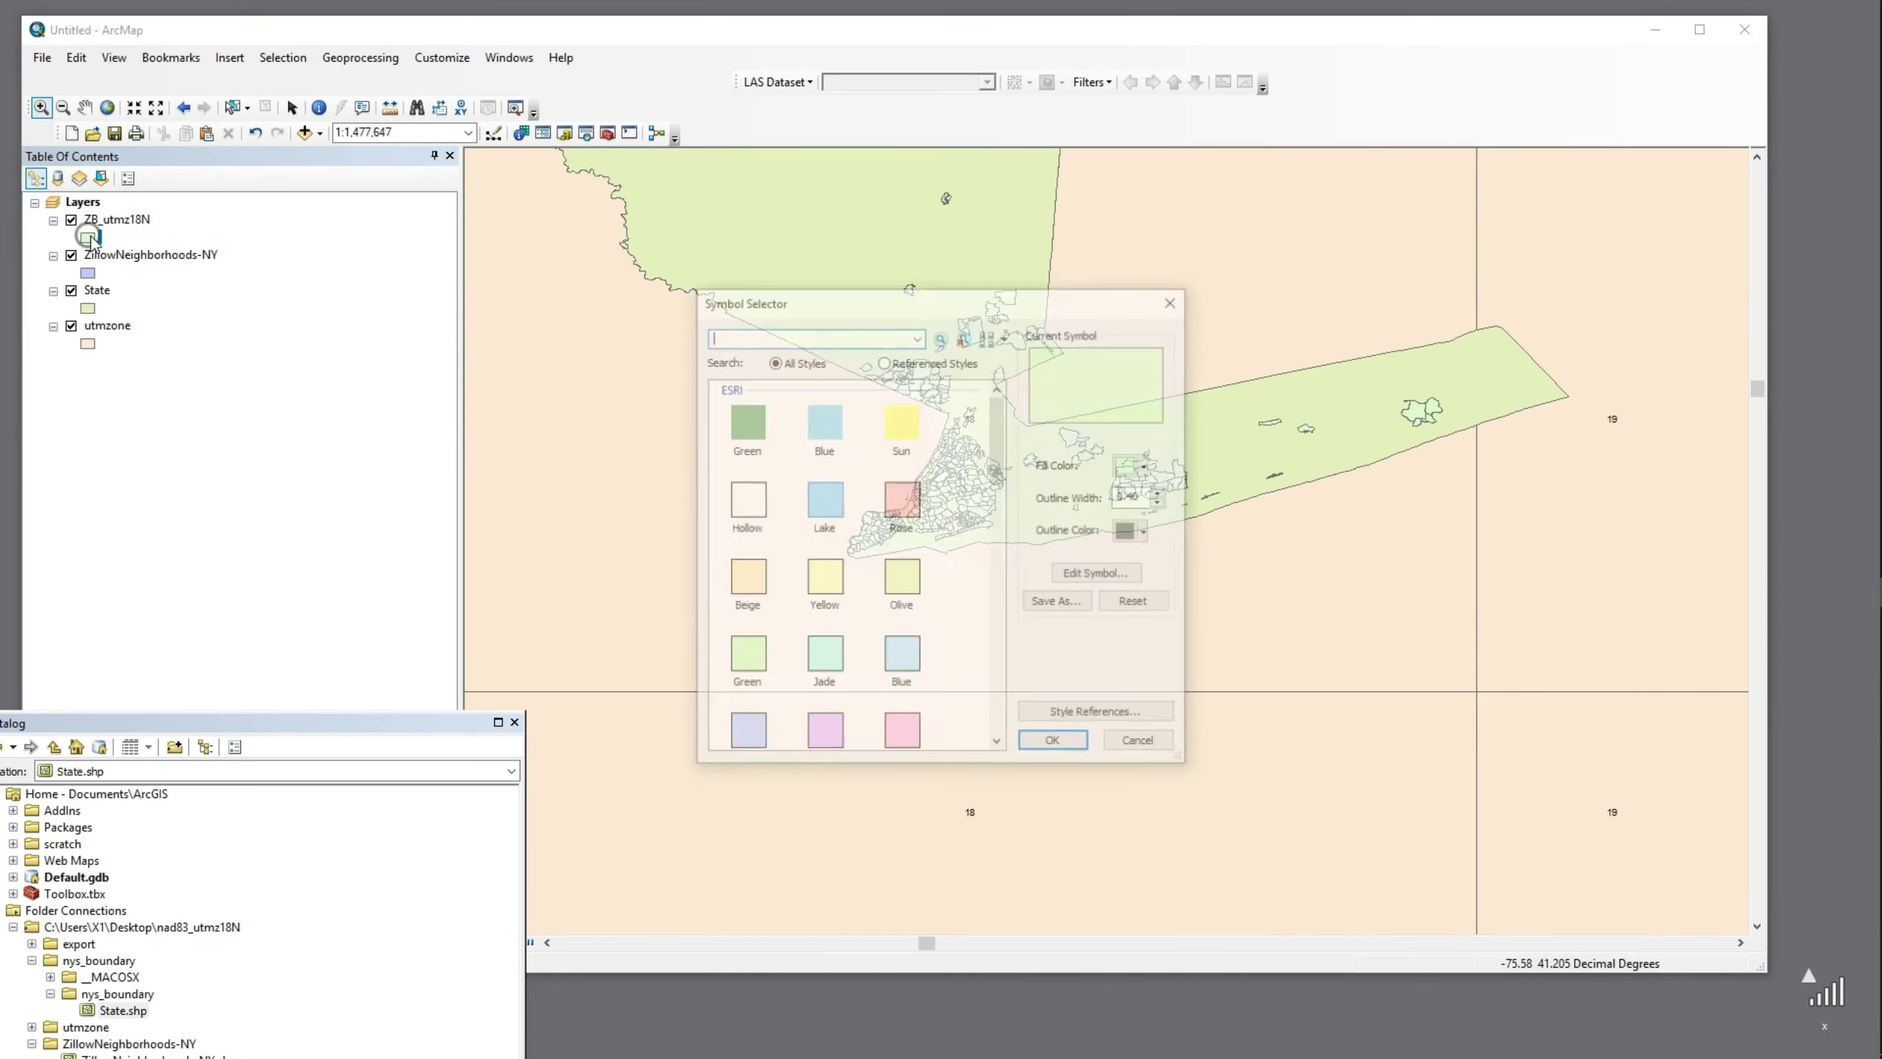
pyautogui.click(819, 424)
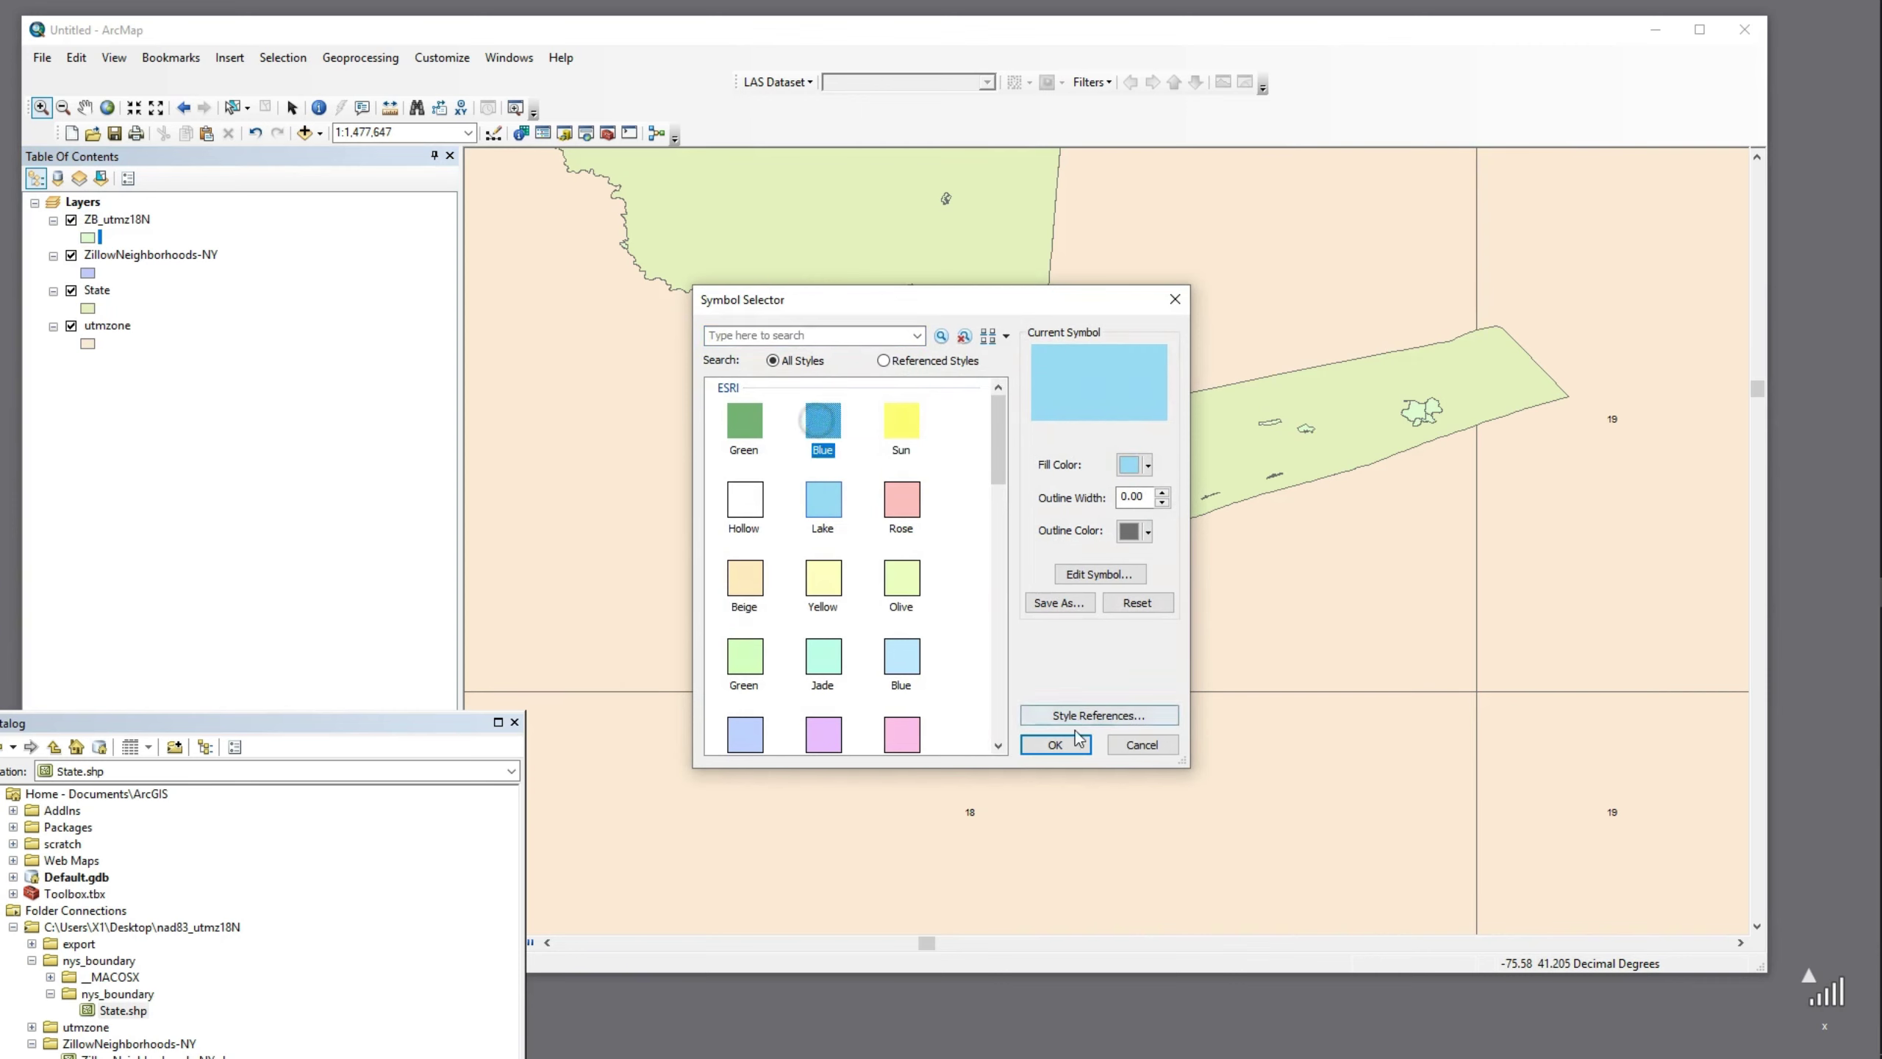
pyautogui.click(1055, 744)
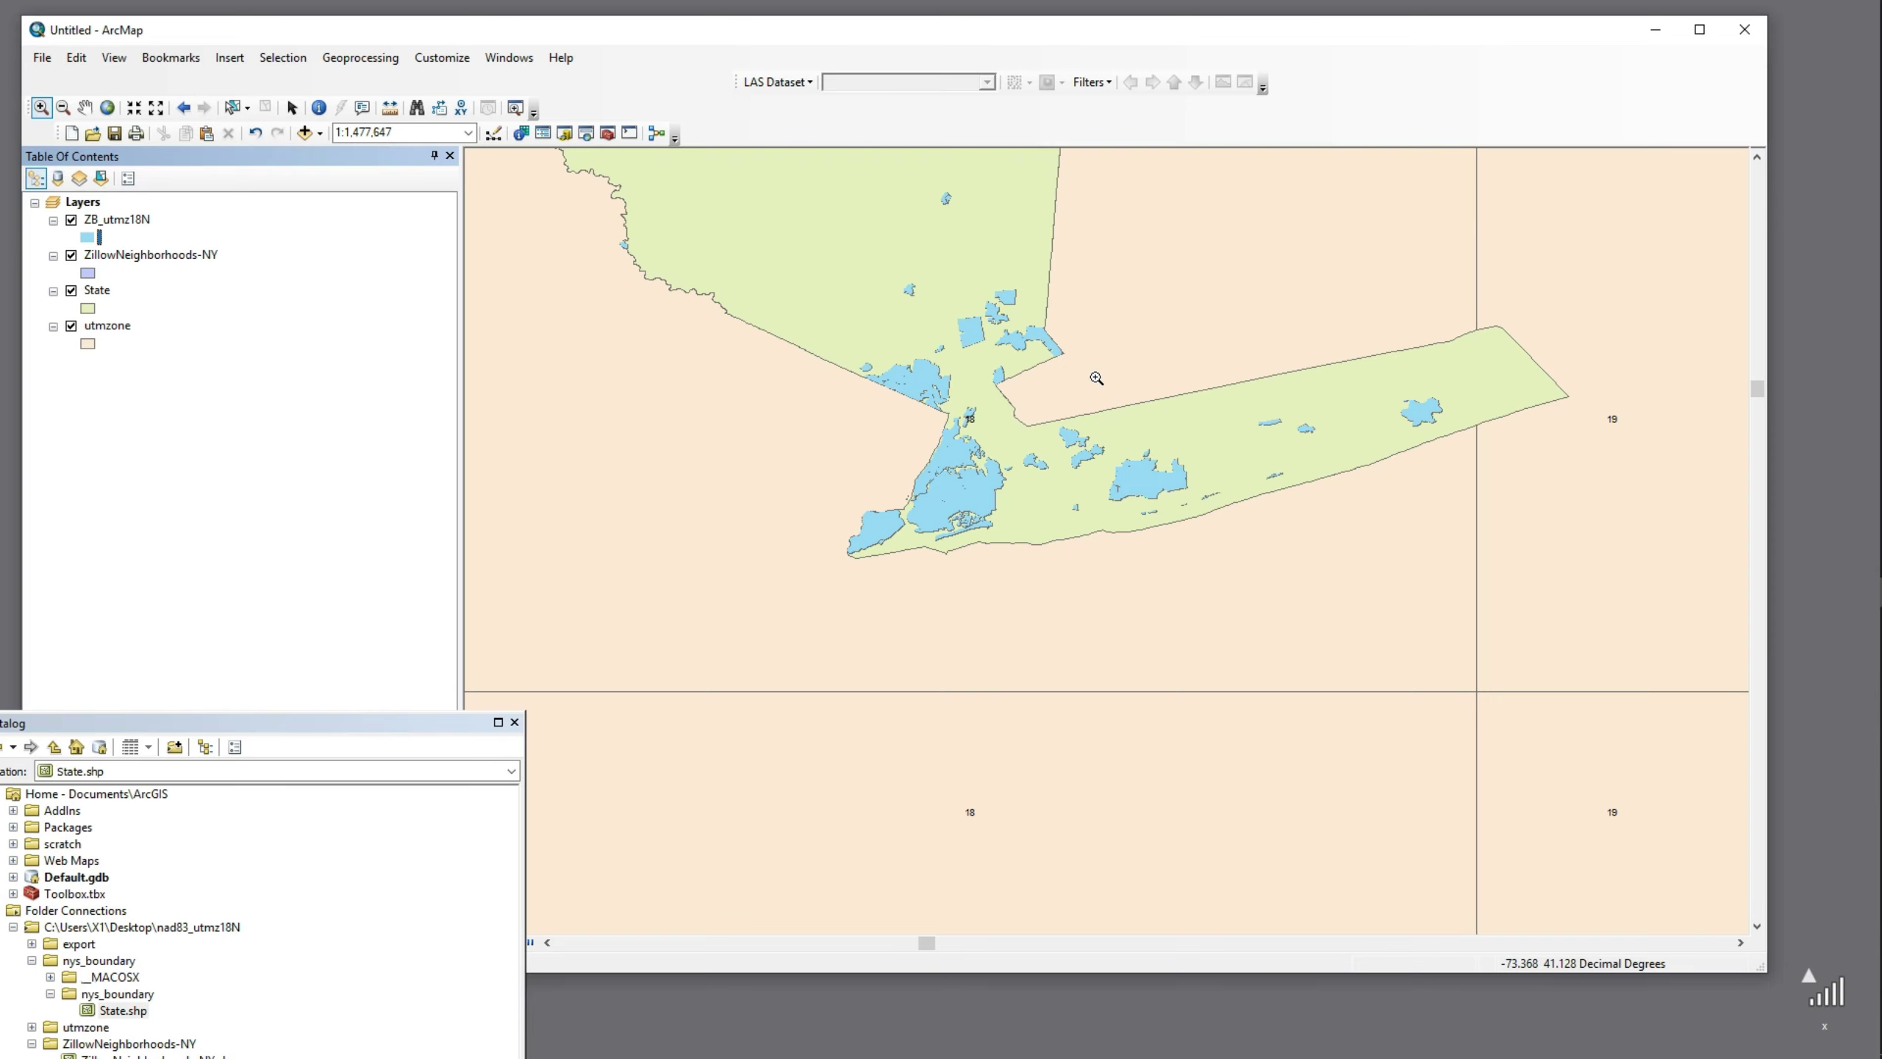
# Check the geographic coordinate system, datum and angular unit in the source properties of the ZillowNeighborhoods-NY layer, leaving them unchanged
pyautogui.click(169, 256)
pyautogui.rightClick(169, 256)
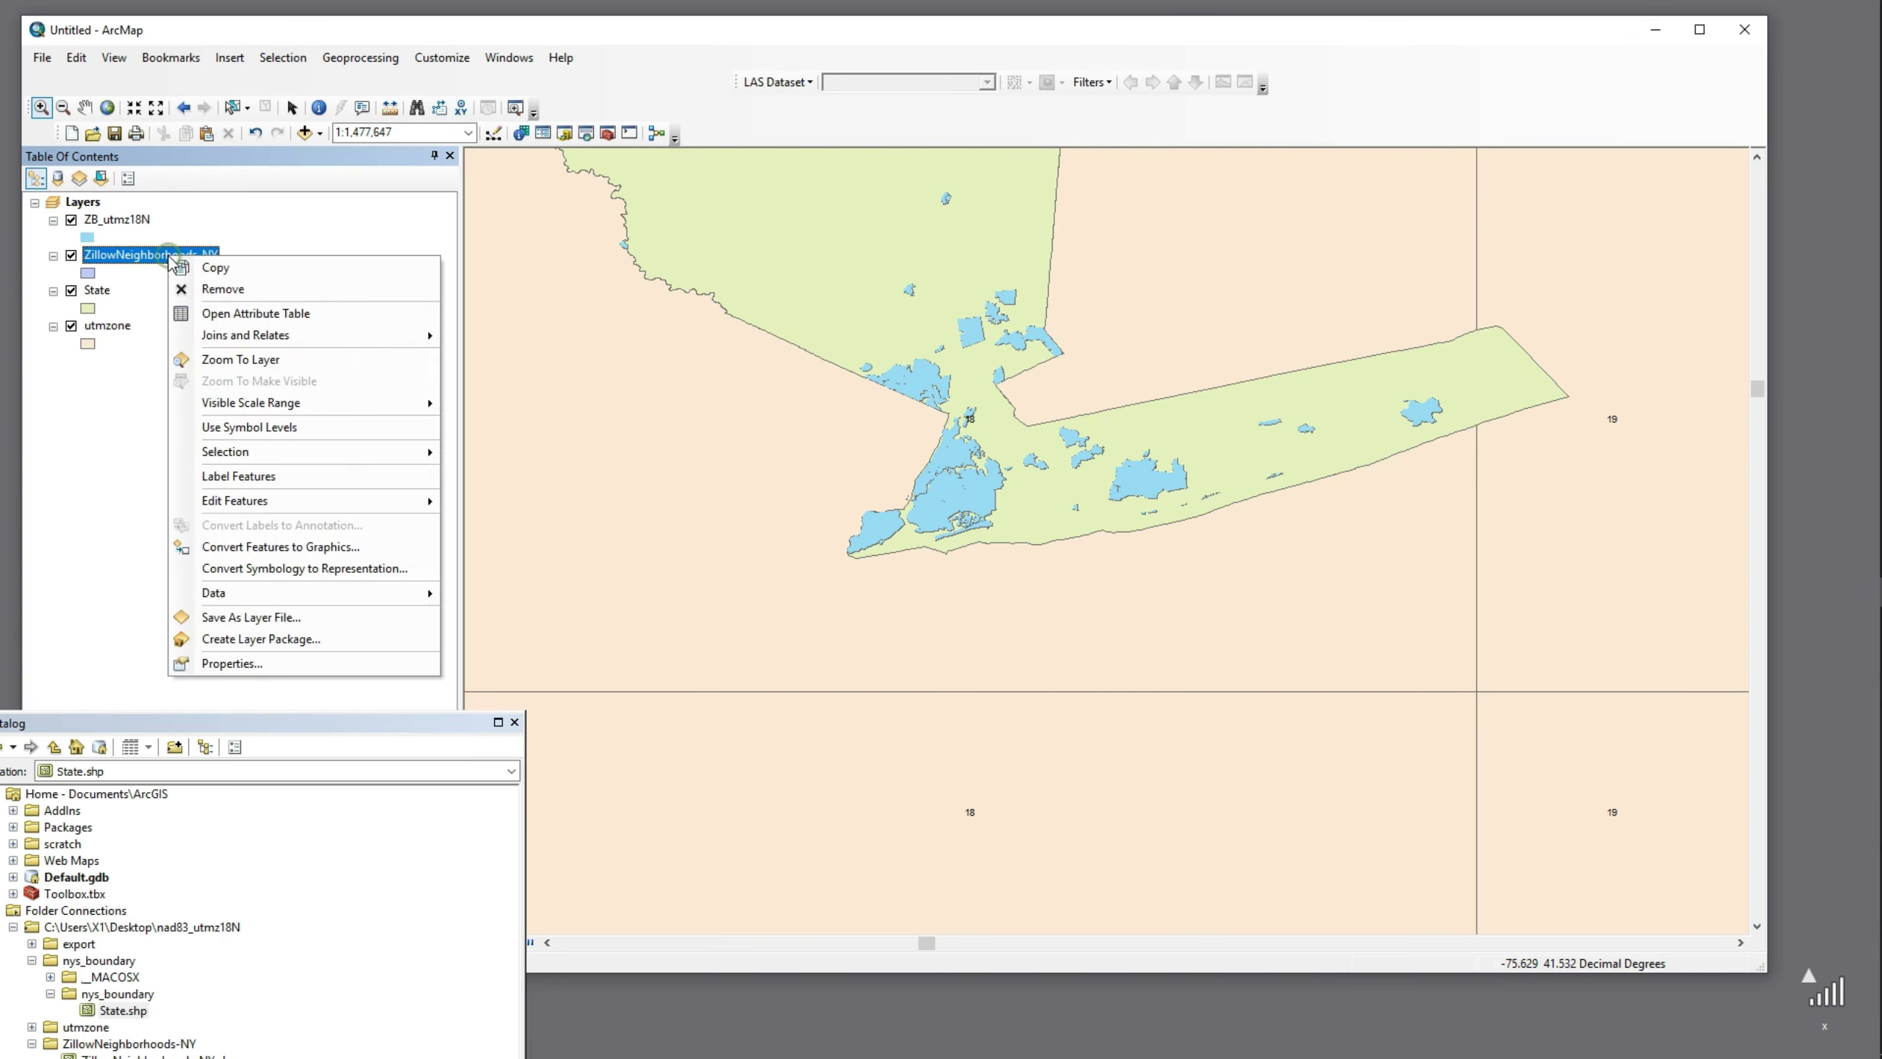
pyautogui.click(247, 663)
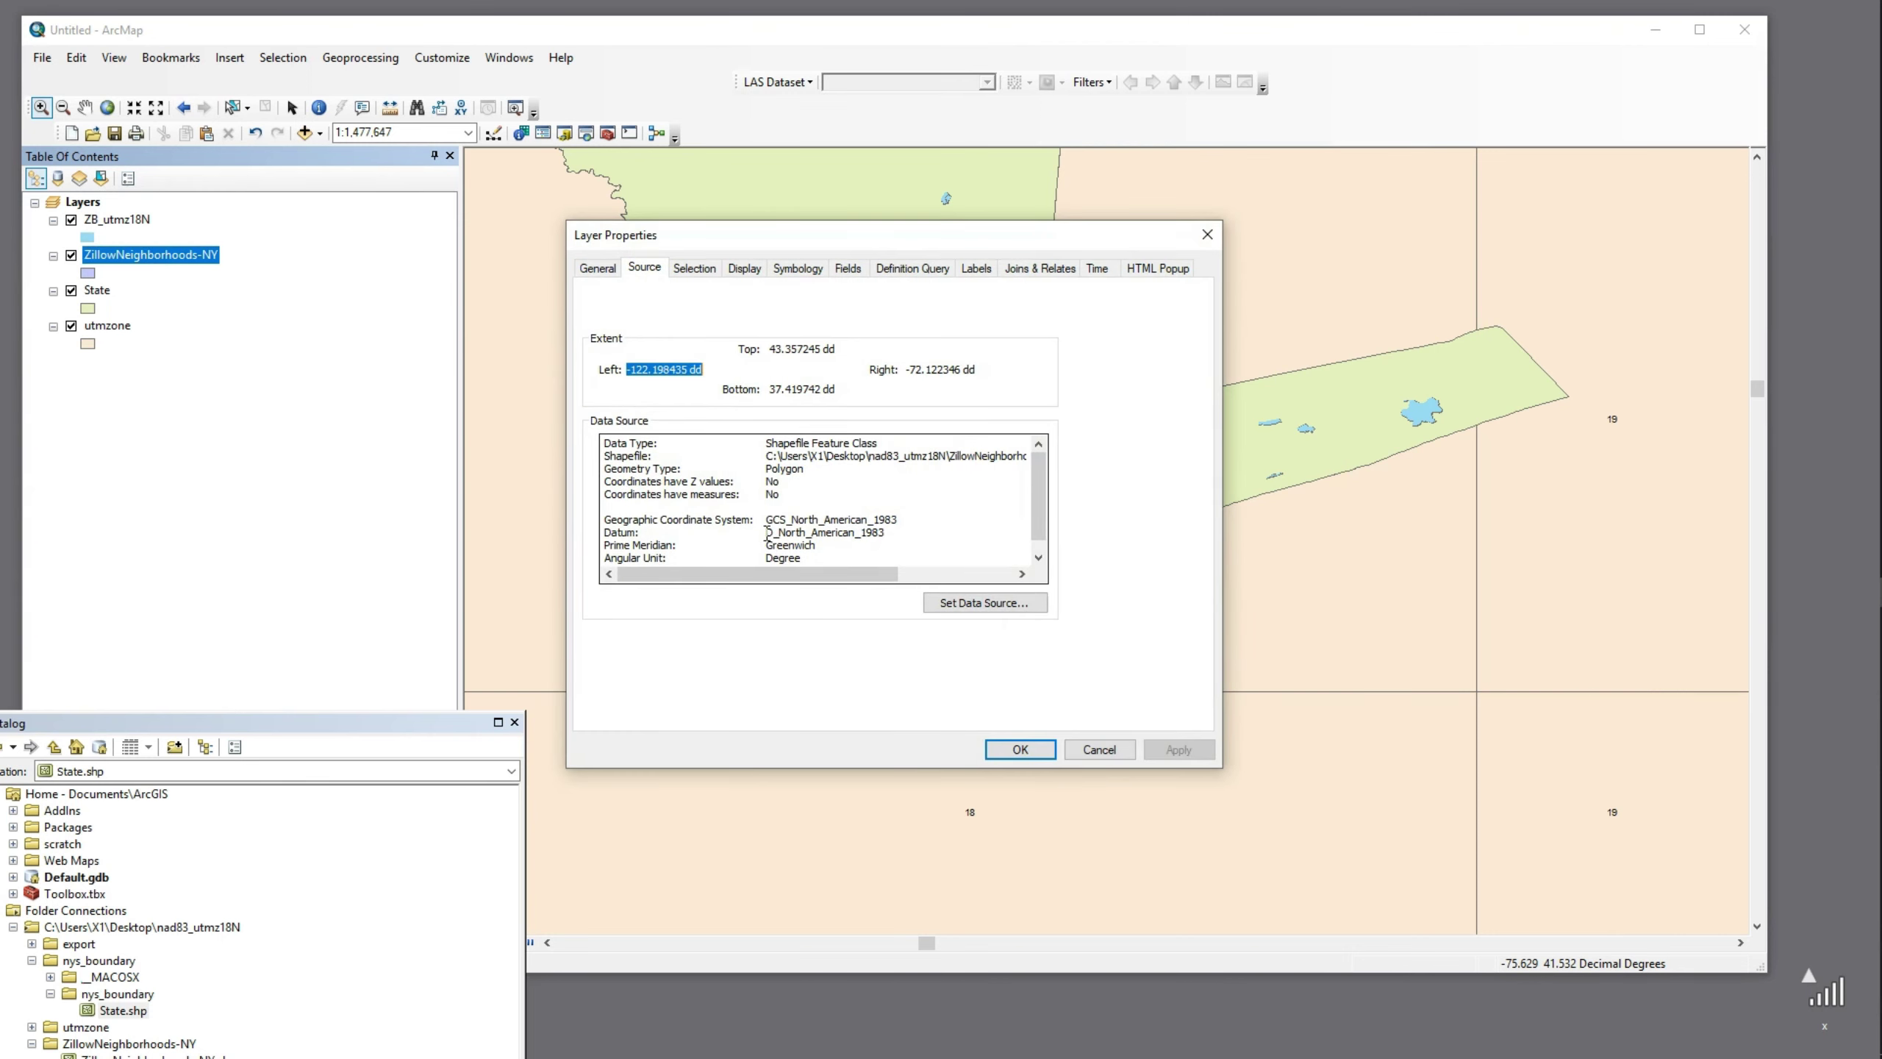
pyautogui.moveTo(758, 519); pyautogui.dragTo(887, 529)
pyautogui.moveTo(760, 546); pyautogui.dragTo(830, 550)
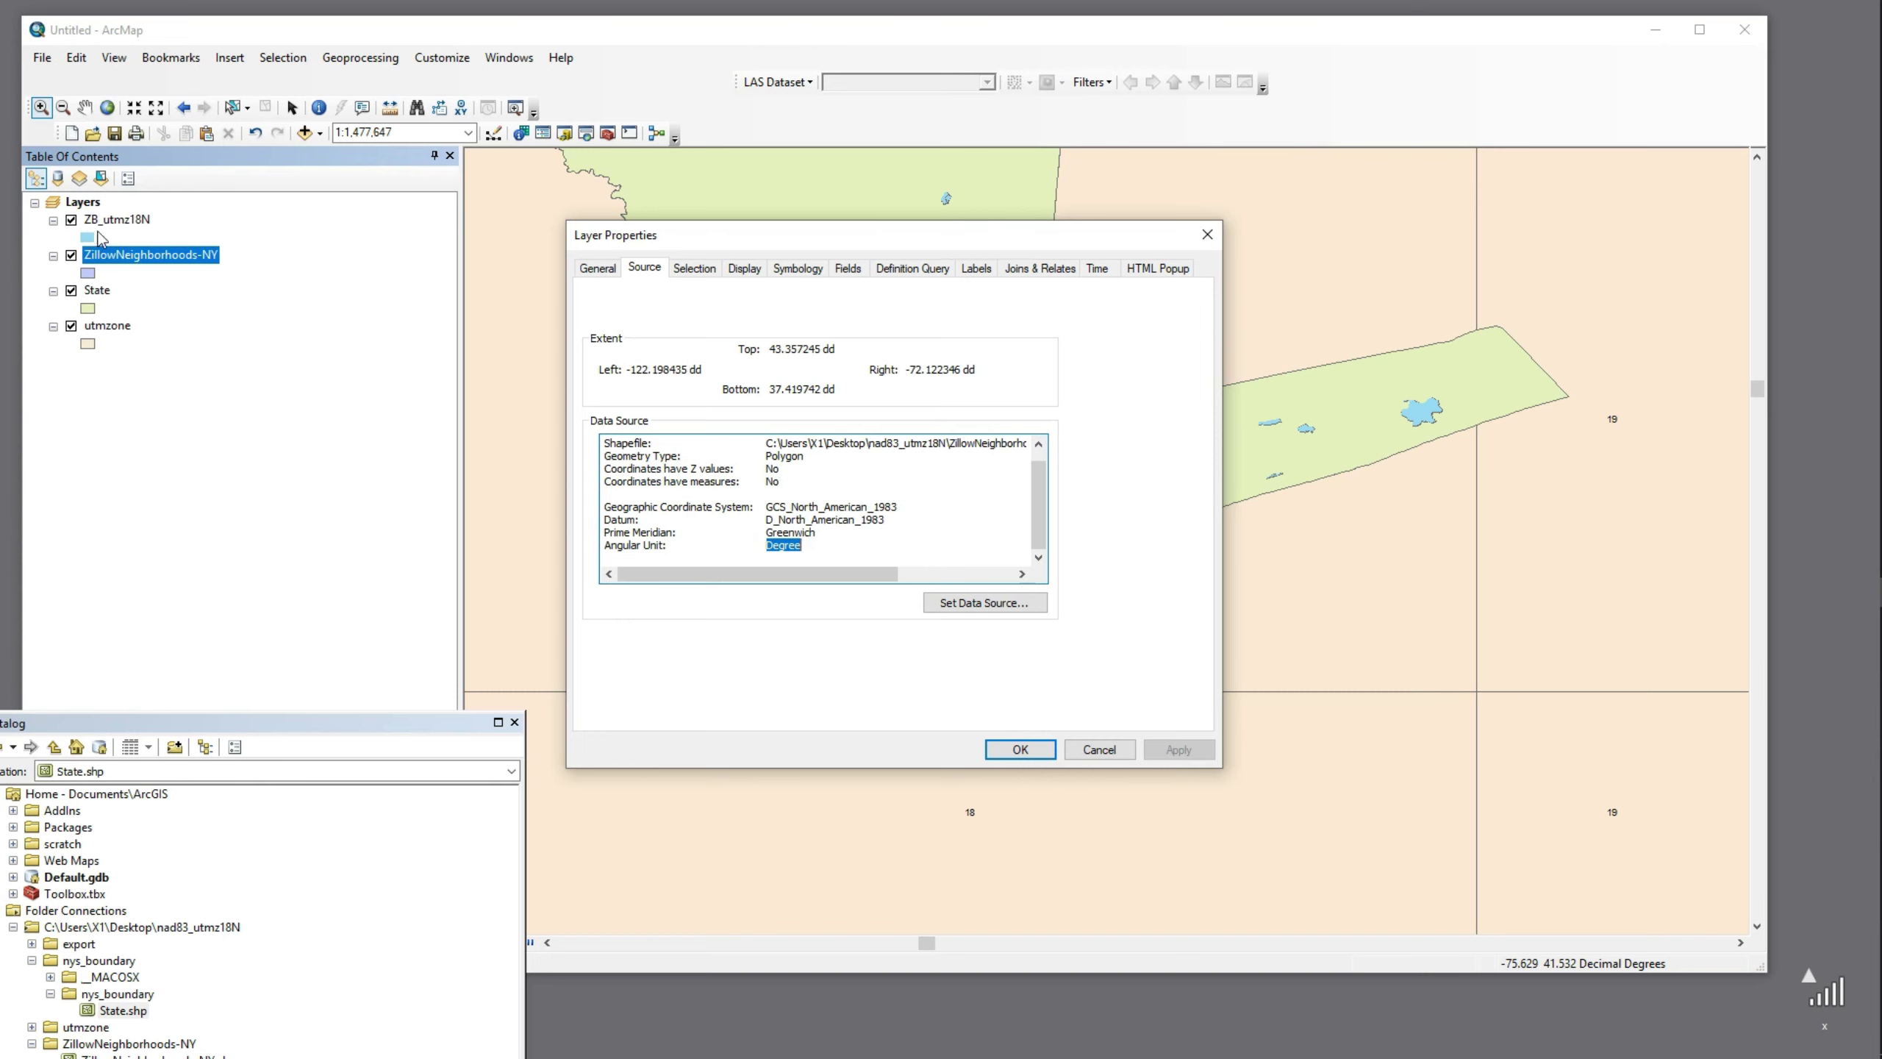
pyautogui.click(1102, 754)
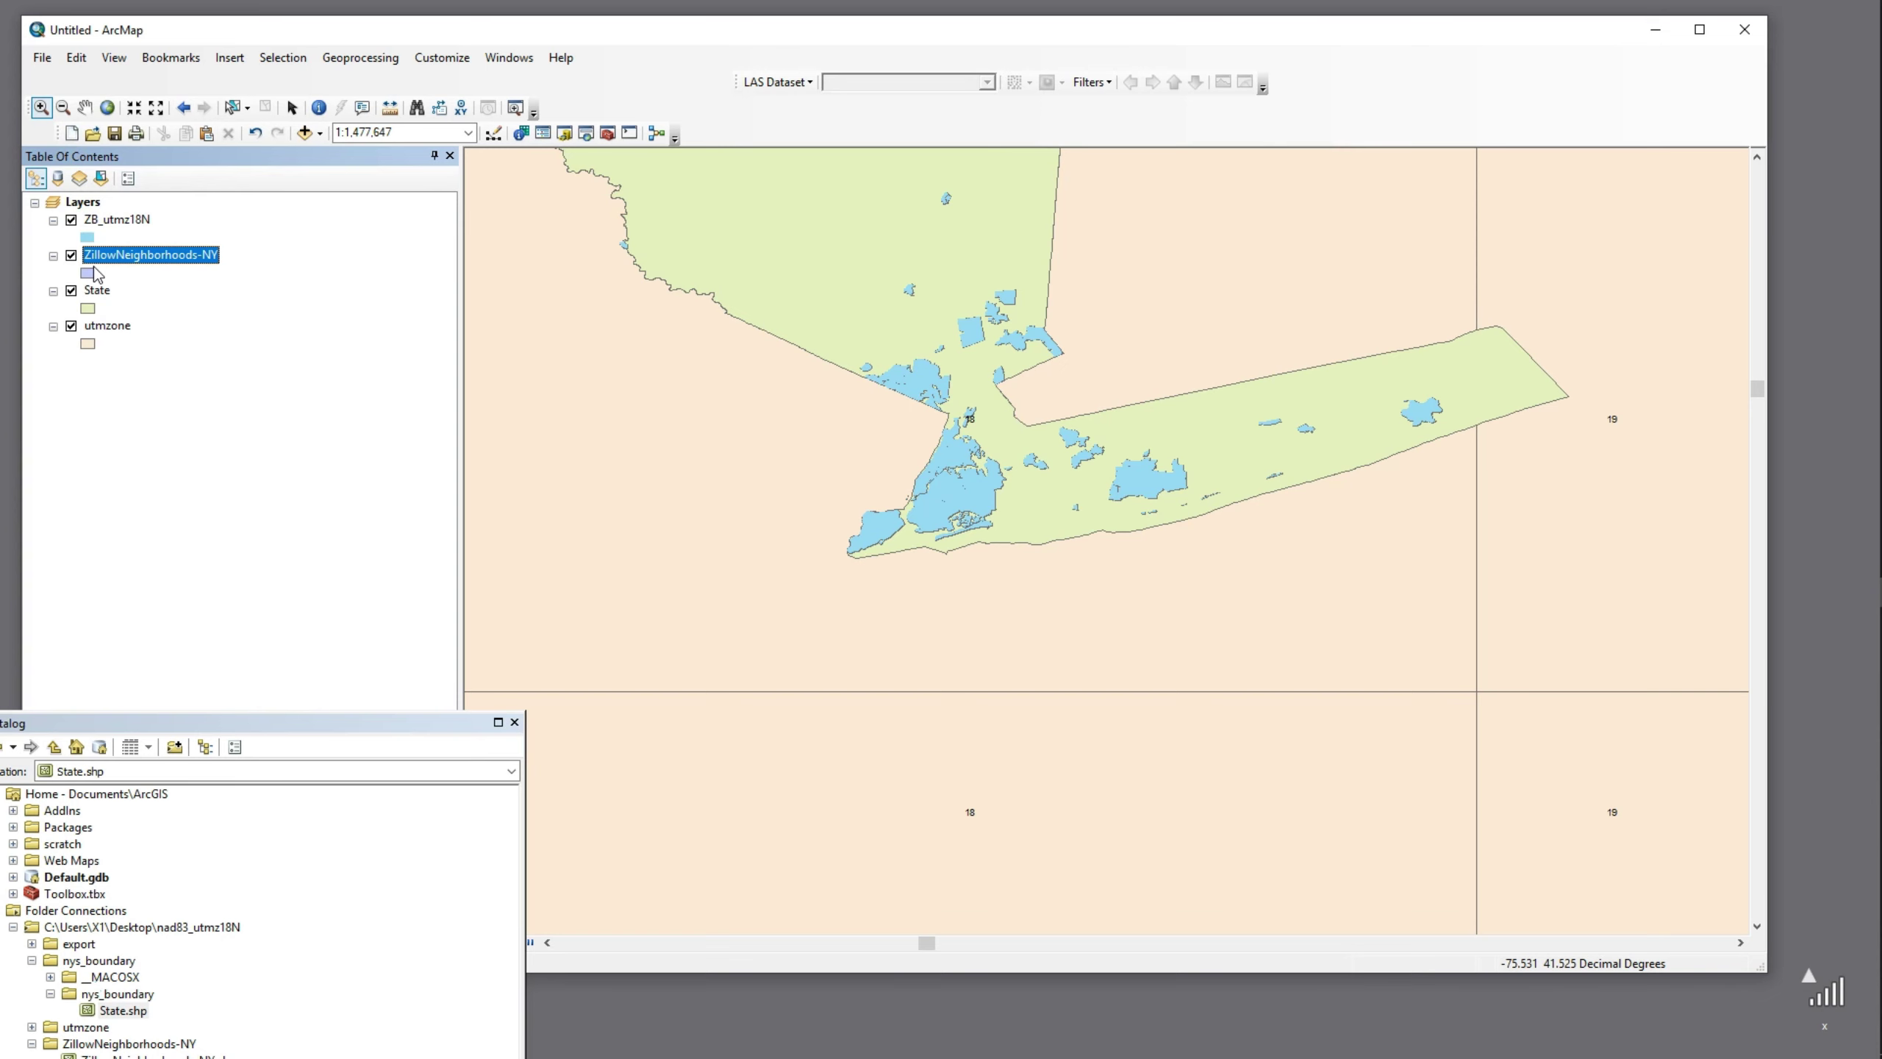
# Start a new blank map document without saving the changes to the untitled map
pyautogui.click(72, 135)
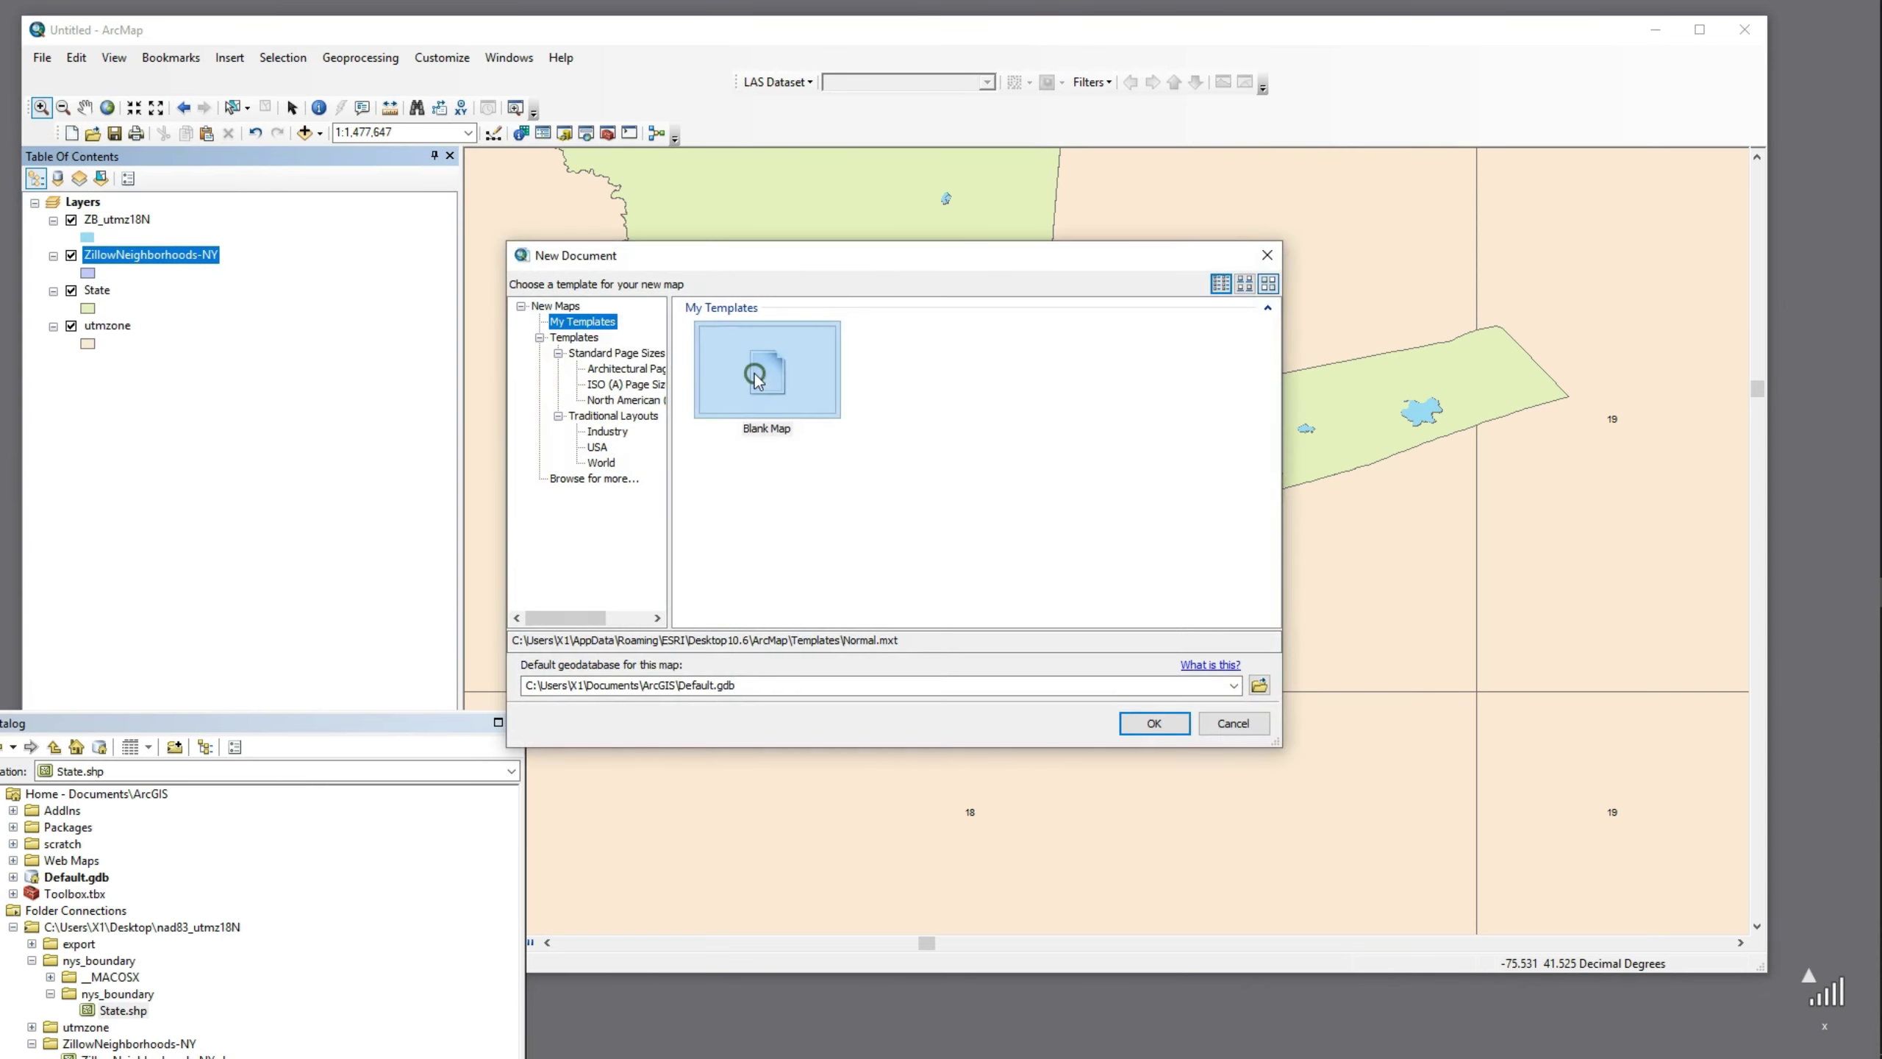
pyautogui.click(1155, 723)
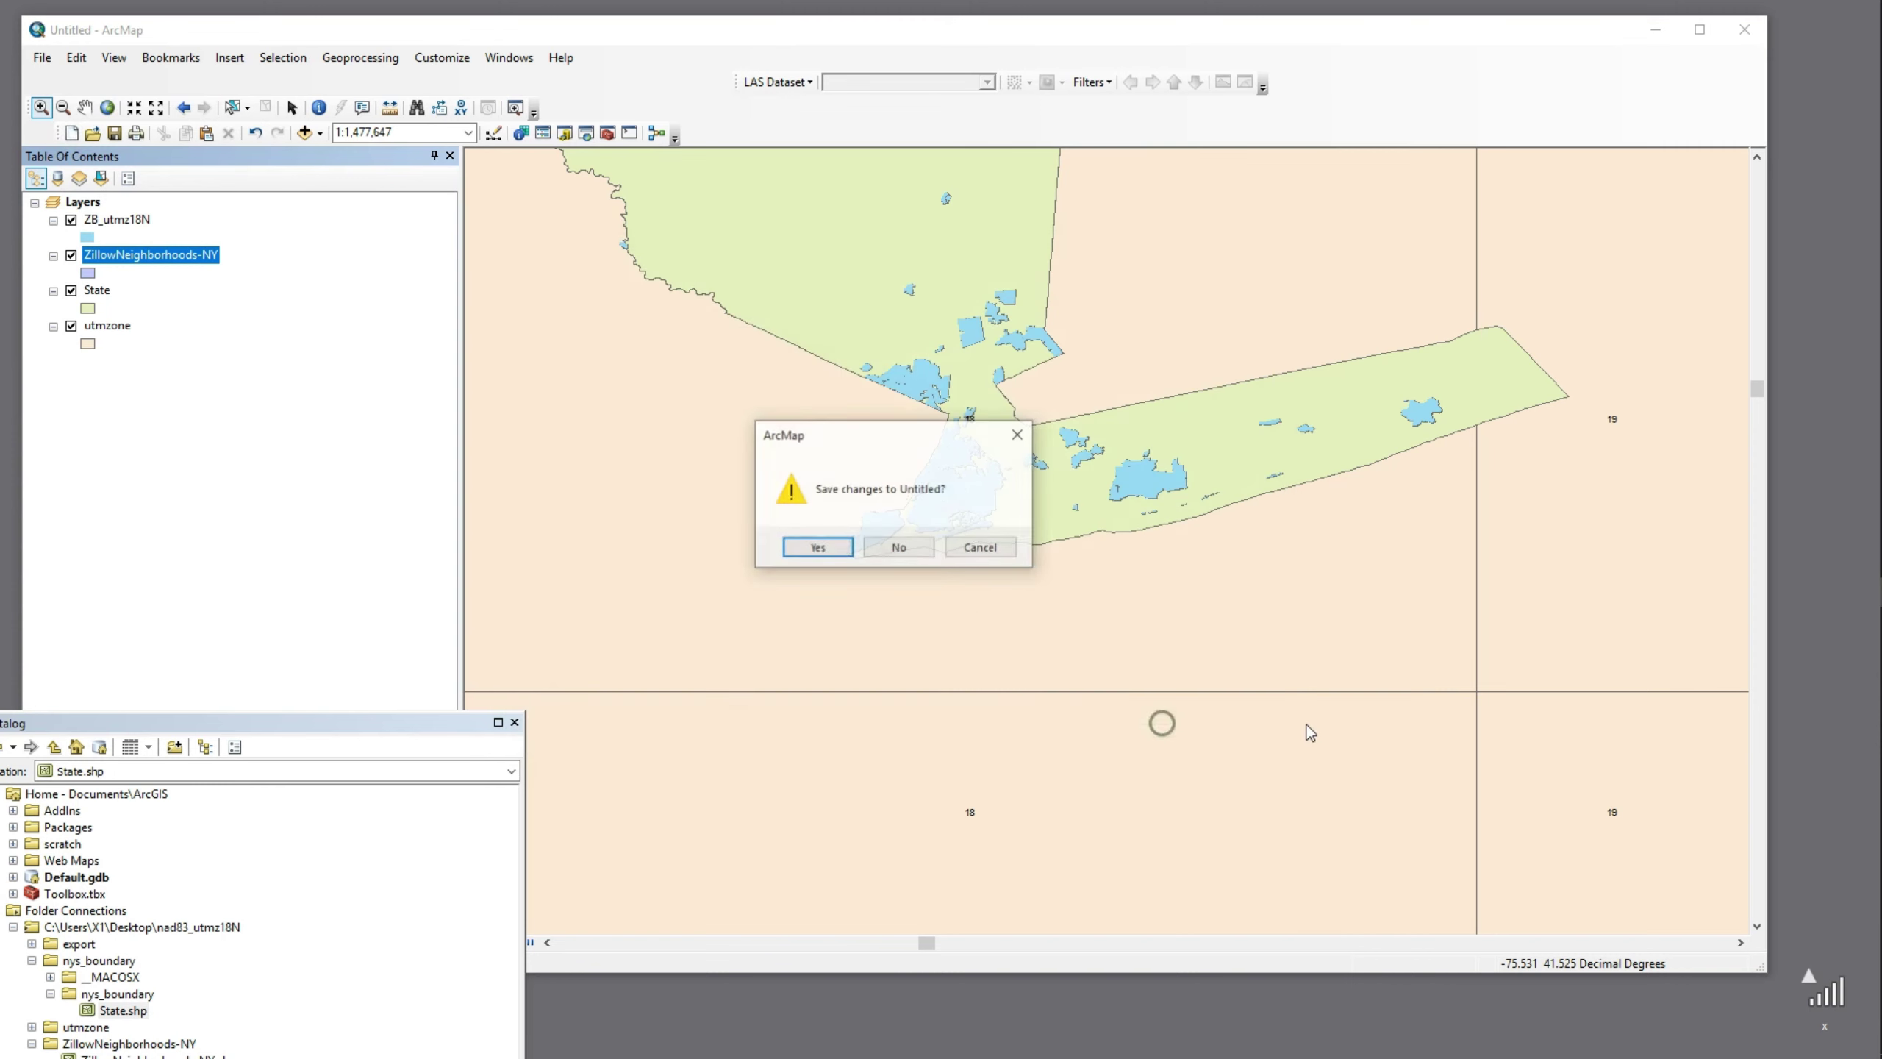
pyautogui.click(901, 549)
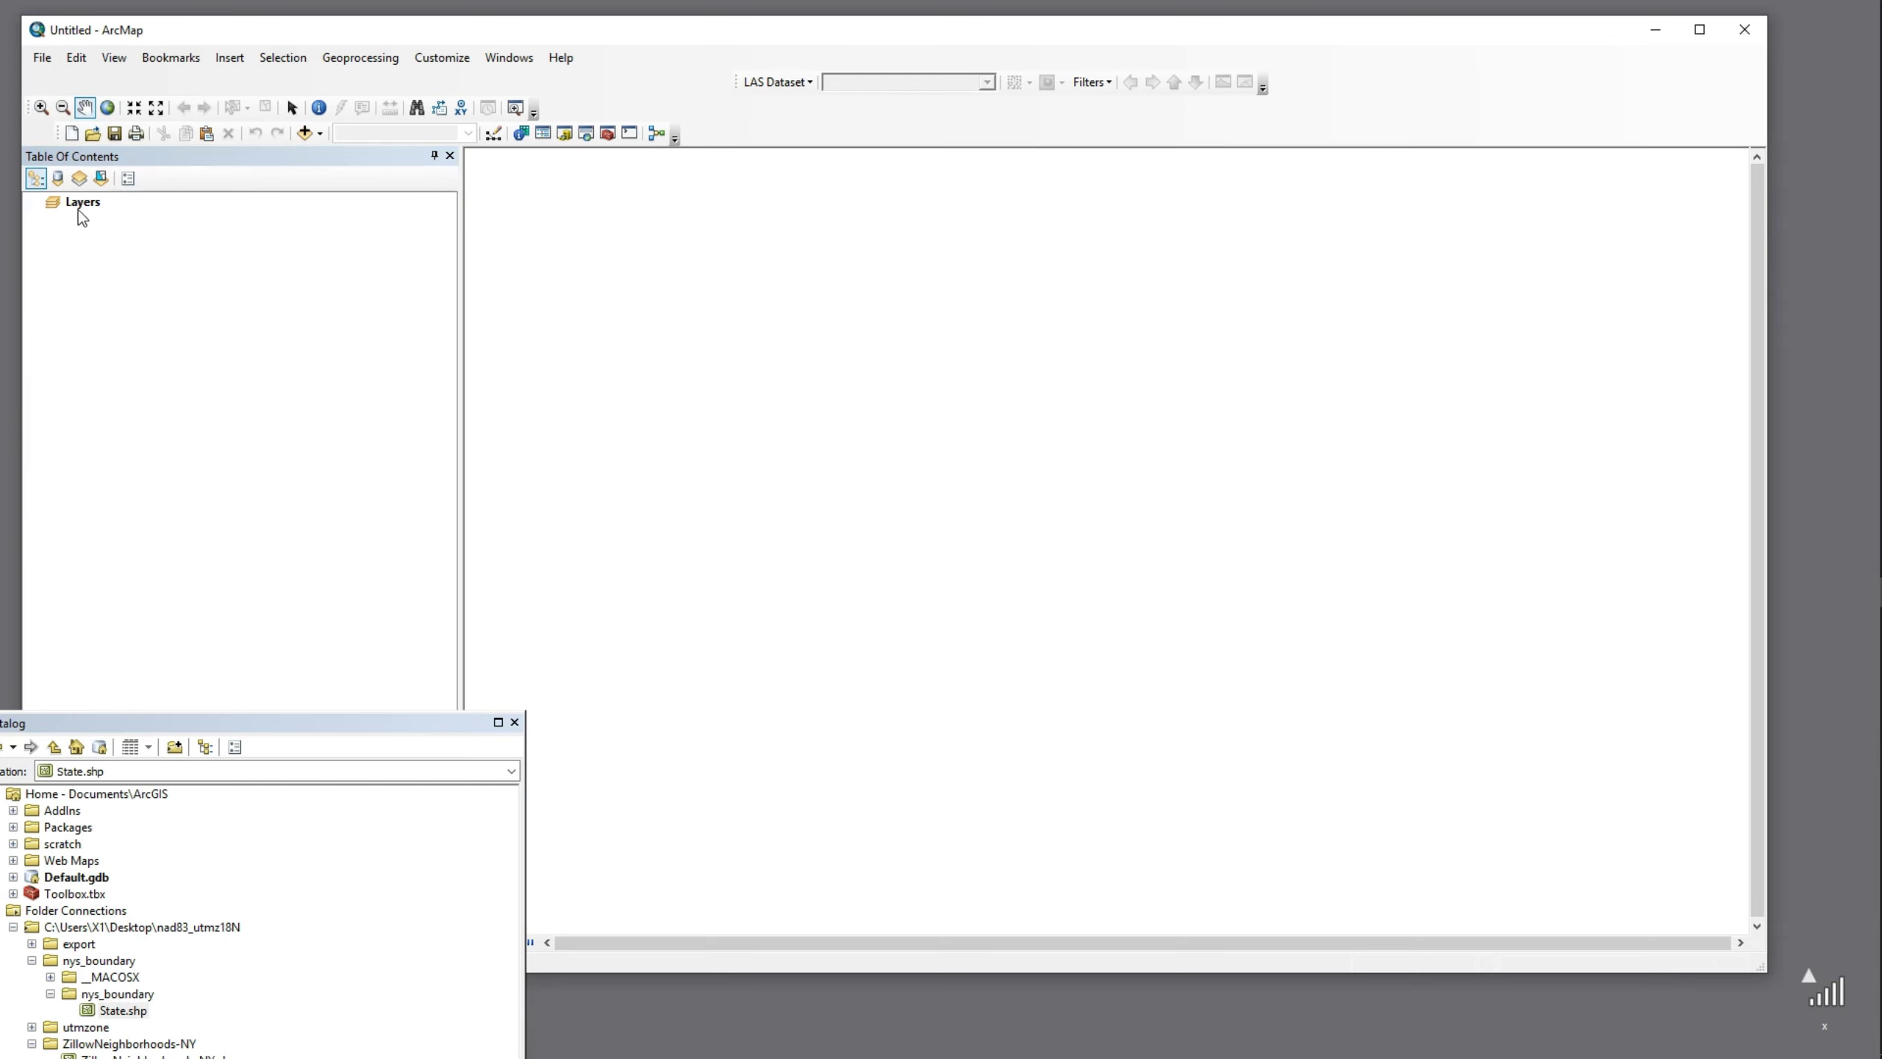
# Add the projected shapefile ZB_utmz18N.shp from the export folder to the empty Layers data frame
pyautogui.rightClick(84, 207)
pyautogui.click(121, 219)
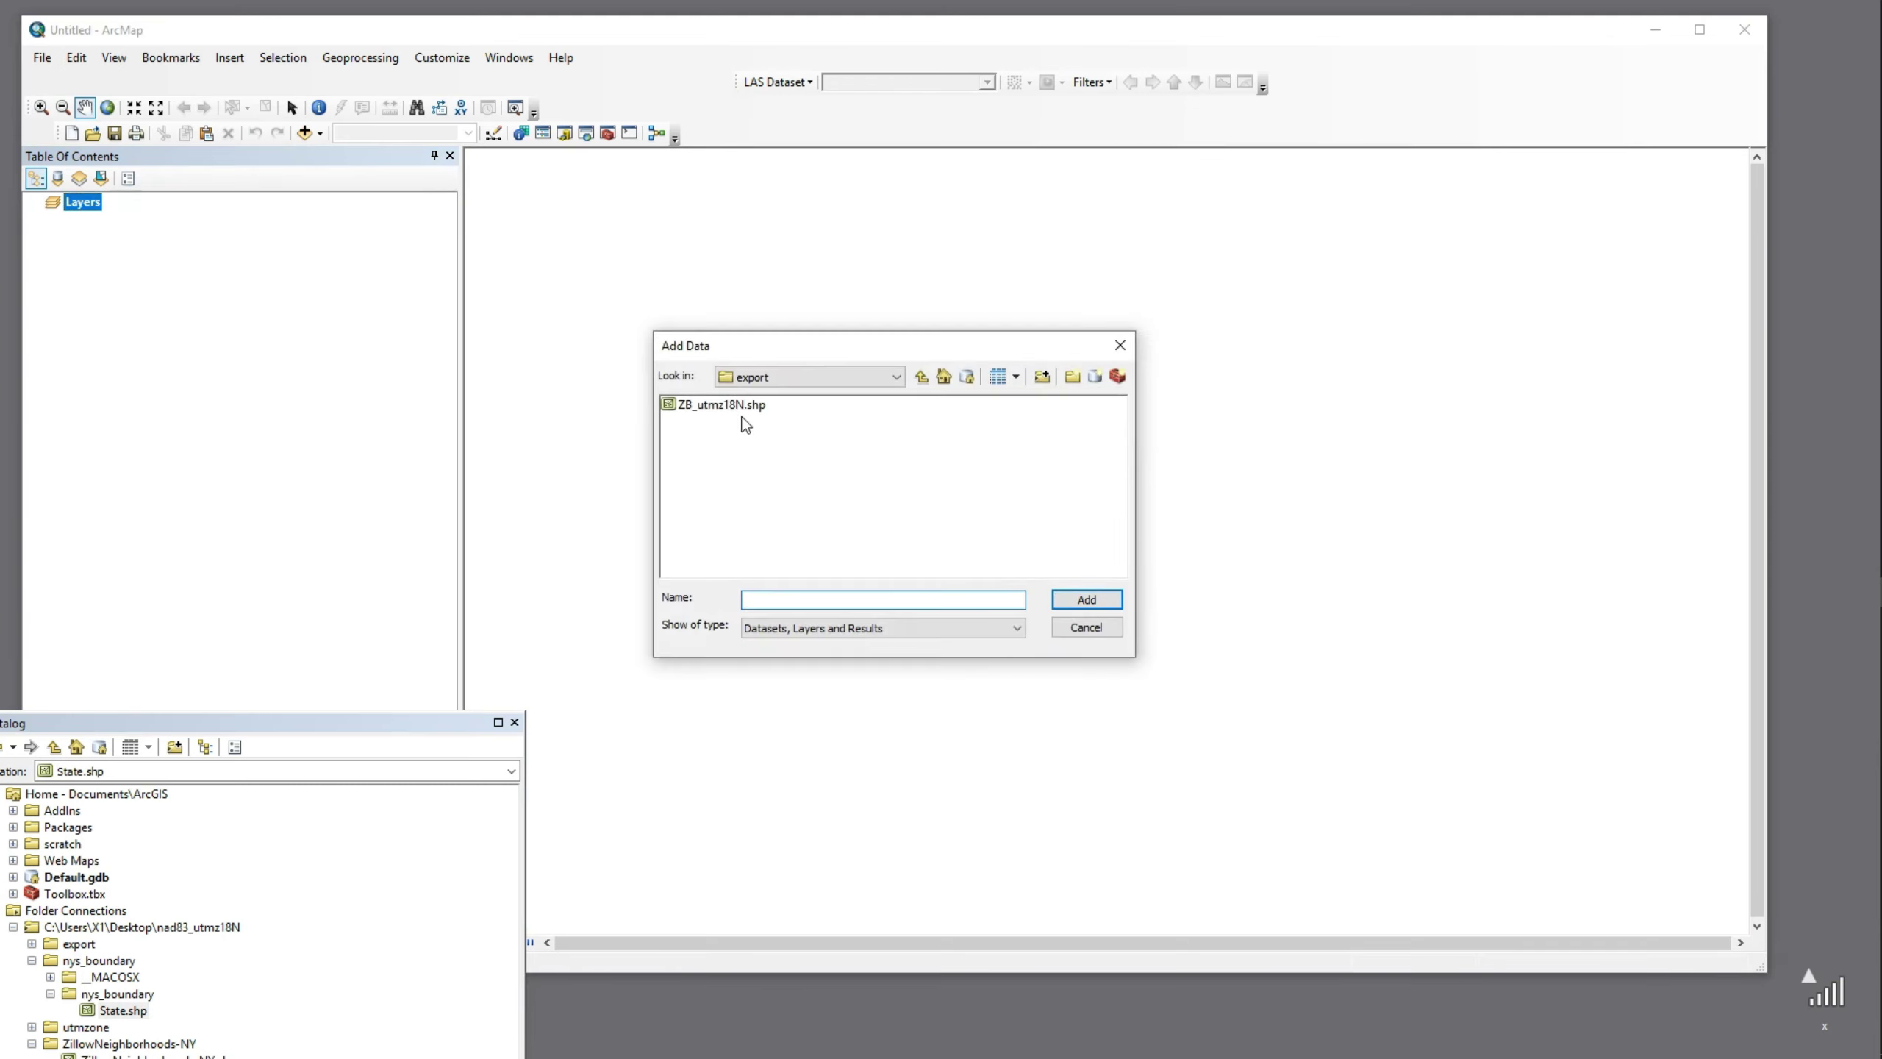
pyautogui.click(720, 407)
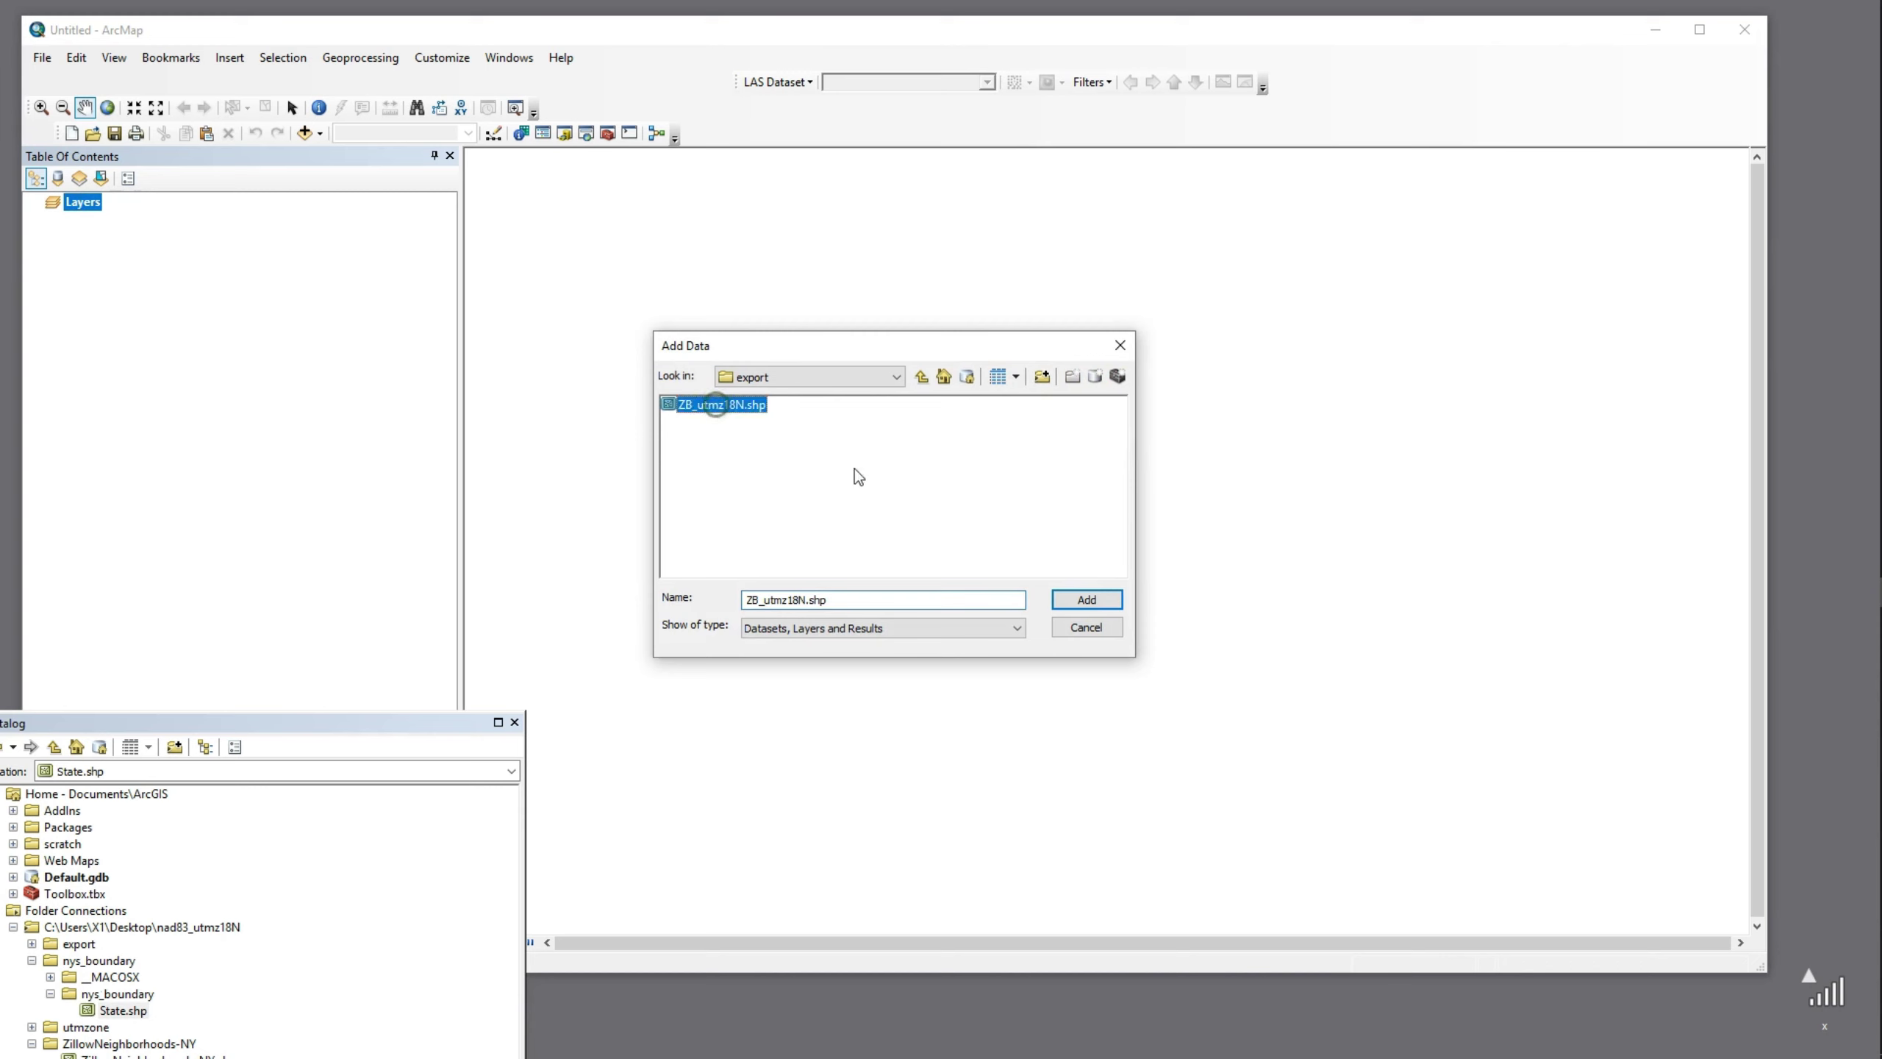
pyautogui.click(1099, 600)
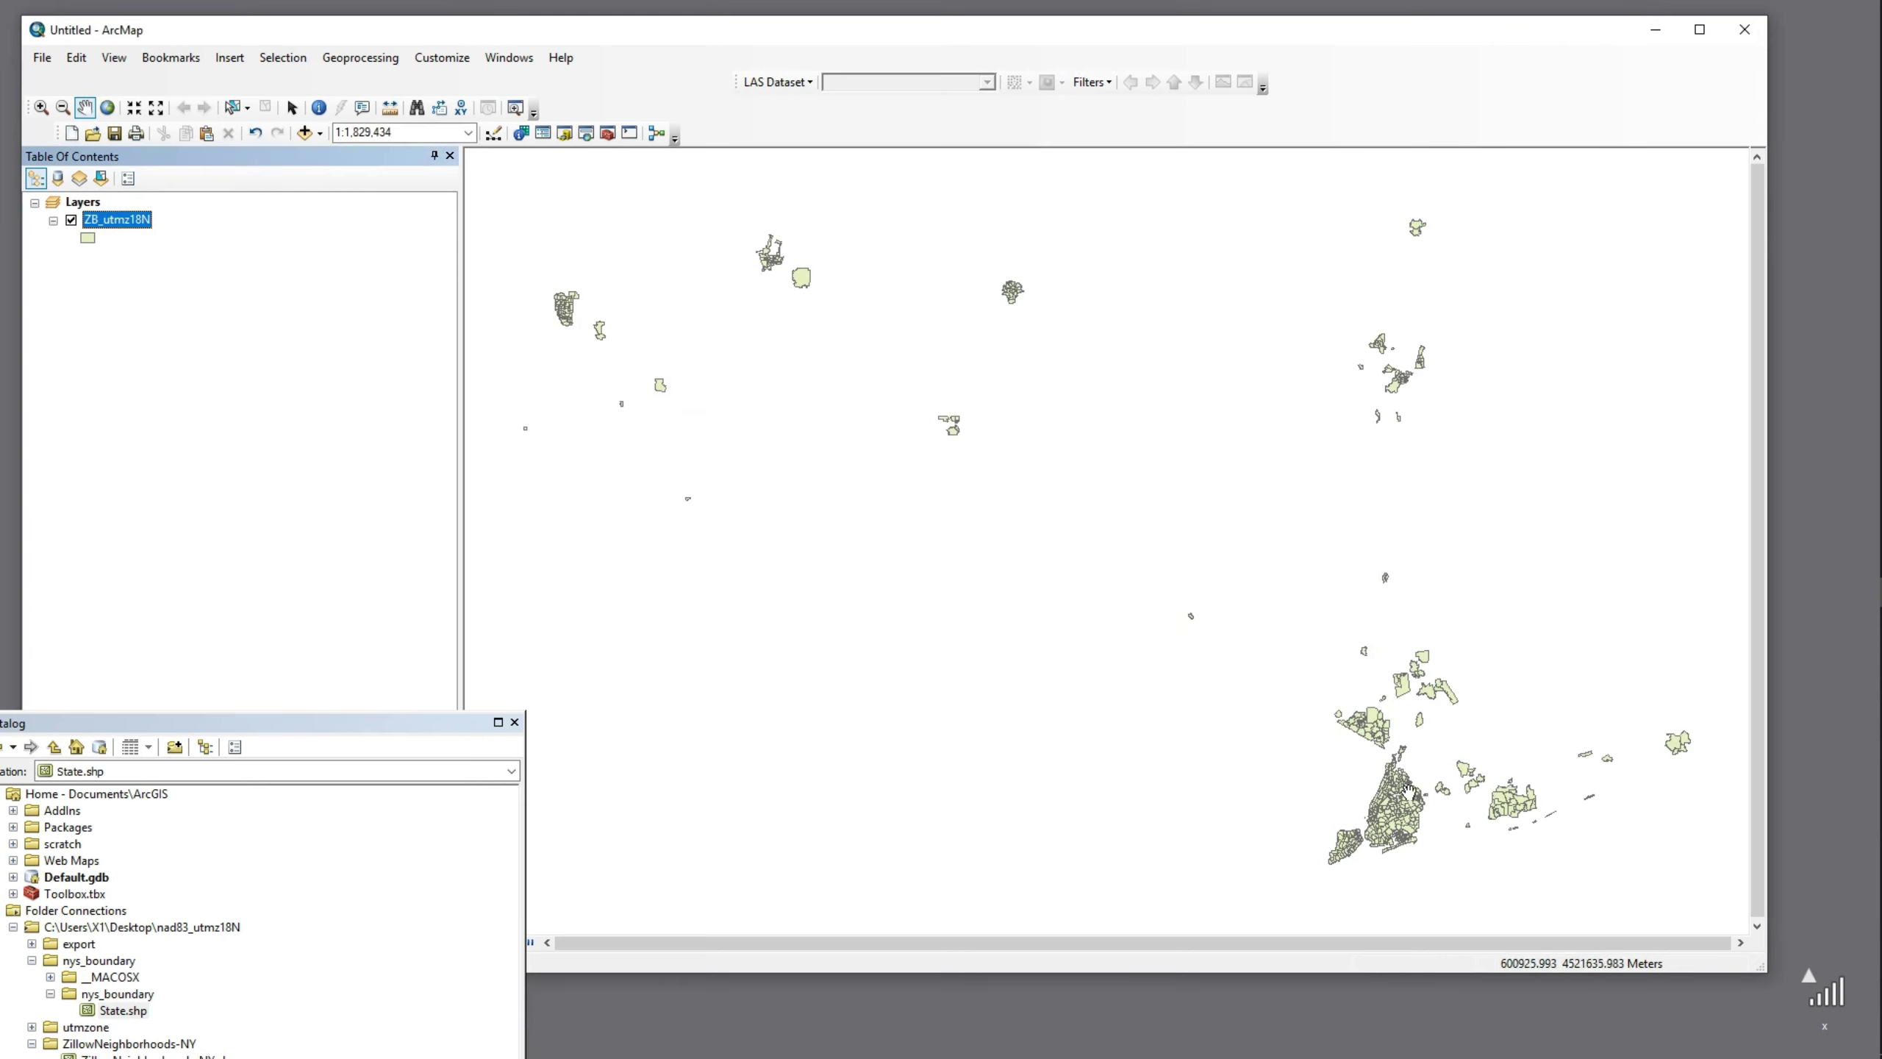
# Examine the shape of the projected ZB_utmz18N neighborhoods across the state, especially around New York City and Long Island
pyautogui.scroll(-3, 1034, 606)
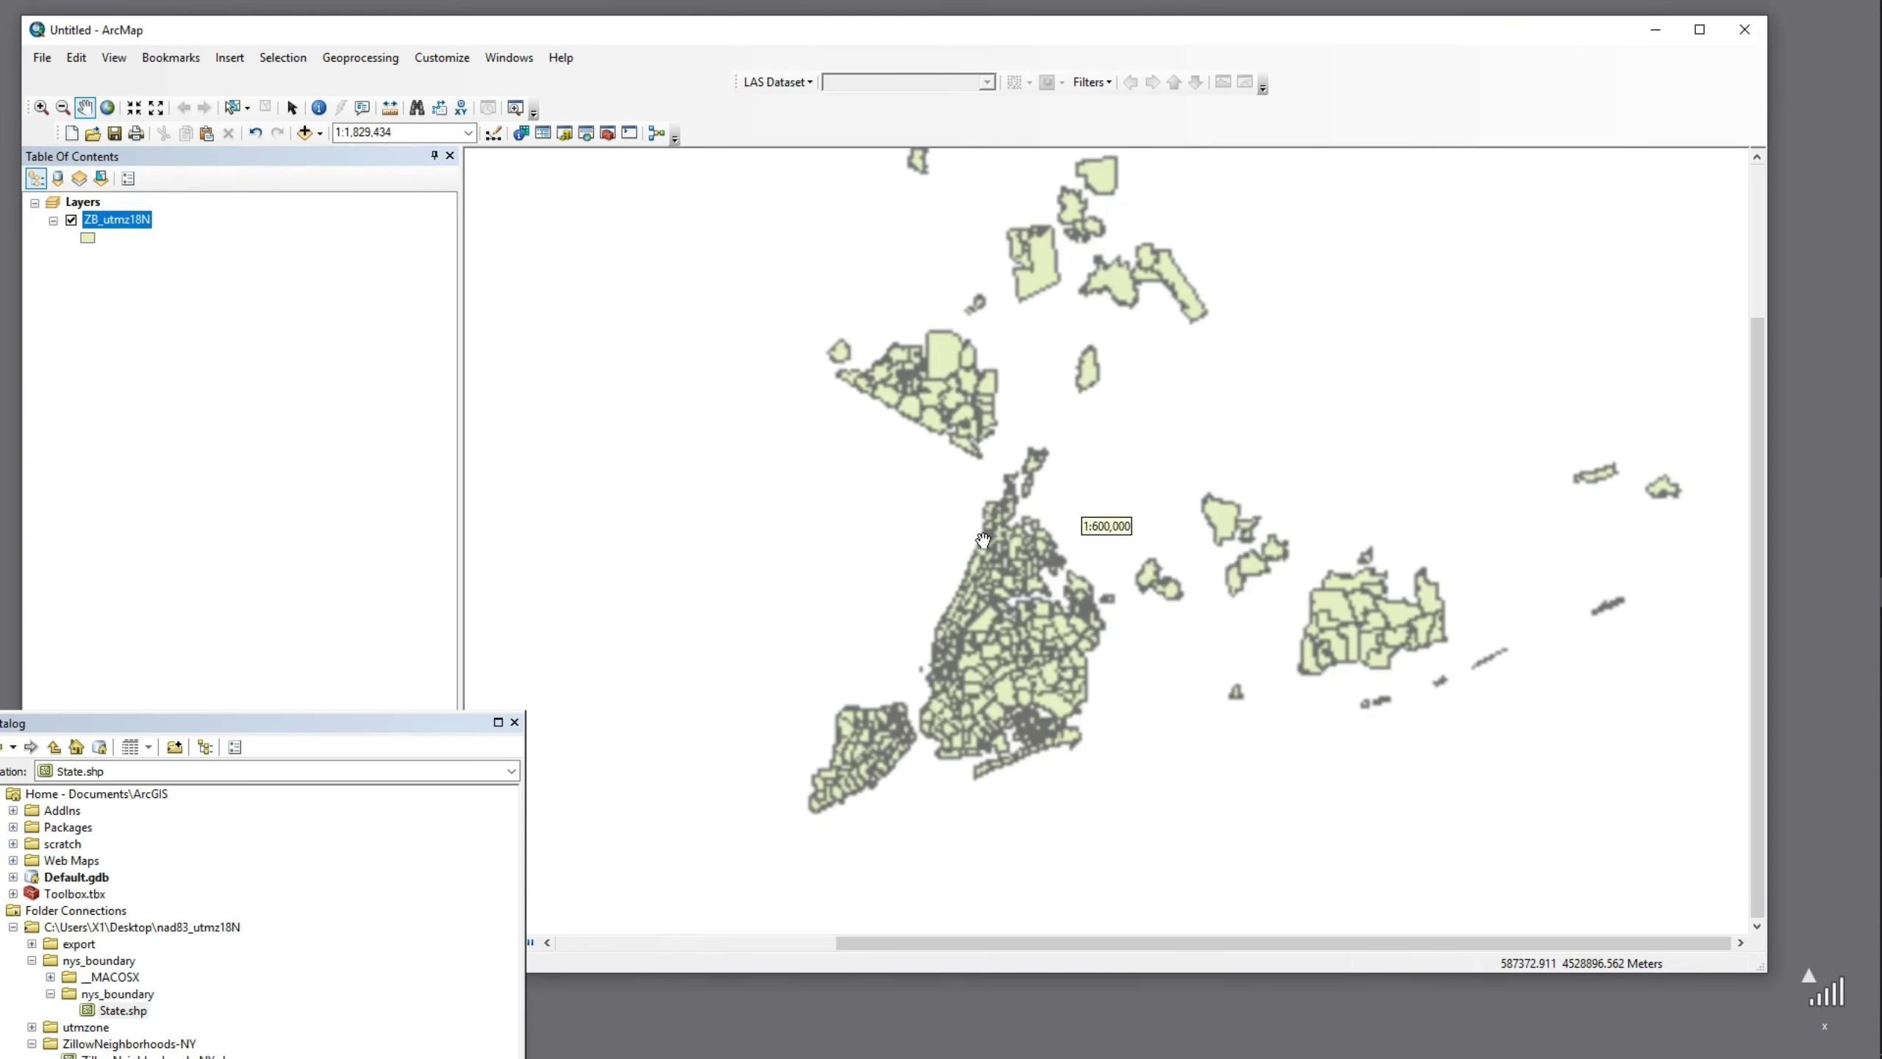
pyautogui.scroll(-2, 1006, 560)
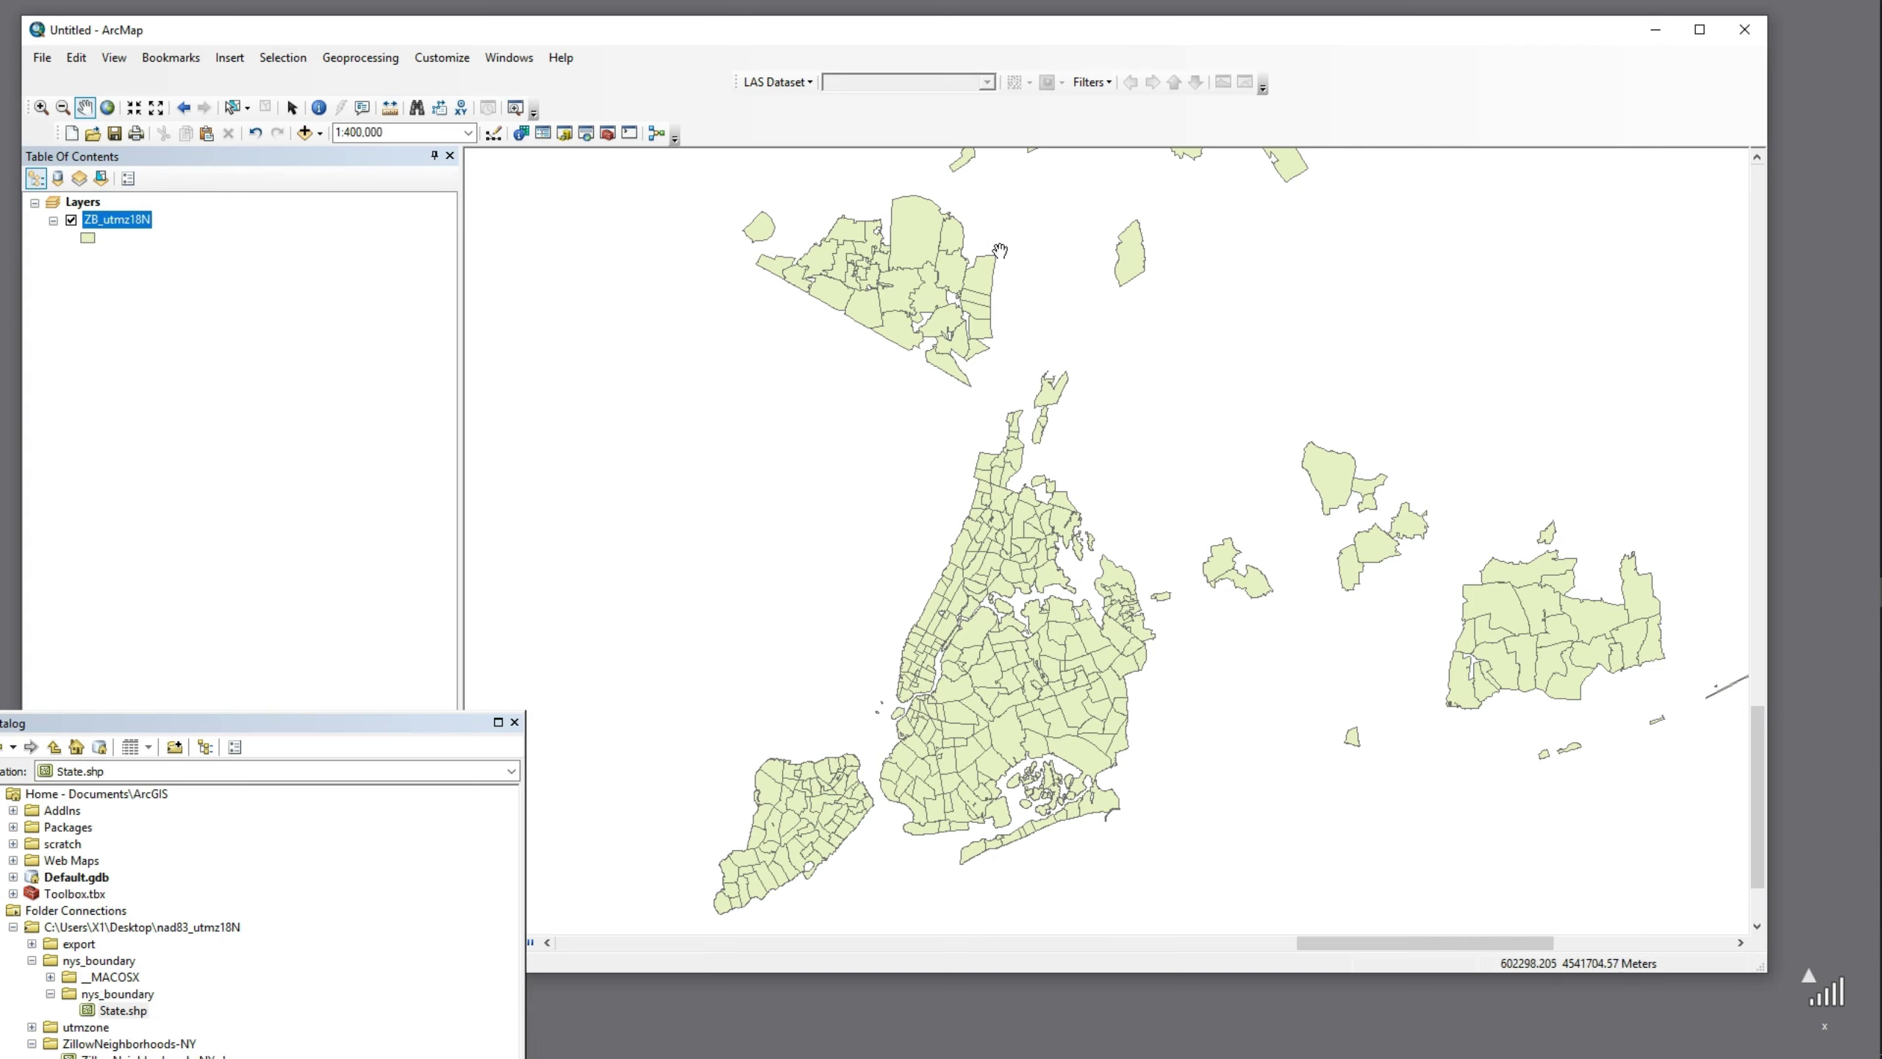
pyautogui.scroll(5, 724, 723)
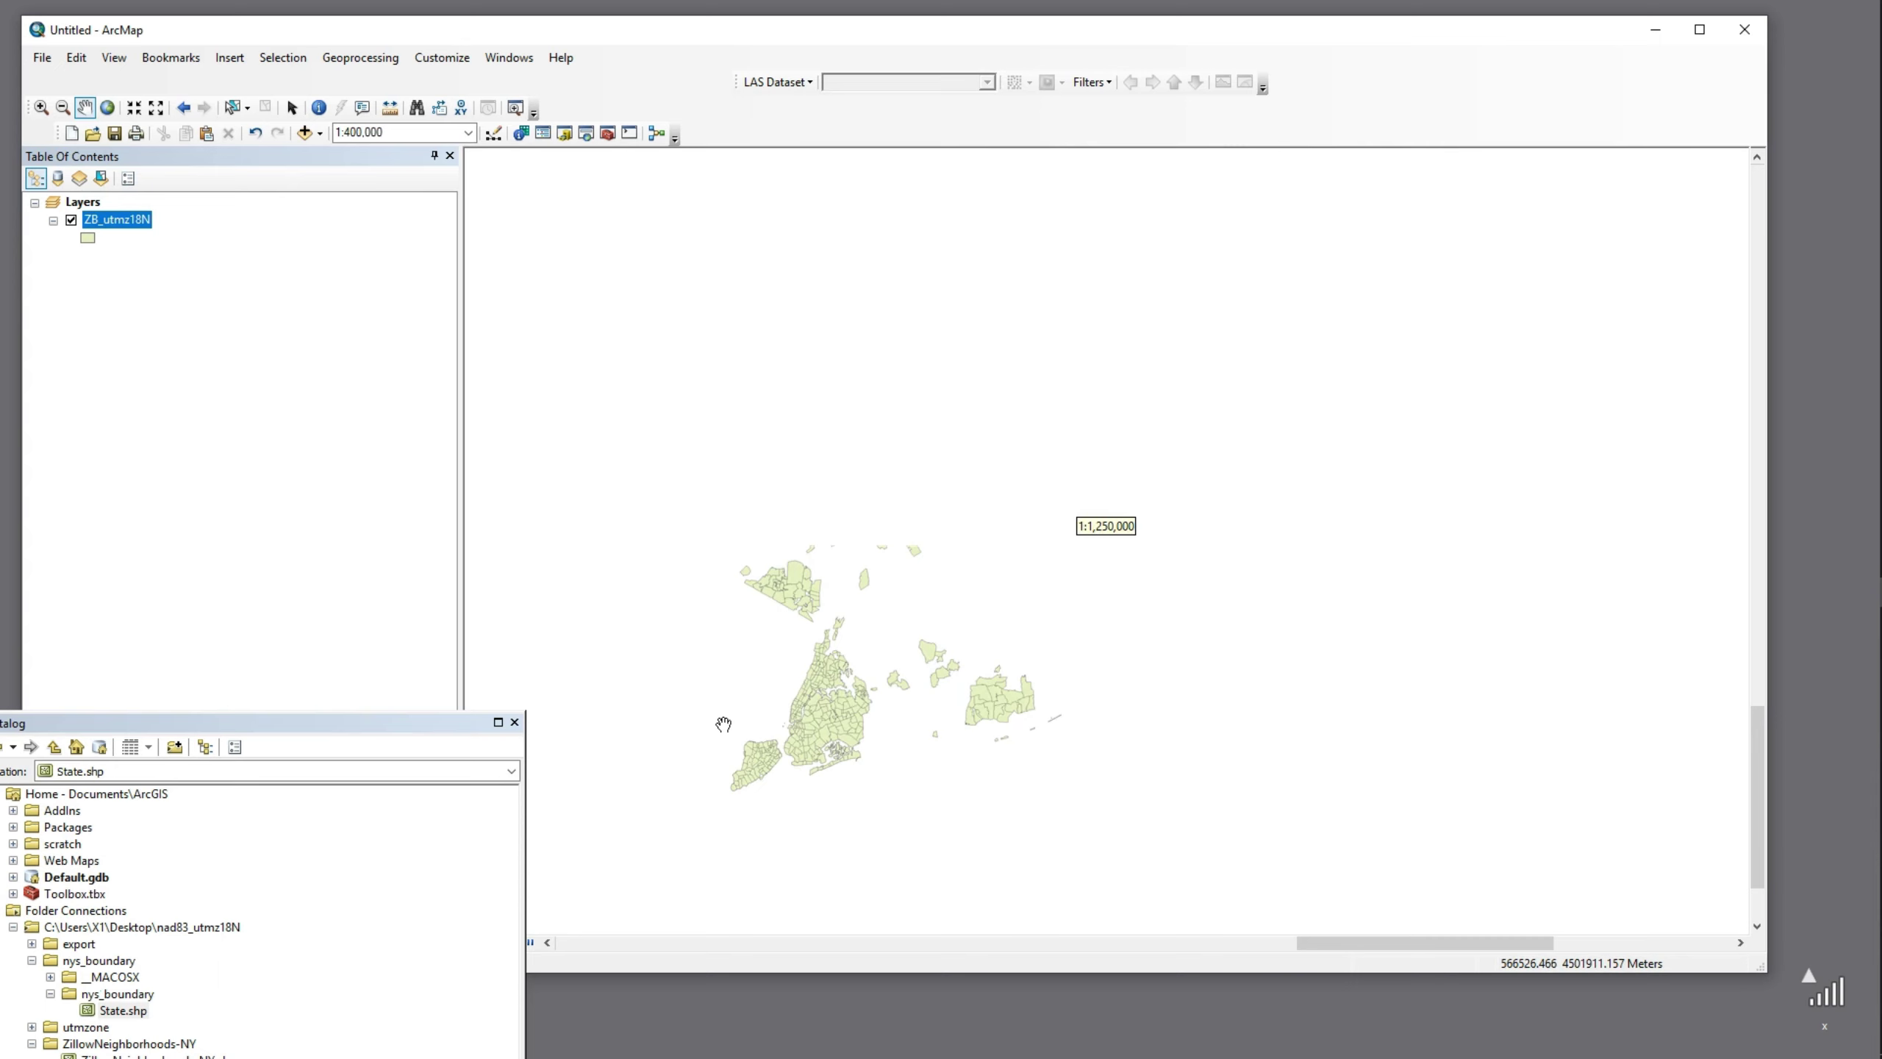
pyautogui.moveTo(787, 594); pyautogui.dragTo(1490, 589)
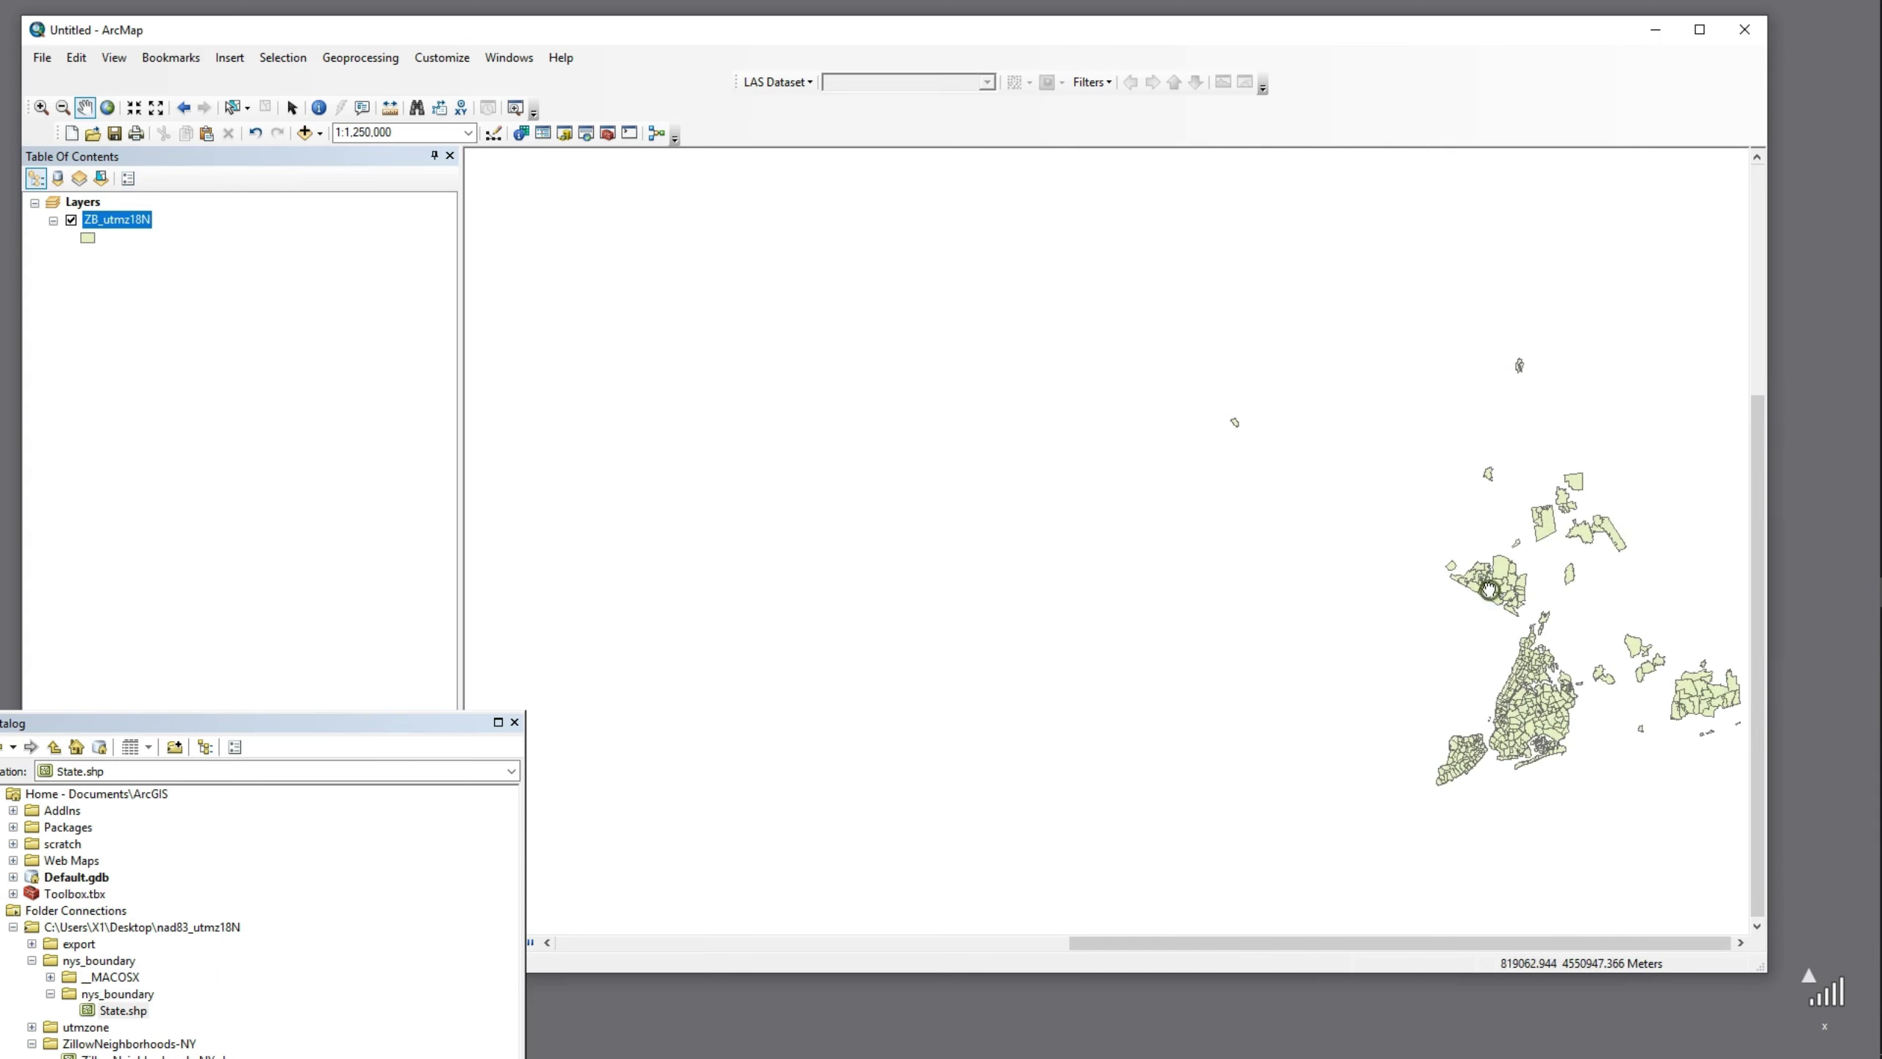
pyautogui.moveTo(996, 513); pyautogui.dragTo(1366, 551)
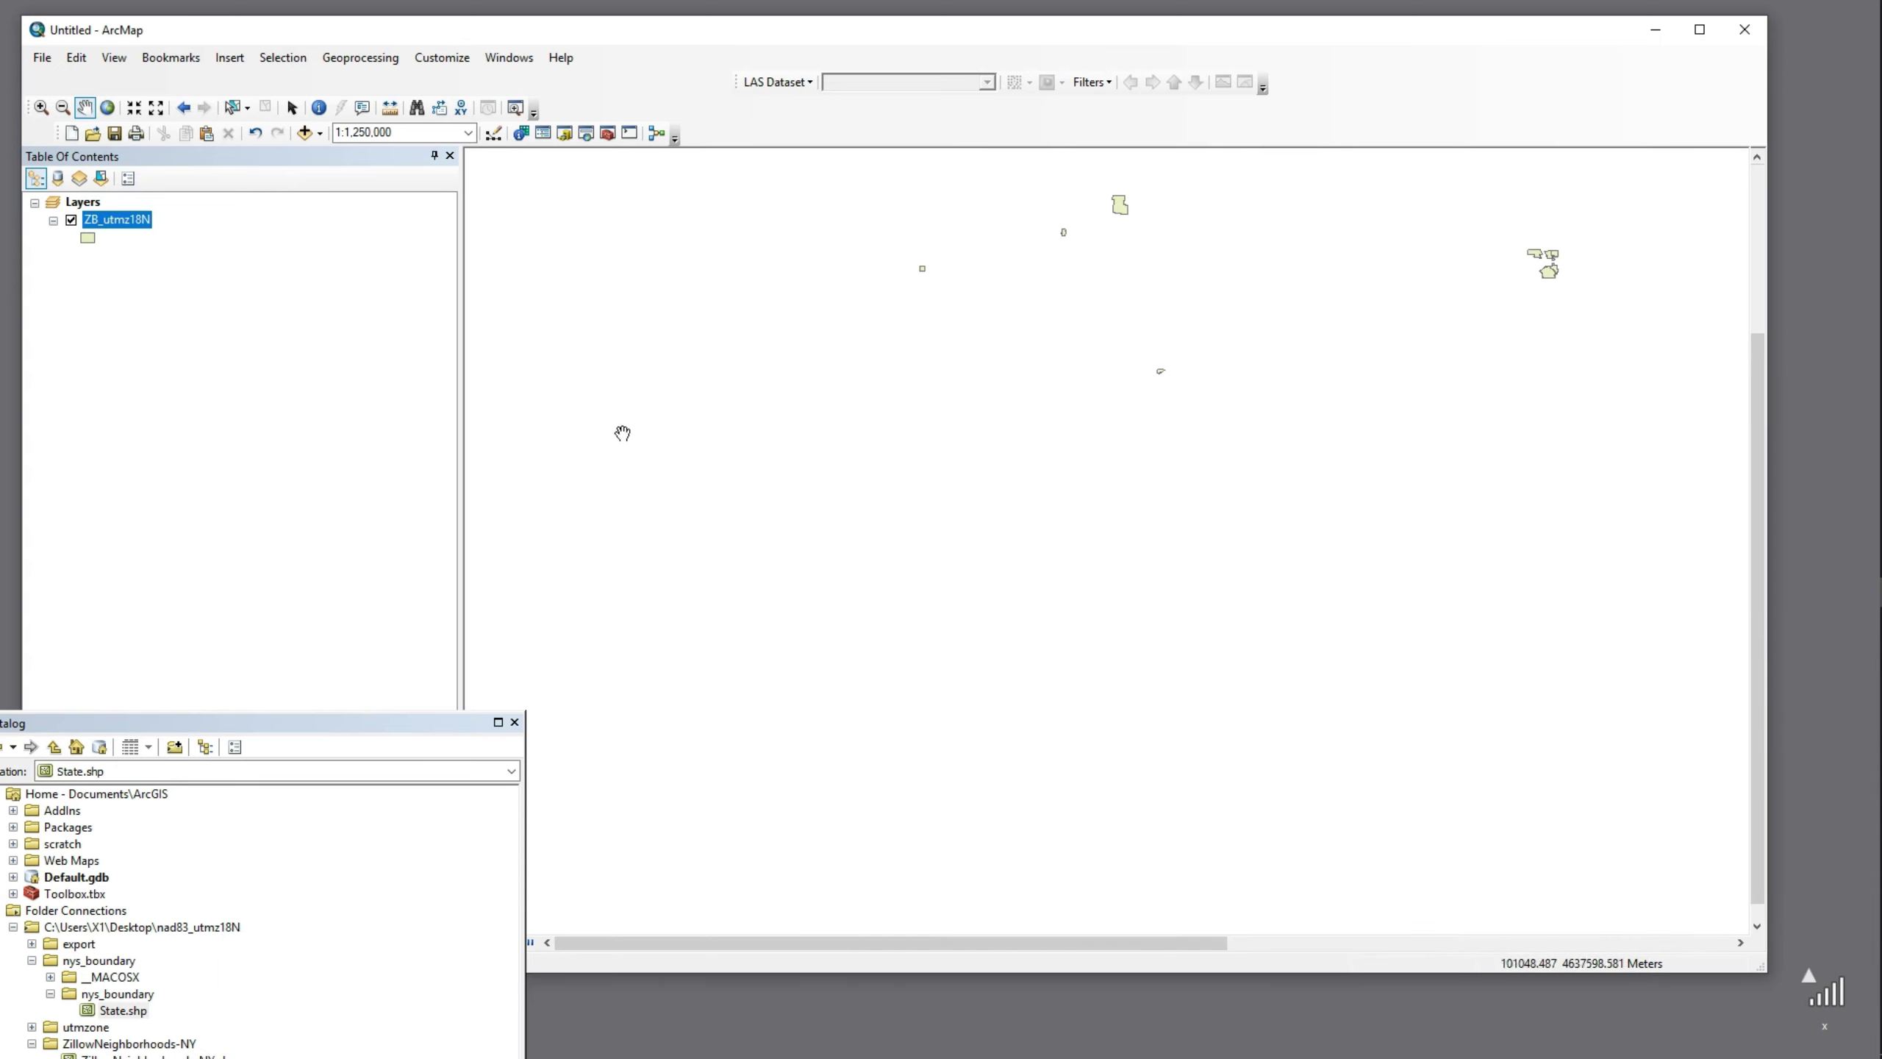
pyautogui.moveTo(1468, 597); pyautogui.dragTo(714, 563)
pyautogui.moveTo(1543, 641); pyautogui.dragTo(953, 596)
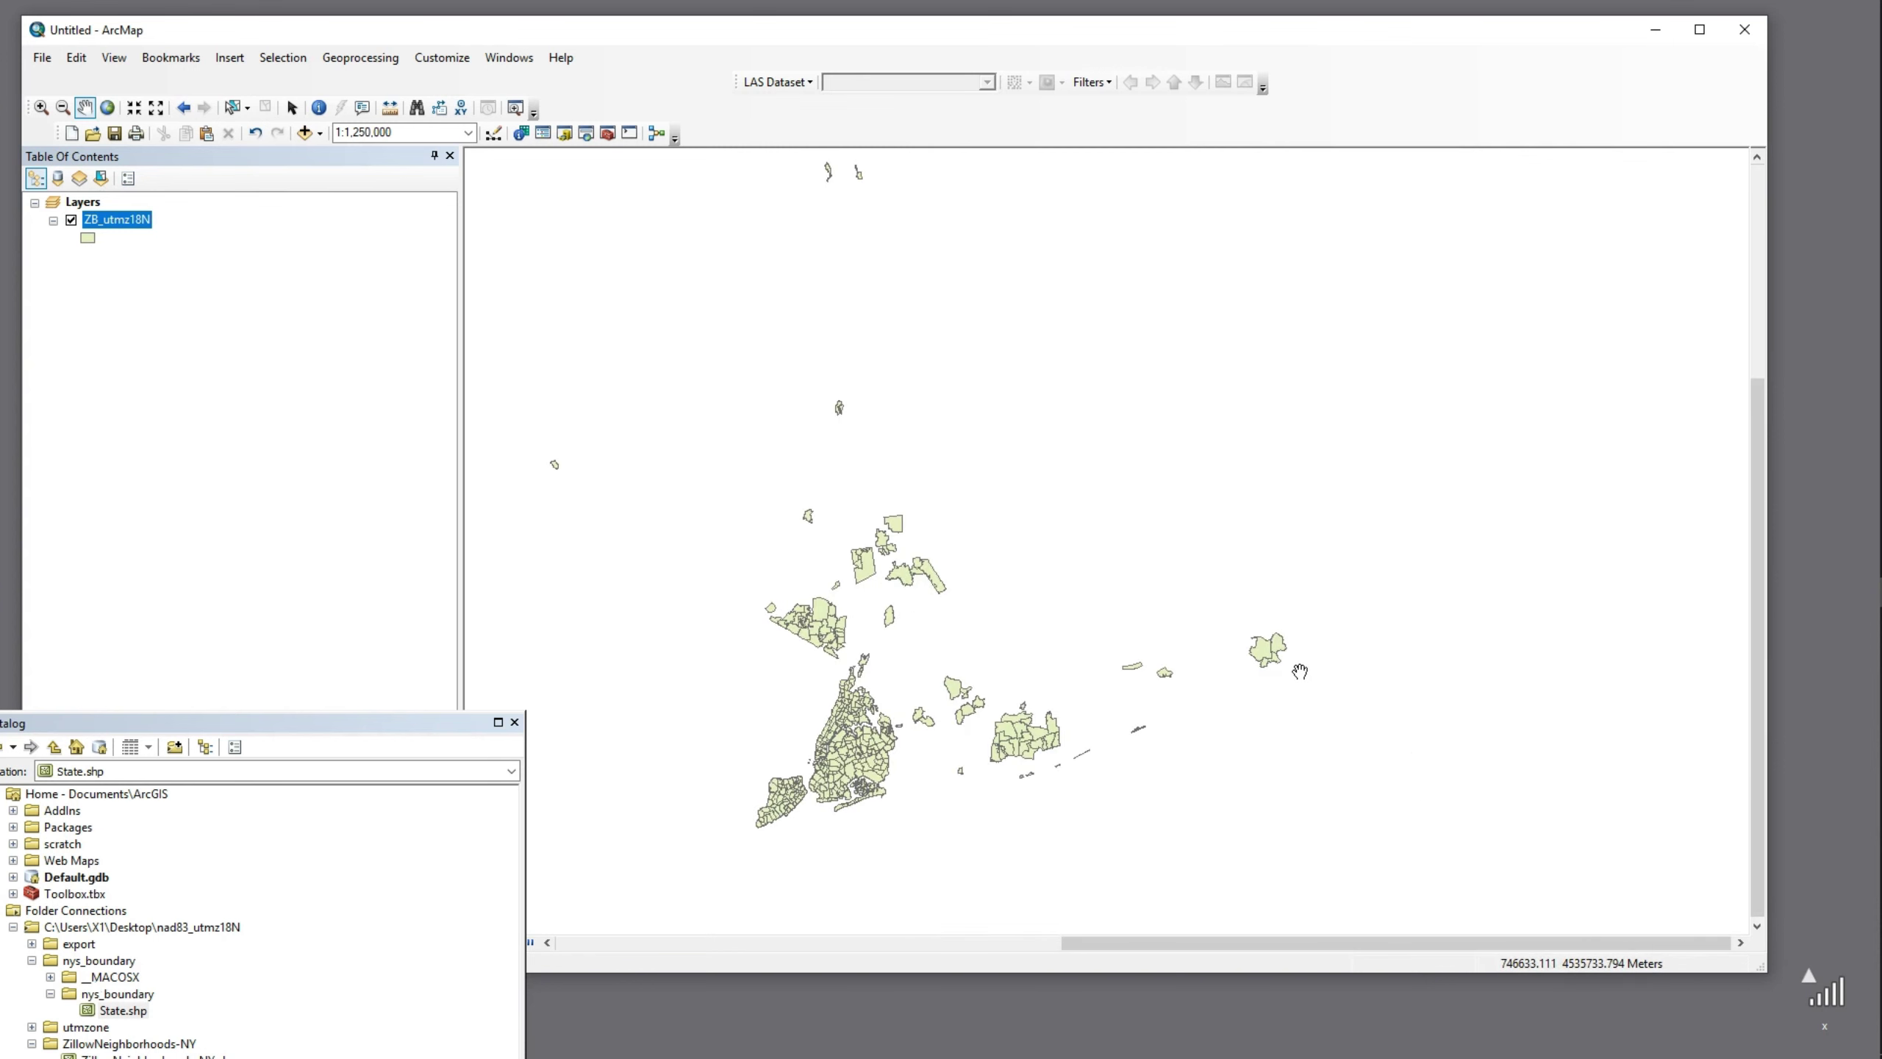
pyautogui.moveTo(935, 741); pyautogui.dragTo(1178, 527)
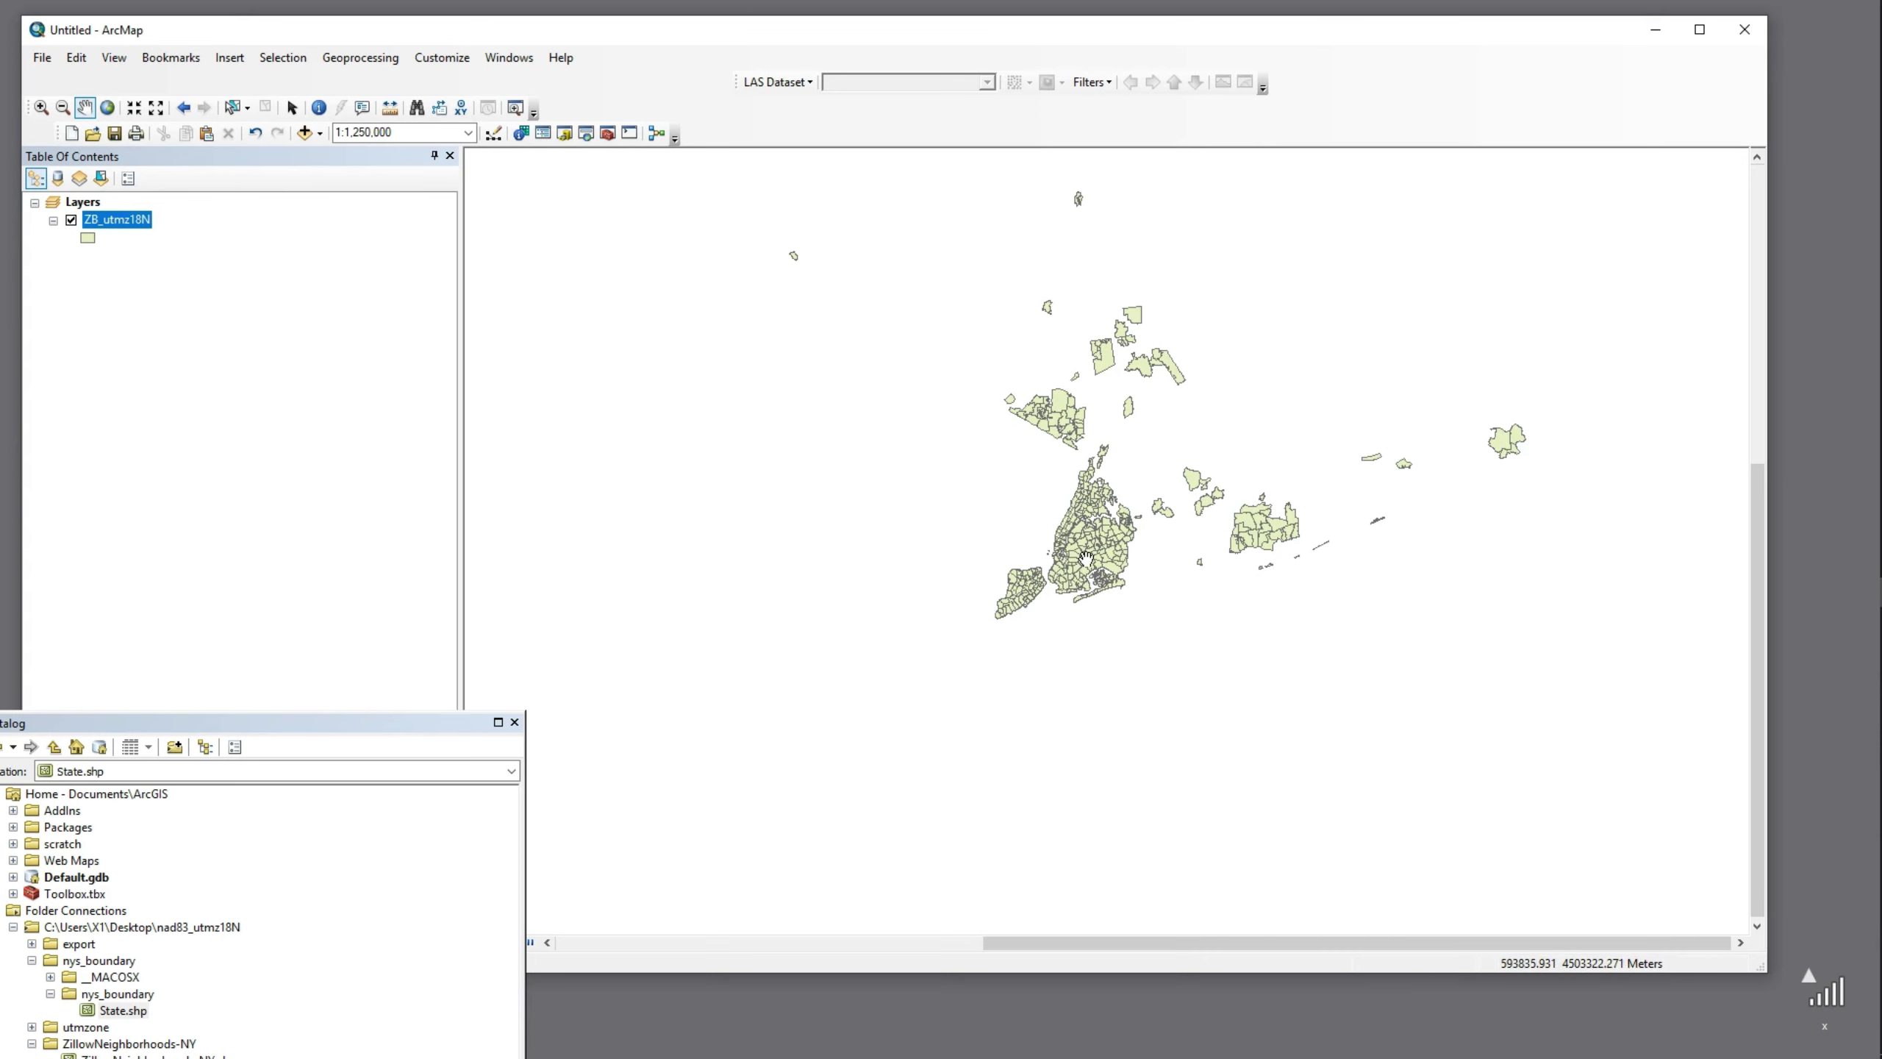
pyautogui.scroll(-3, 1087, 556)
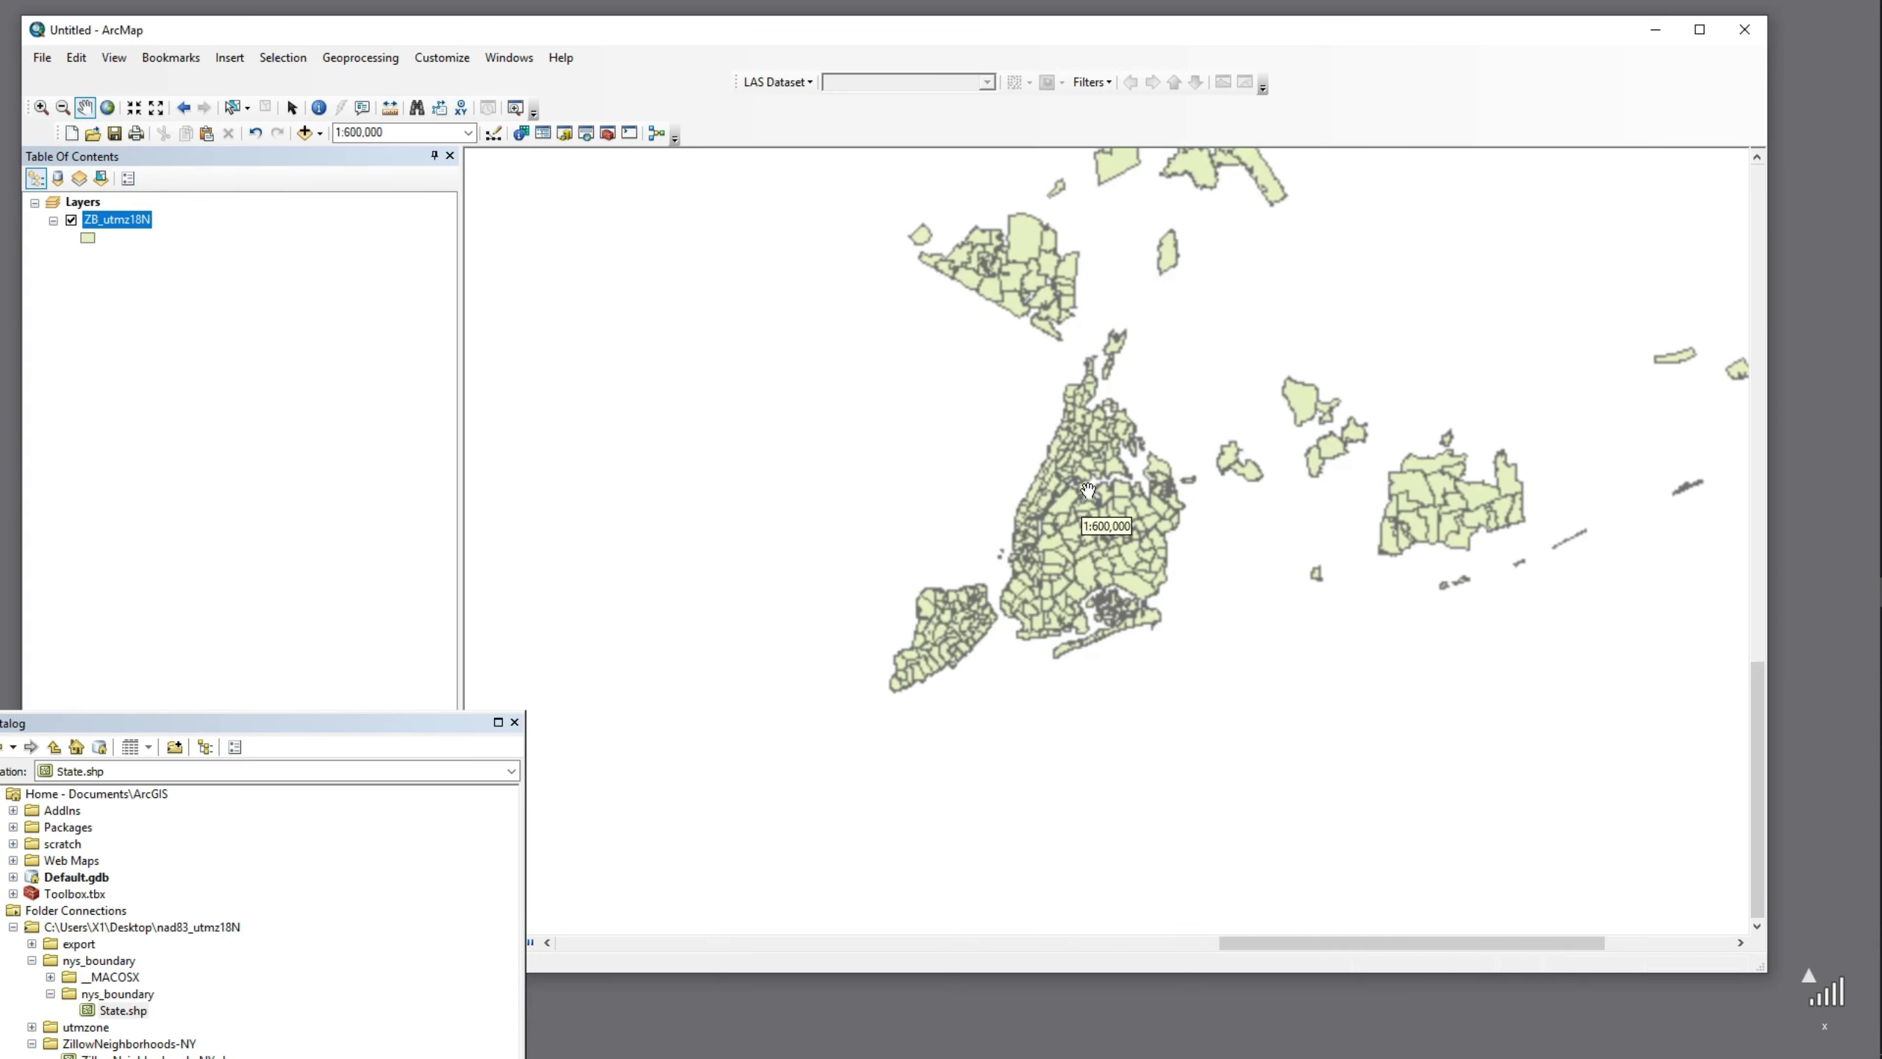
pyautogui.moveTo(1088, 490); pyautogui.dragTo(1020, 566)
pyautogui.scroll(-1, 1078, 619)
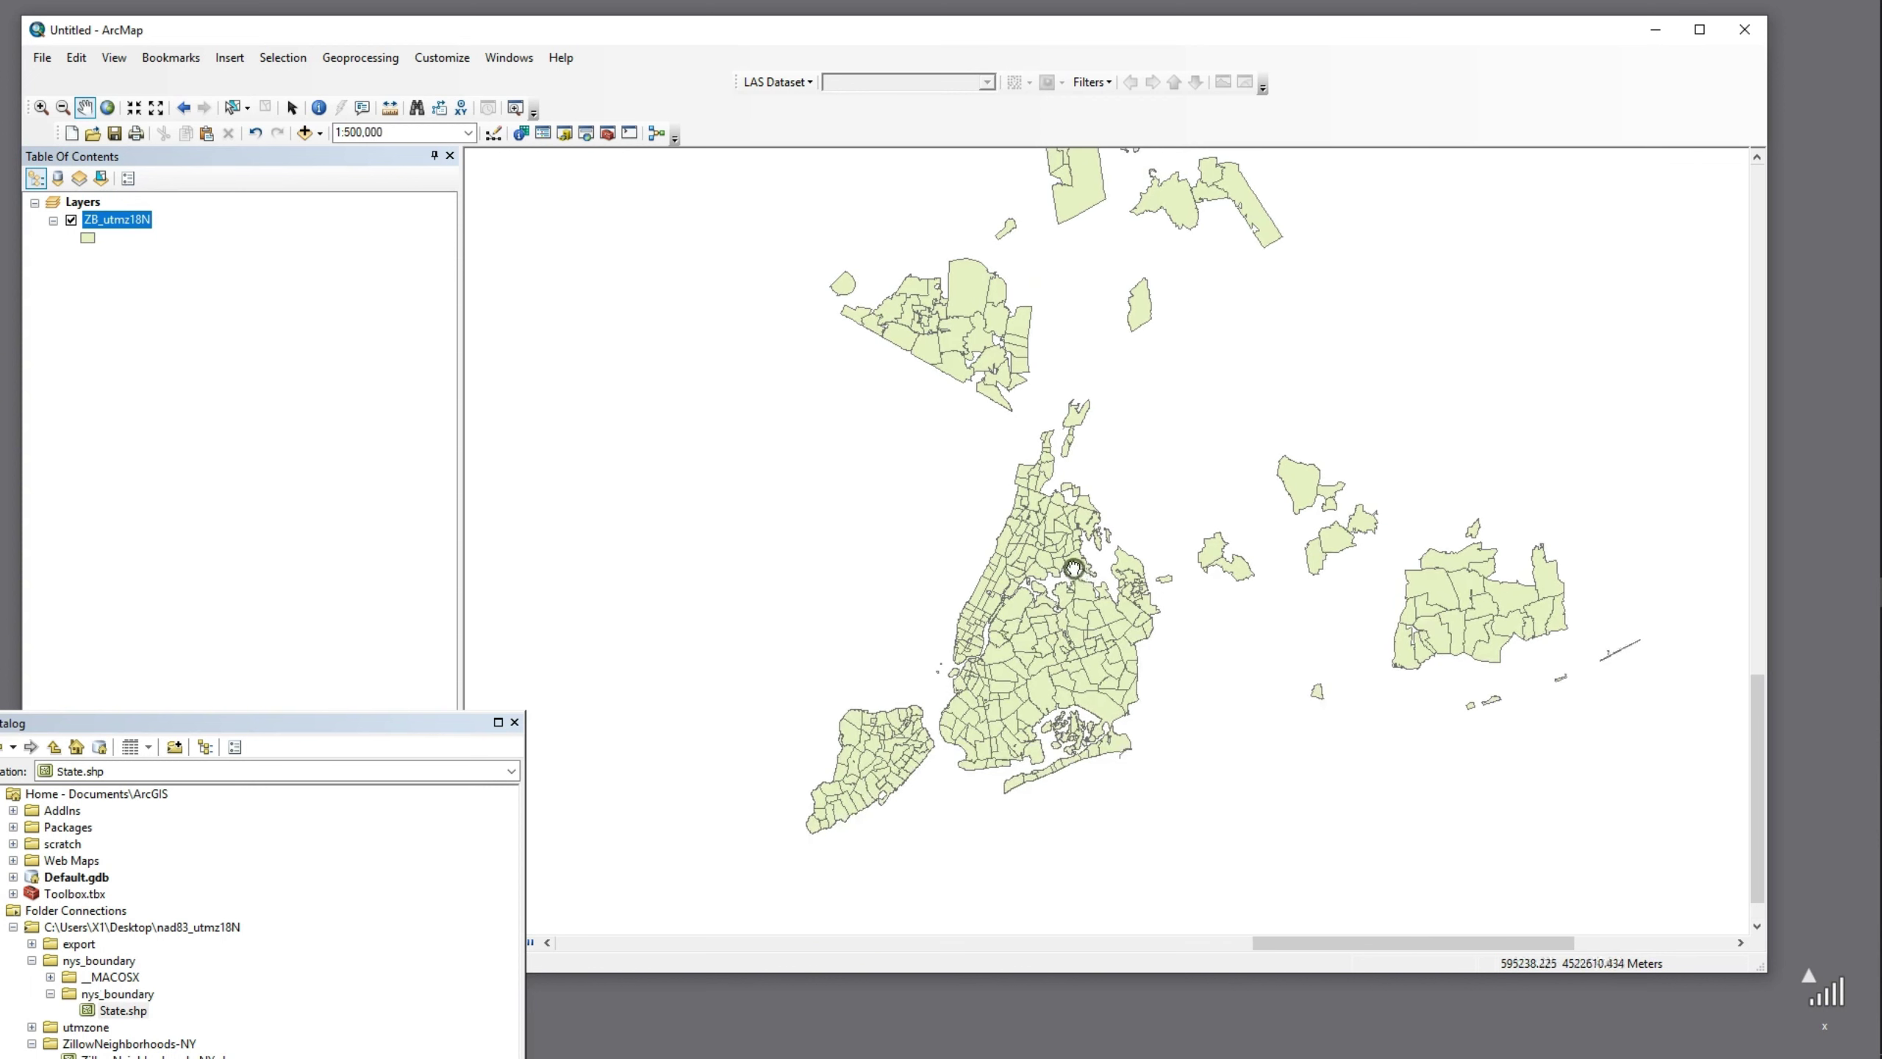
# Add a Double field named sq_area_KM to the attribute table of the ZB_utmz18N layer
pyautogui.rightClick(130, 231)
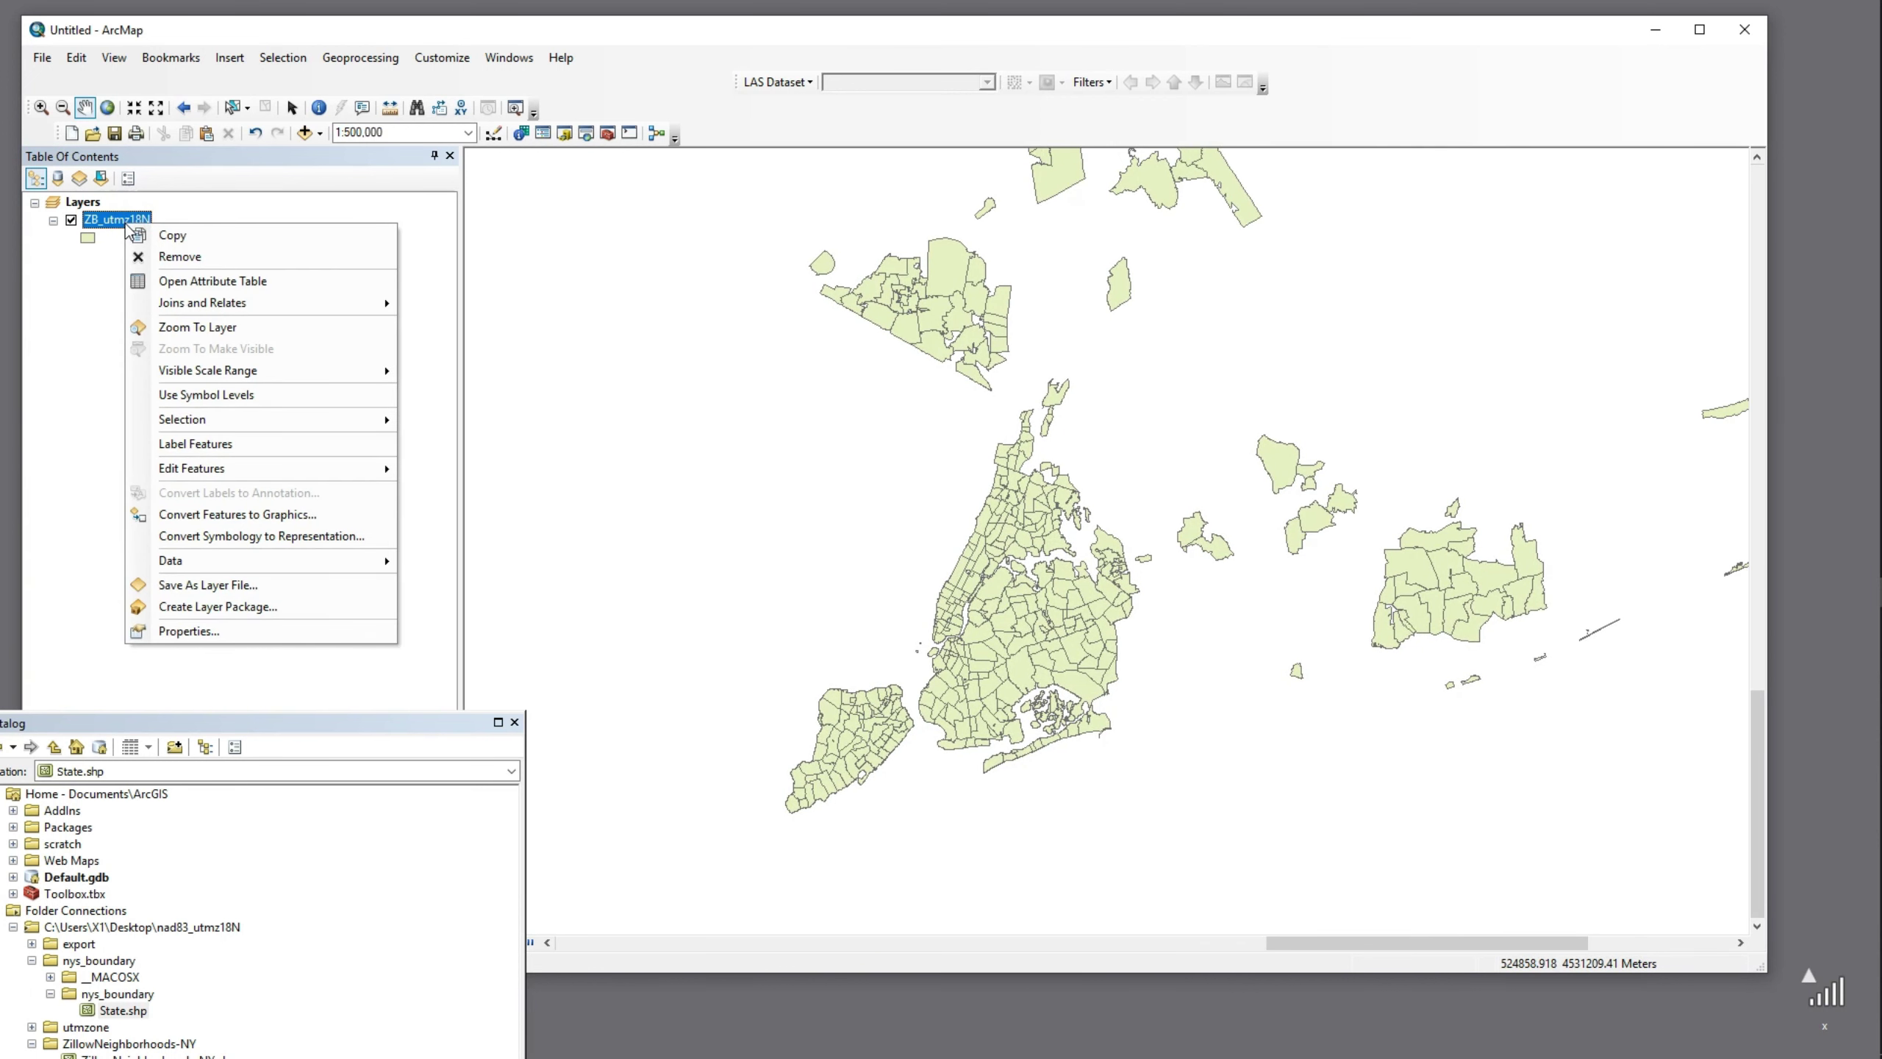
pyautogui.click(200, 282)
pyautogui.click(195, 188)
pyautogui.click(245, 334)
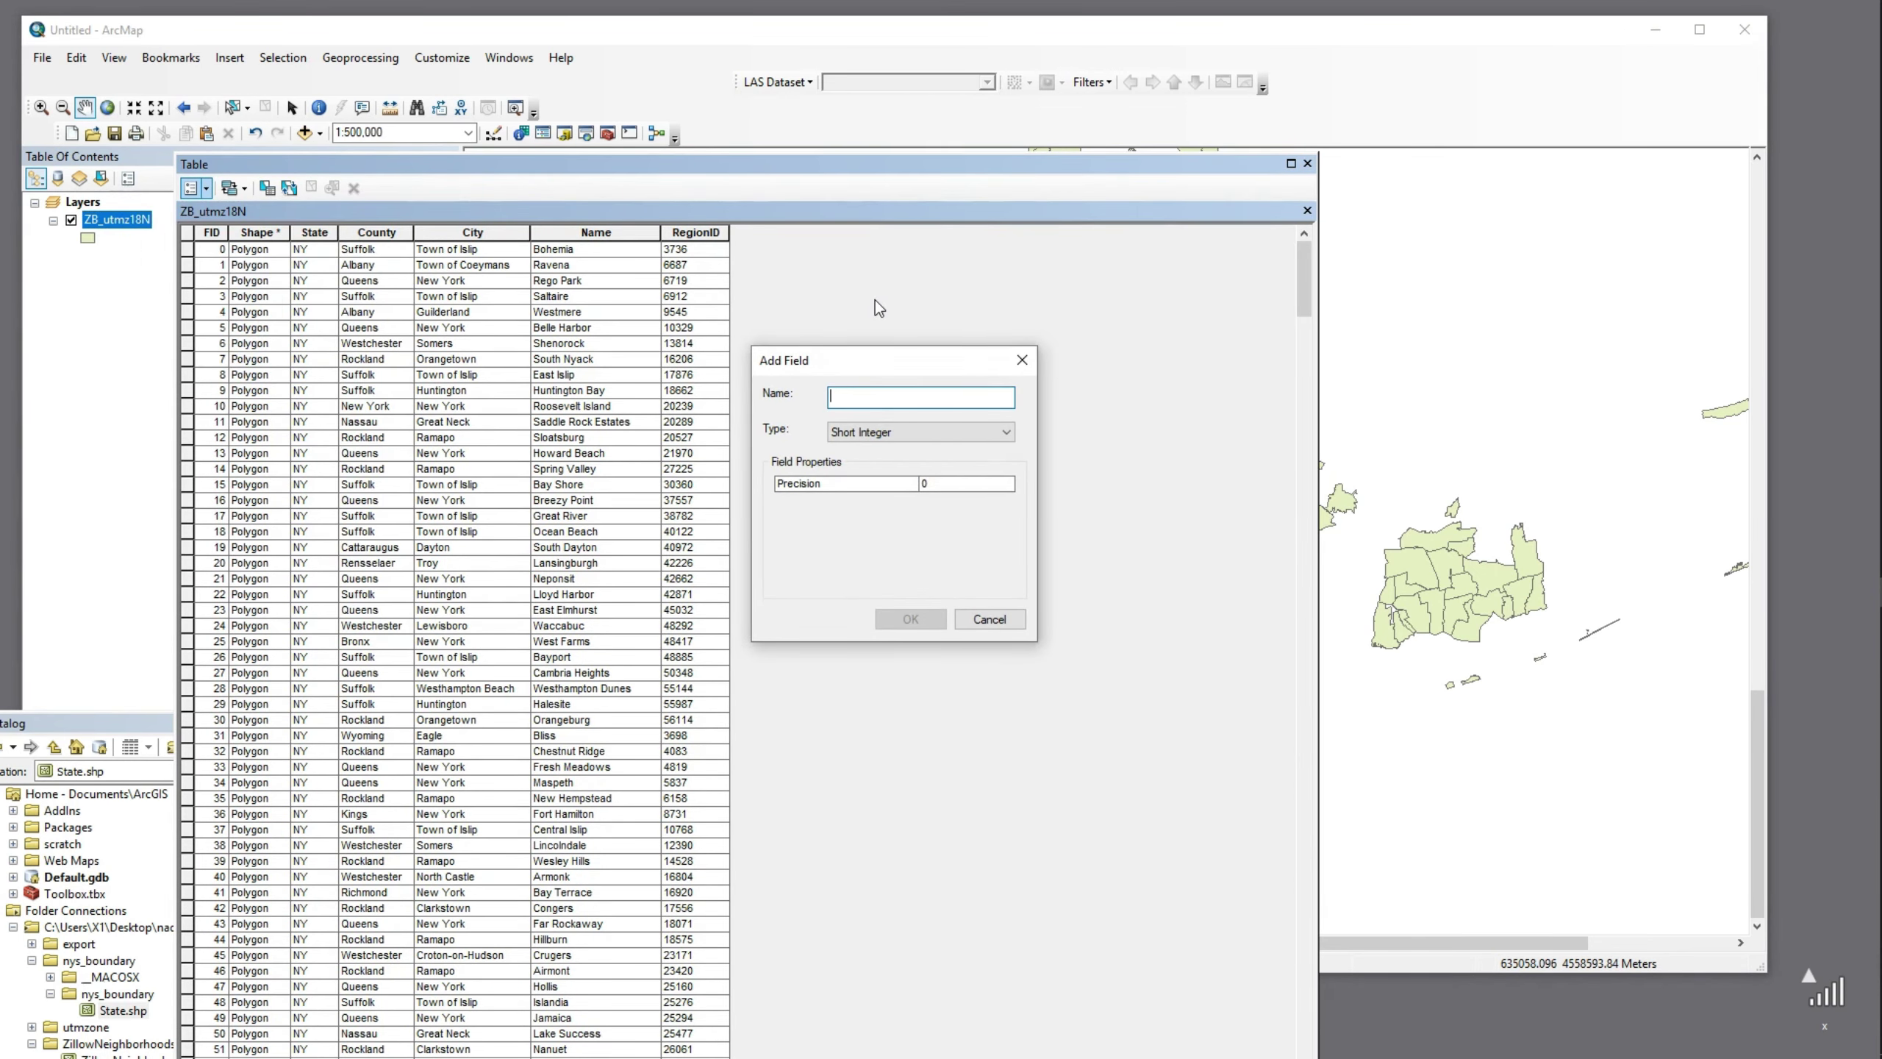
pyautogui.click(869, 395)
pyautogui.write('sq_area_K')
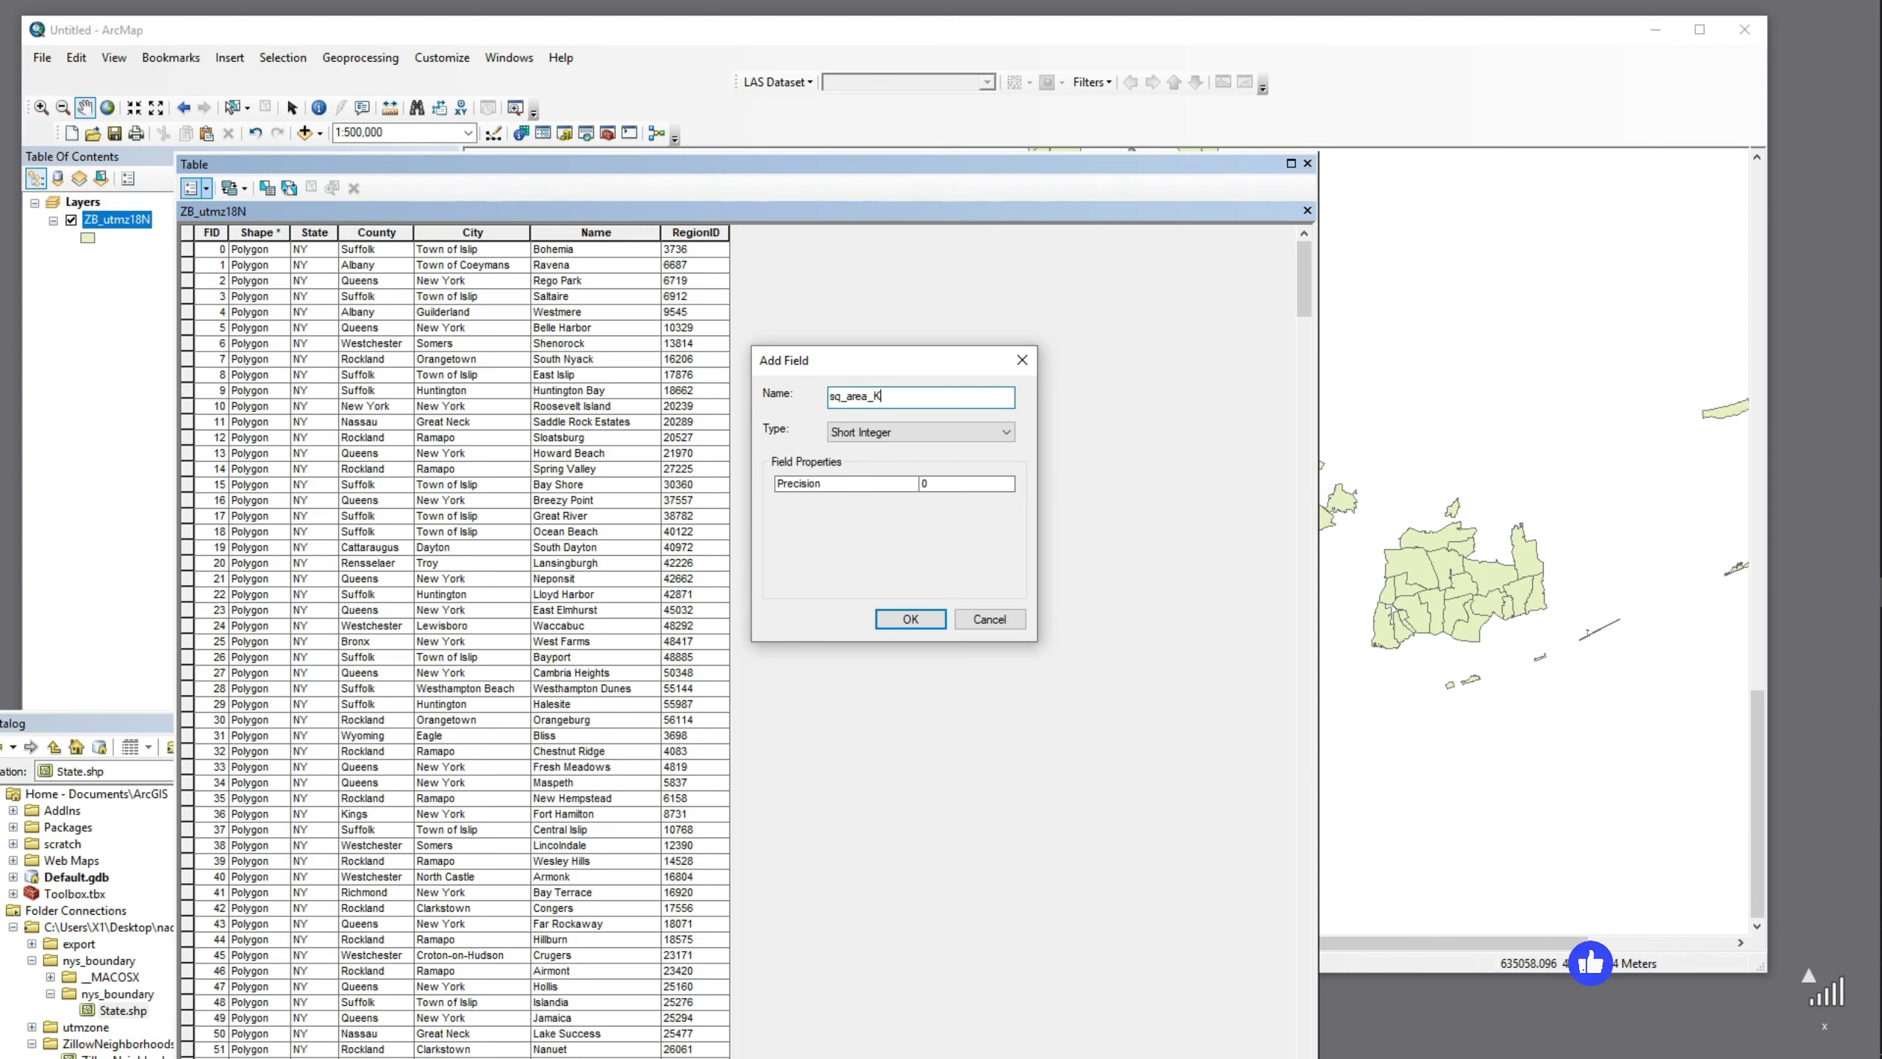
pyautogui.write('M')
pyautogui.hotkey('shift', 'Left')
pyautogui.hotkey('shift', 'Left')
pyautogui.hotkey('shift', 'Left')
pyautogui.click(910, 433)
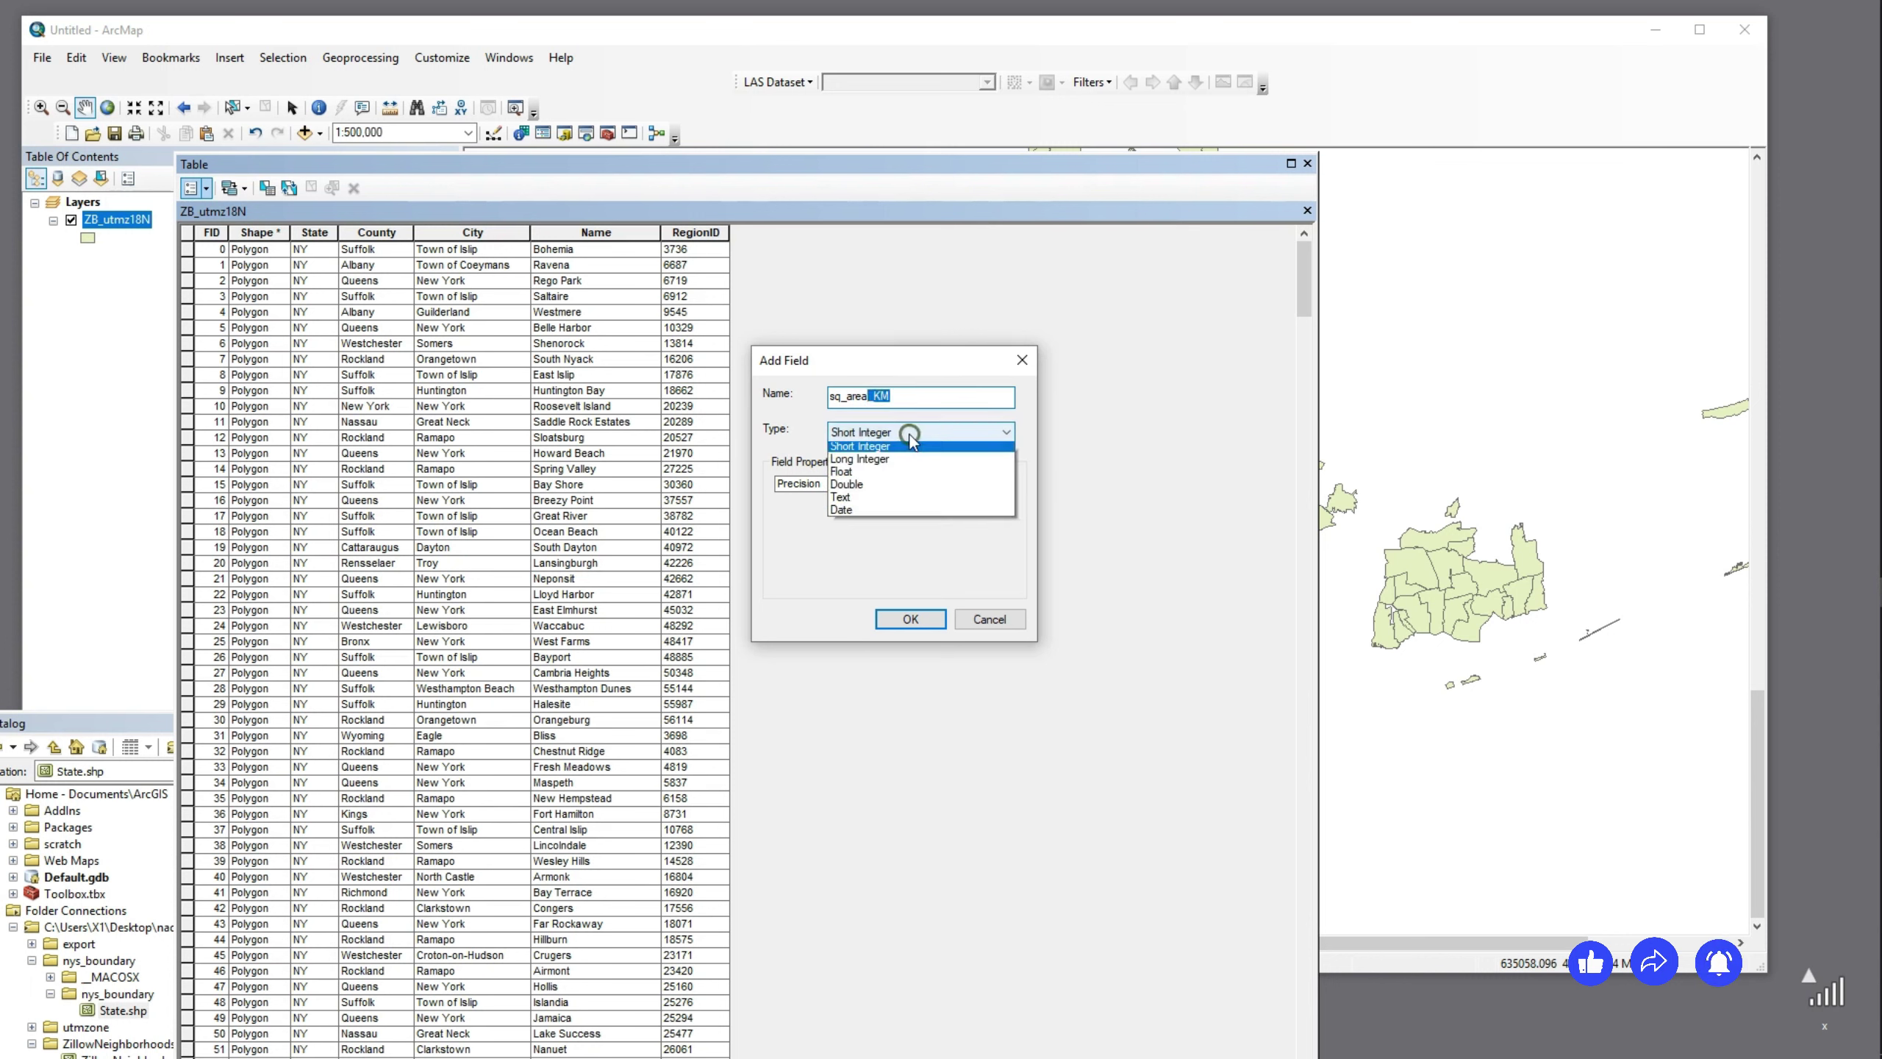
pyautogui.click(873, 484)
pyautogui.click(901, 620)
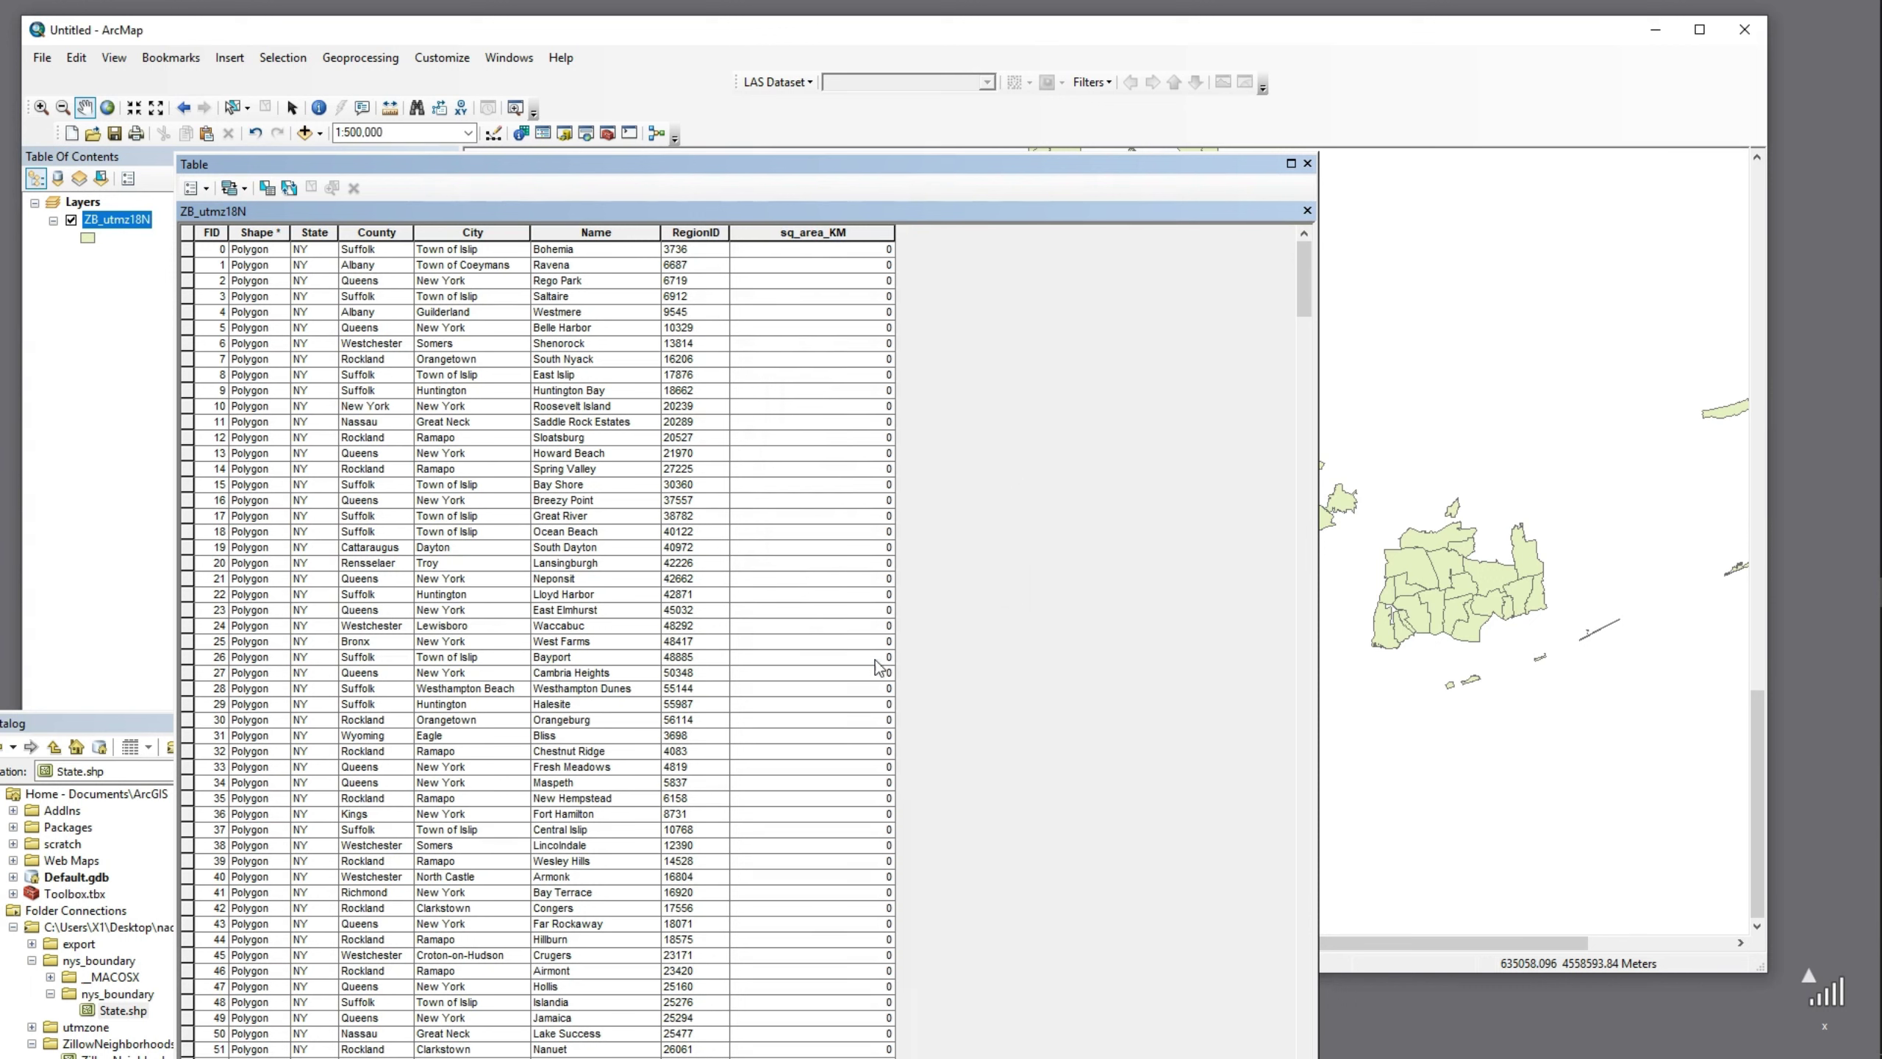
# Calculate the area geometry for the sq_area_KM field in square kilometers, using the coordinate system of the data source
pyautogui.click(835, 232)
pyautogui.rightClick(836, 234)
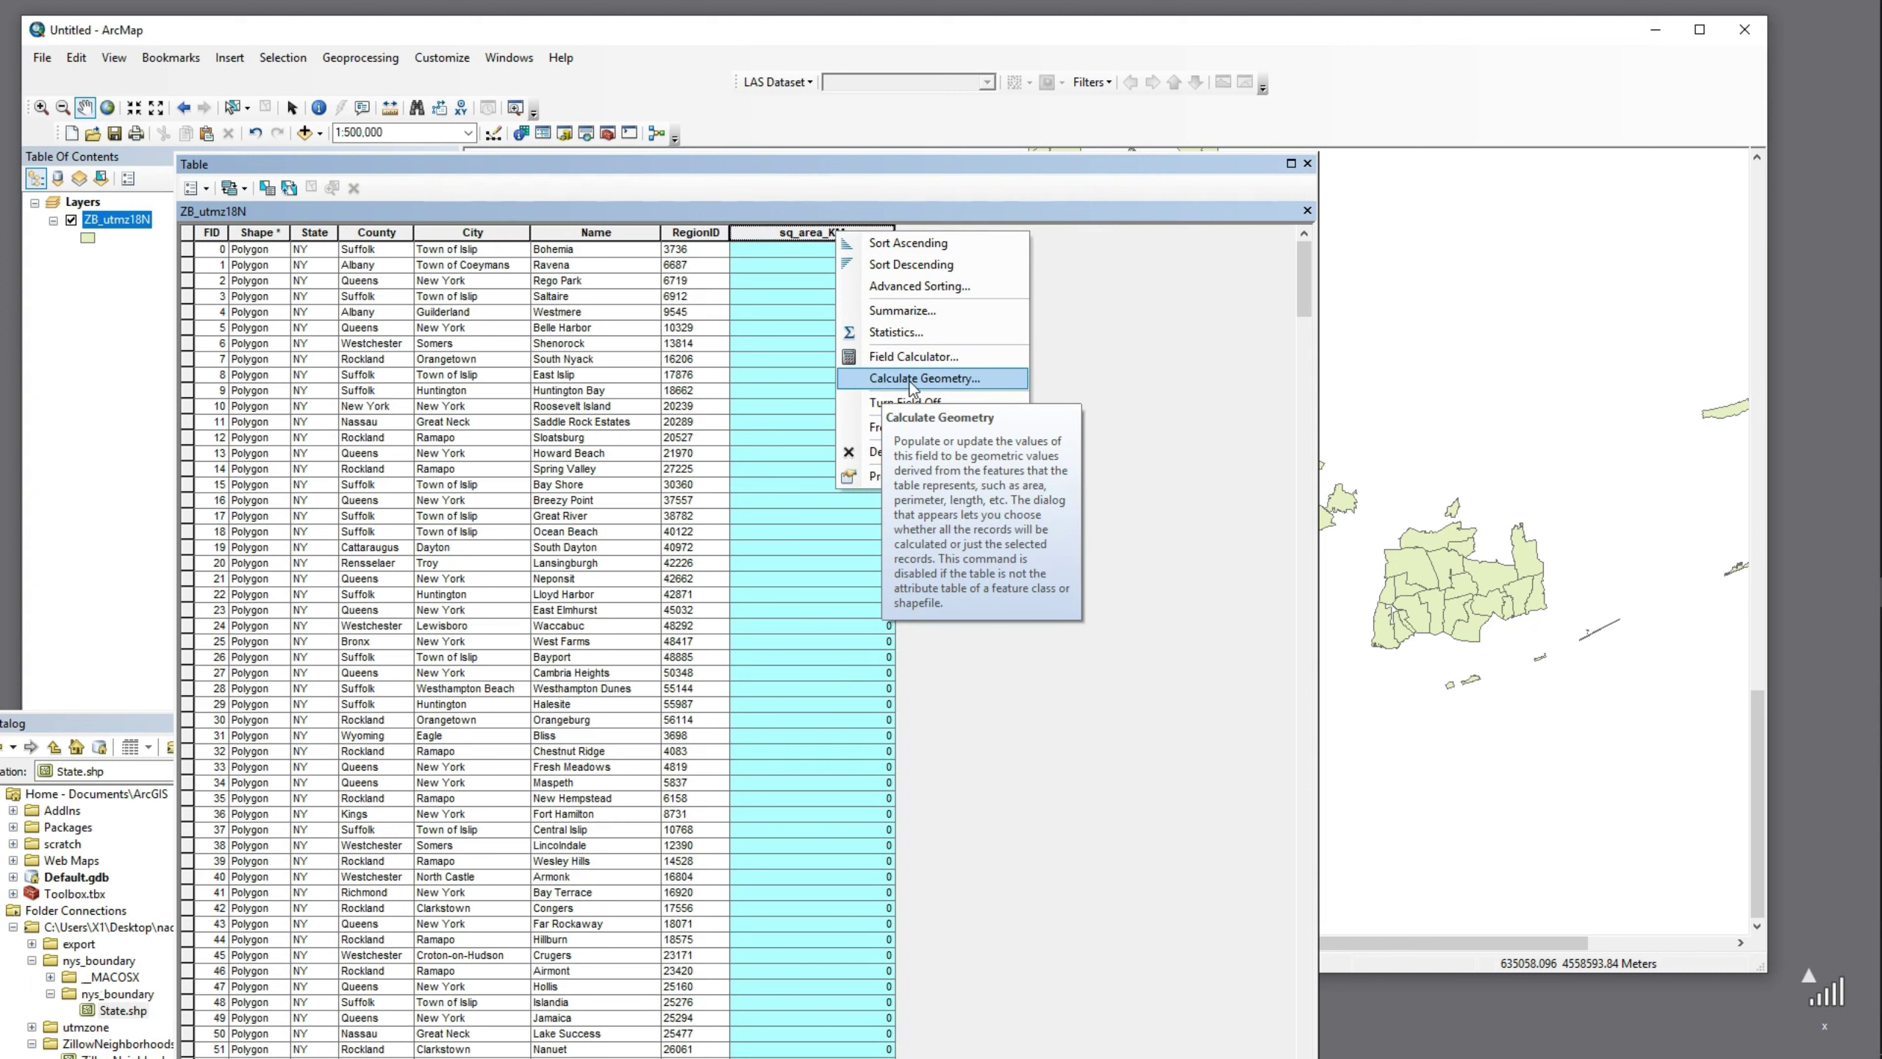
pyautogui.click(935, 379)
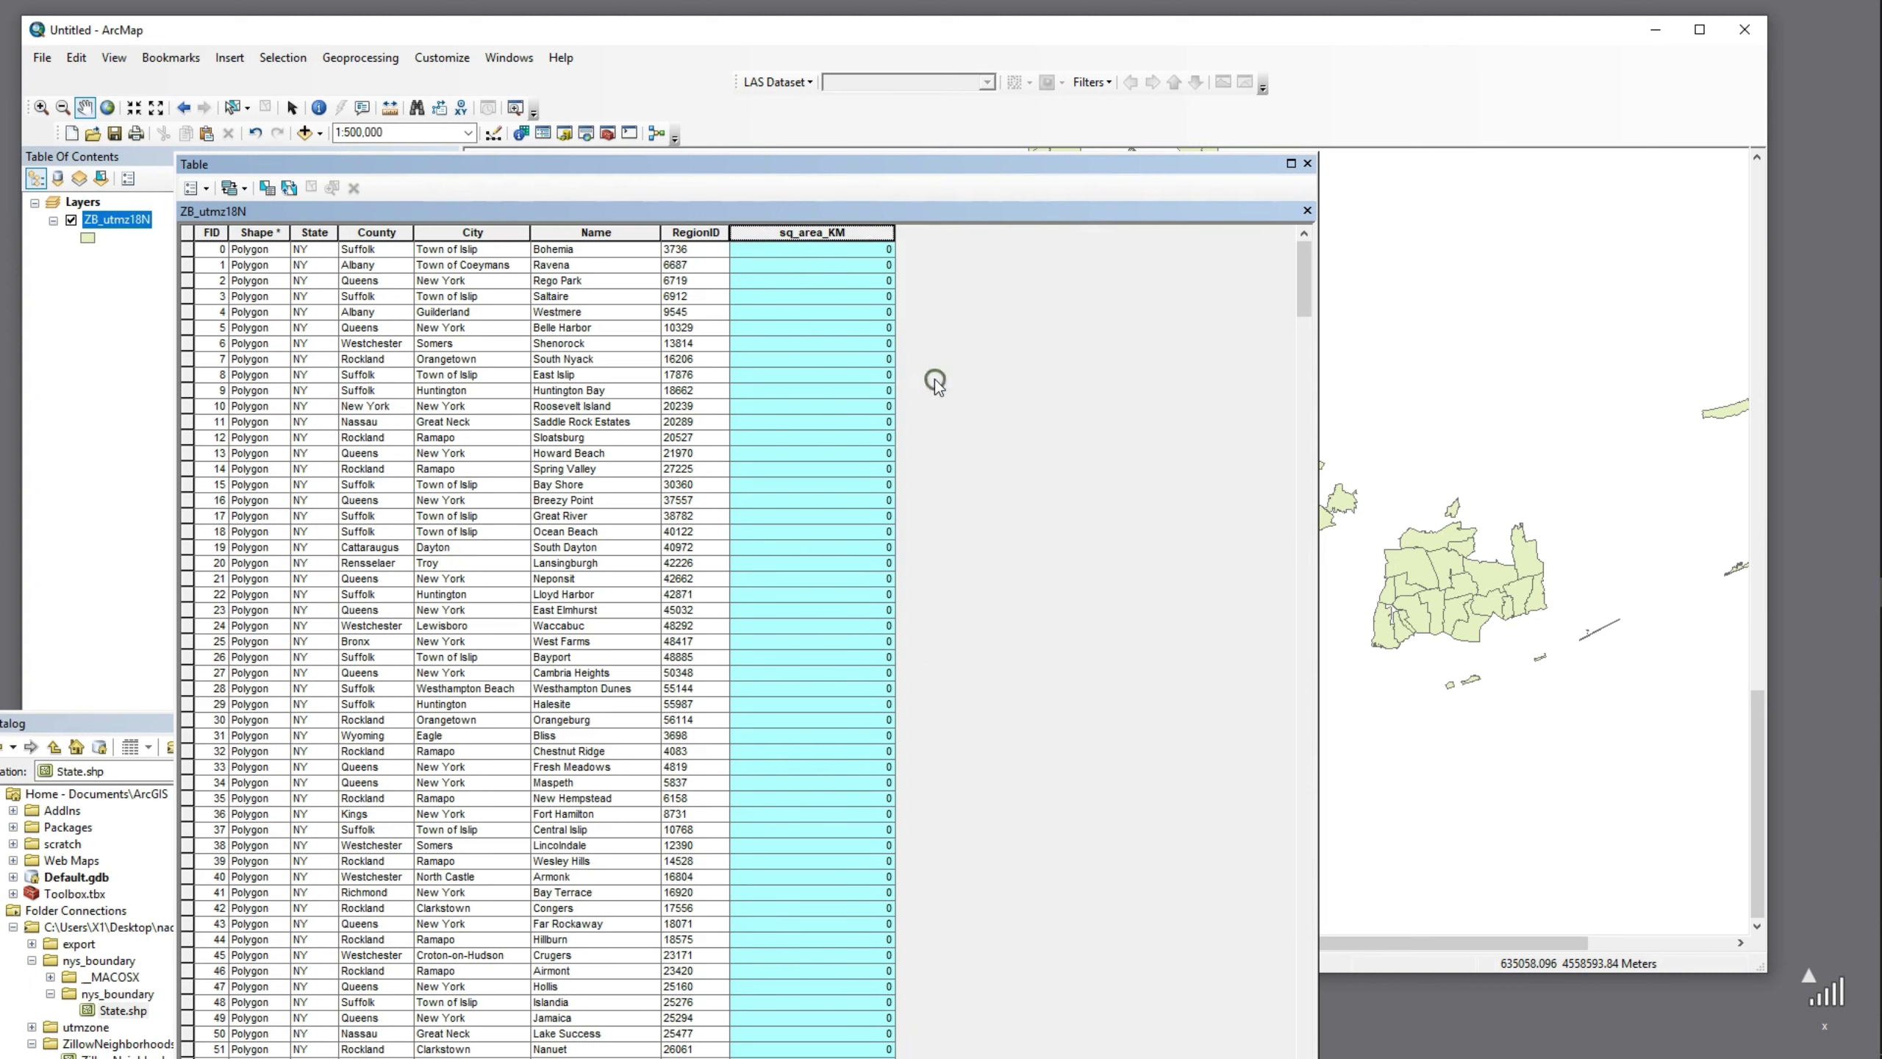
pyautogui.moveTo(833, 357); pyautogui.dragTo(845, 343)
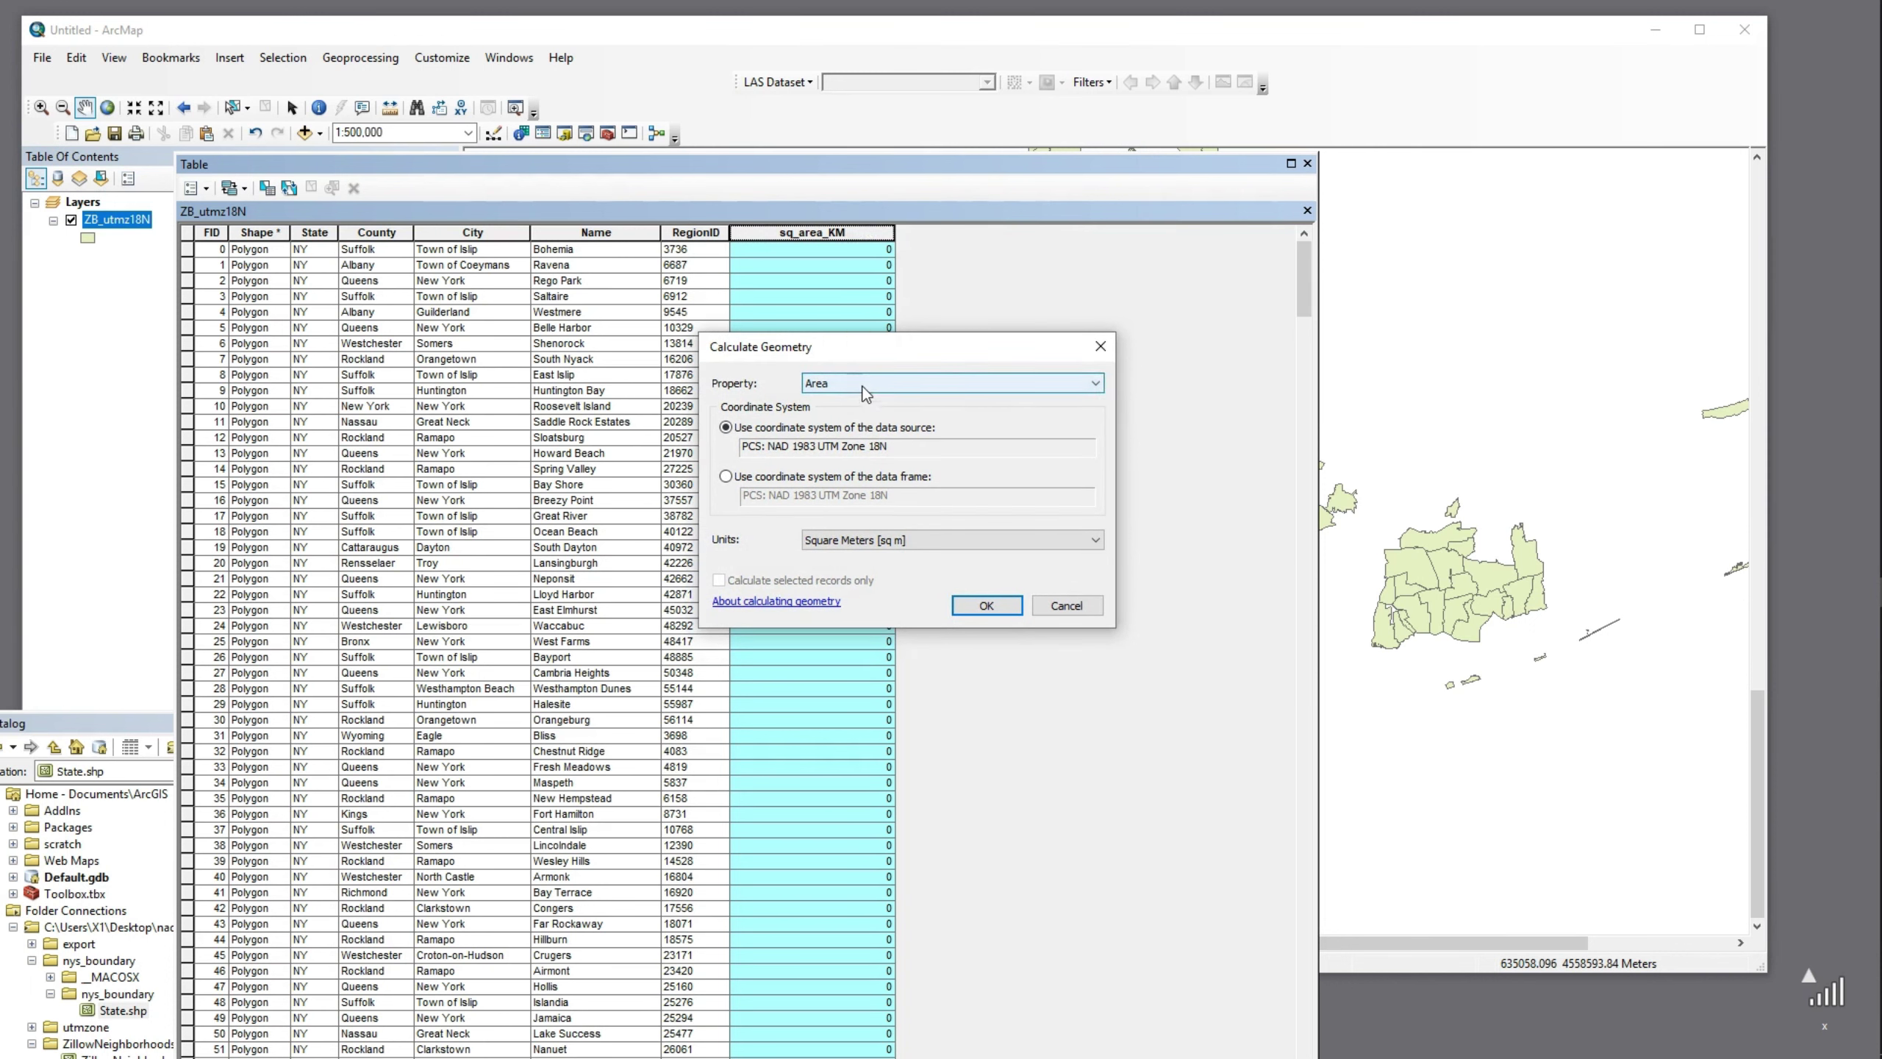
pyautogui.click(865, 382)
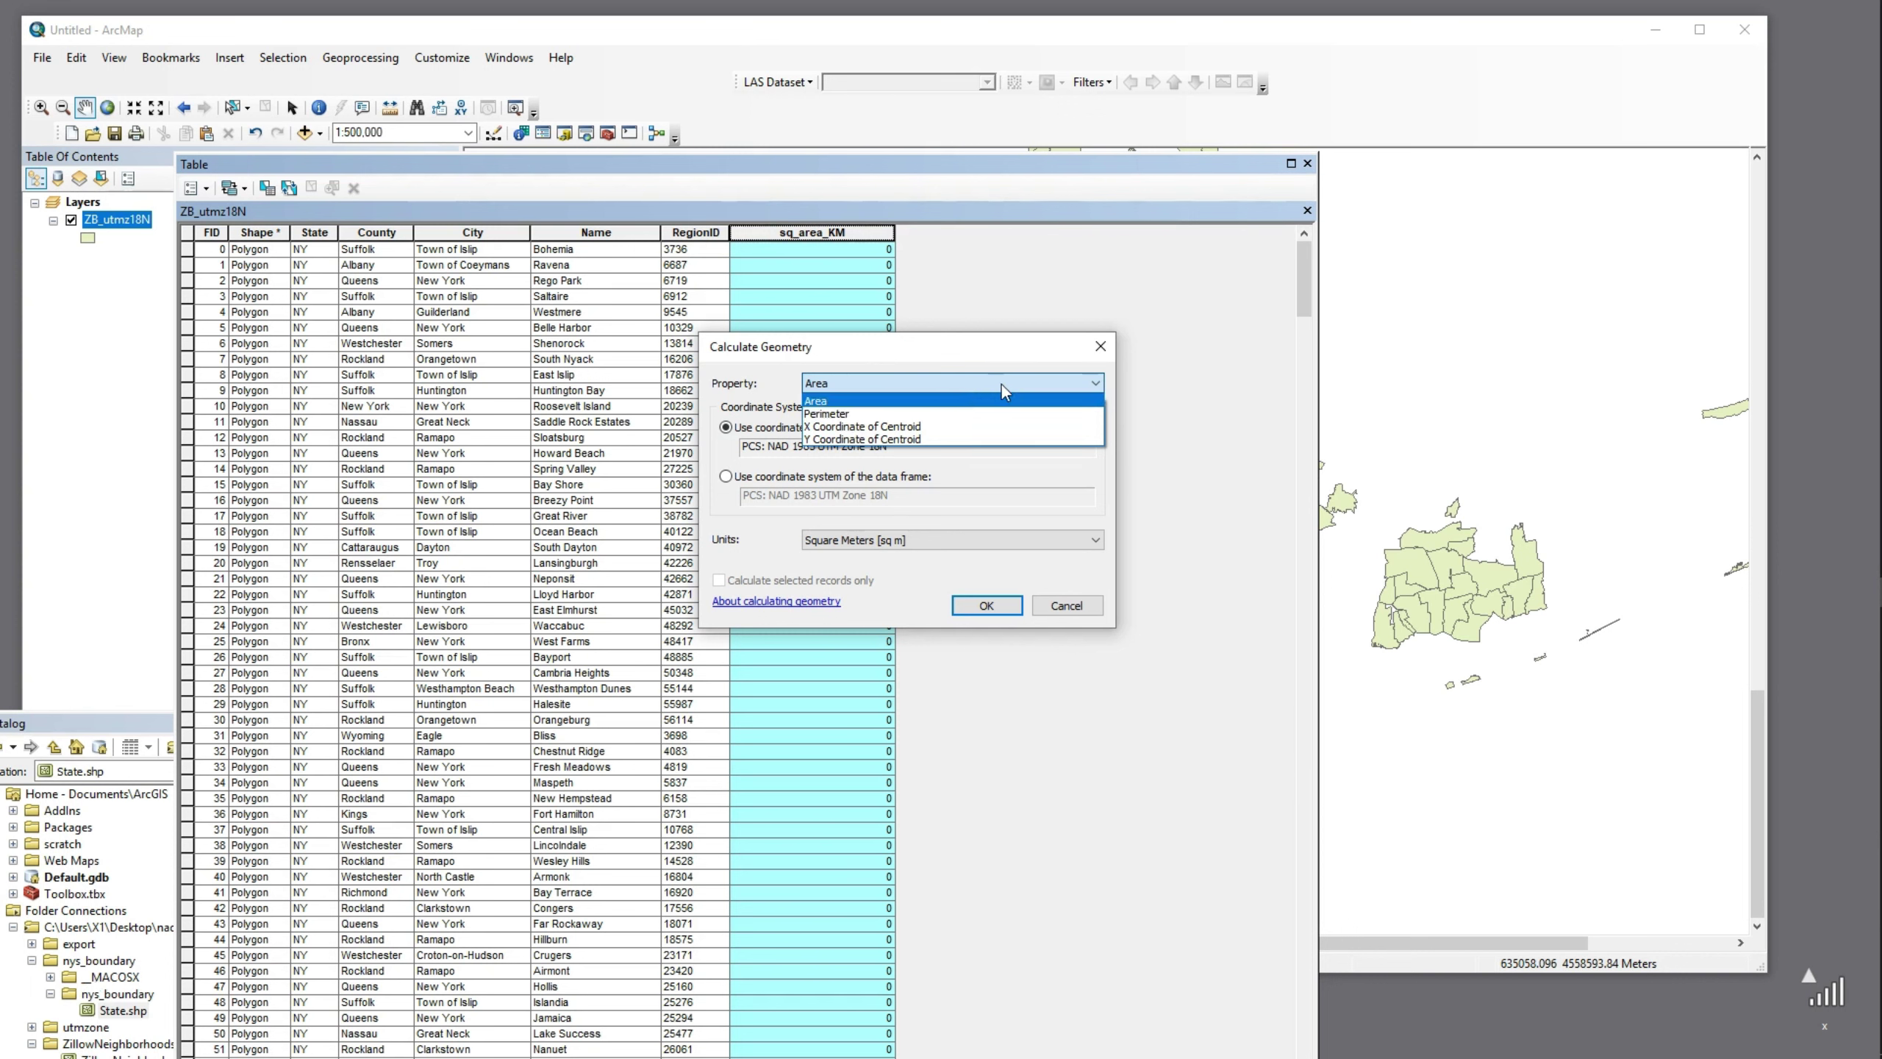
pyautogui.click(828, 400)
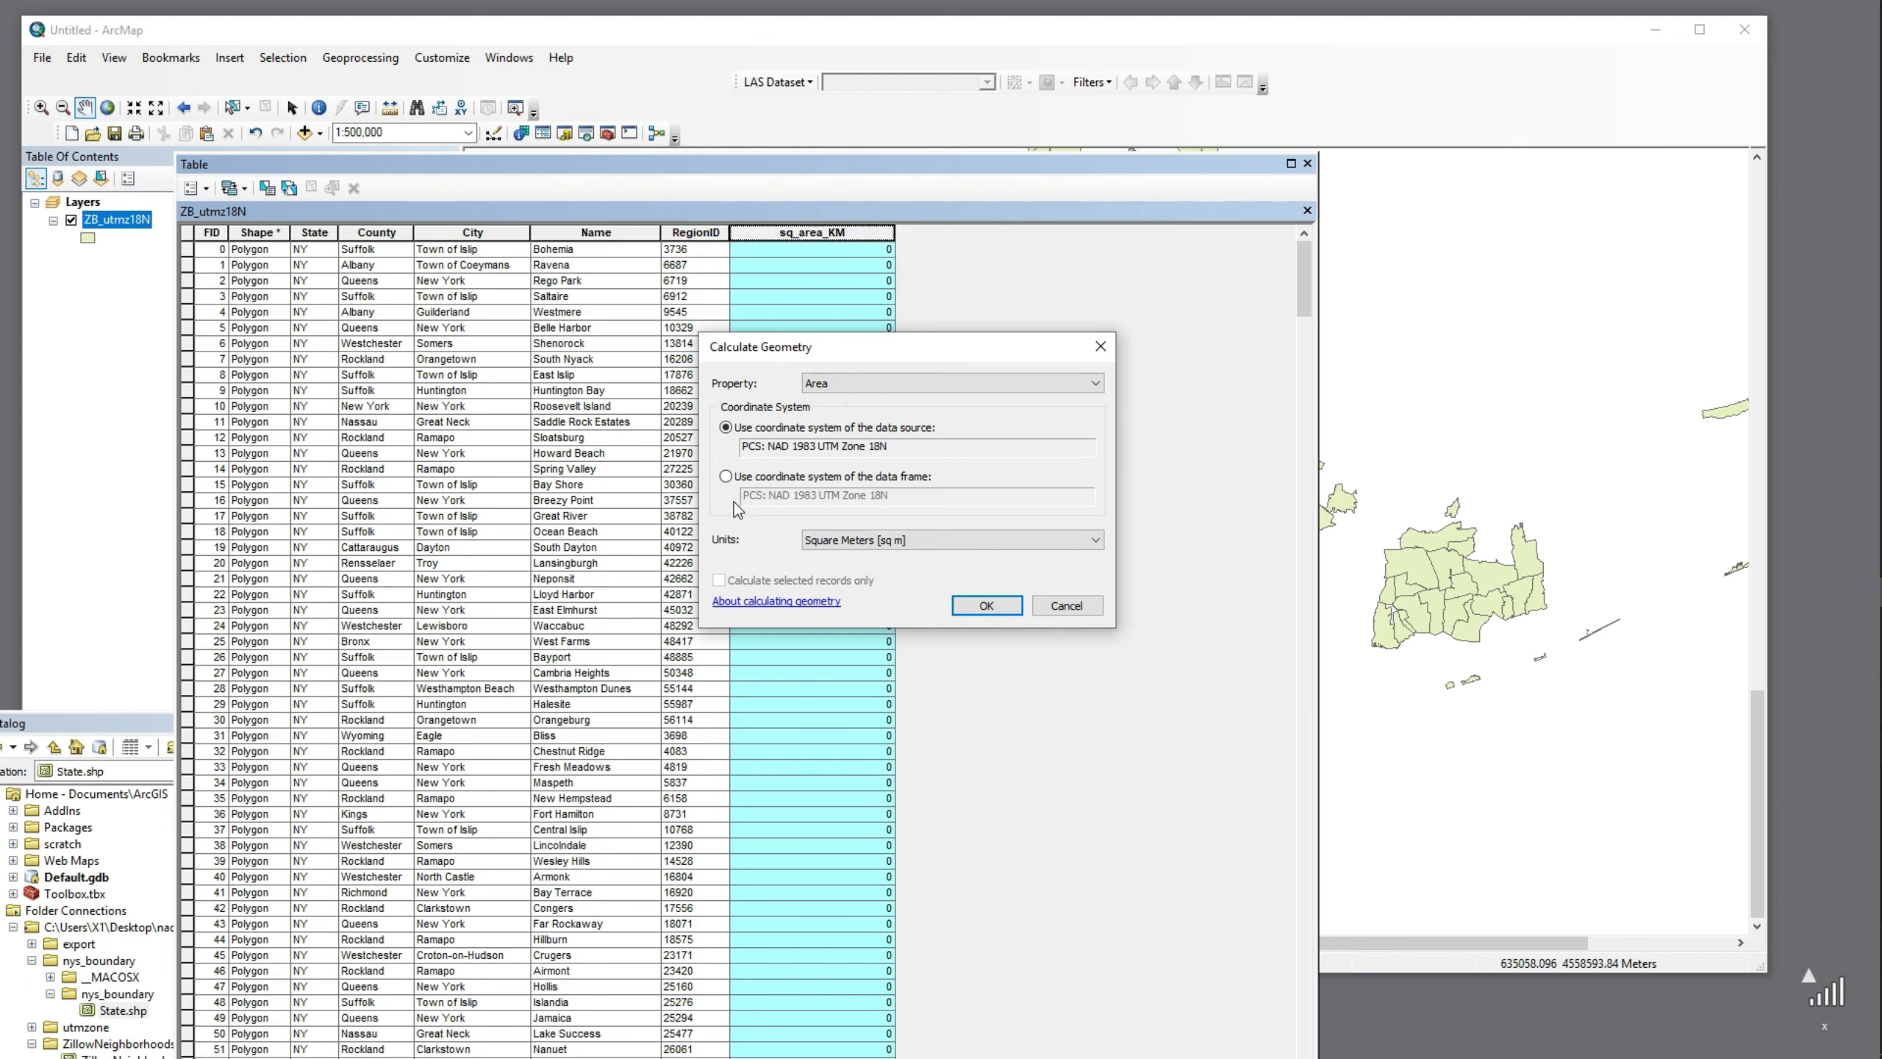
pyautogui.click(725, 476)
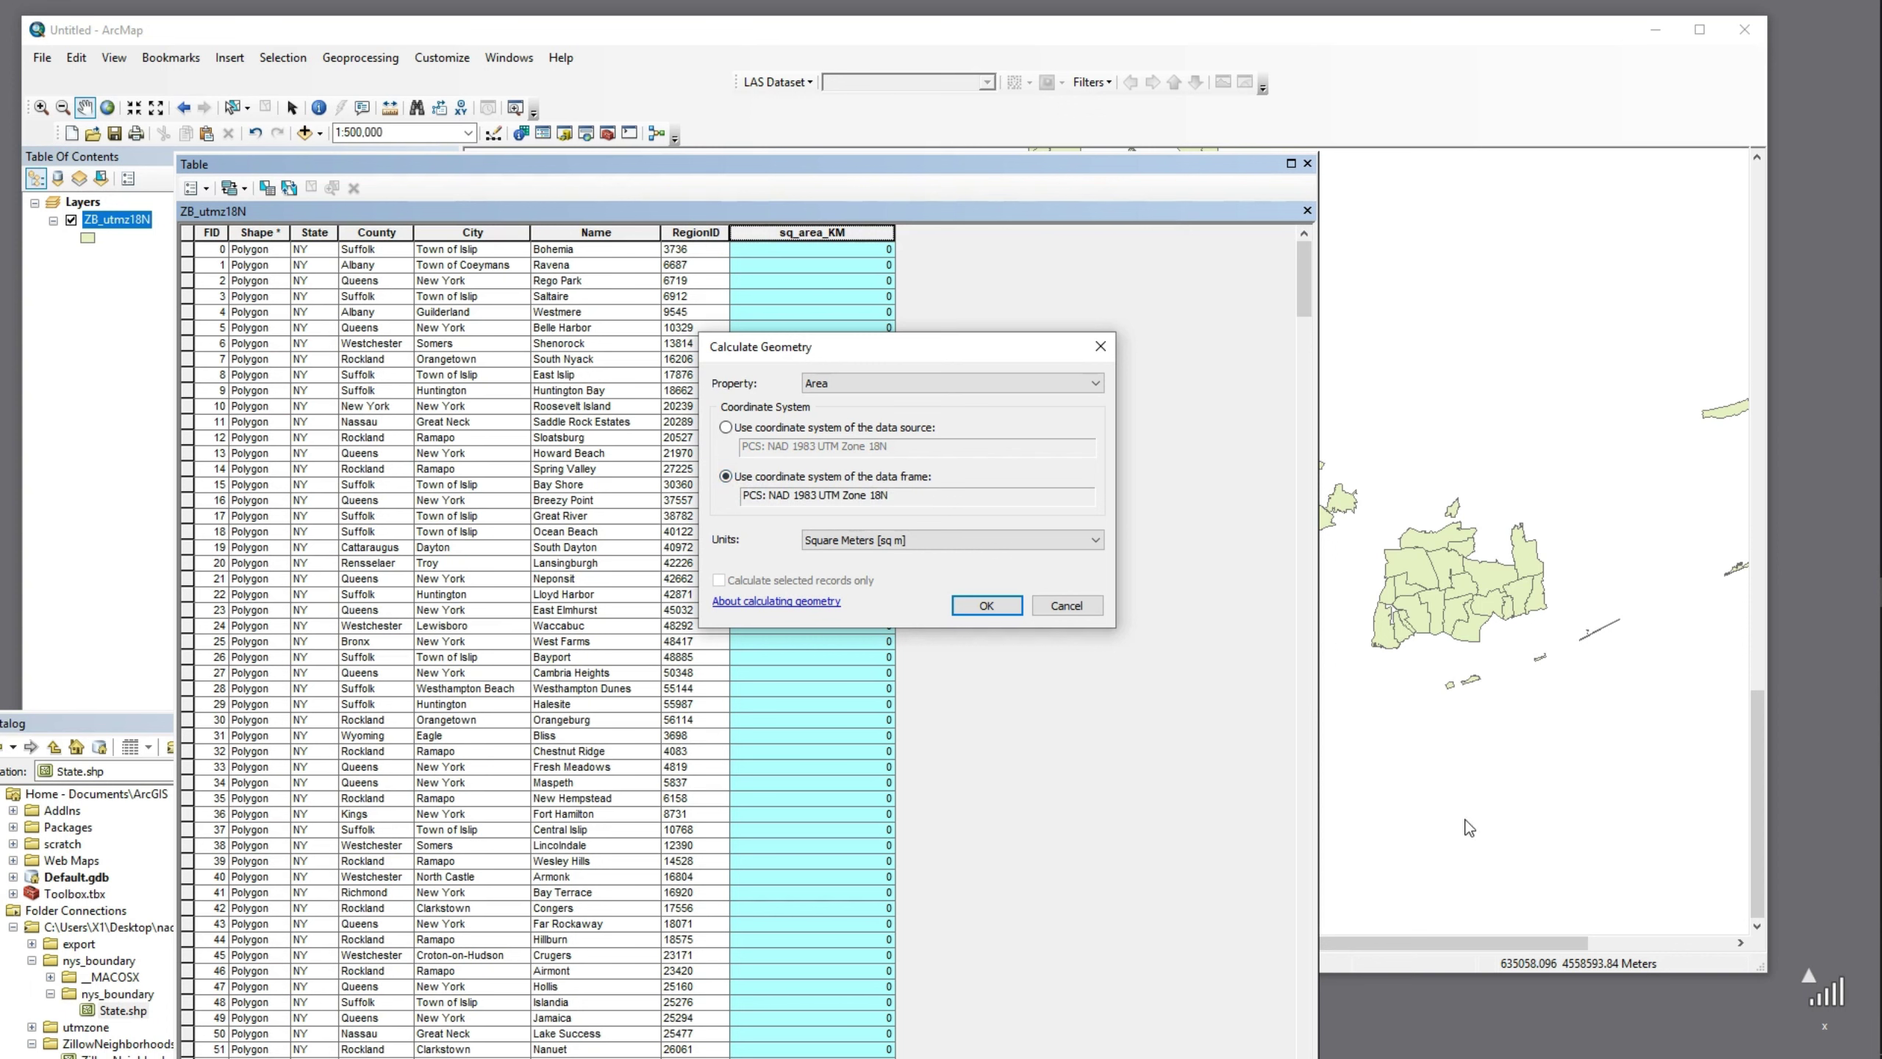
pyautogui.click(728, 430)
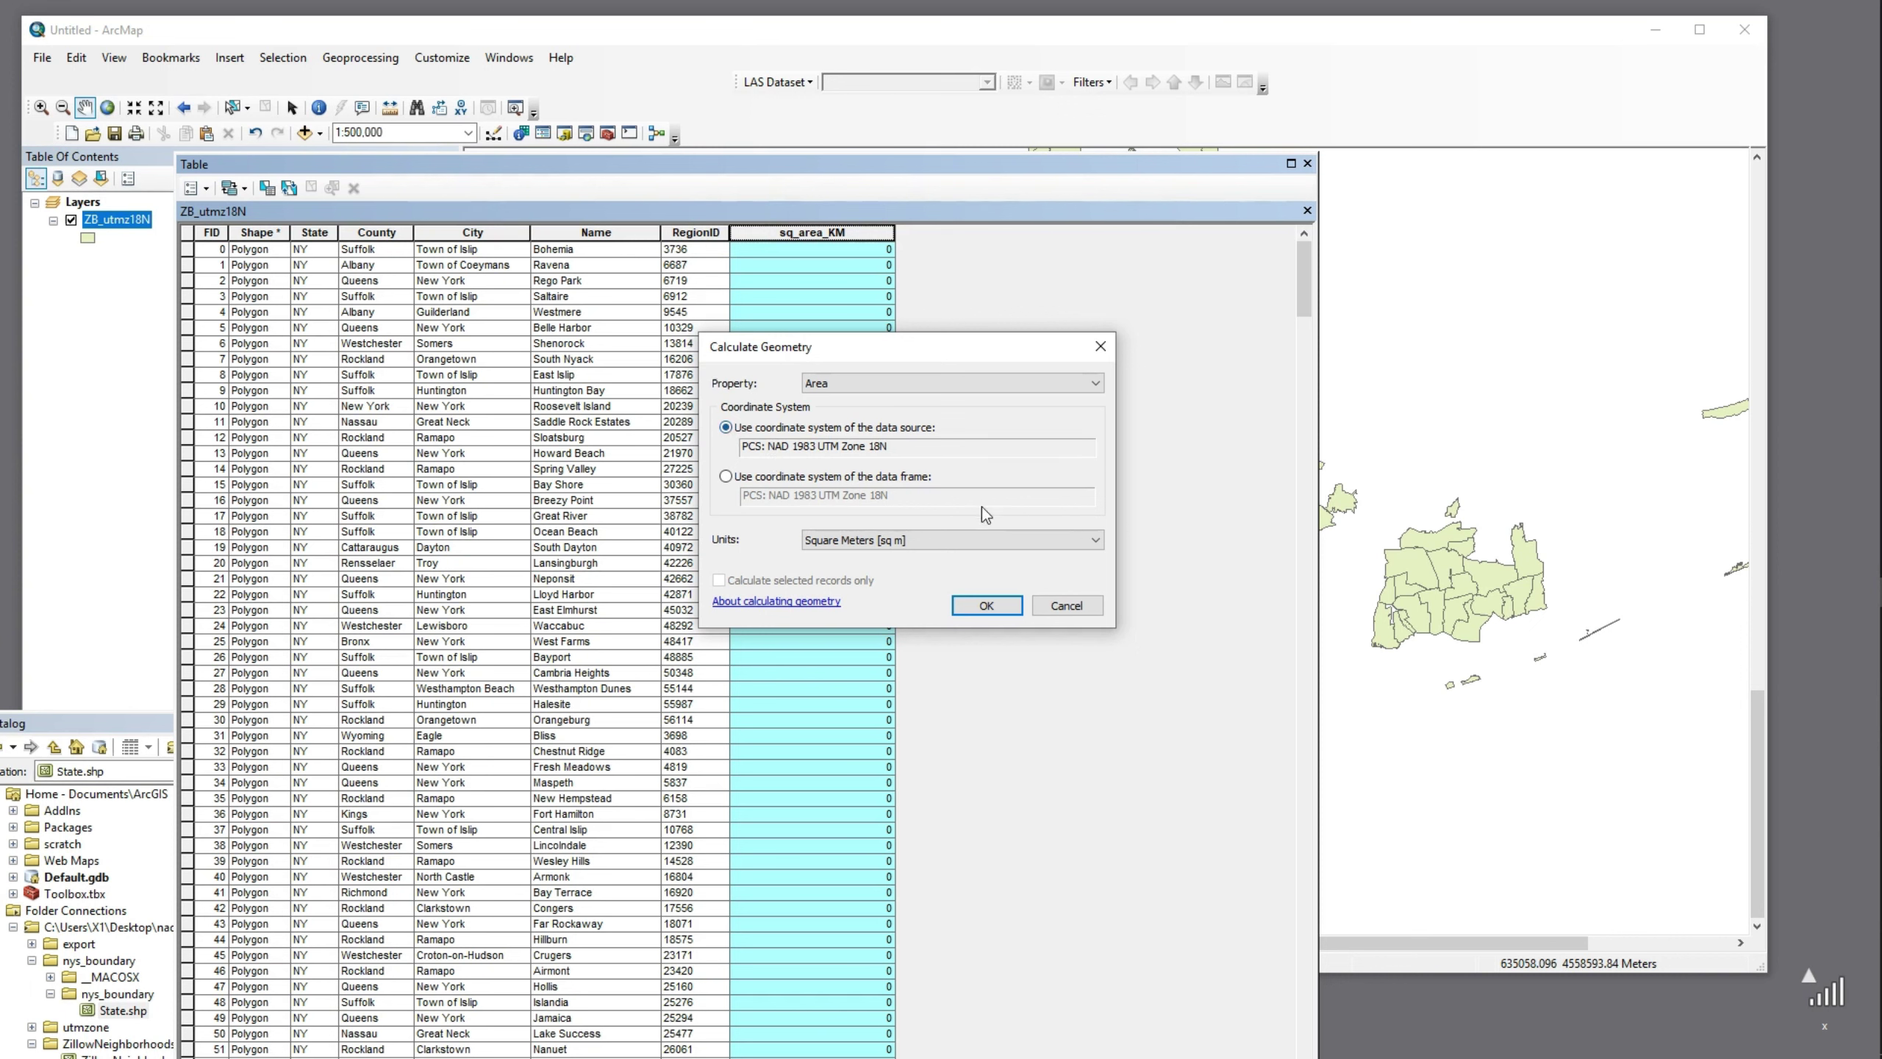
pyautogui.click(968, 541)
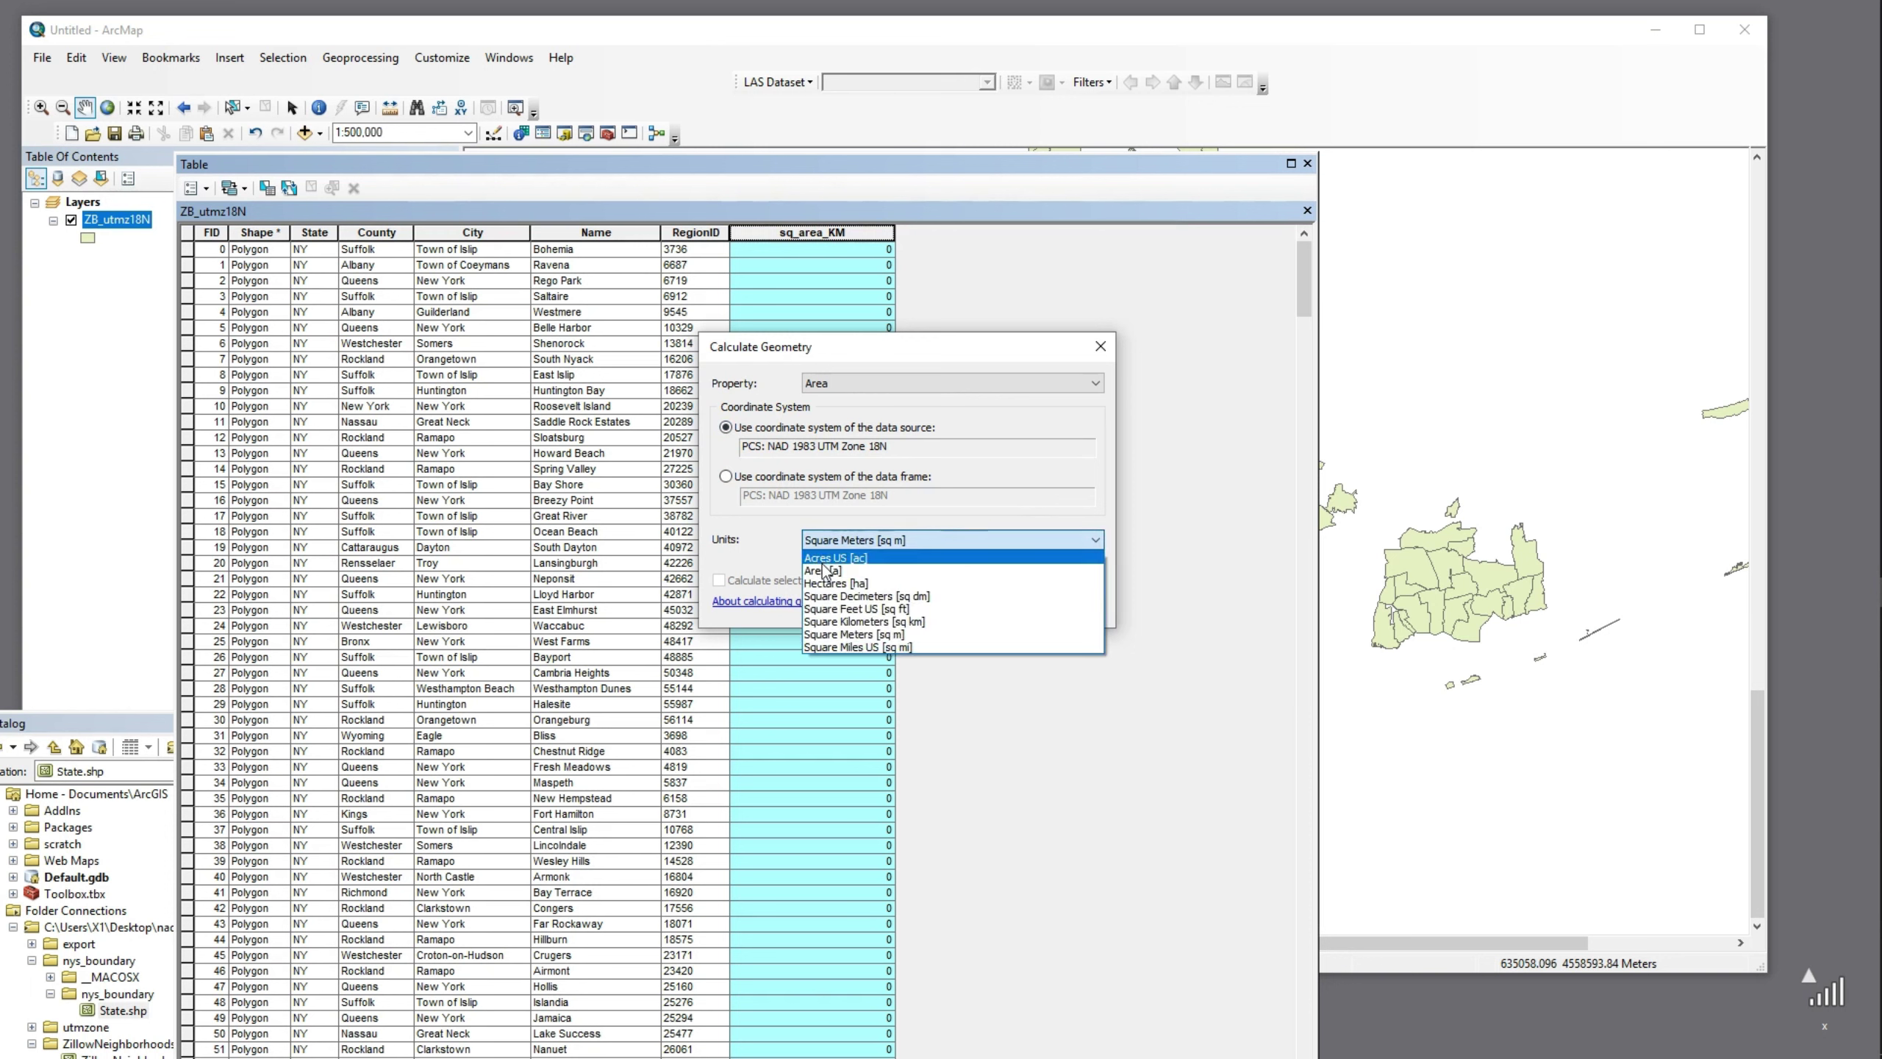
pyautogui.click(848, 622)
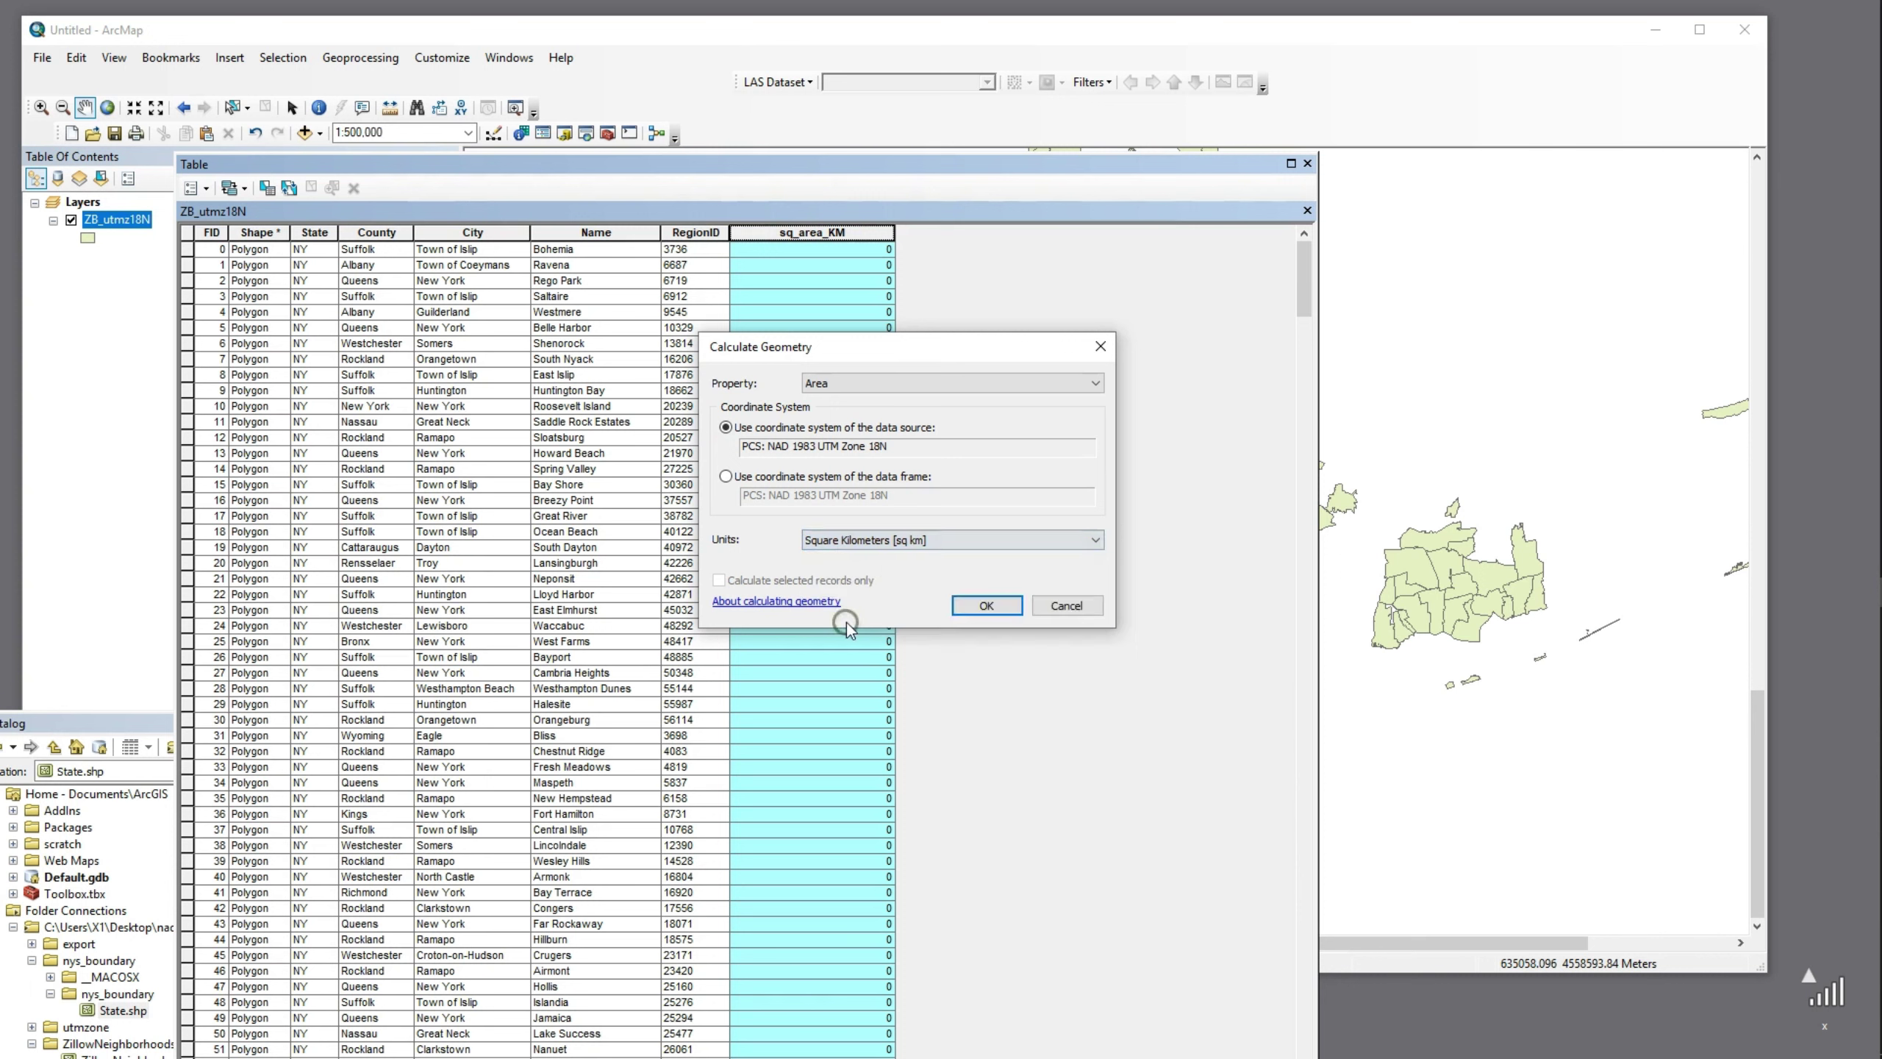
pyautogui.click(978, 607)
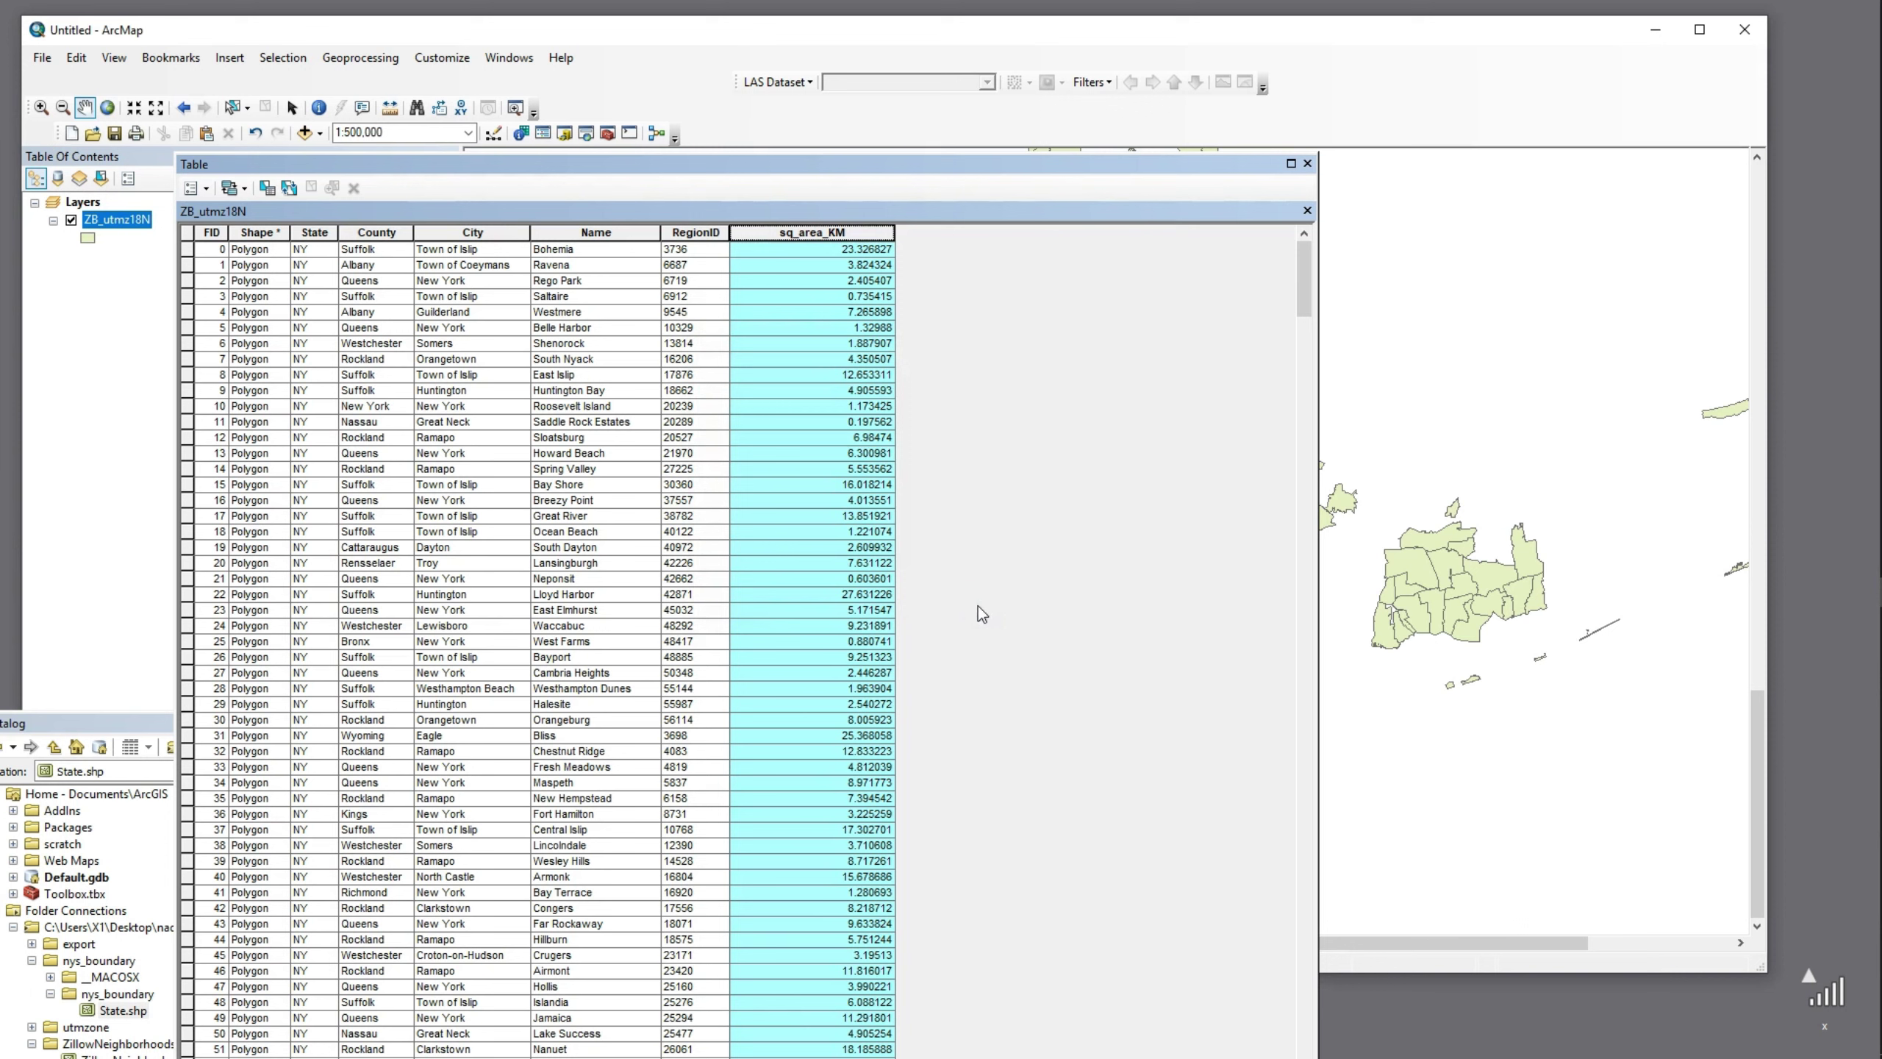
# Sort the ZB_utmz18N attribute table by sq_area_KM in ascending order and select the small neighborhoods from Ellis Island through DUMBO
pyautogui.rightClick(871, 232)
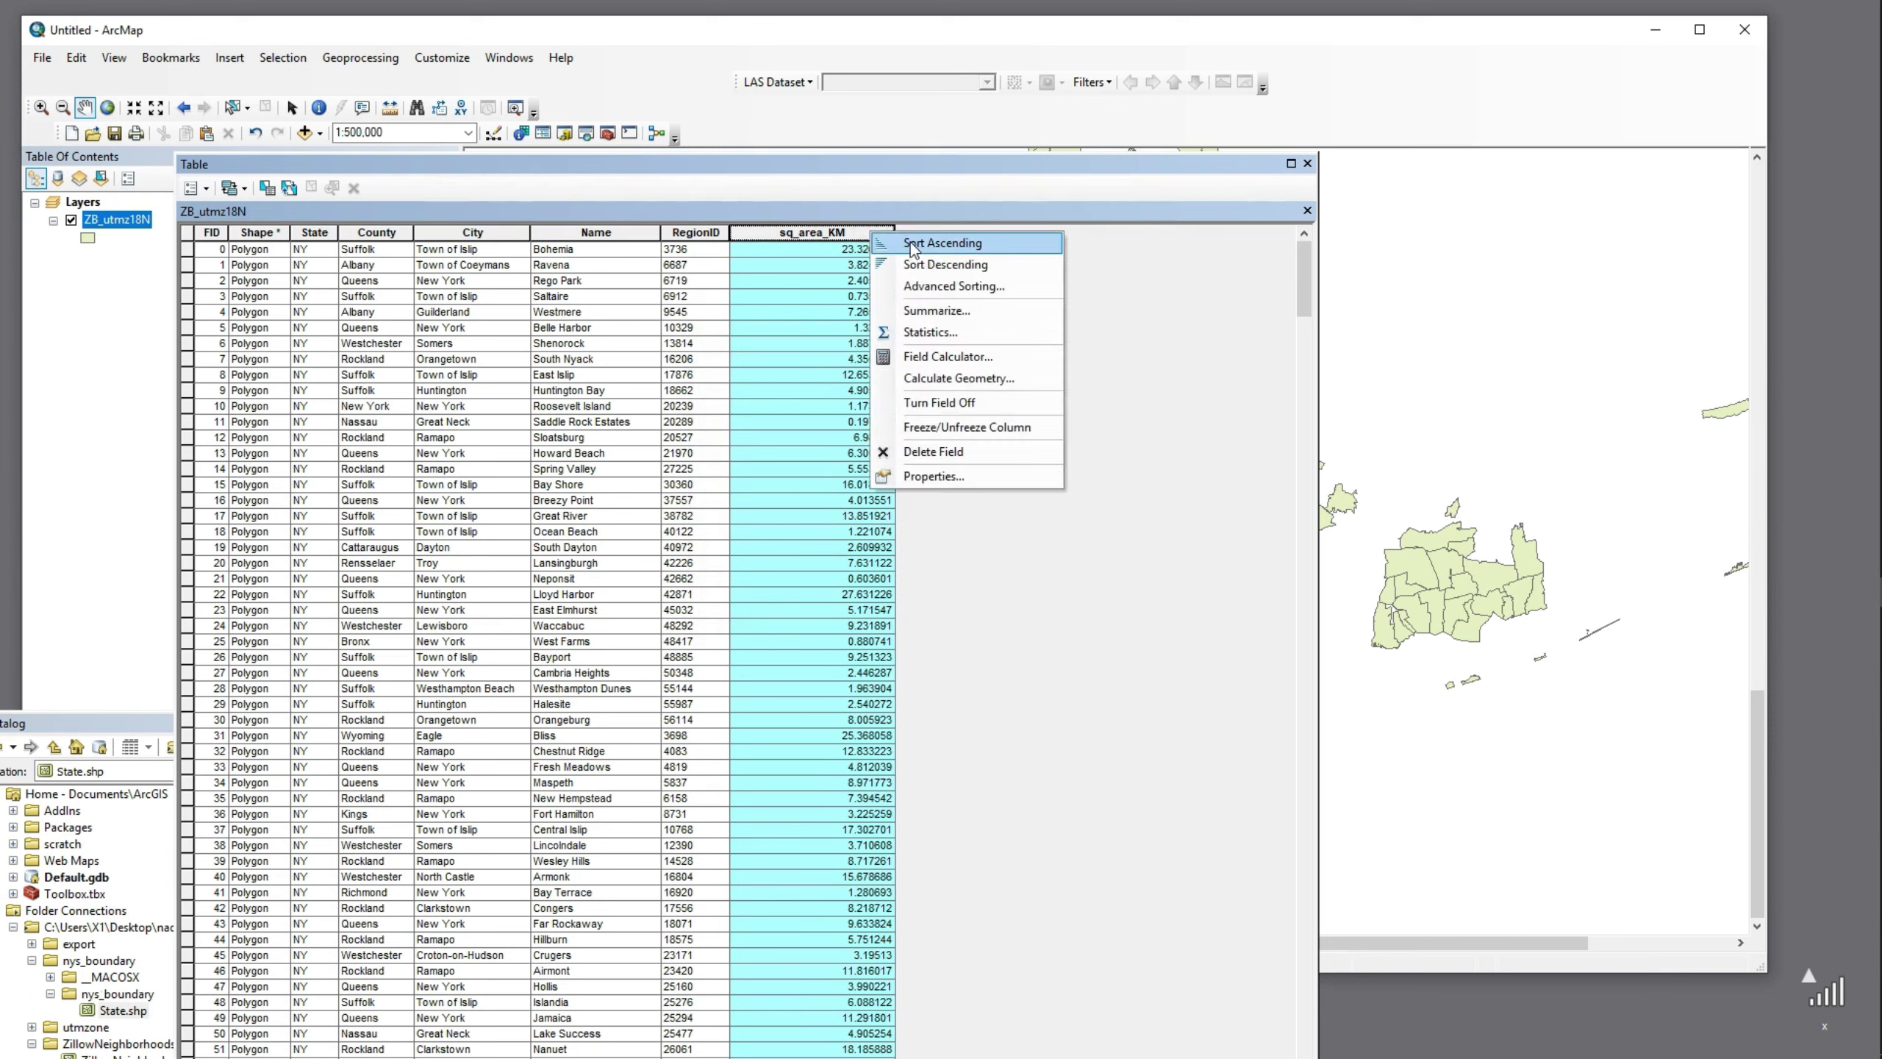
pyautogui.click(912, 244)
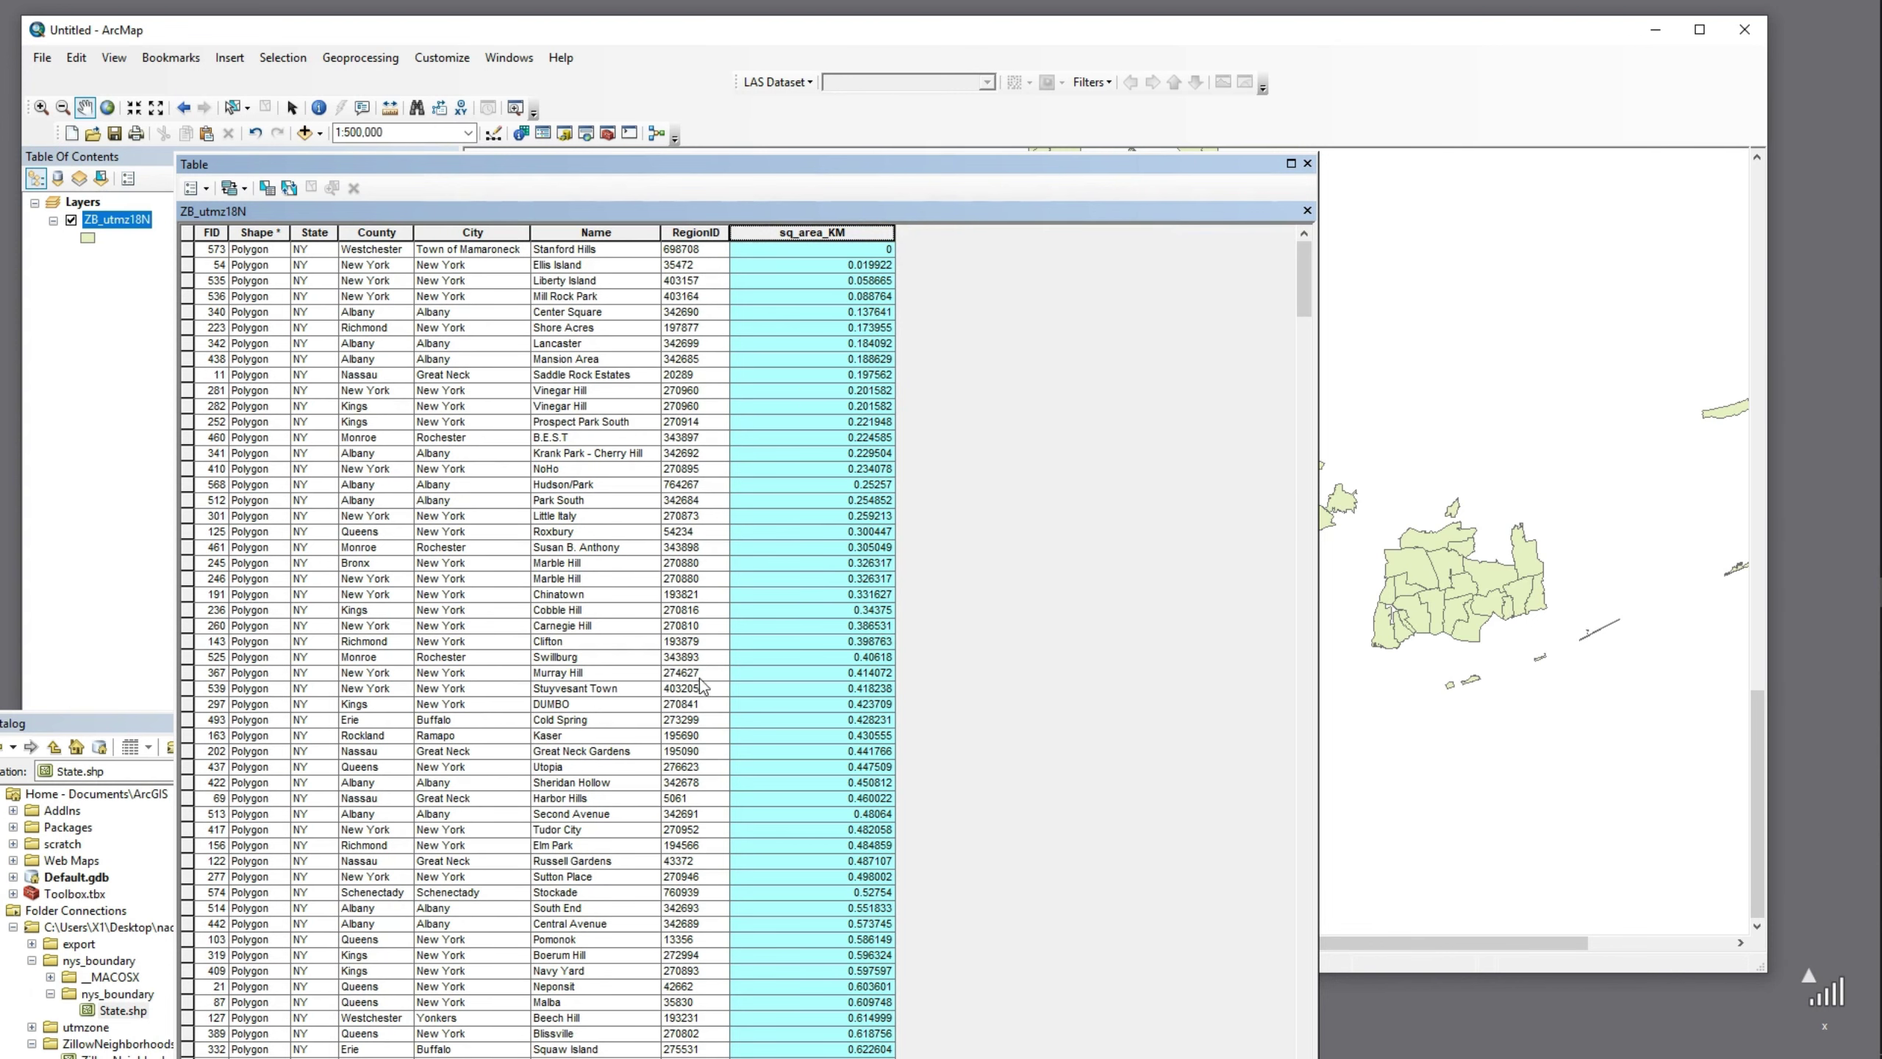
pyautogui.moveTo(191, 266); pyautogui.dragTo(258, 508)
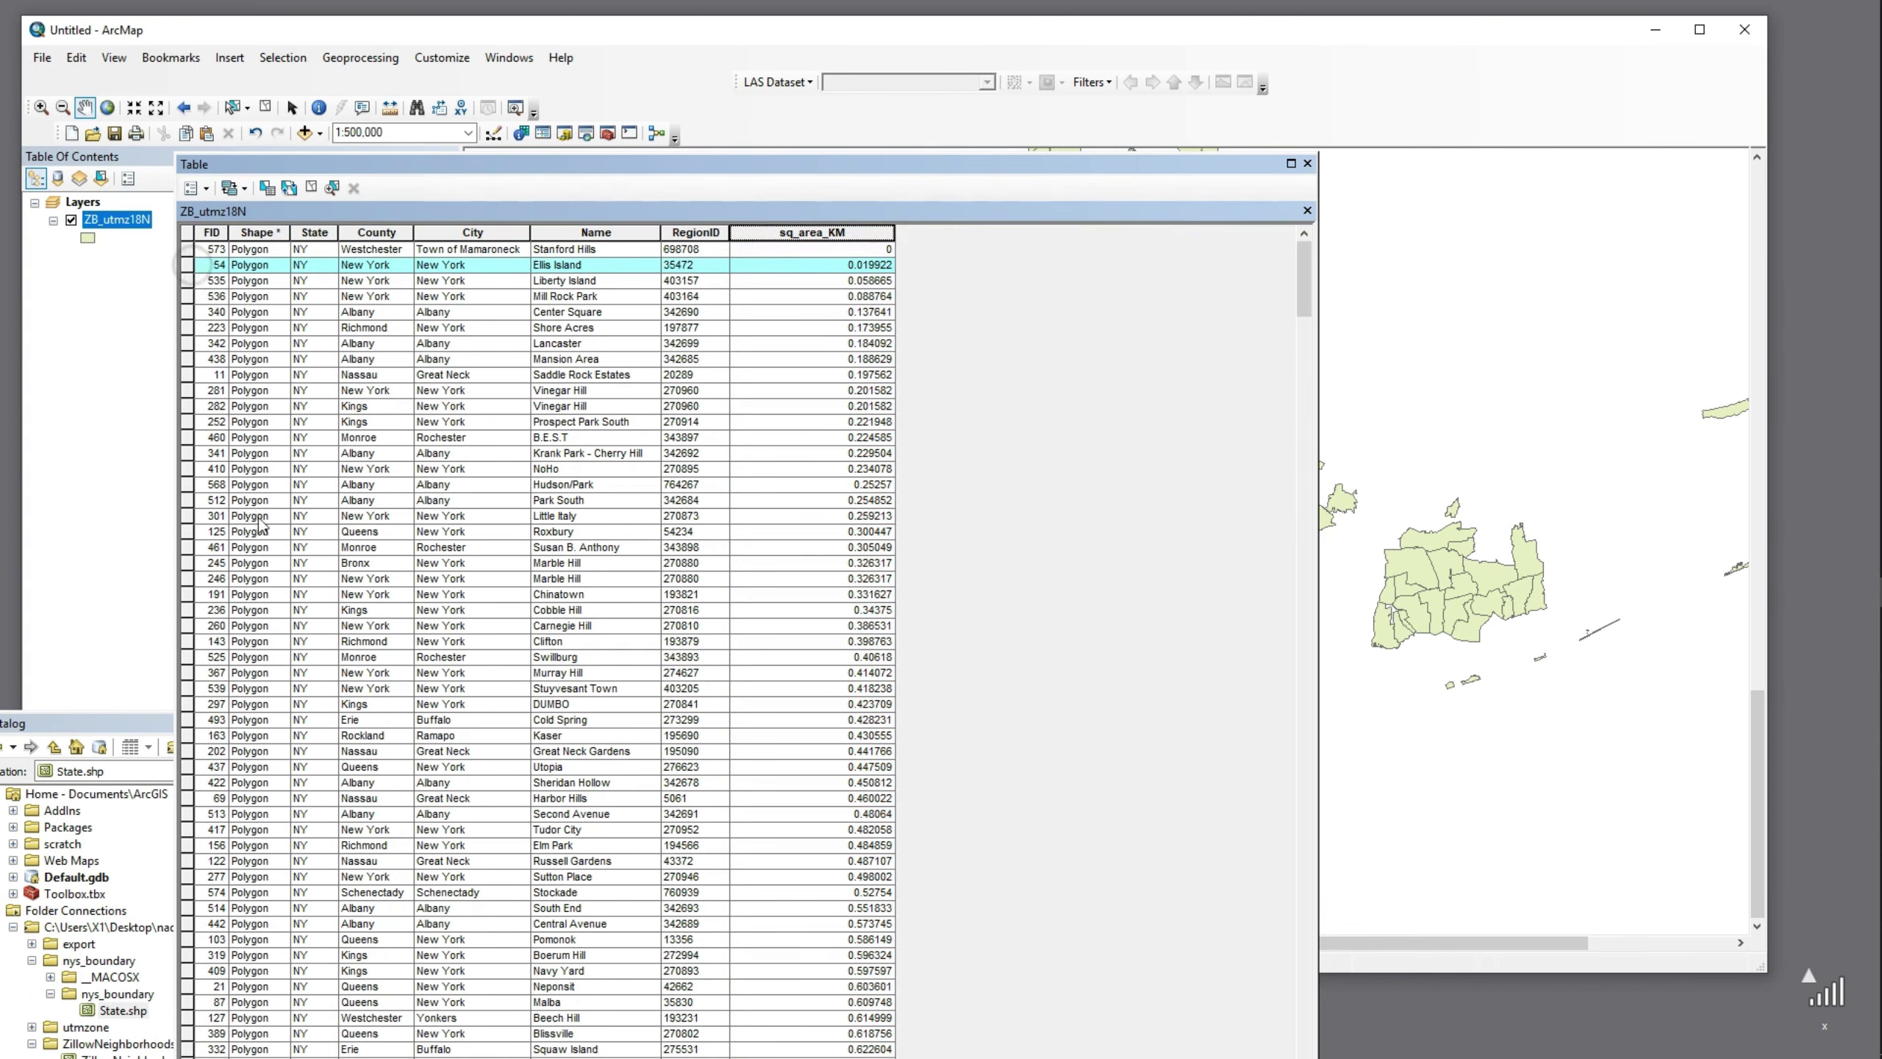
pyautogui.moveTo(257, 507); pyautogui.dragTo(252, 582)
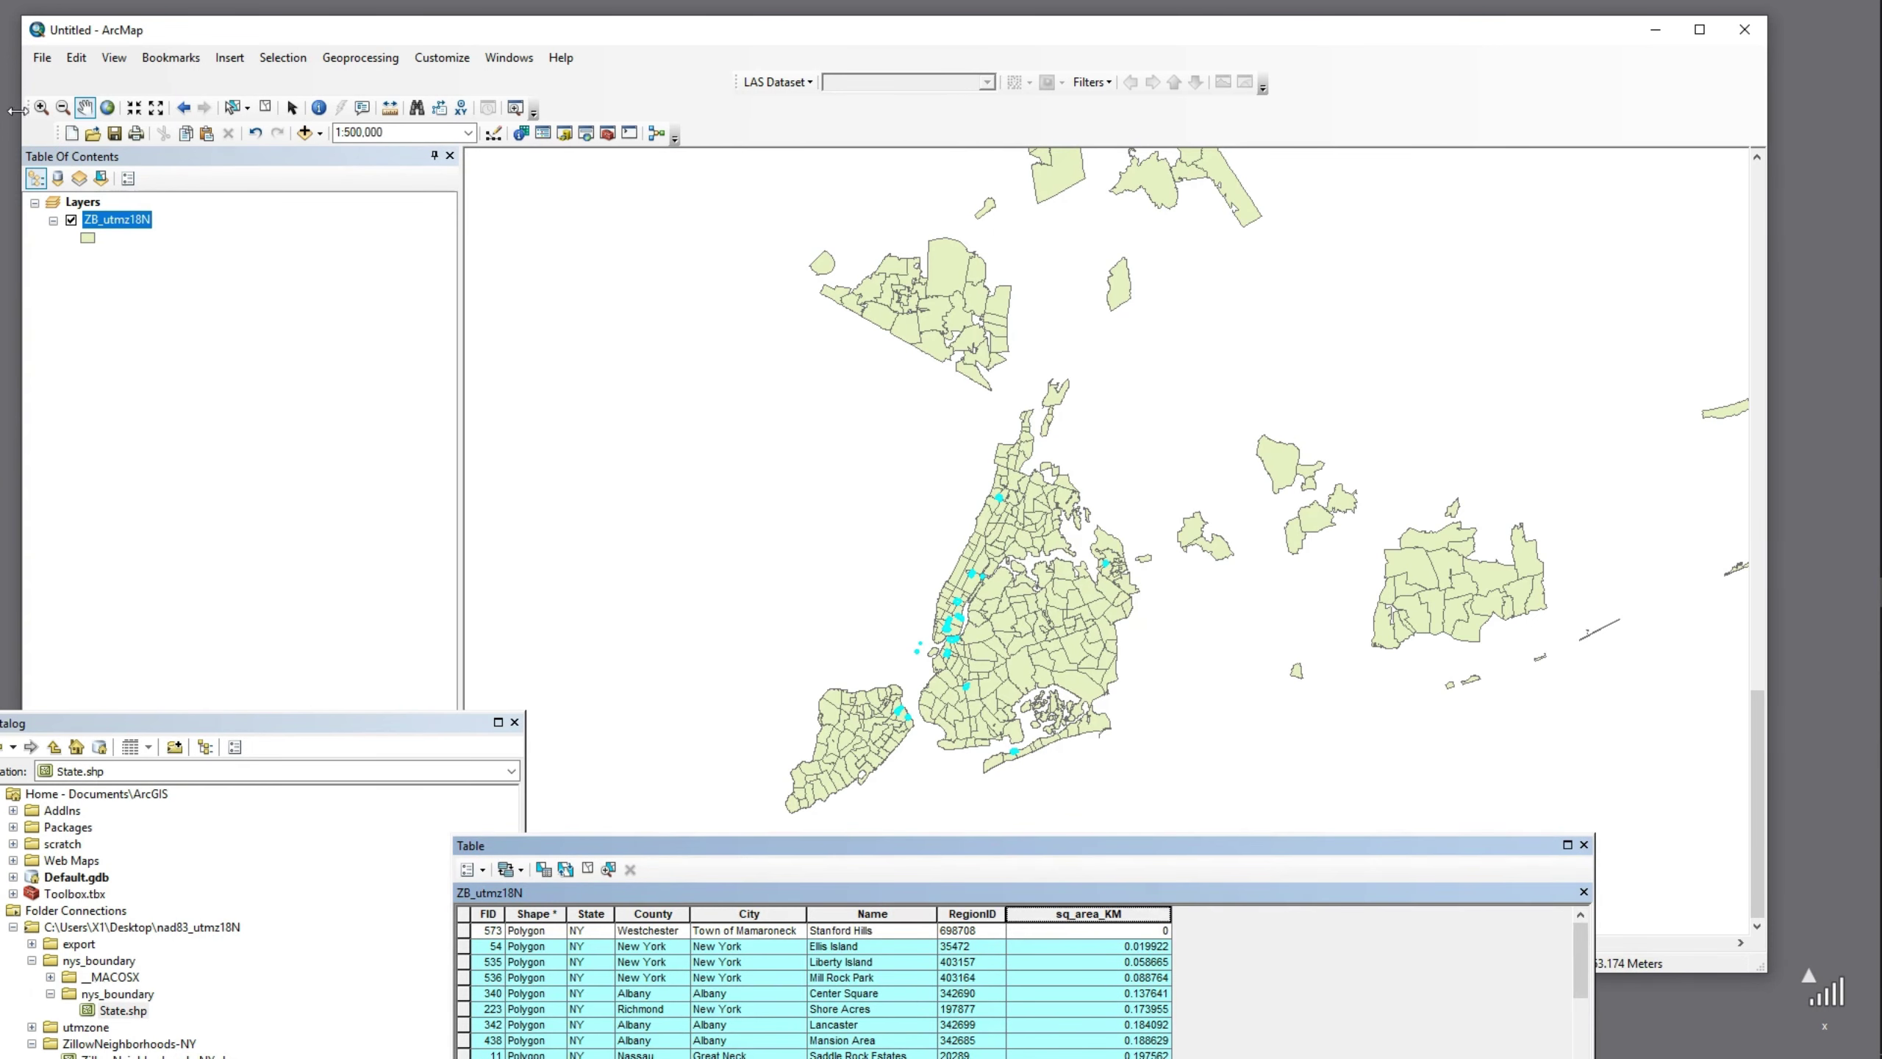
# Examine the selected smallest neighborhoods up close on the map around Brooklyn, lower Manhattan and Staten Island
pyautogui.click(40, 107)
pyautogui.moveTo(849, 553); pyautogui.dragTo(1155, 811)
pyautogui.moveTo(697, 343); pyautogui.dragTo(1247, 762)
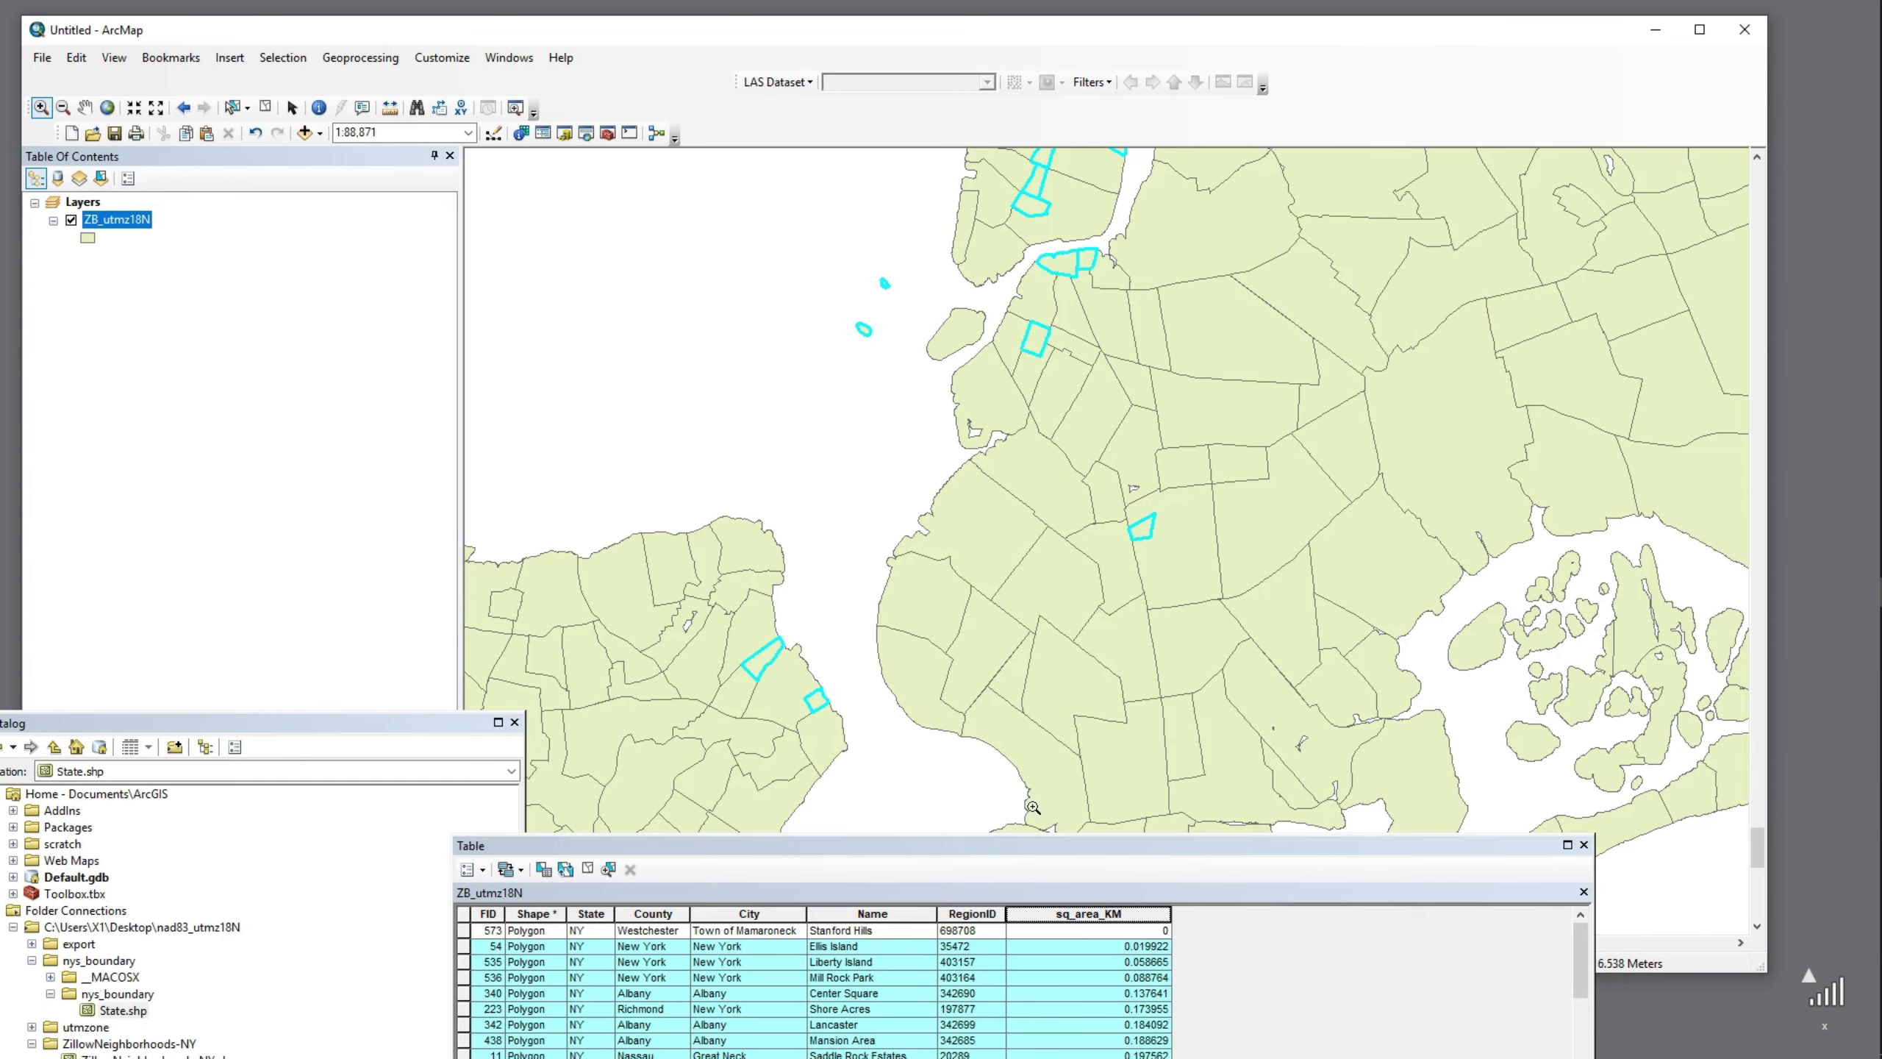
# Select the largest neighborhoods, from East Hampton North to the end of the table, and examine them around New York City and Long Island
pyautogui.moveTo(888, 847); pyautogui.dragTo(732, 202)
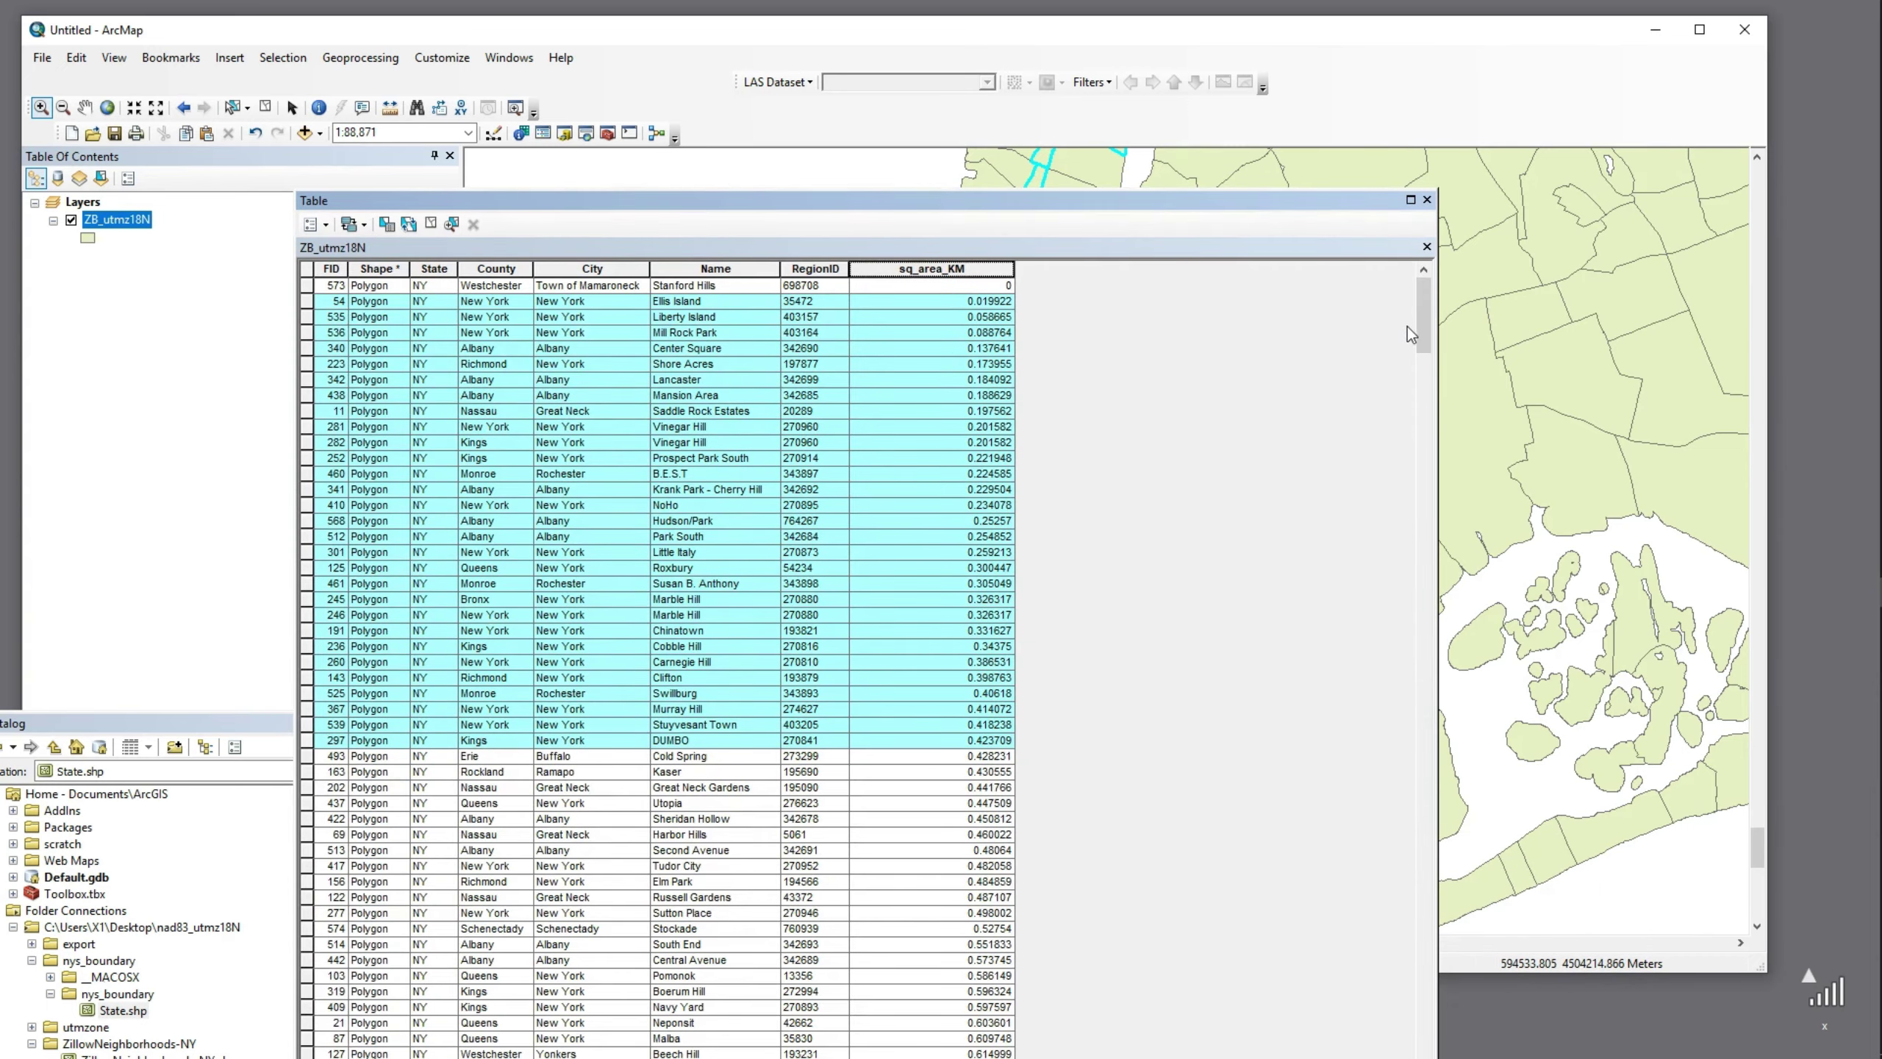
pyautogui.moveTo(1421, 327); pyautogui.dragTo(1406, 1052)
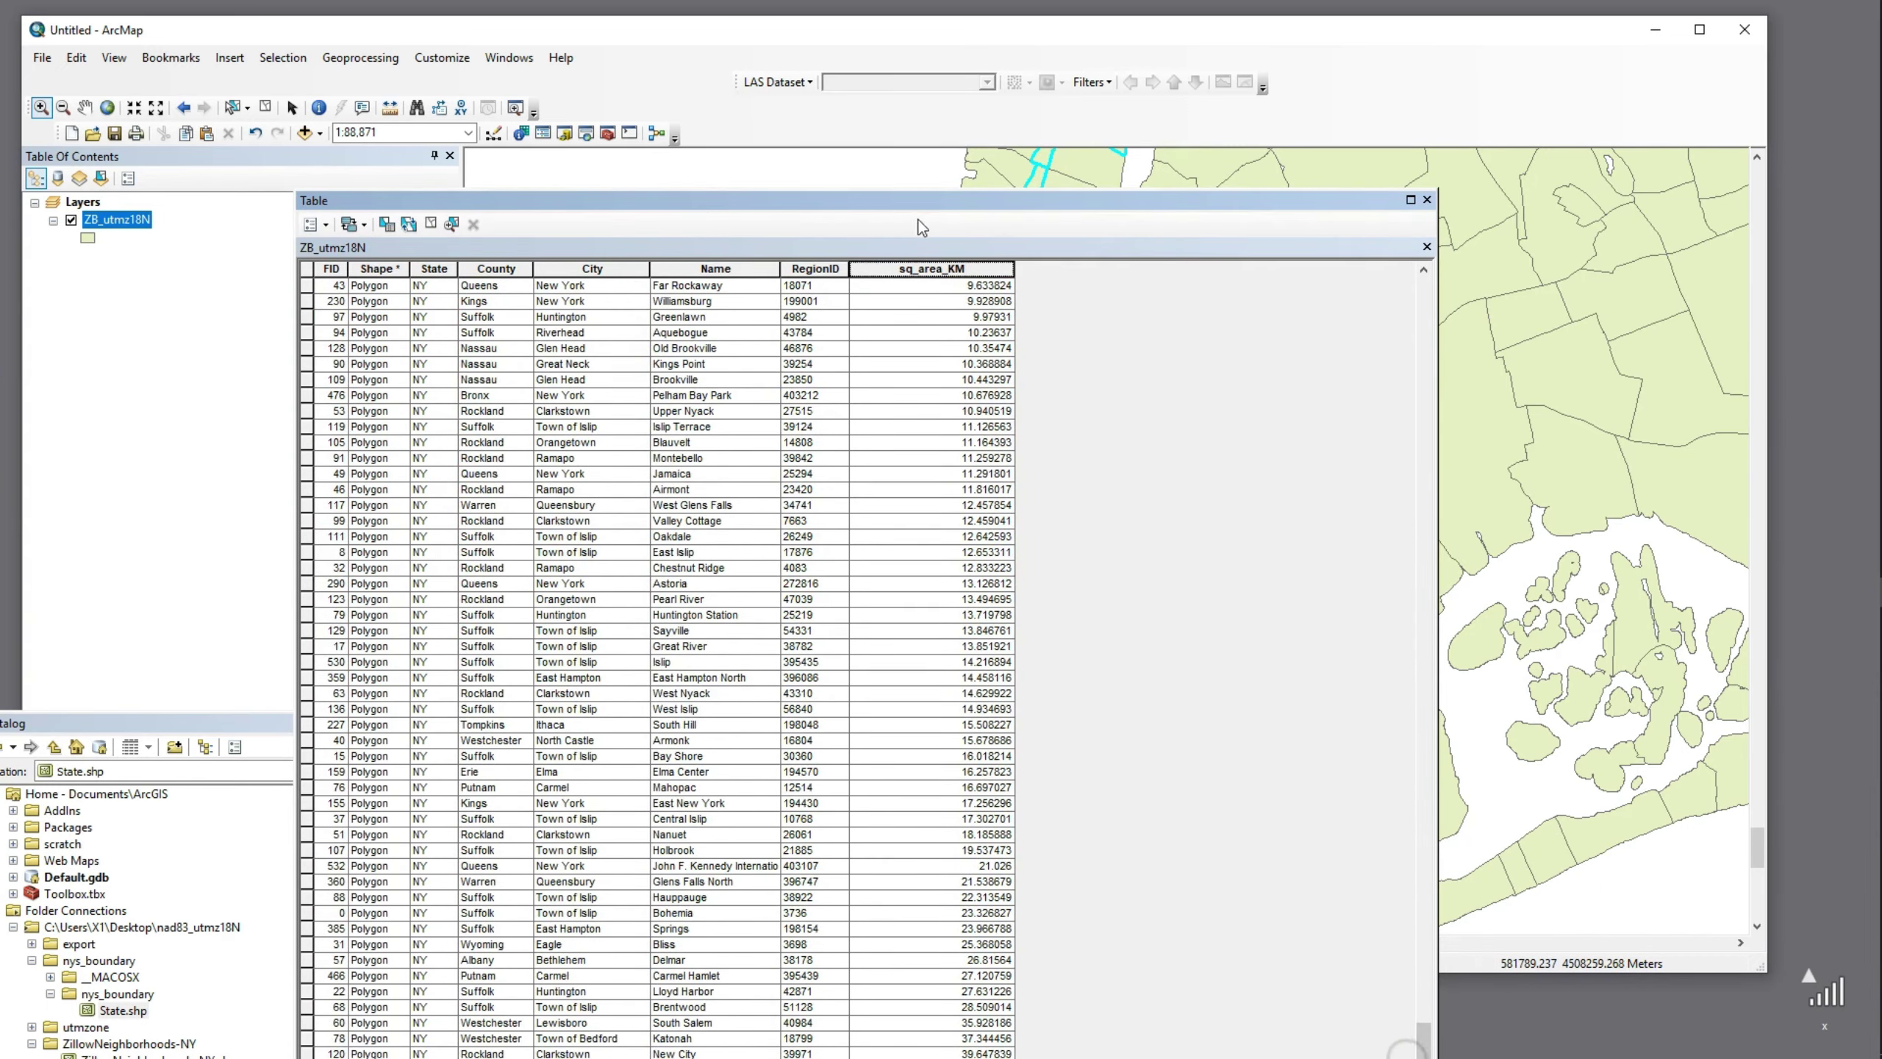
pyautogui.moveTo(923, 200); pyautogui.dragTo(936, 76)
pyautogui.click(320, 976)
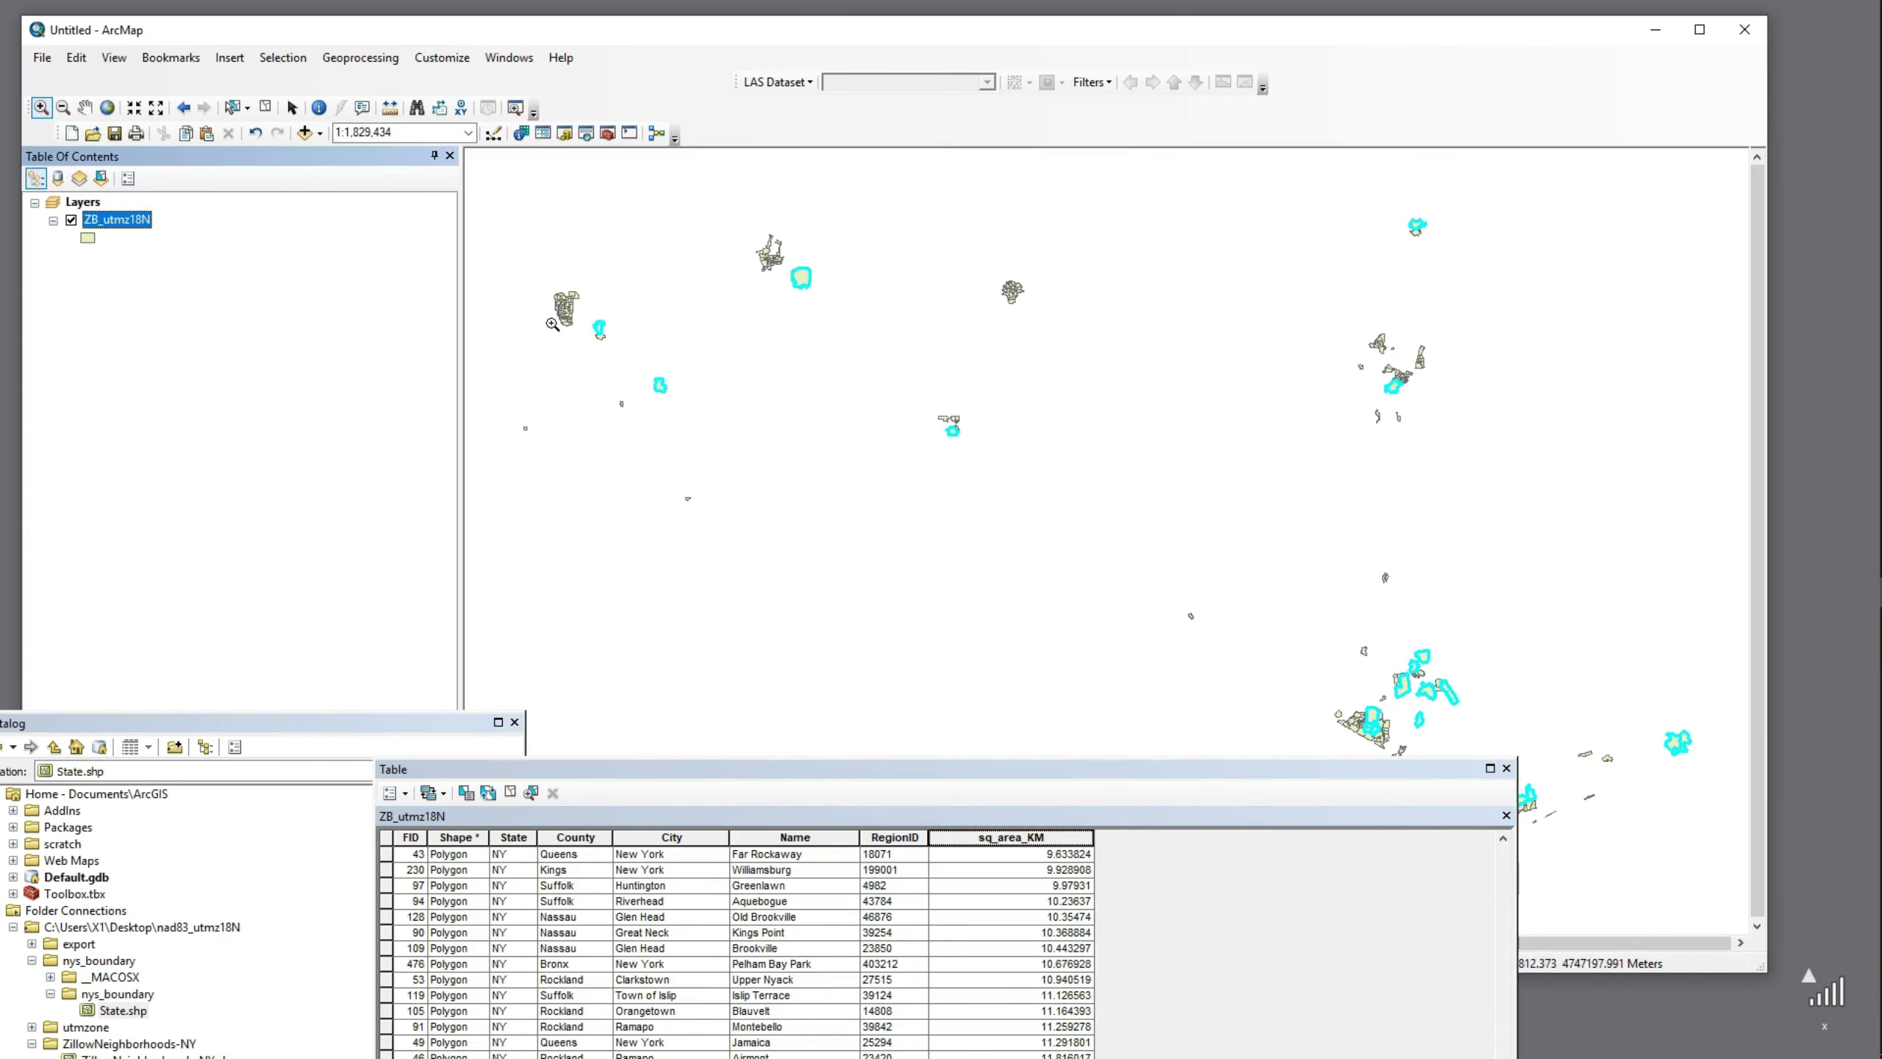
pyautogui.click(84, 108)
pyautogui.moveTo(1434, 651); pyautogui.dragTo(1404, 618)
pyautogui.scroll(4, 1191, 531)
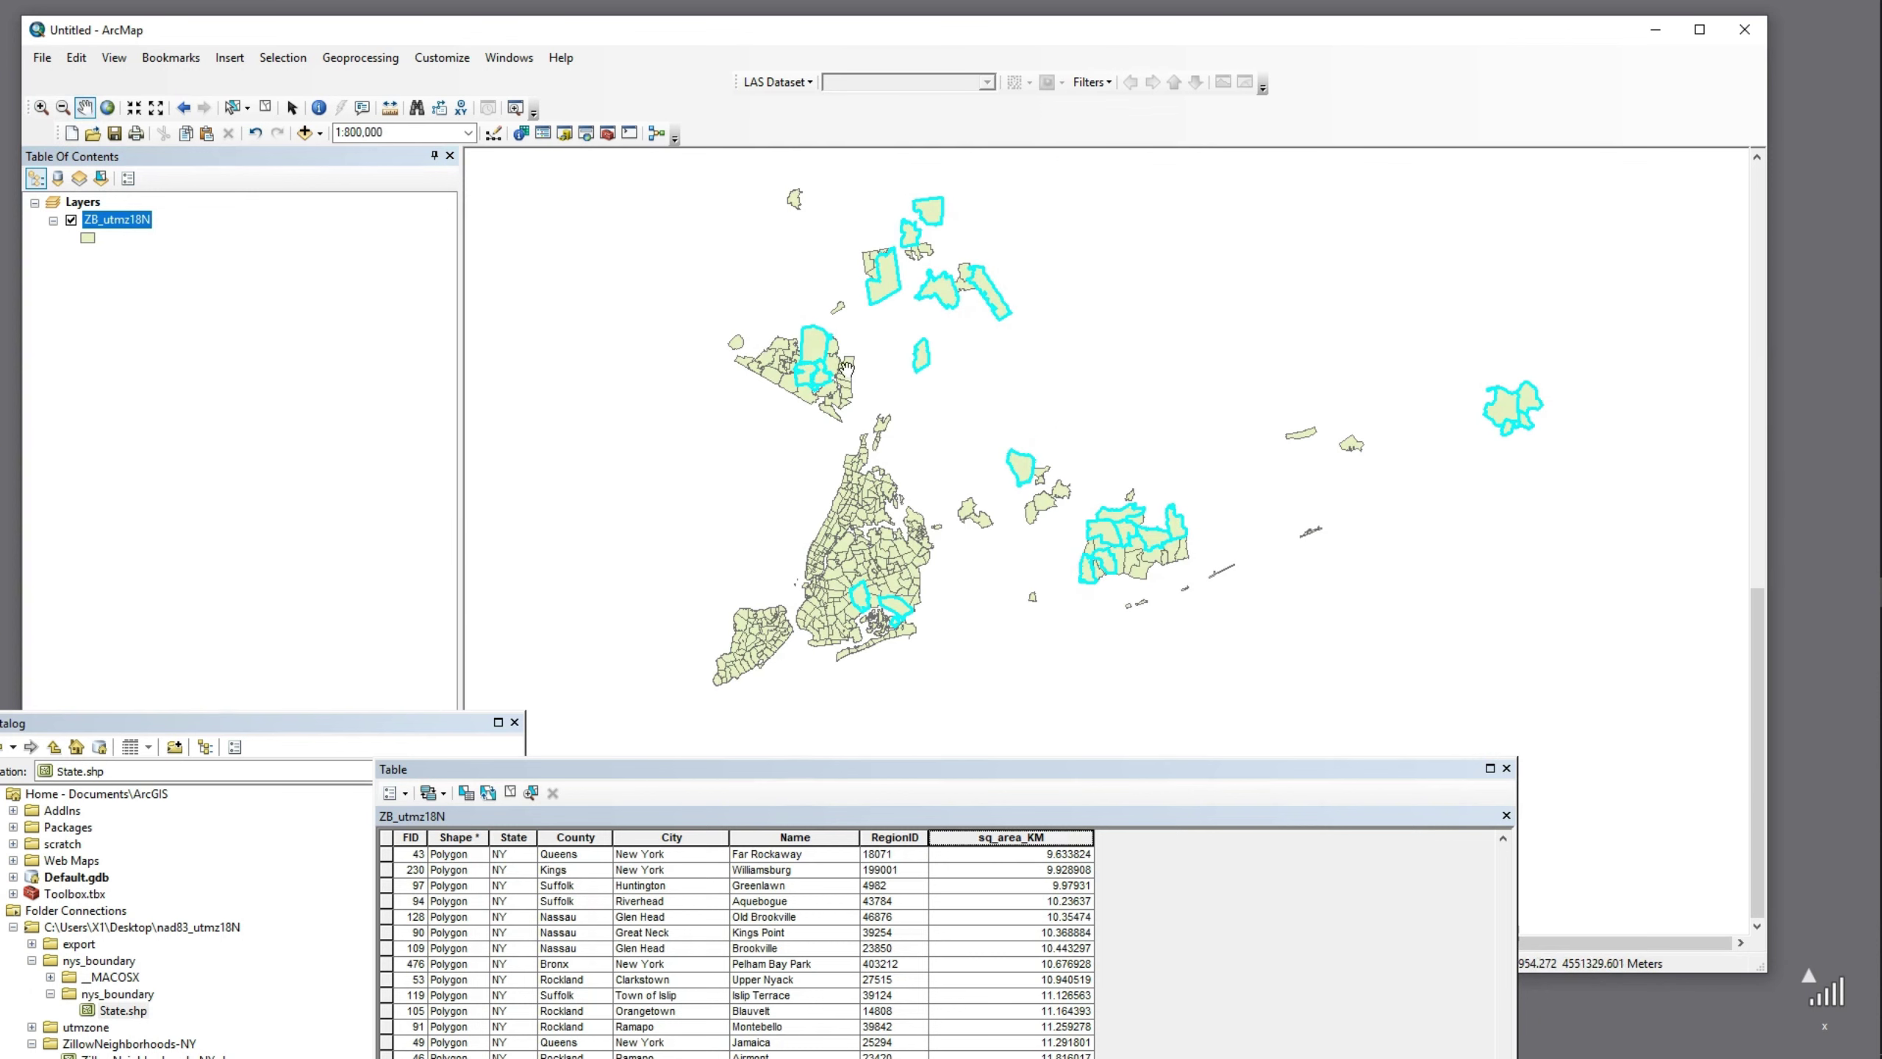
# Close the ZB_utmz18N attribute table and clear the selected features on the map
pyautogui.moveTo(859, 771); pyautogui.dragTo(823, 423)
pyautogui.moveTo(1046, 434); pyautogui.dragTo(1002, 209)
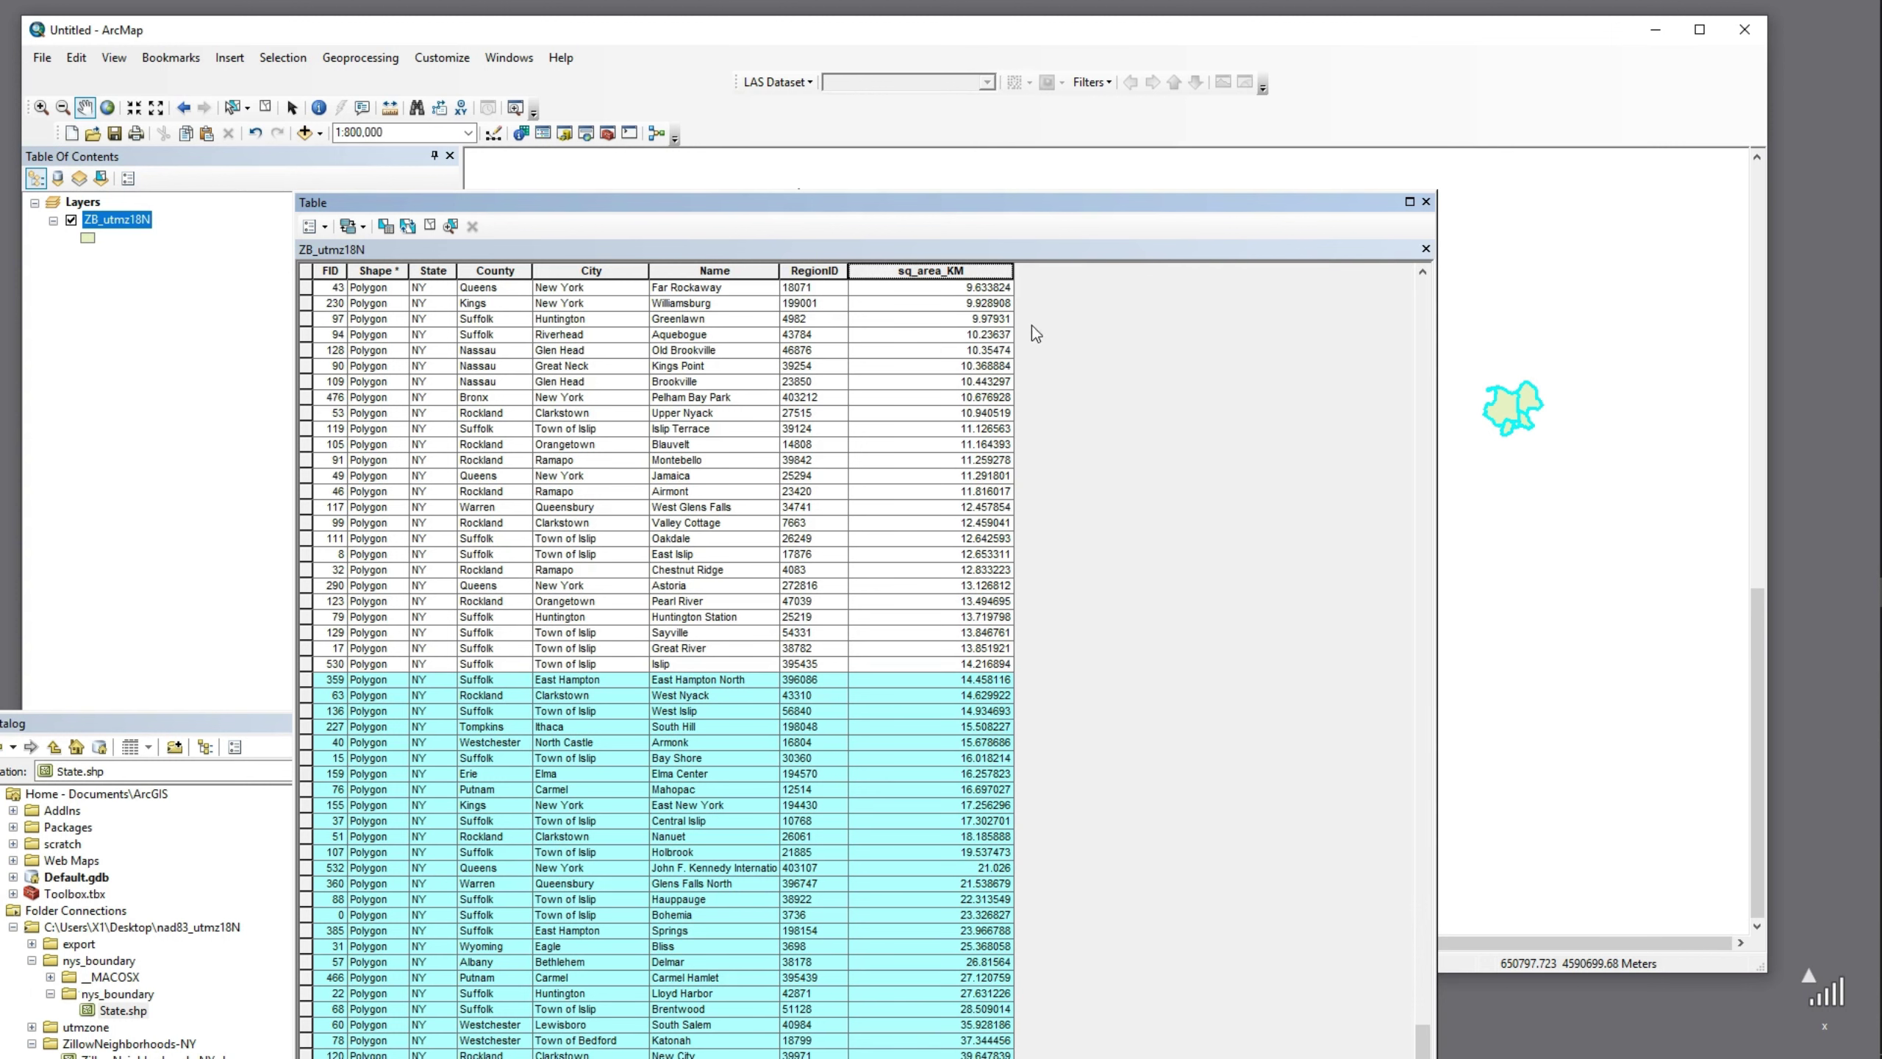
pyautogui.click(955, 271)
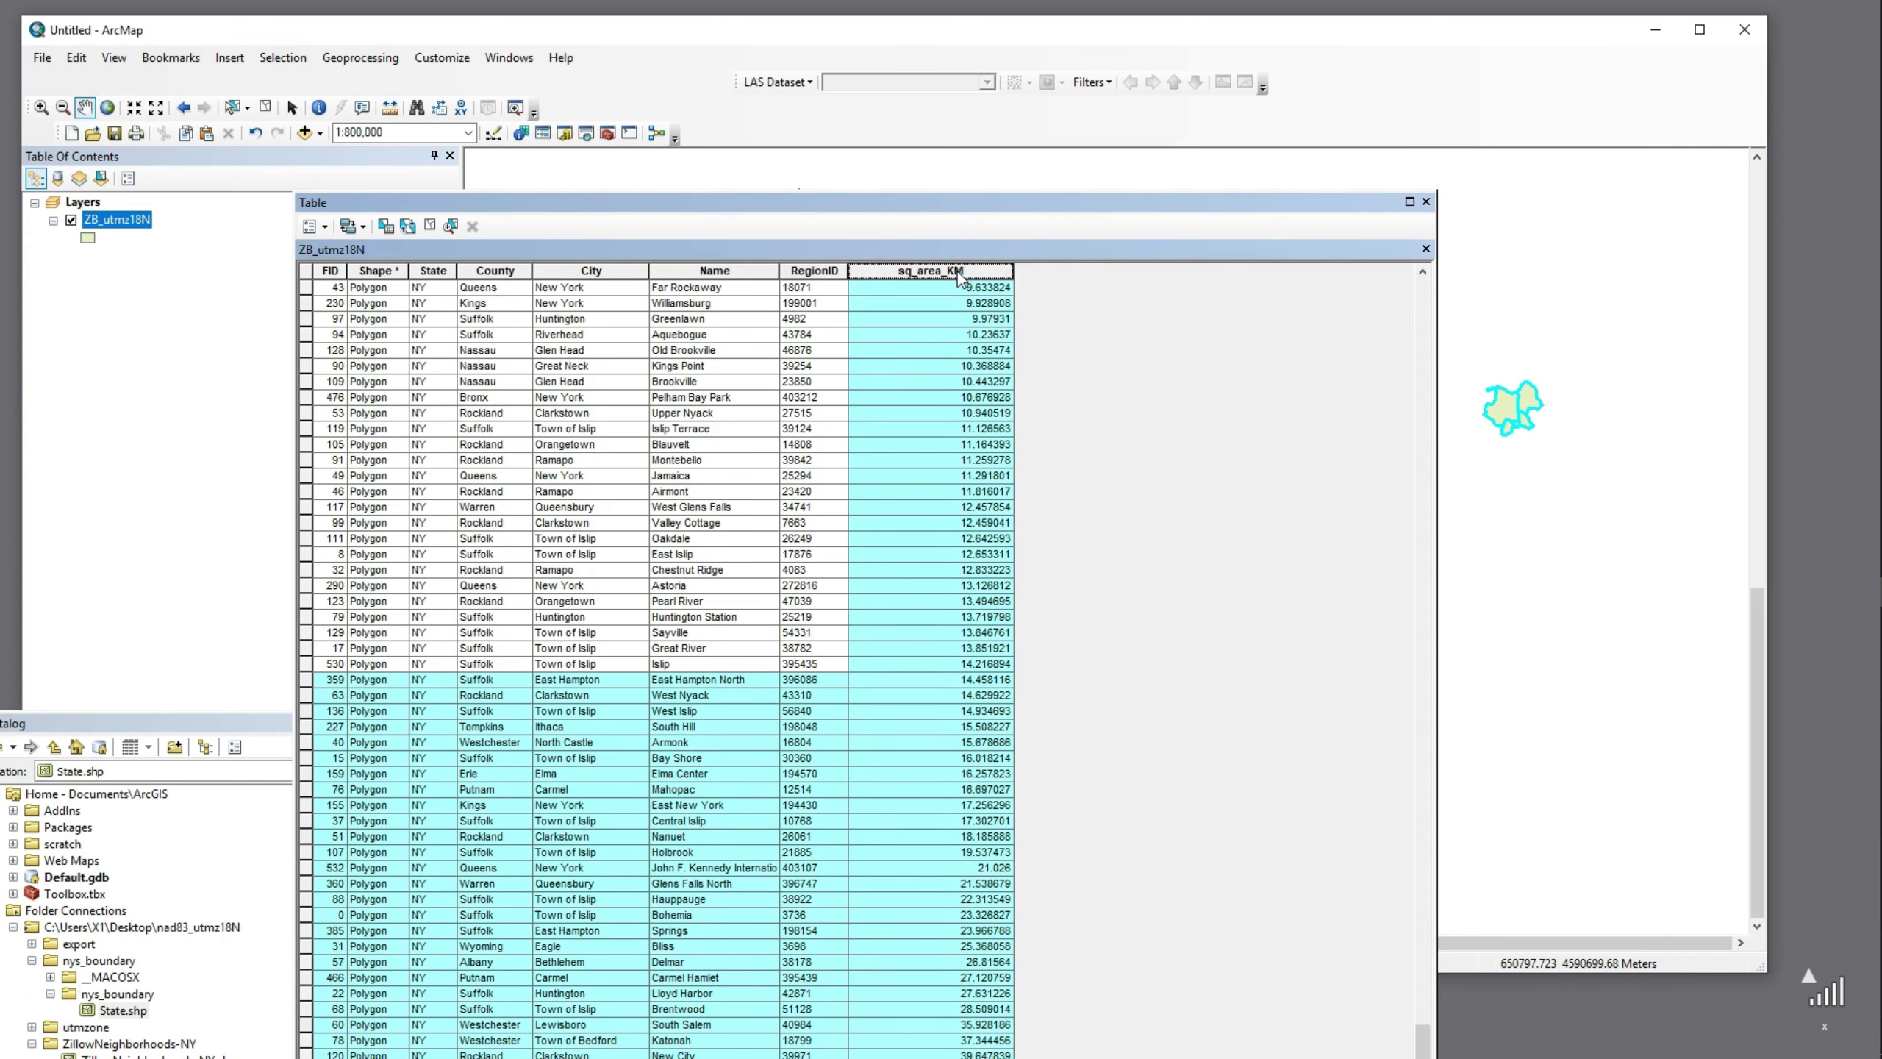
pyautogui.click(1425, 201)
pyautogui.click(282, 57)
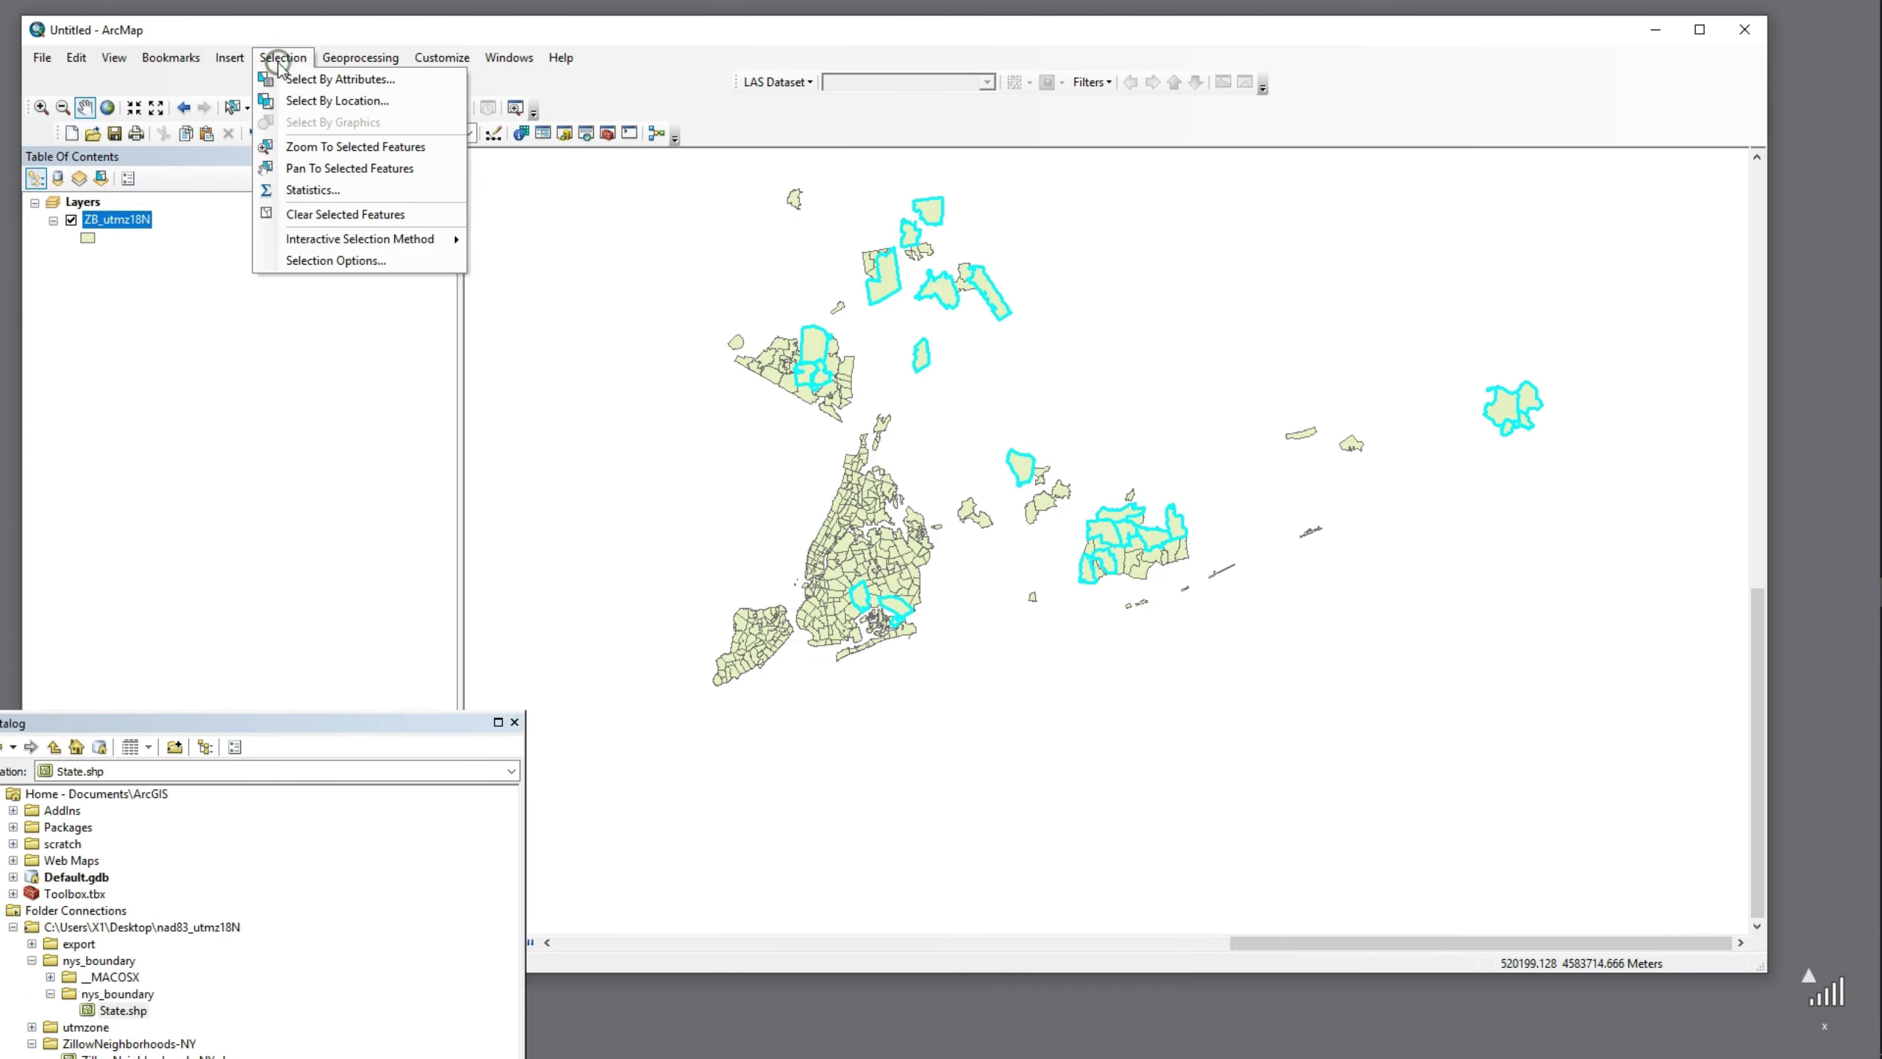
pyautogui.click(300, 218)
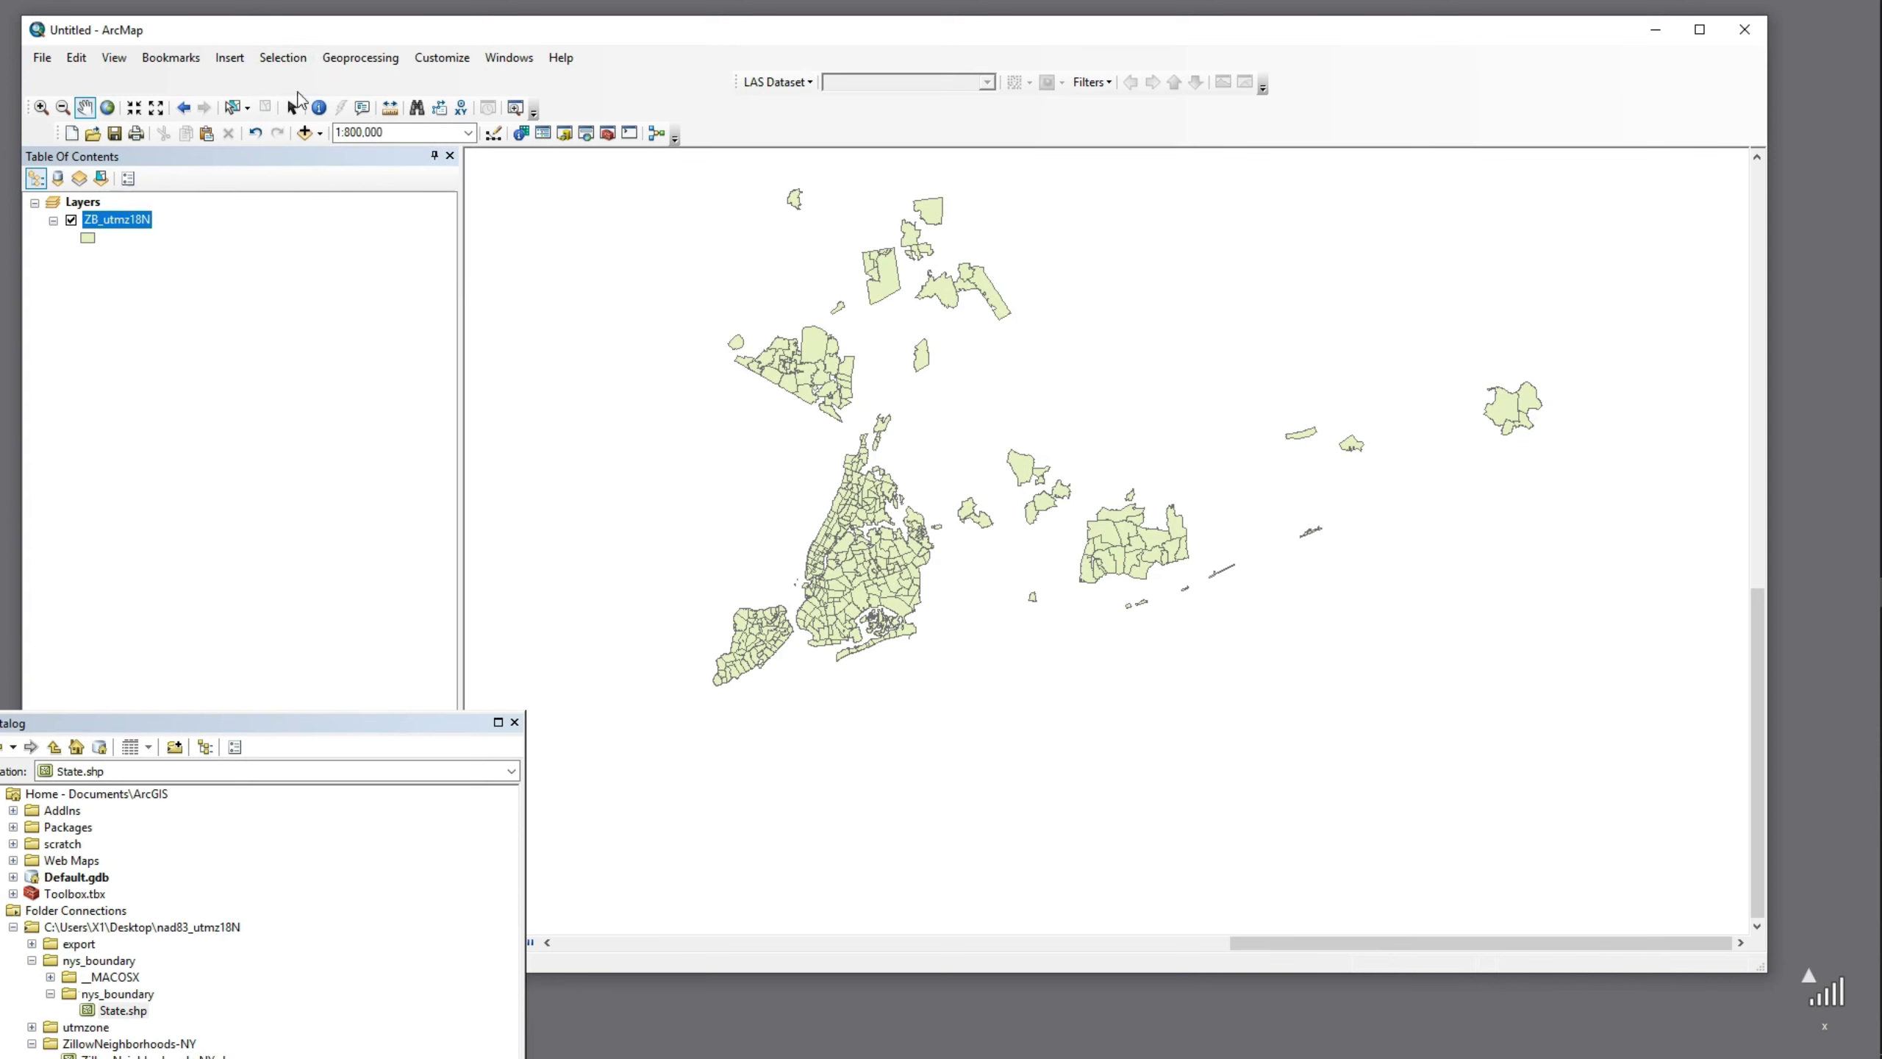
# Switch to Chrome and review the Part II introduction of the Class 5 lab page, including the NAD83 to UTM Zone 18N transformation
pyautogui.moveTo(301, 35); pyautogui.dragTo(332, 347)
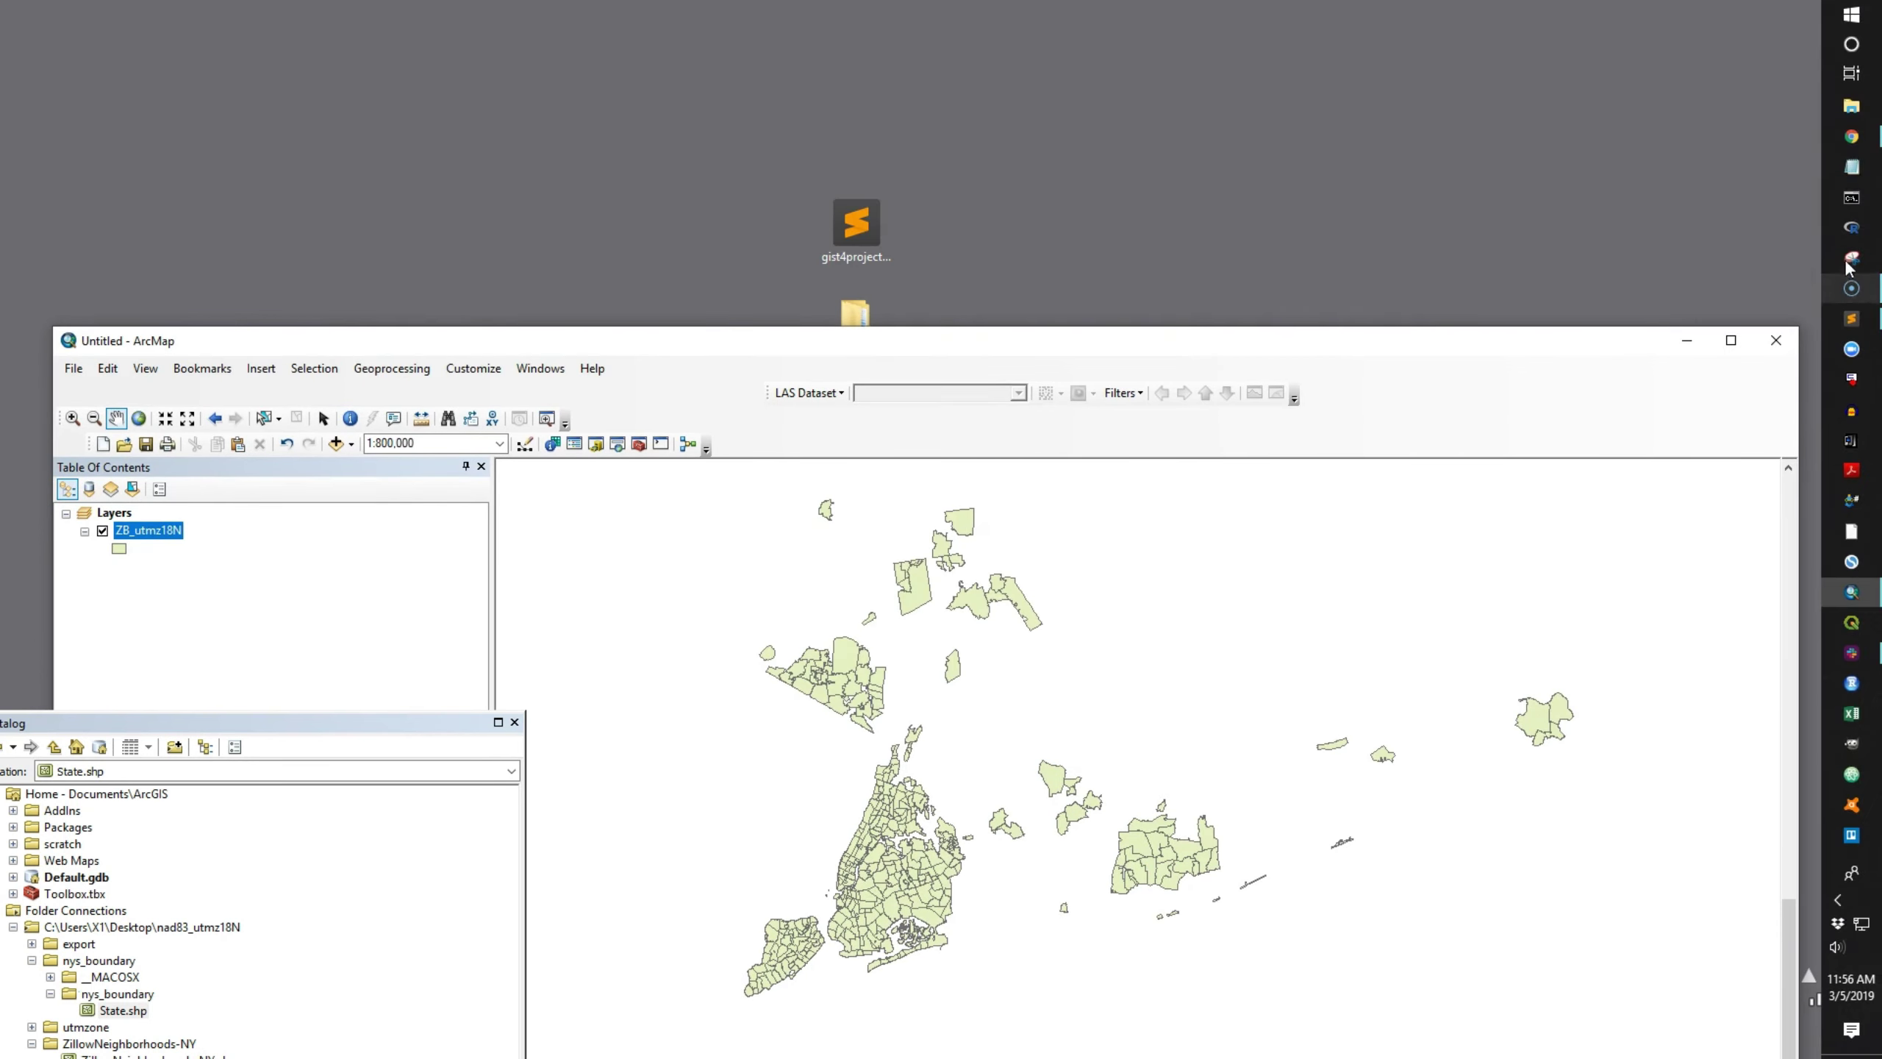
pyautogui.click(1851, 137)
pyautogui.moveTo(930, 616); pyautogui.dragTo(895, 71)
pyautogui.scroll(1, 743, 592)
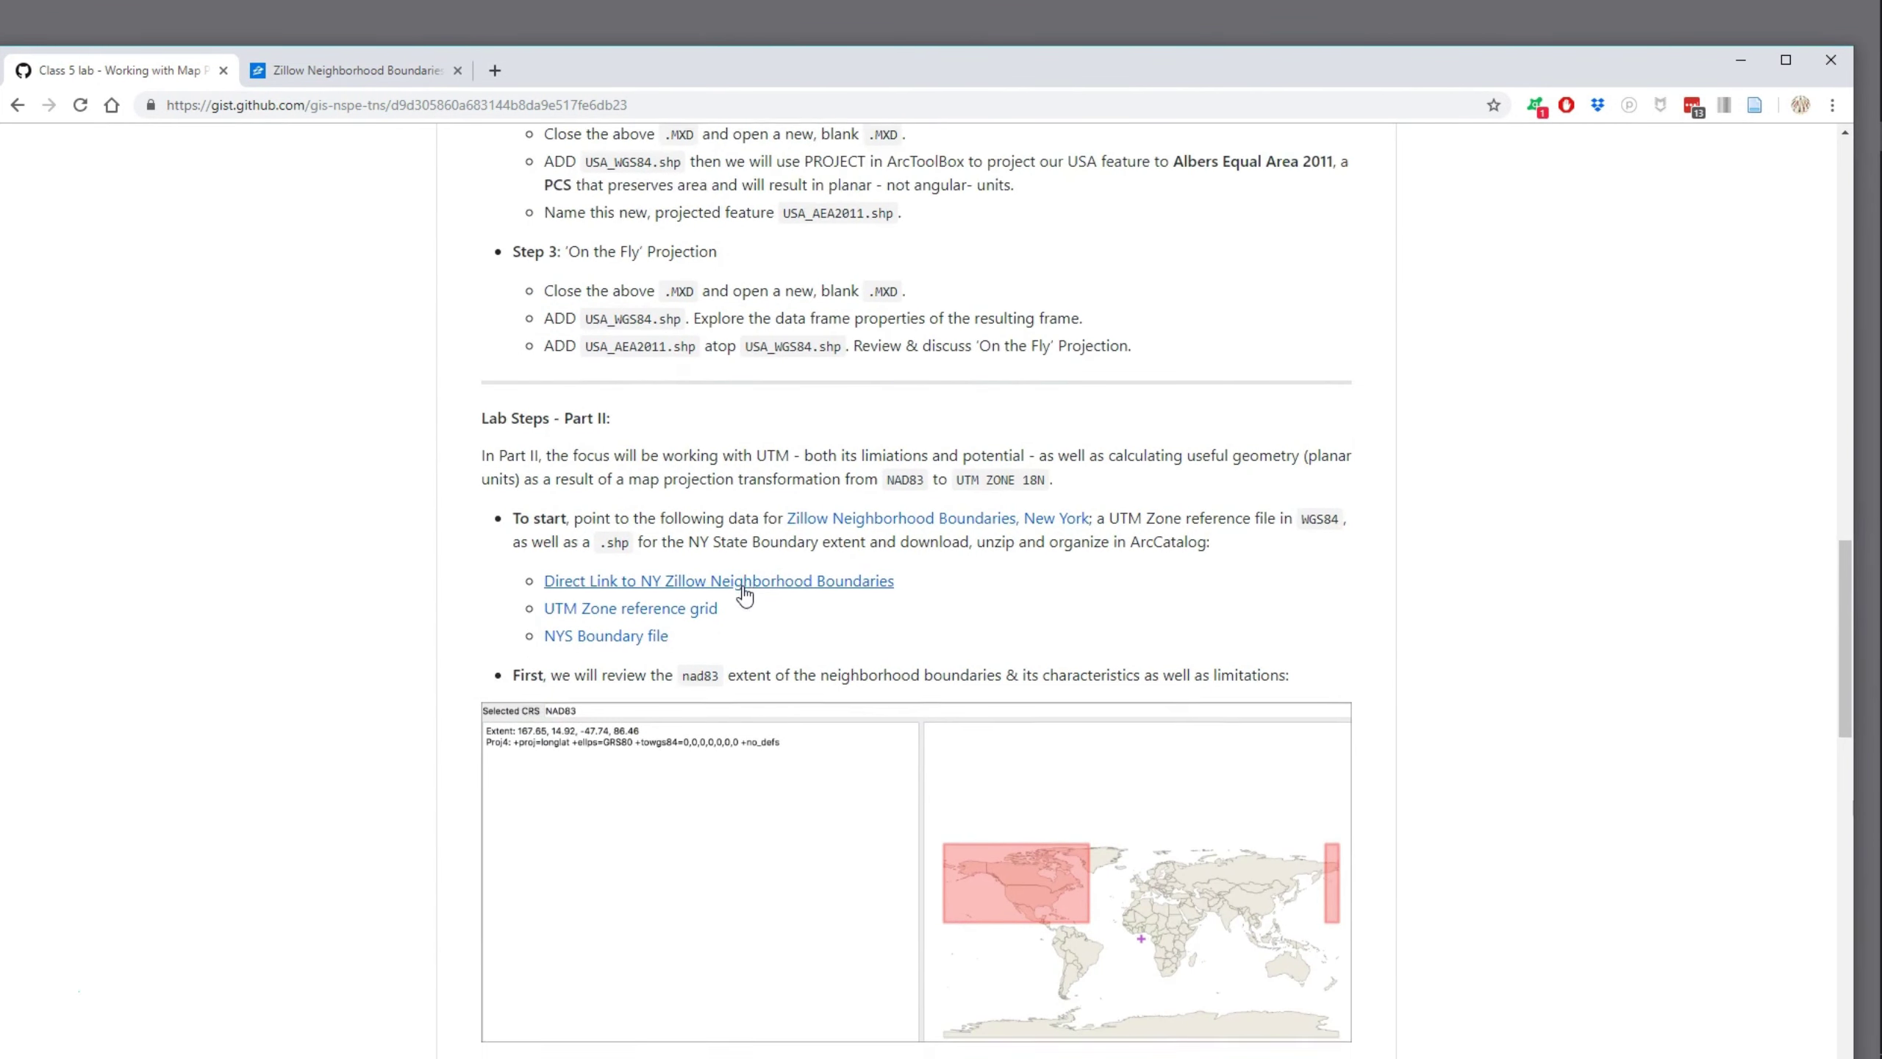
pyautogui.scroll(-3, 743, 591)
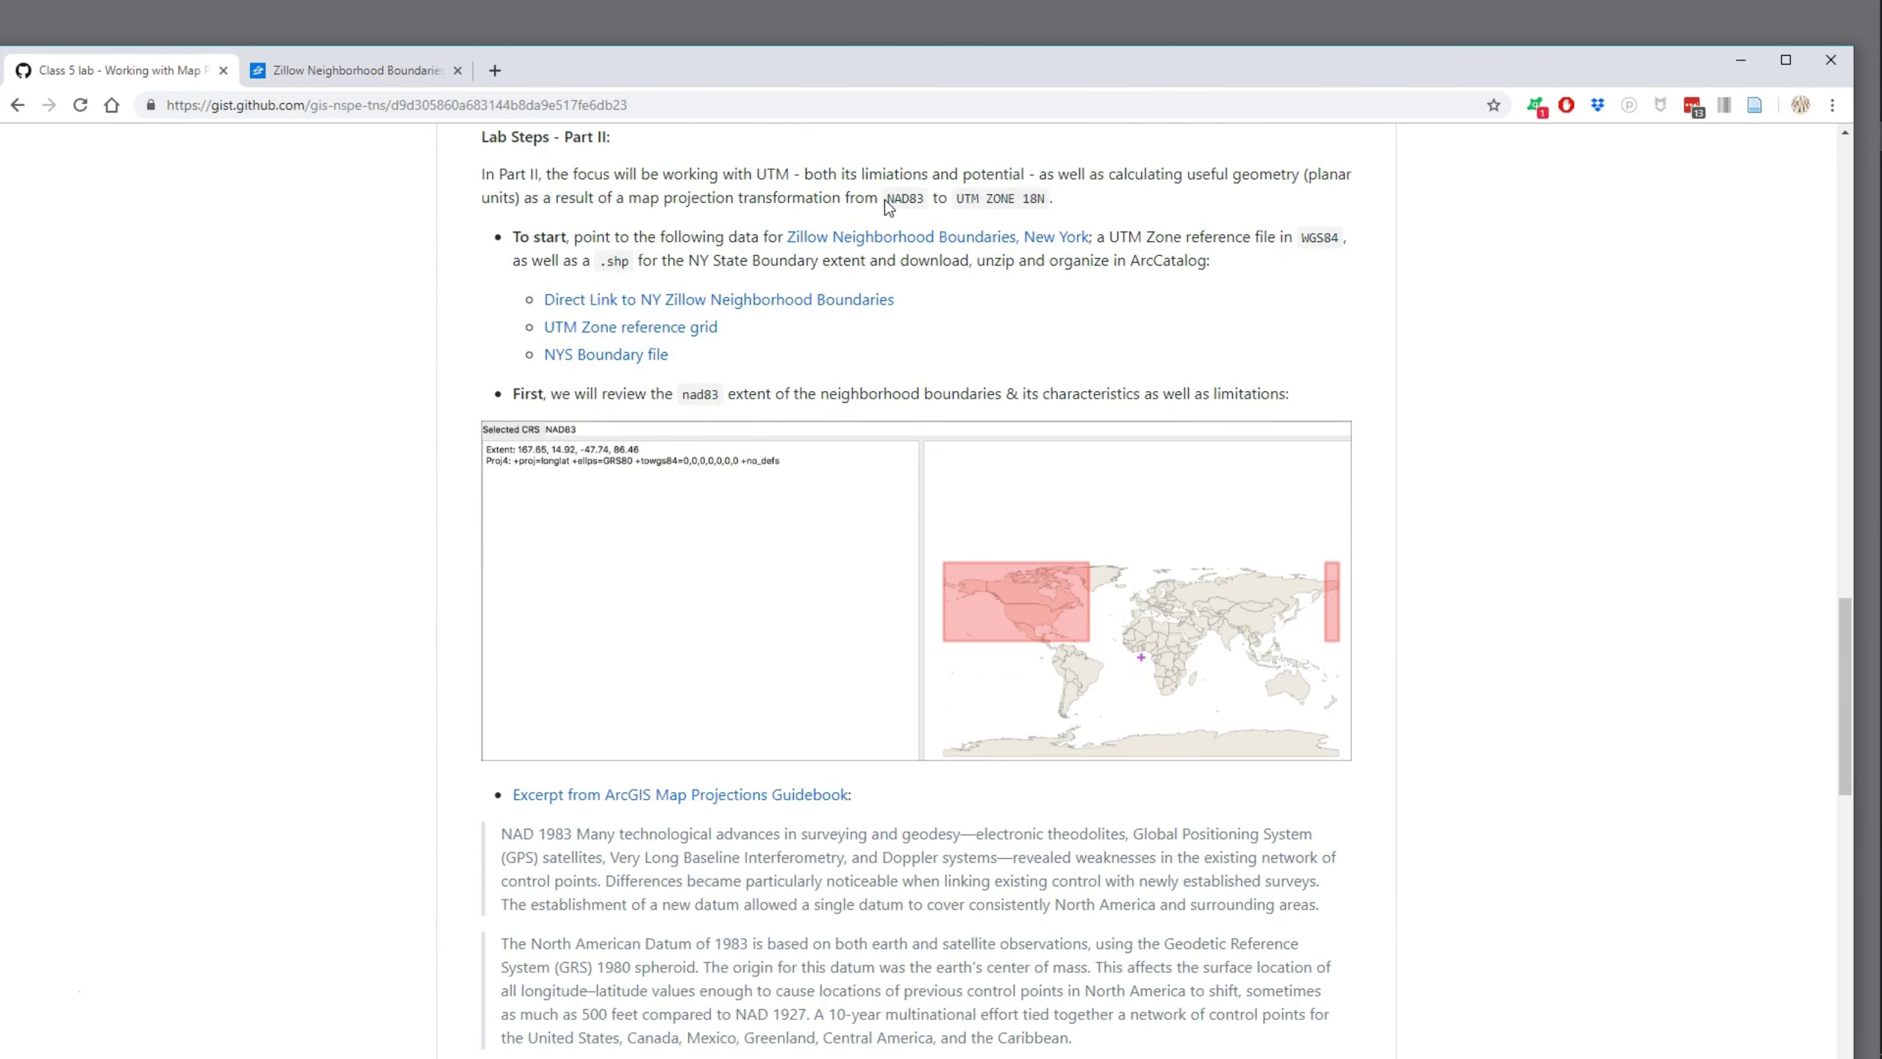
pyautogui.moveTo(887, 198); pyautogui.dragTo(923, 194)
pyautogui.moveTo(956, 199); pyautogui.dragTo(1045, 194)
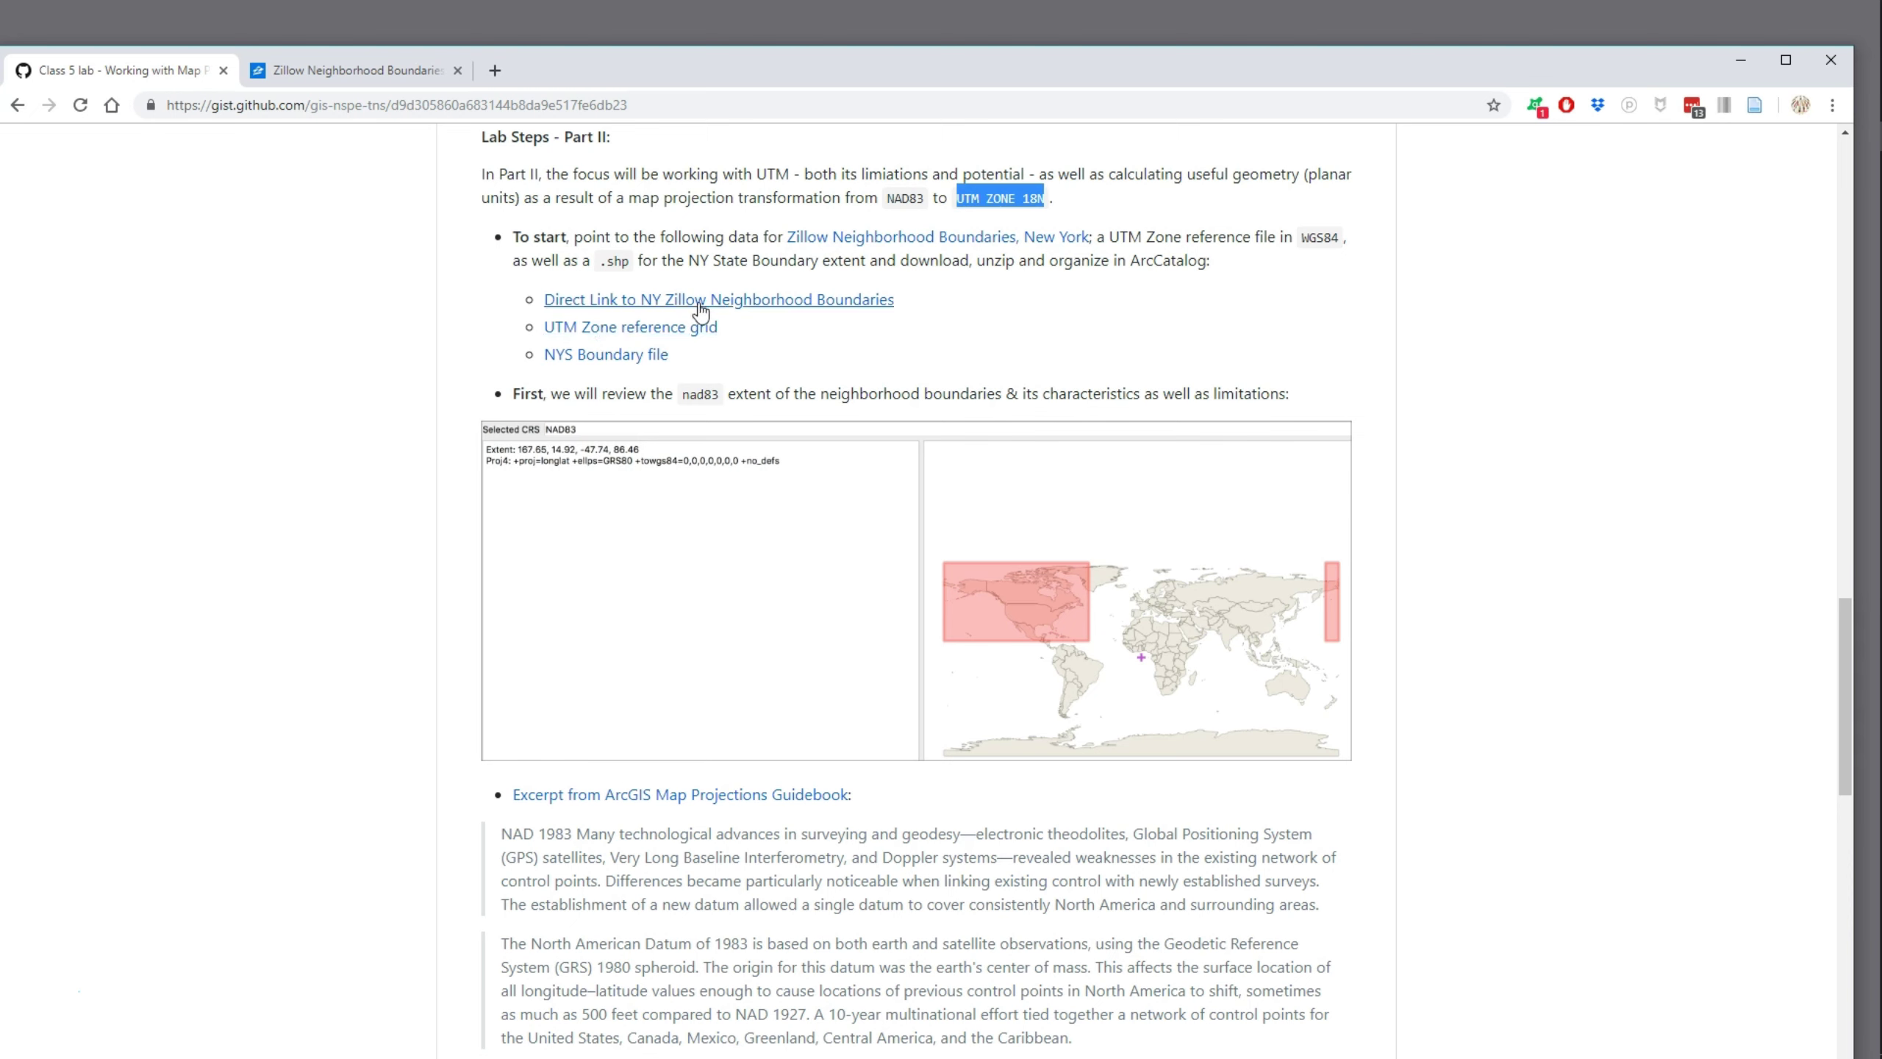
pyautogui.scroll(-1, 675, 323)
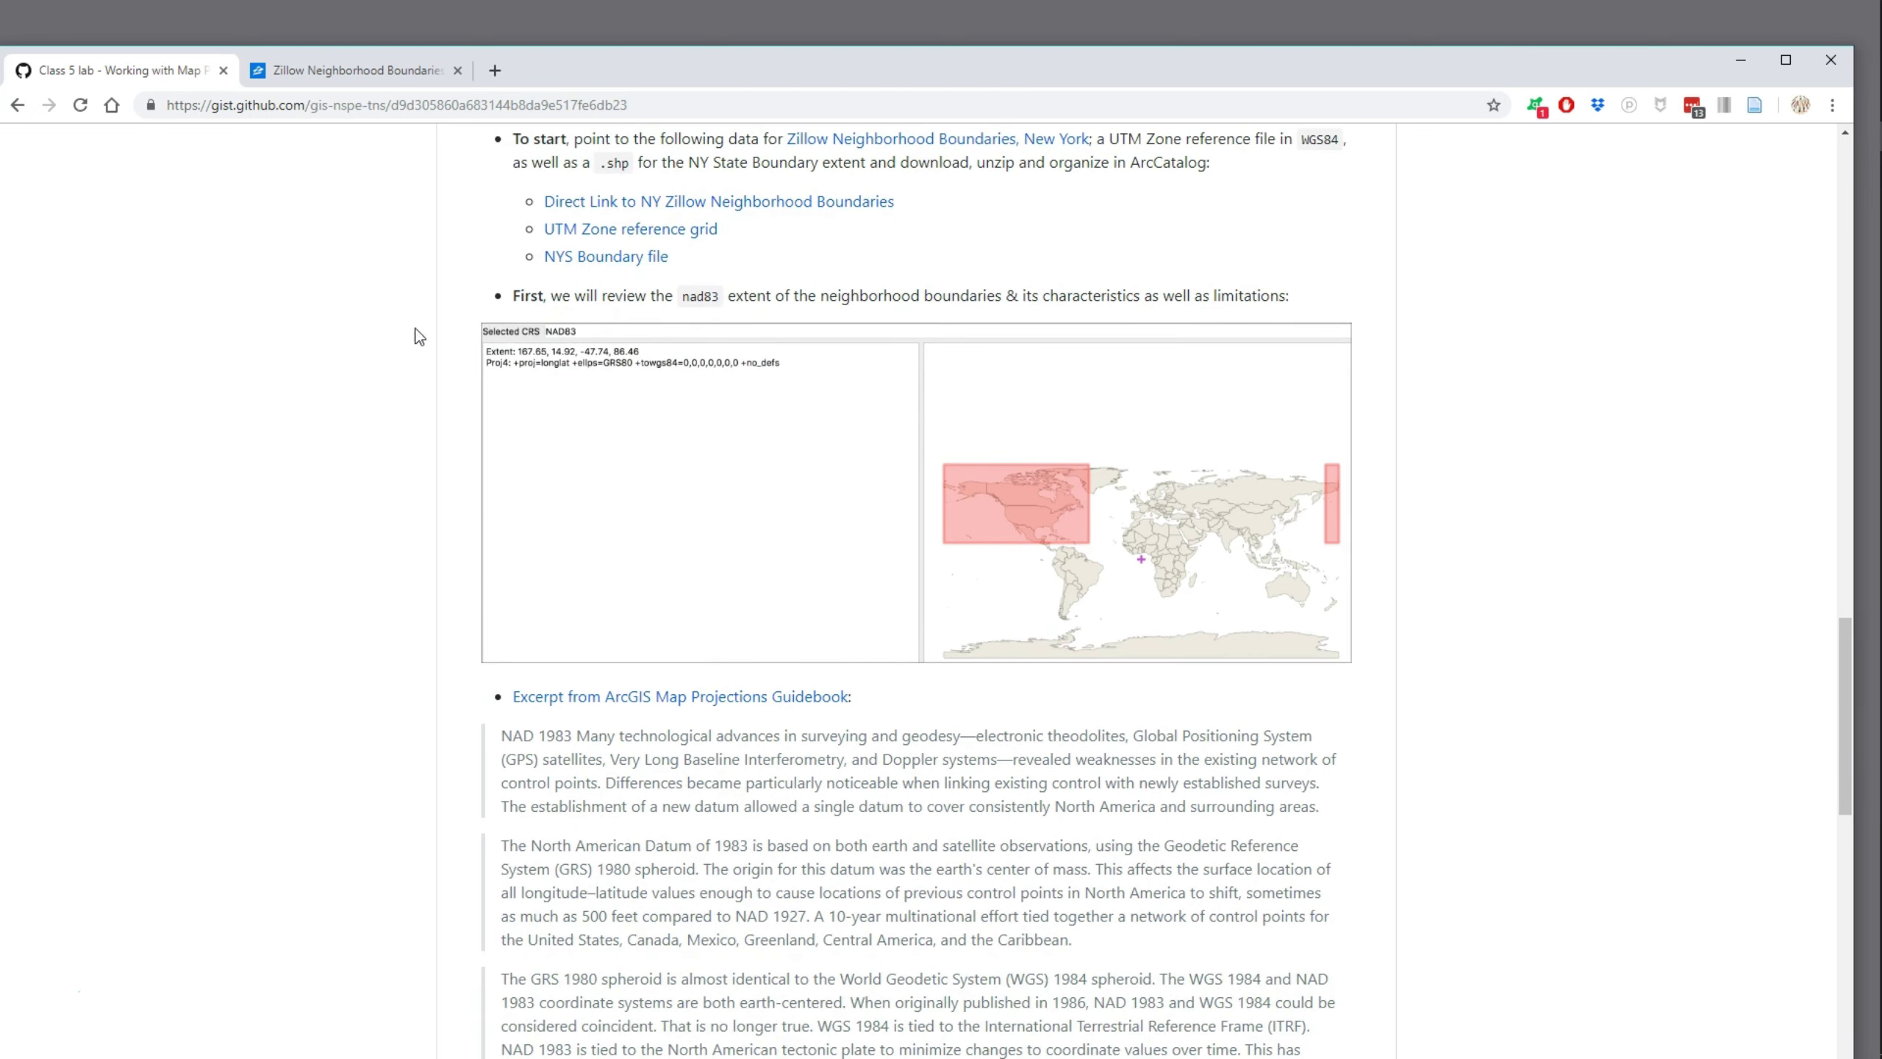
# Review the second to fourth lab steps, covering the UTM Zone 18N transformation, Calculating Geometry and sorting neighborhoods by size
pyautogui.scroll(-7, 400, 338)
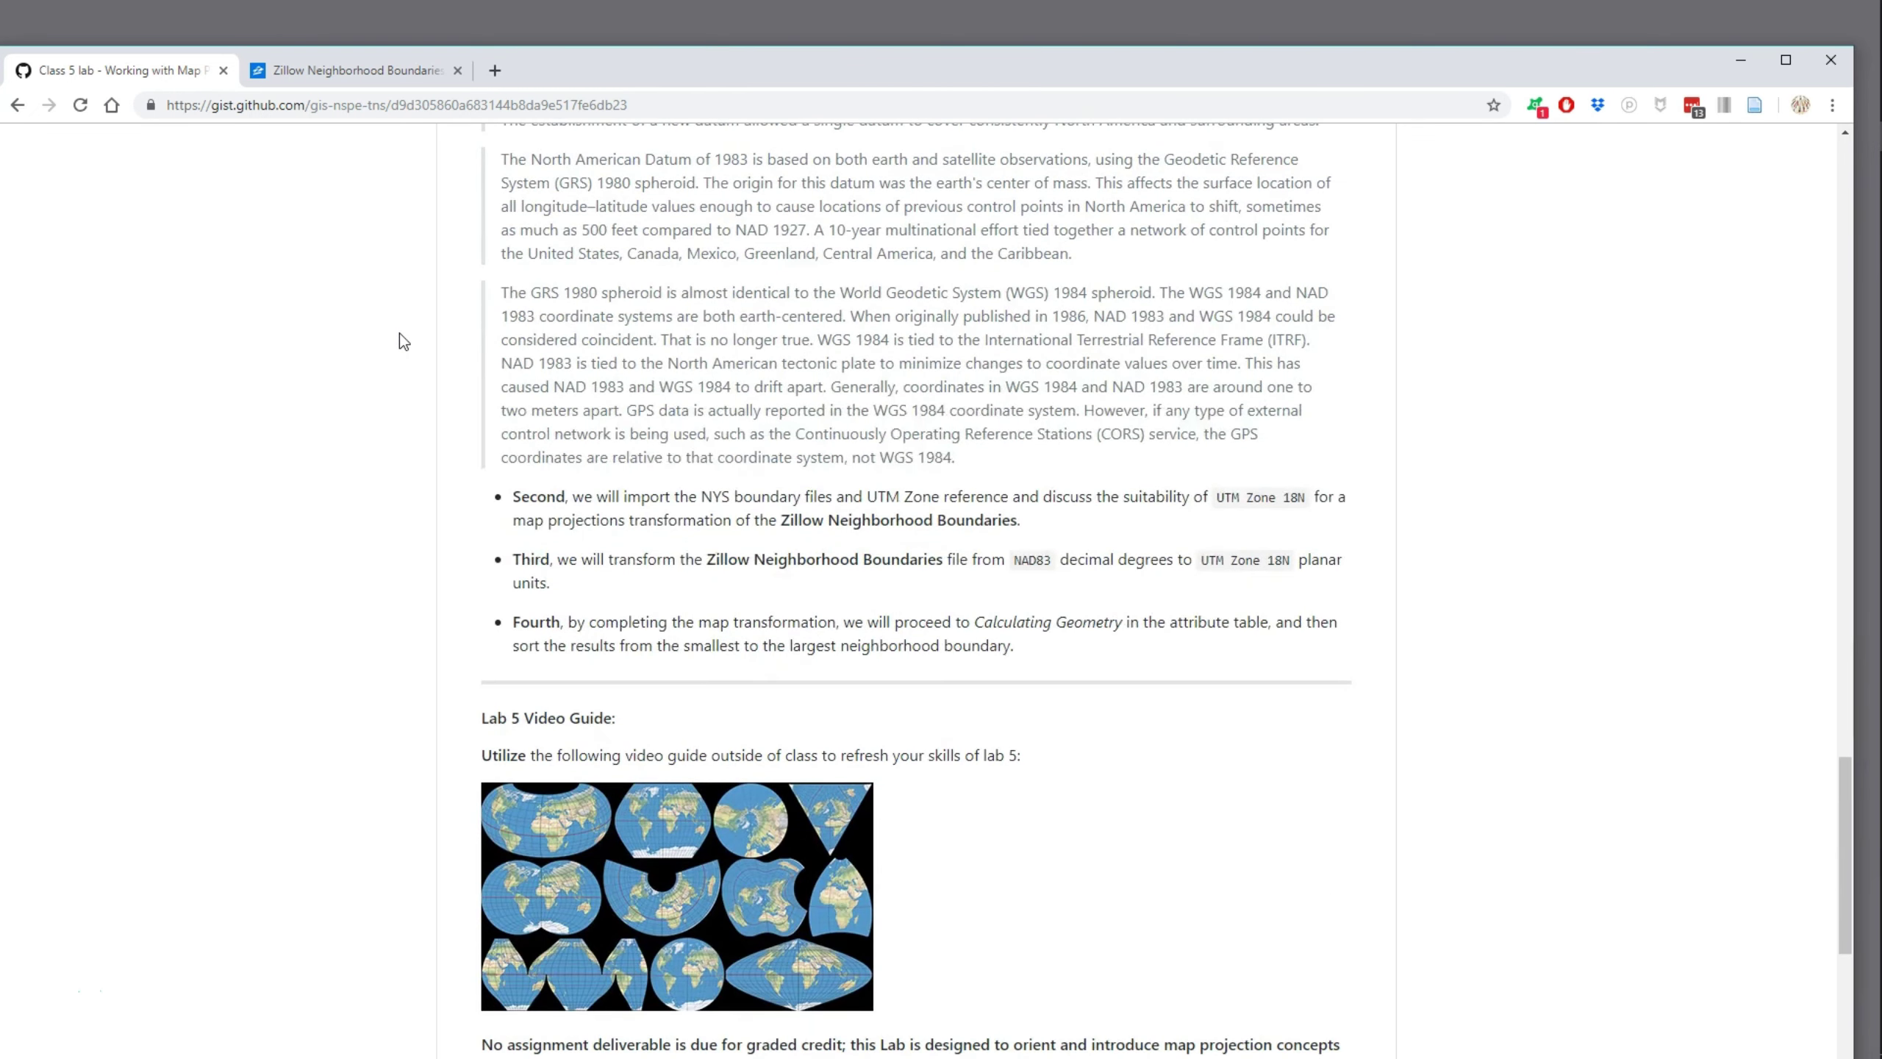
pyautogui.moveTo(970, 621); pyautogui.dragTo(1126, 620)
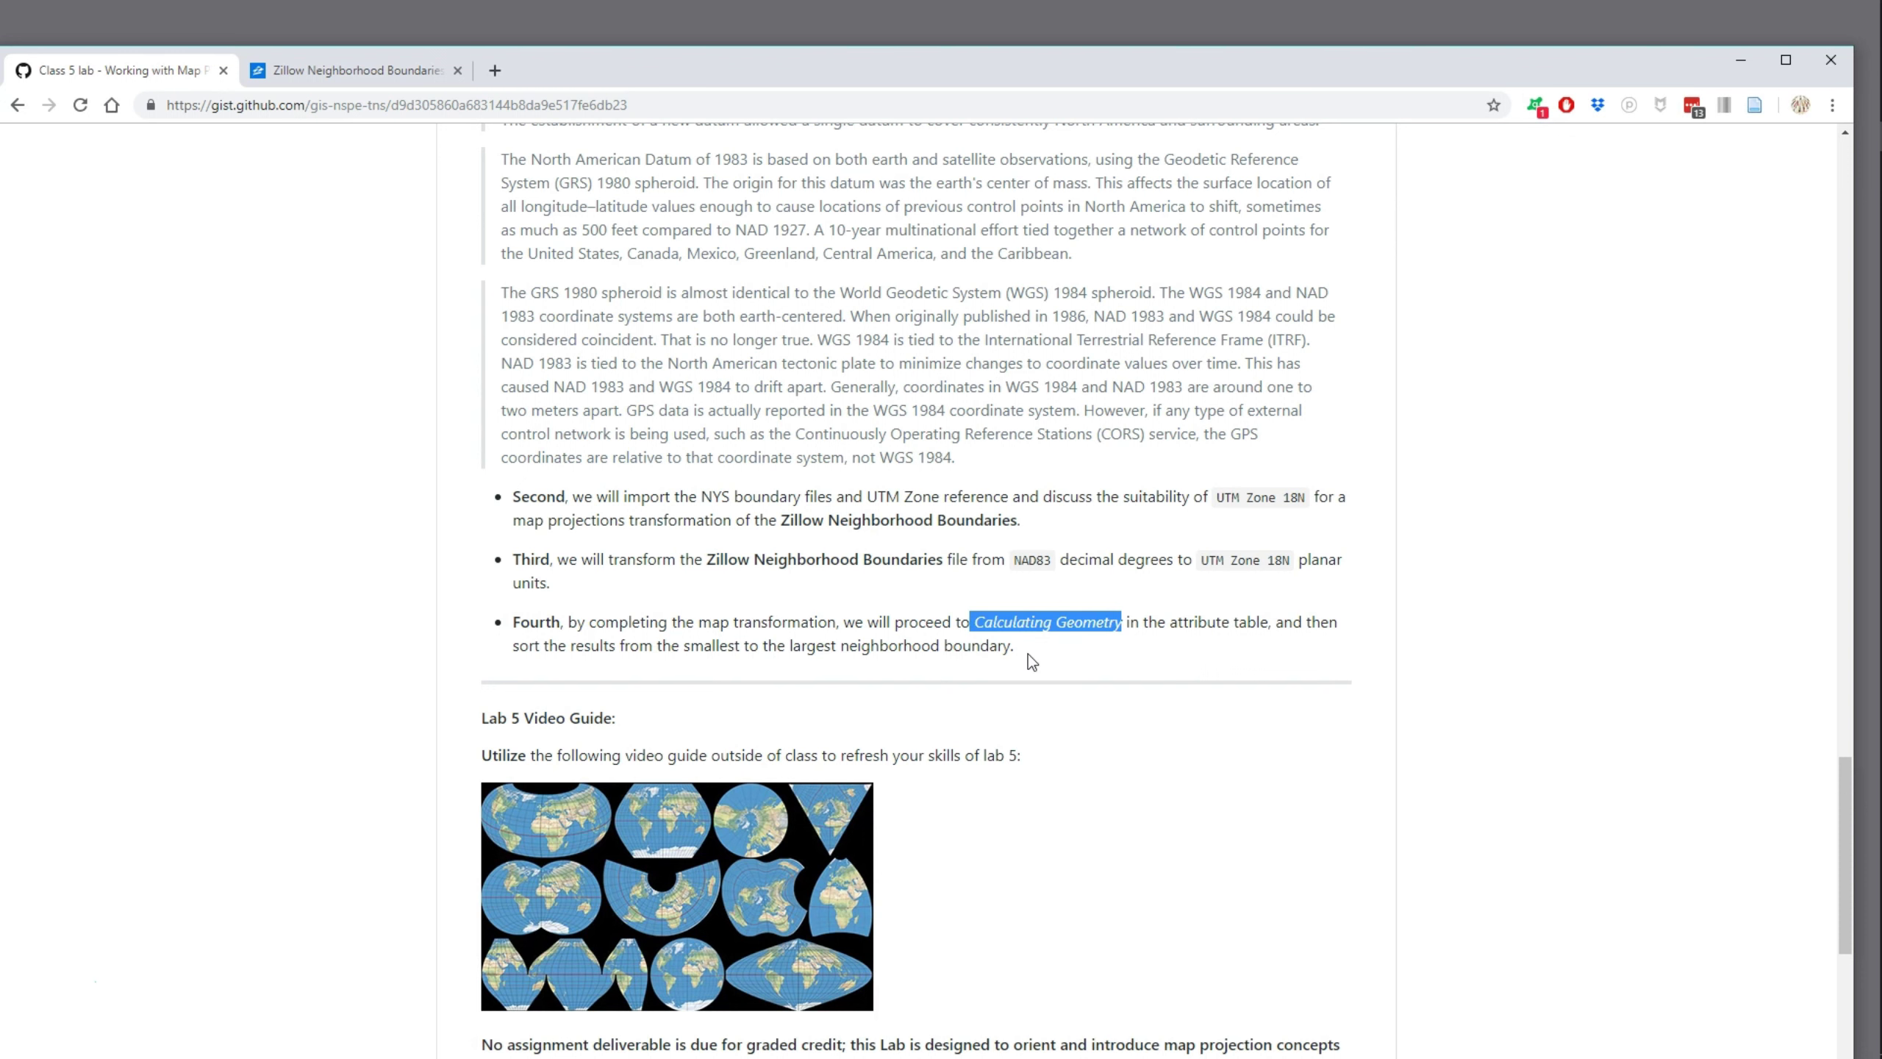
pyautogui.scroll(1, 1030, 661)
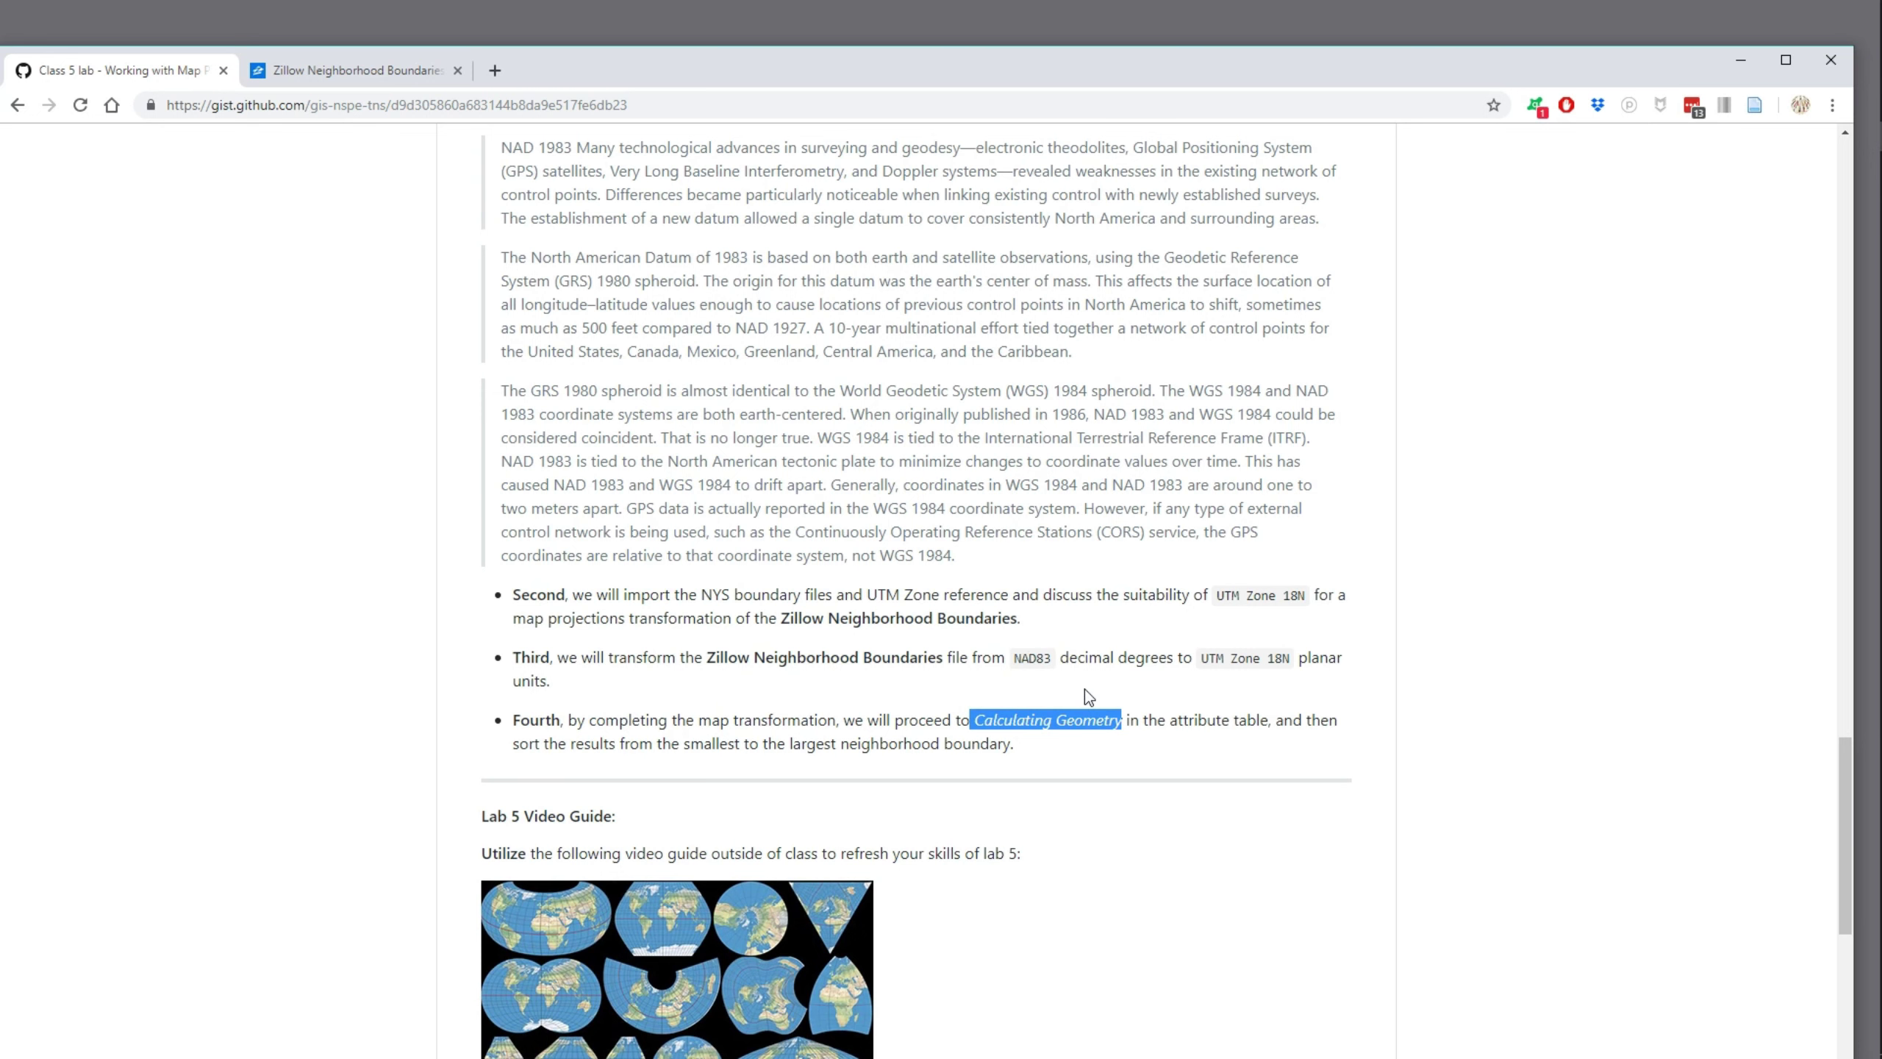
pyautogui.scroll(5, 881, 496)
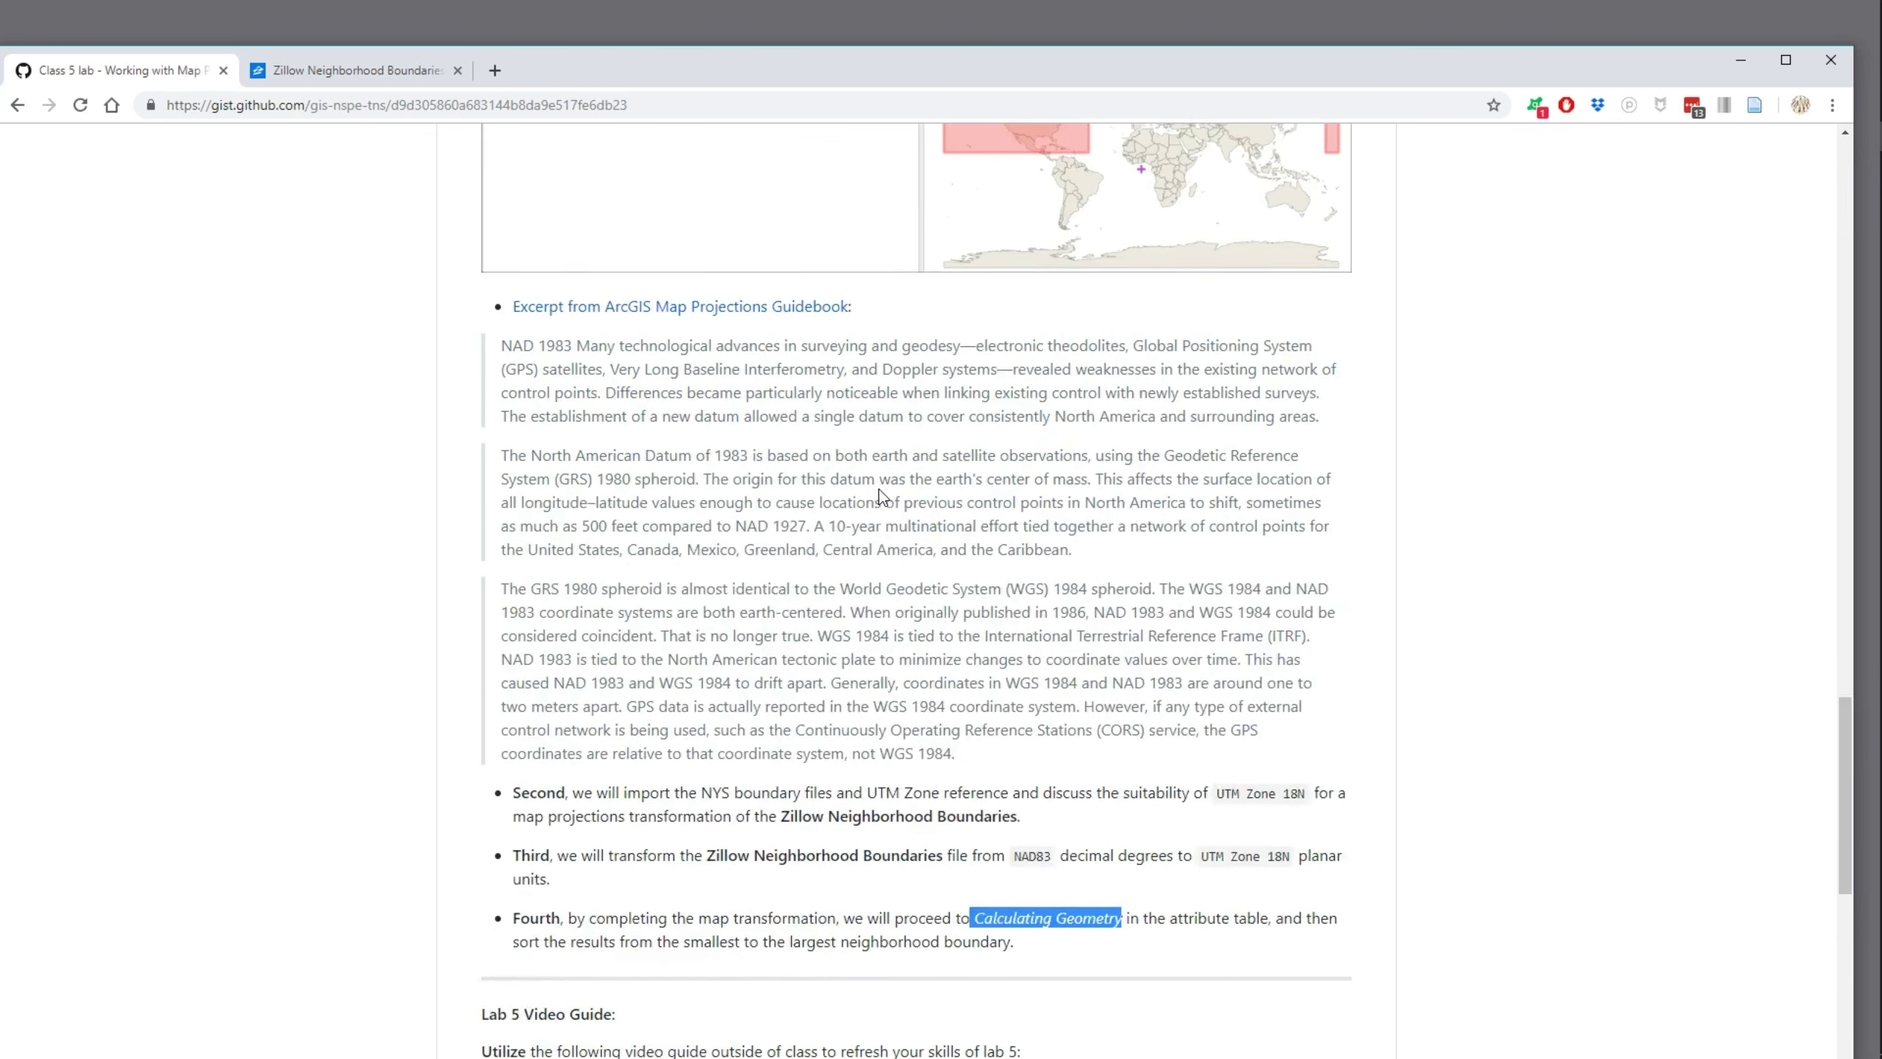
pyautogui.scroll(3, 880, 500)
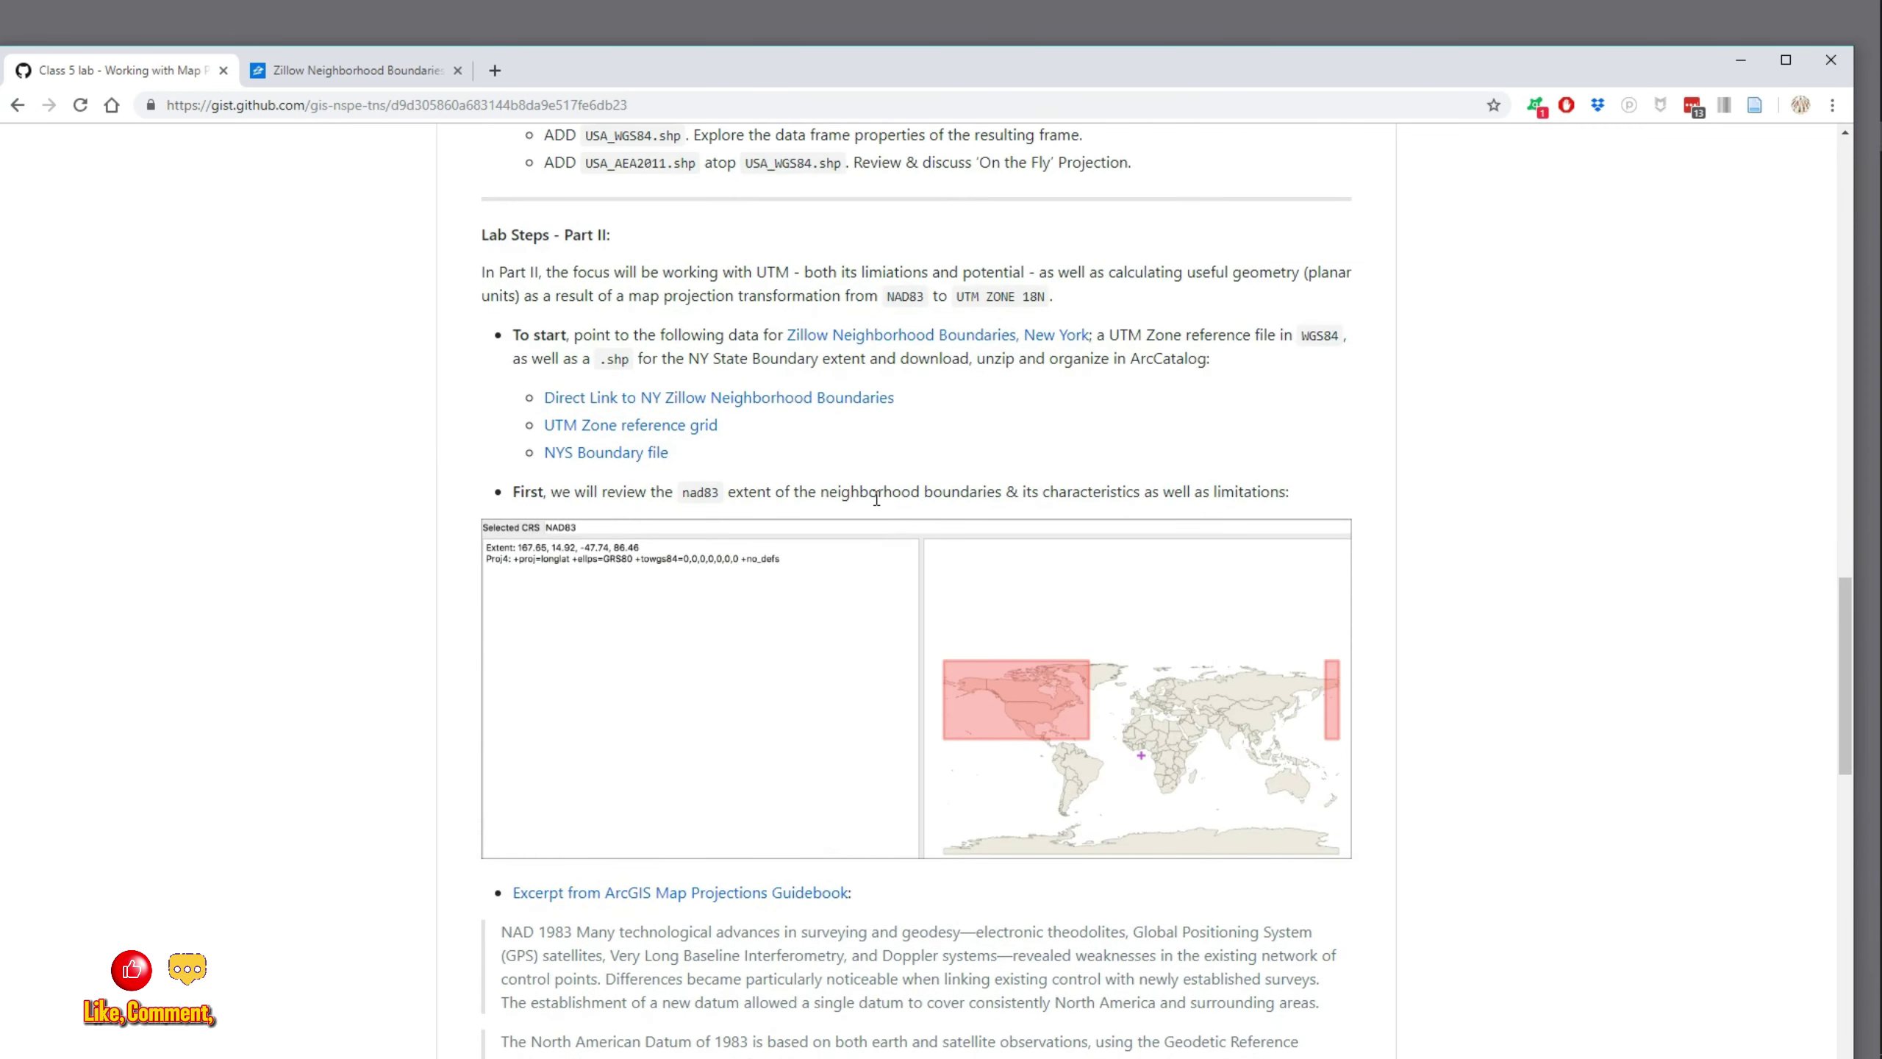